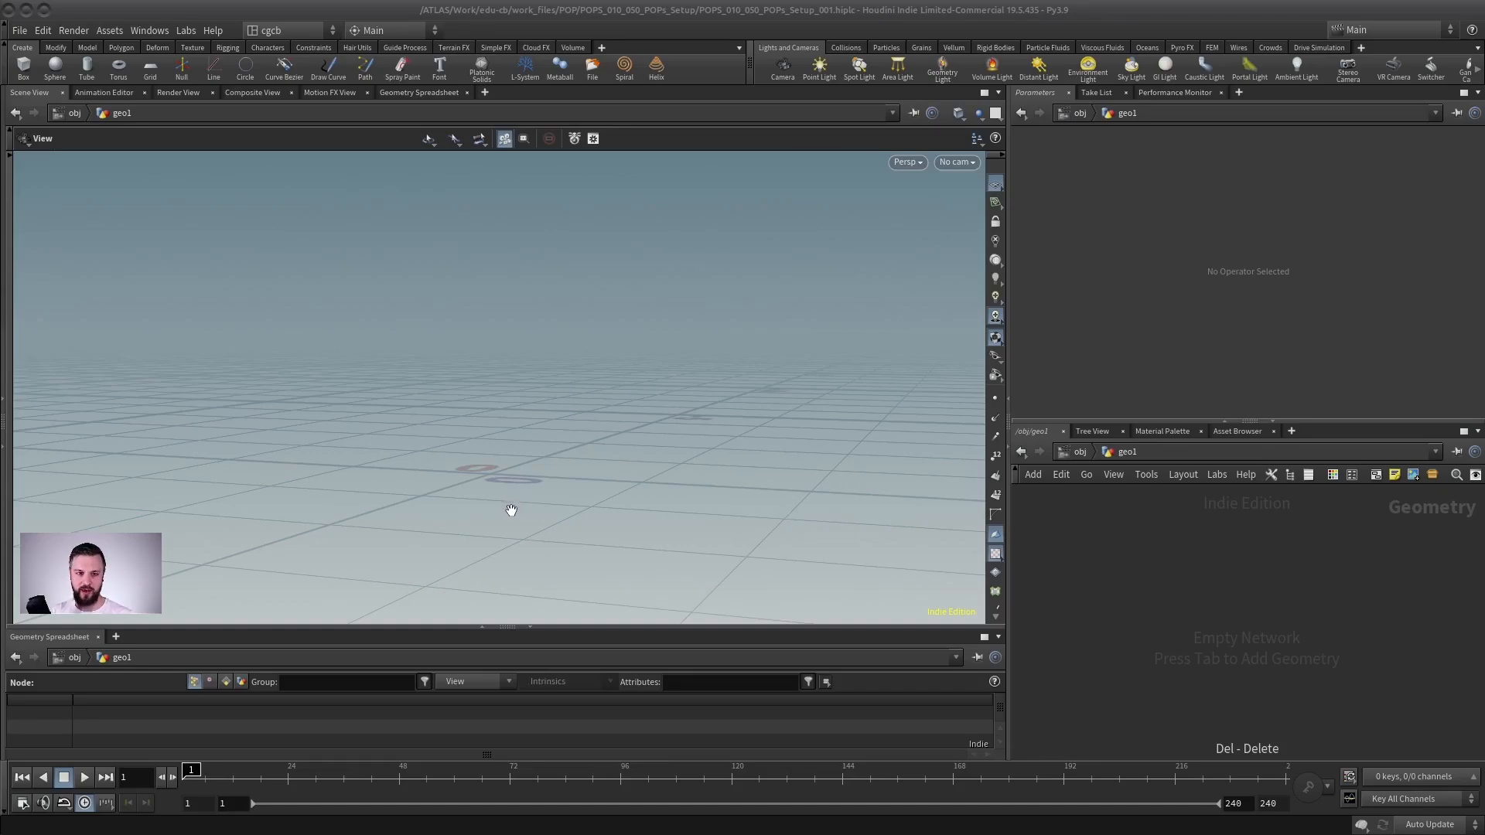
- Add a Sphere node to the empty geo1 network
left_click(1074, 452)
double_click(1213, 601)
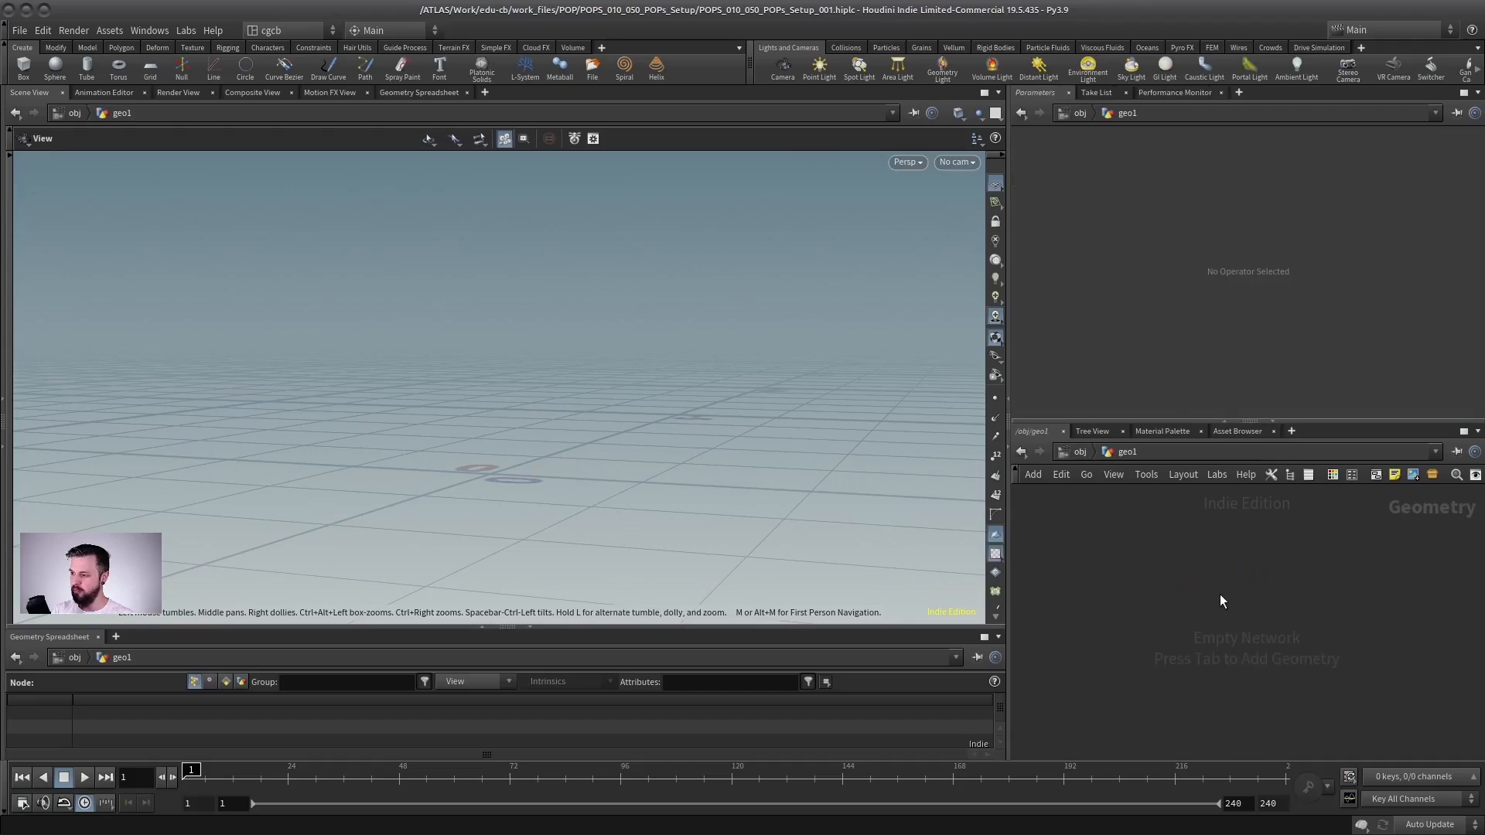
key("Tab")
type("pop")
key("Return")
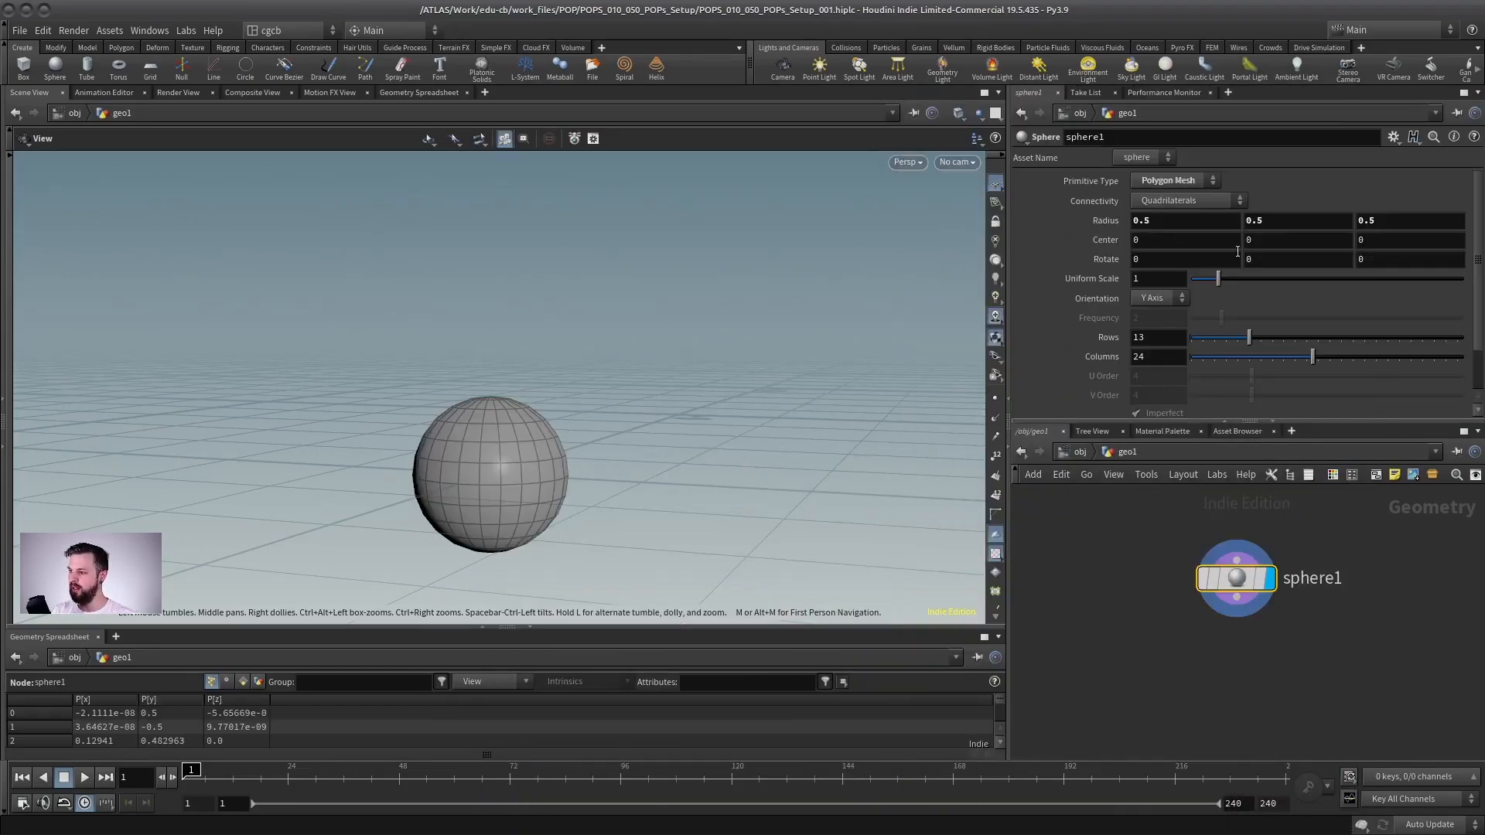
- Change the sphere's primitive type to Polygon, with a uniform scale of 0.48 and a frequency of 4
left_click_drag(1216, 281, 1277, 316)
left_click(1180, 180)
left_click(1163, 213)
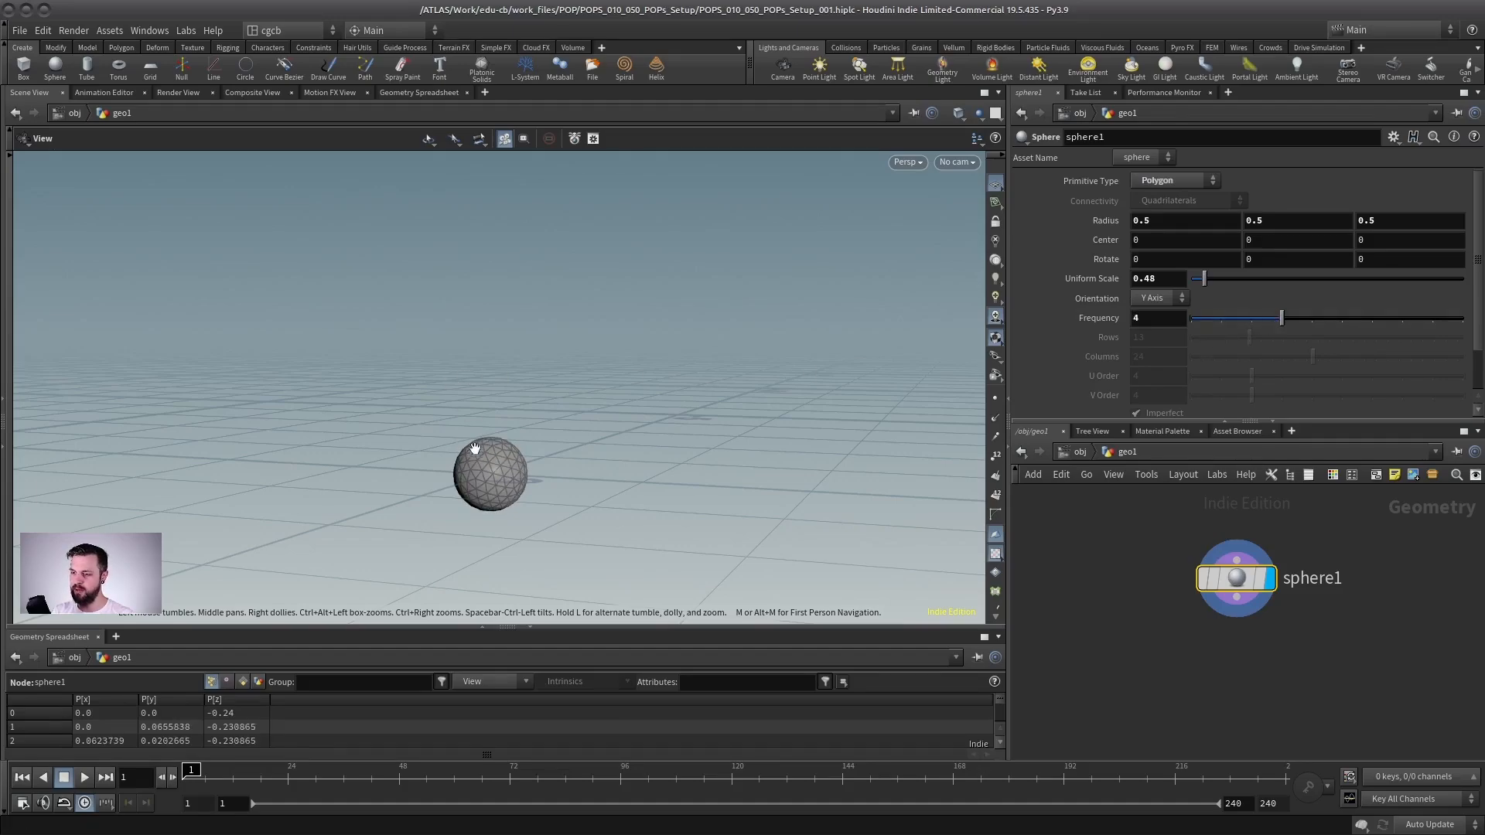
- Raise the sphere above the grid to a Y center of about 1.078 and reduce its uniform scale to 0.37
key("Return")
left_click_drag(490, 402, 499, 248)
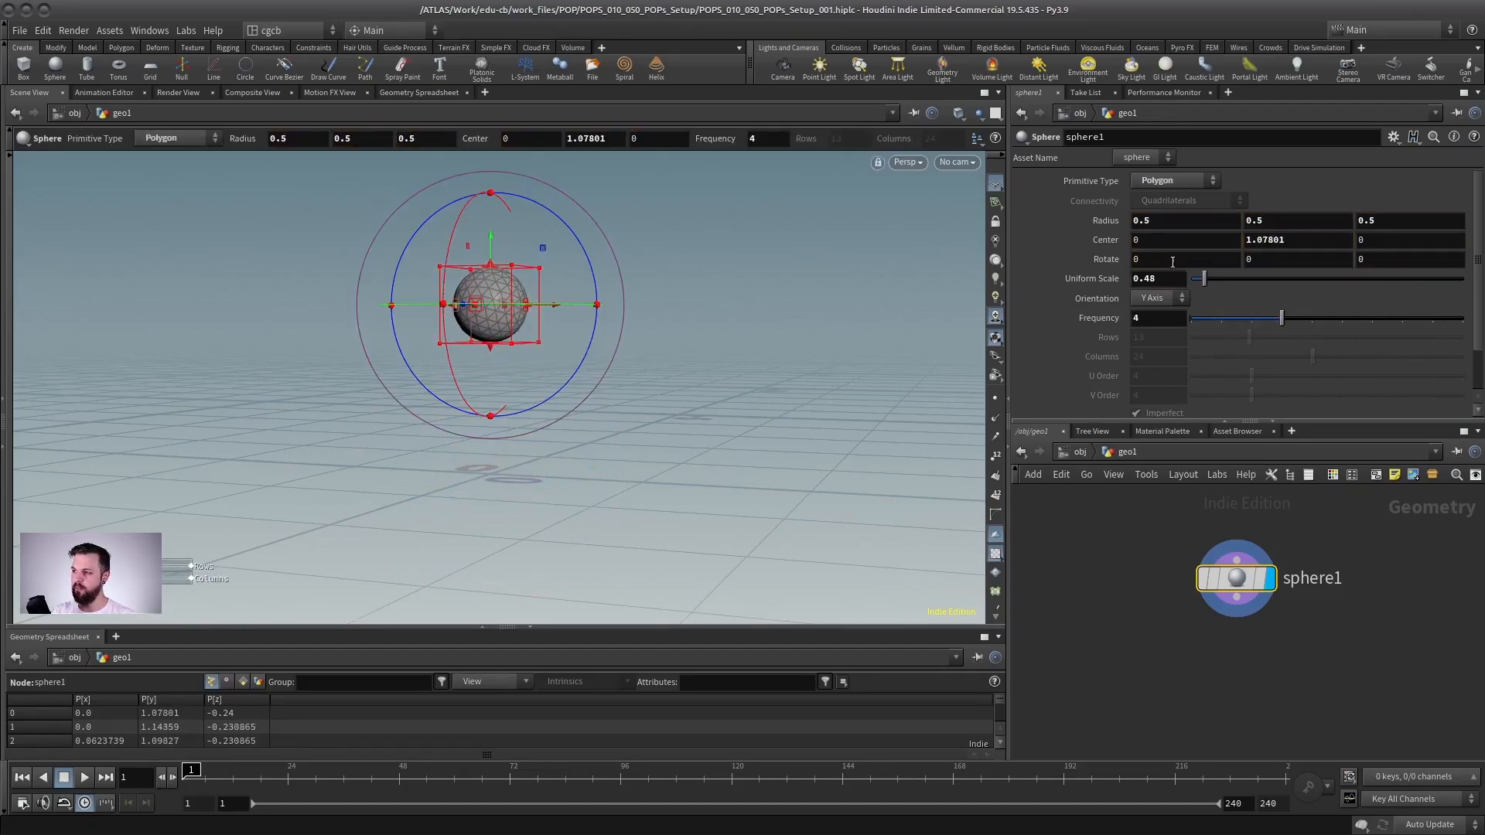
left_click_drag(1205, 280, 1199, 284)
key("Escape")
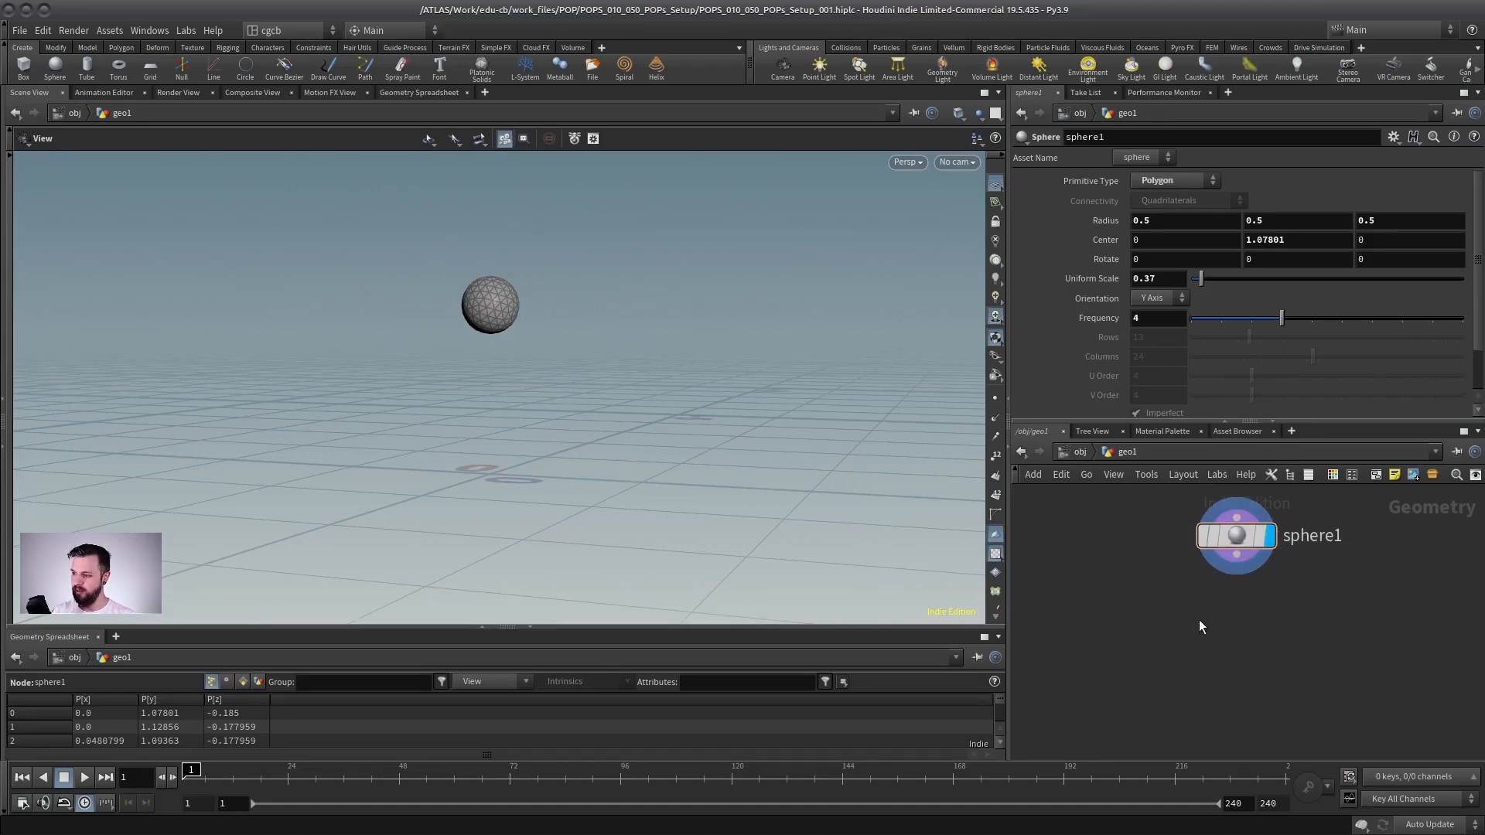
- Add a DOP Network node below the sphere, connect the sphere to its first input and display the network's result
key("Tab")
type("dopn")
key("Return")
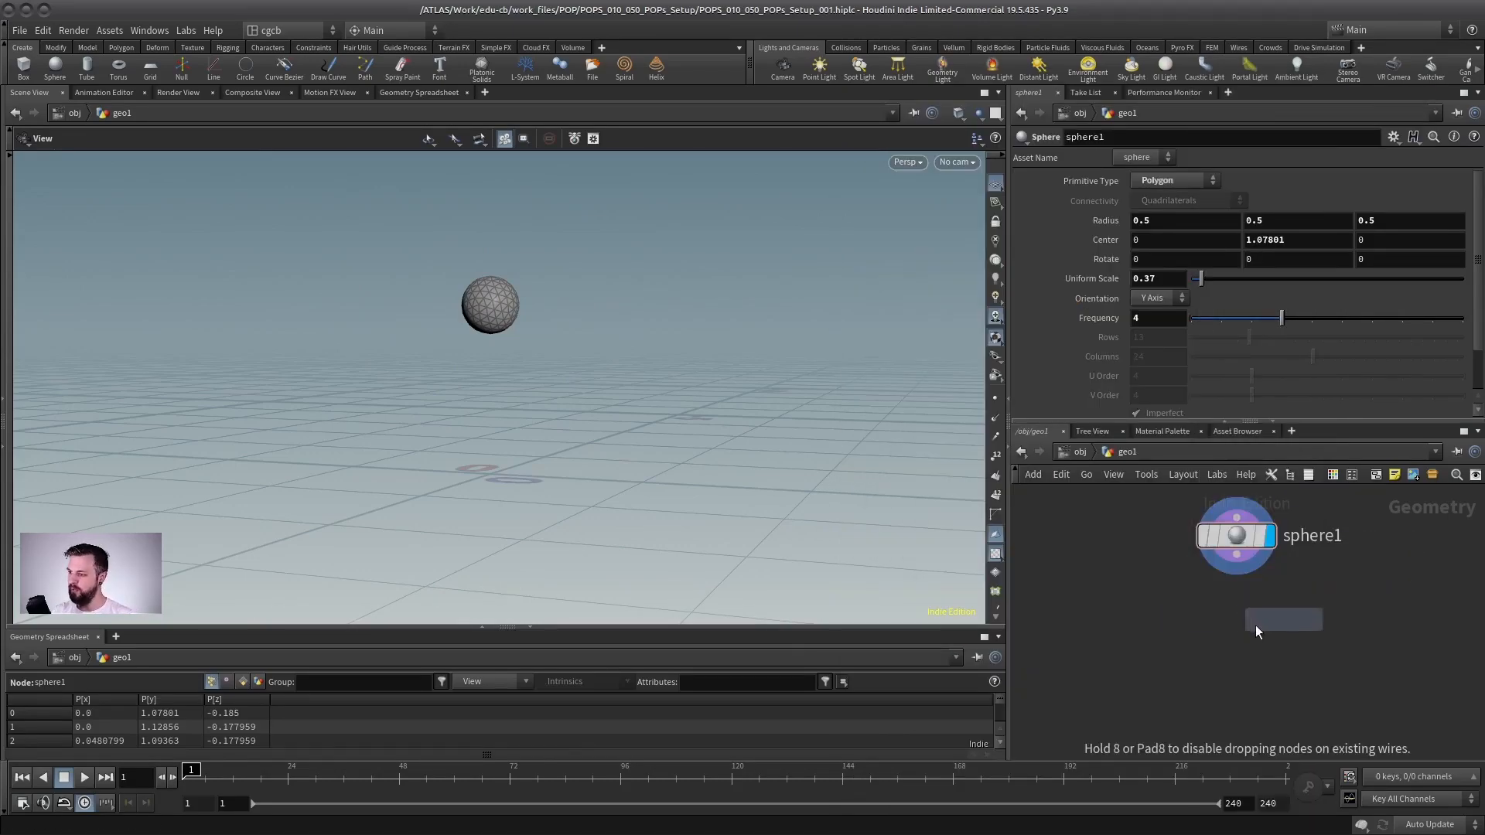
left_click(1242, 642)
left_click_drag(1246, 540, 1186, 534)
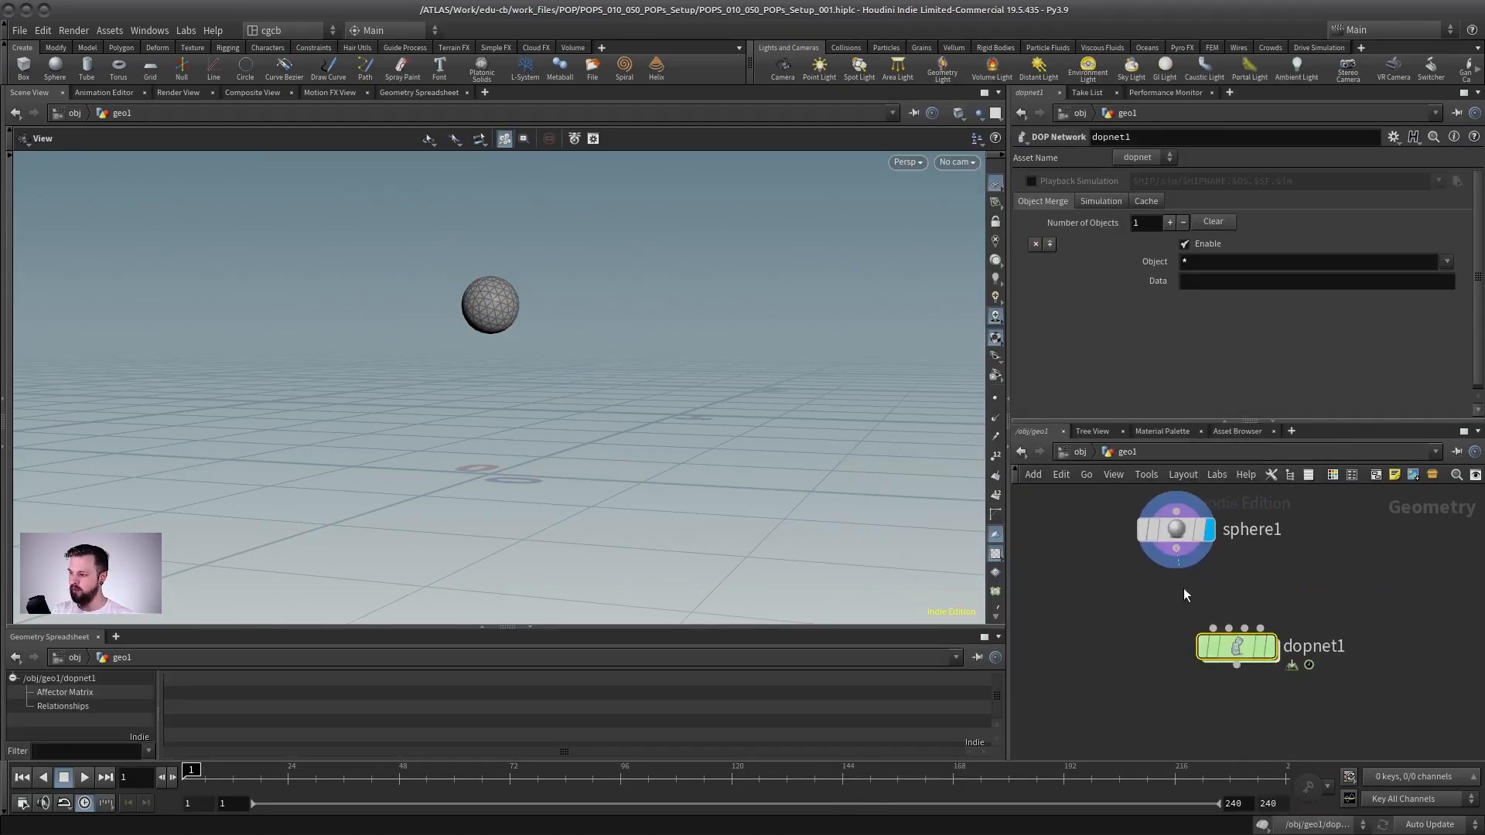
left_click_drag(1238, 648, 1177, 664)
left_click(1208, 660)
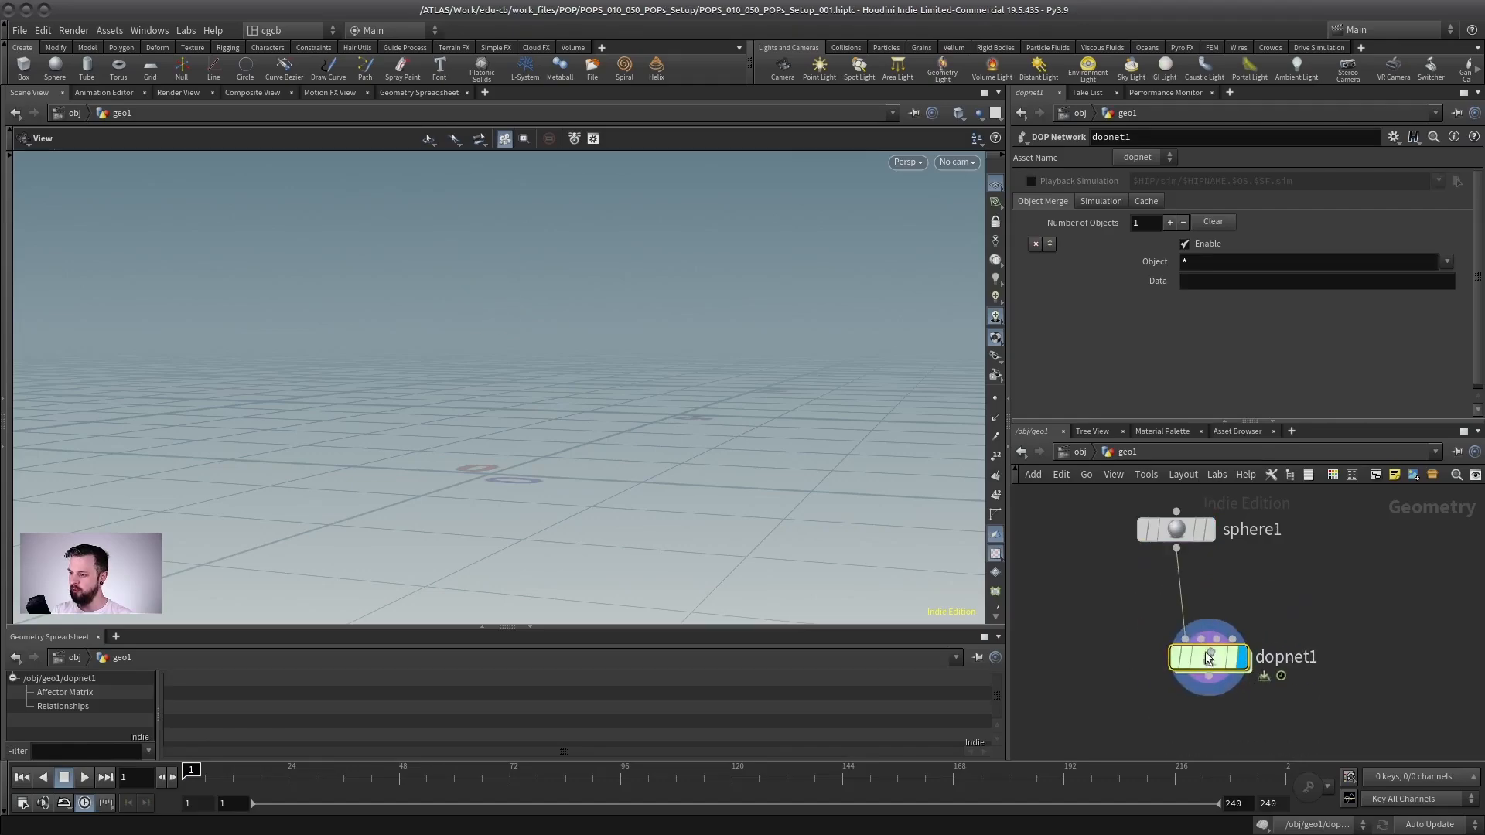
- Inside the DOP network, add a POP Solver wired into the output node
double_click(1177, 662)
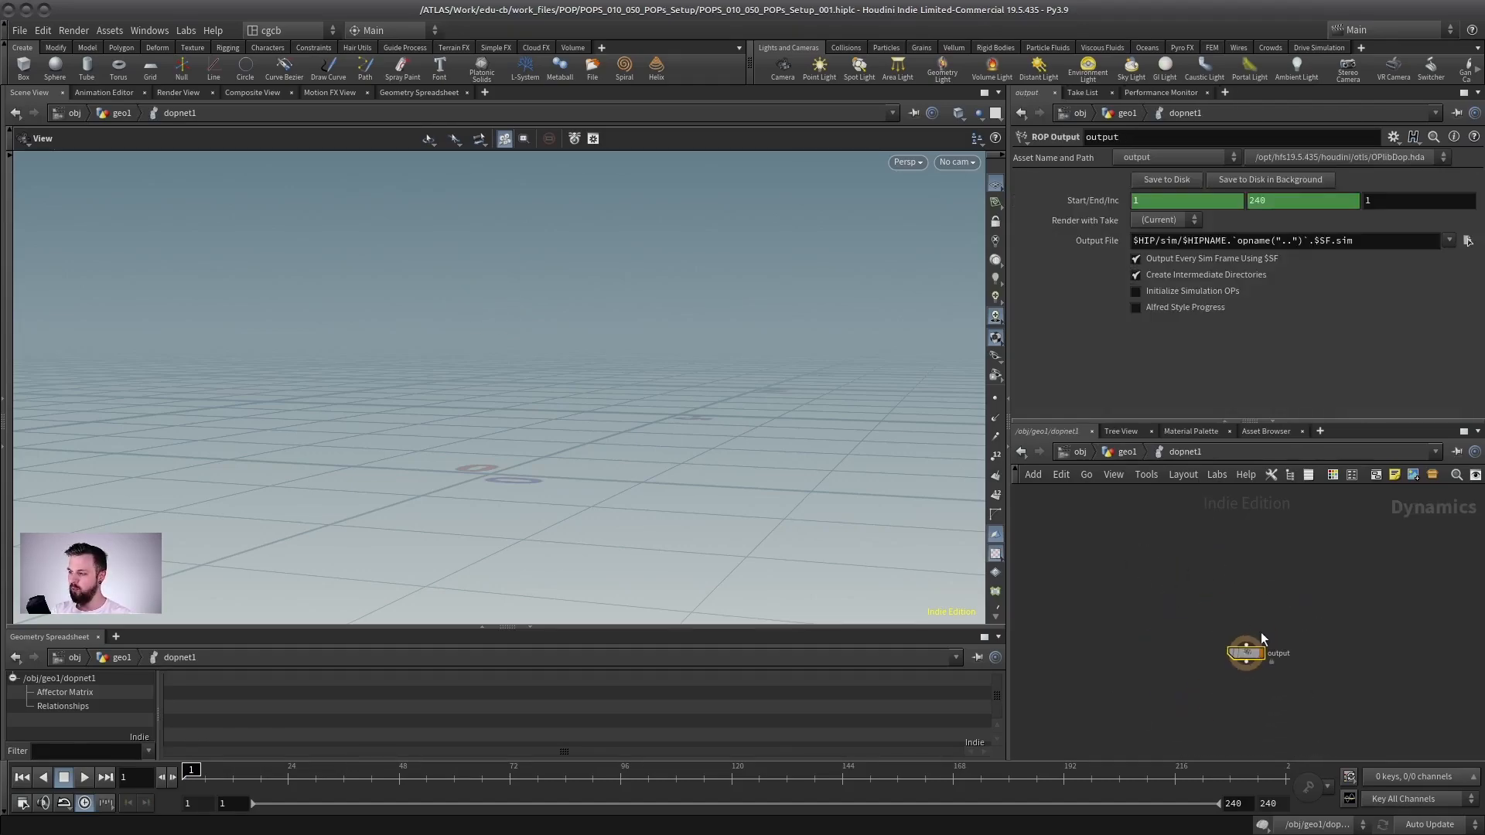
left_click(1216, 597)
middle_click_drag(1217, 589, 1217, 602)
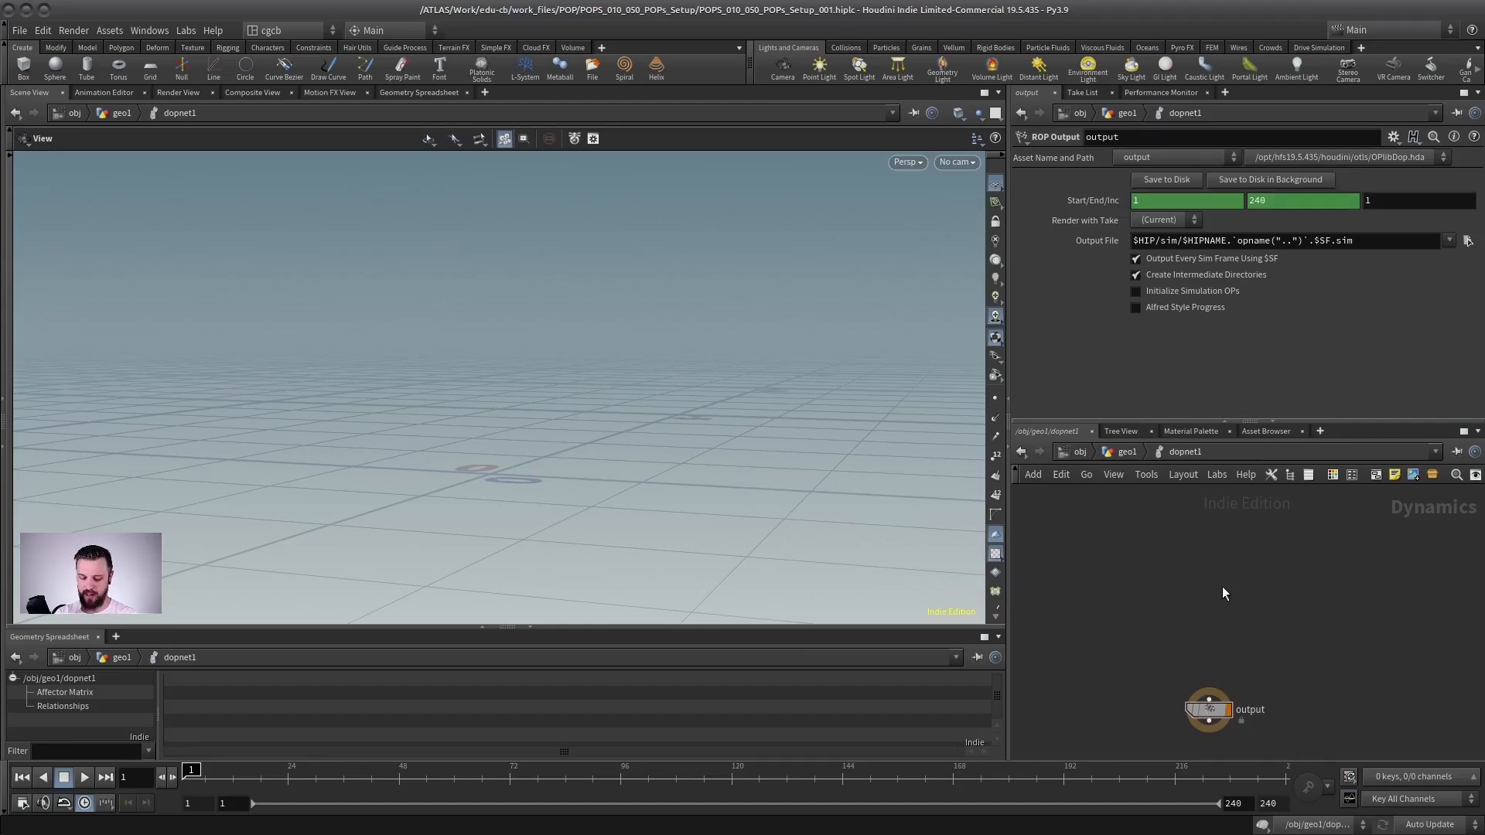
key("Tab")
type("solver pop")
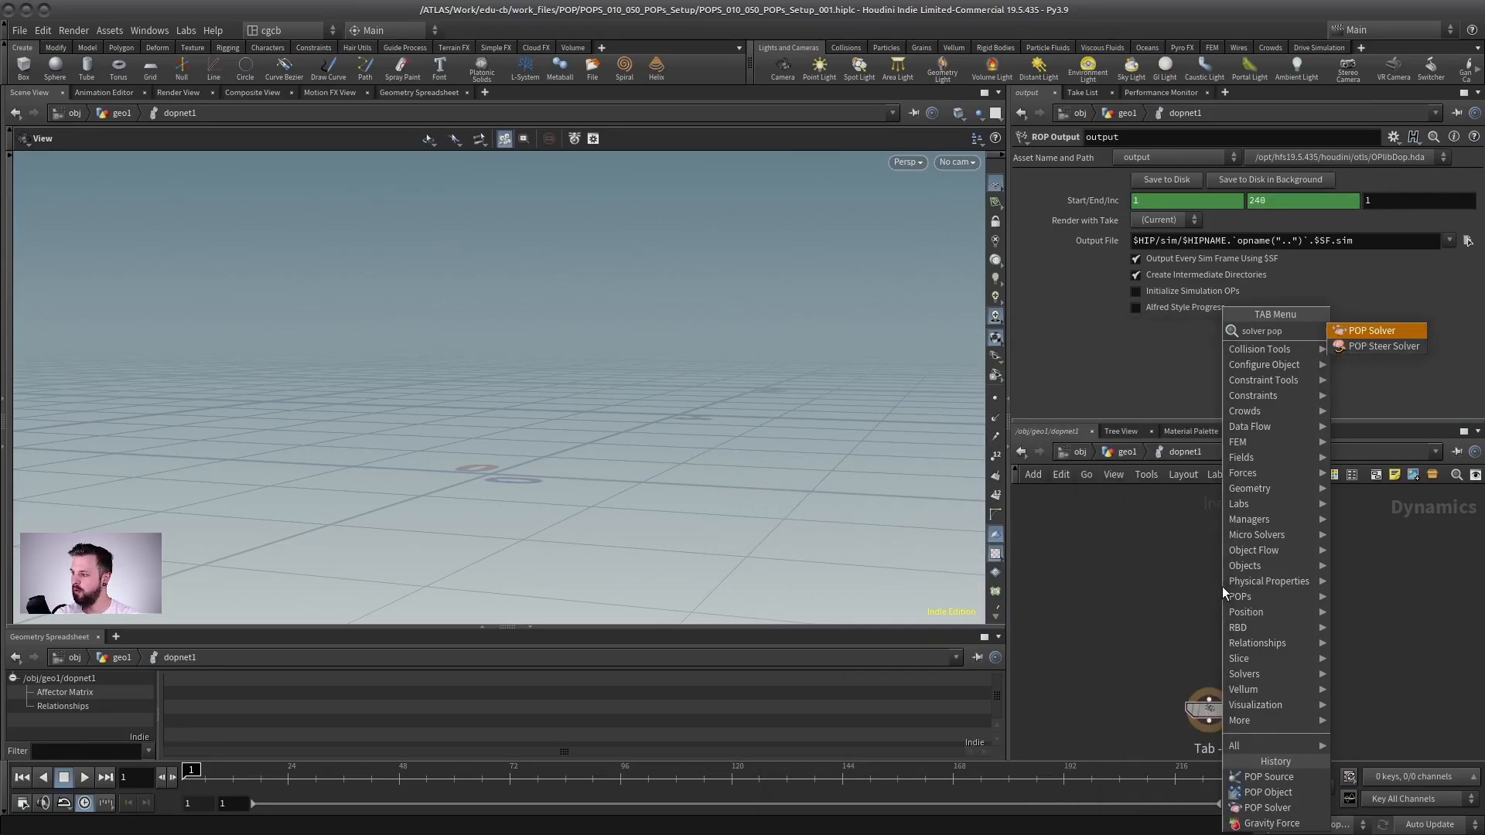
key("Return")
left_click(1222, 586)
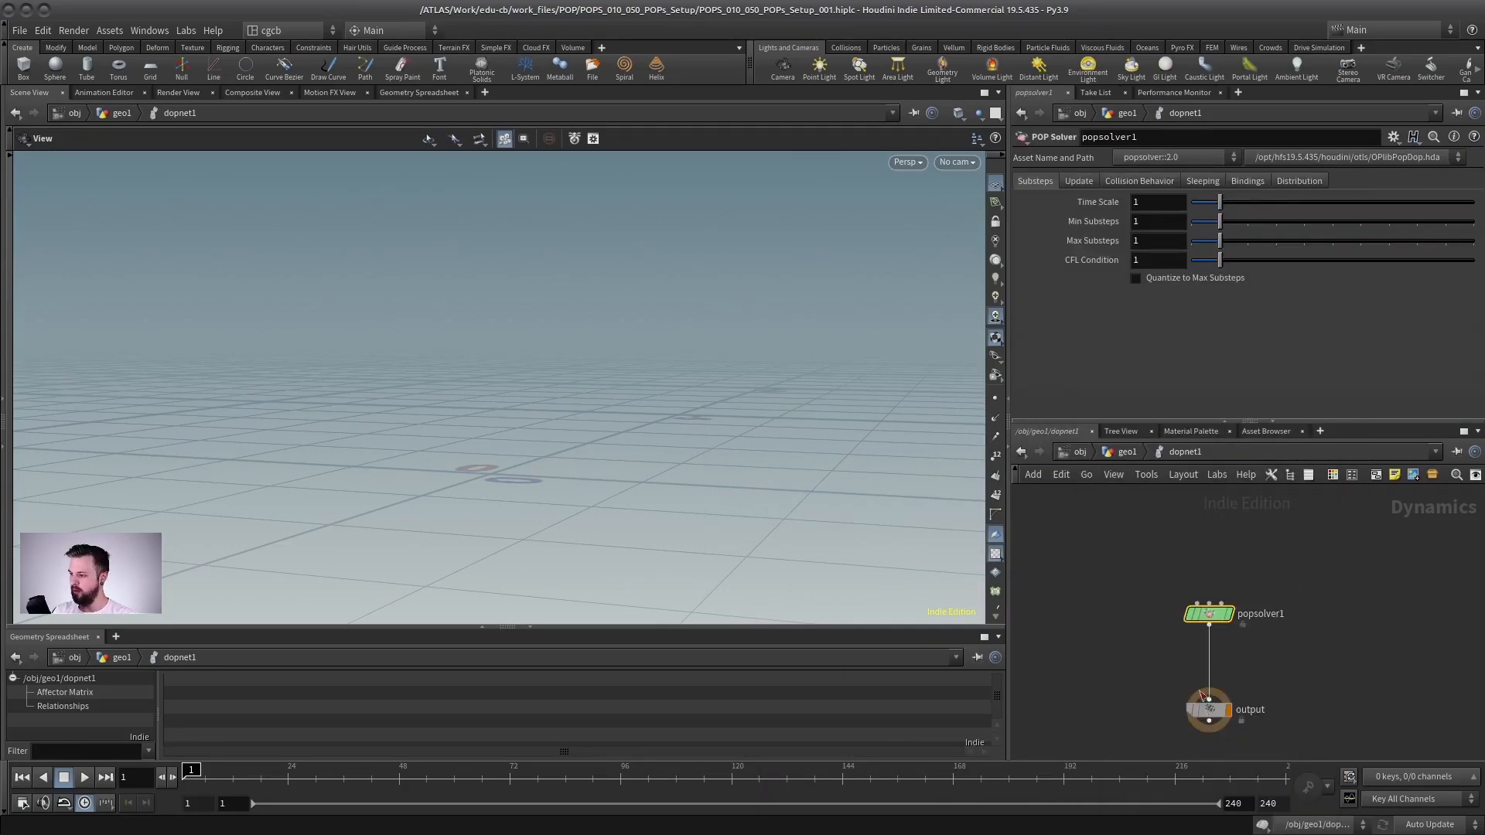
- Add a POP Object node and connect it to the POP Solver's Object input
key("Tab")
type("popp")
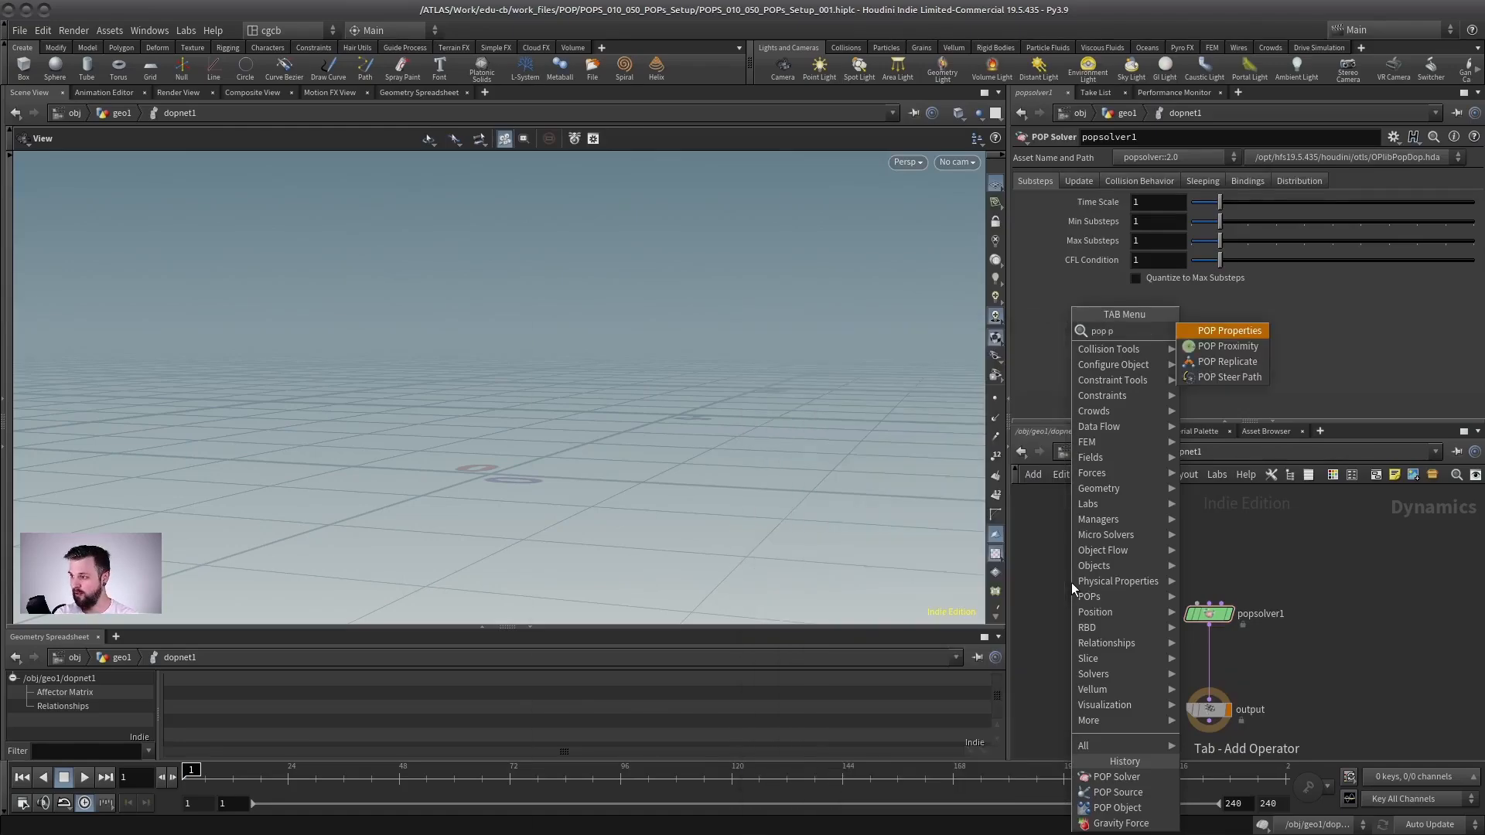
key("BackSpace")
type("o")
key("Return")
left_click(1127, 572)
left_click(1127, 583)
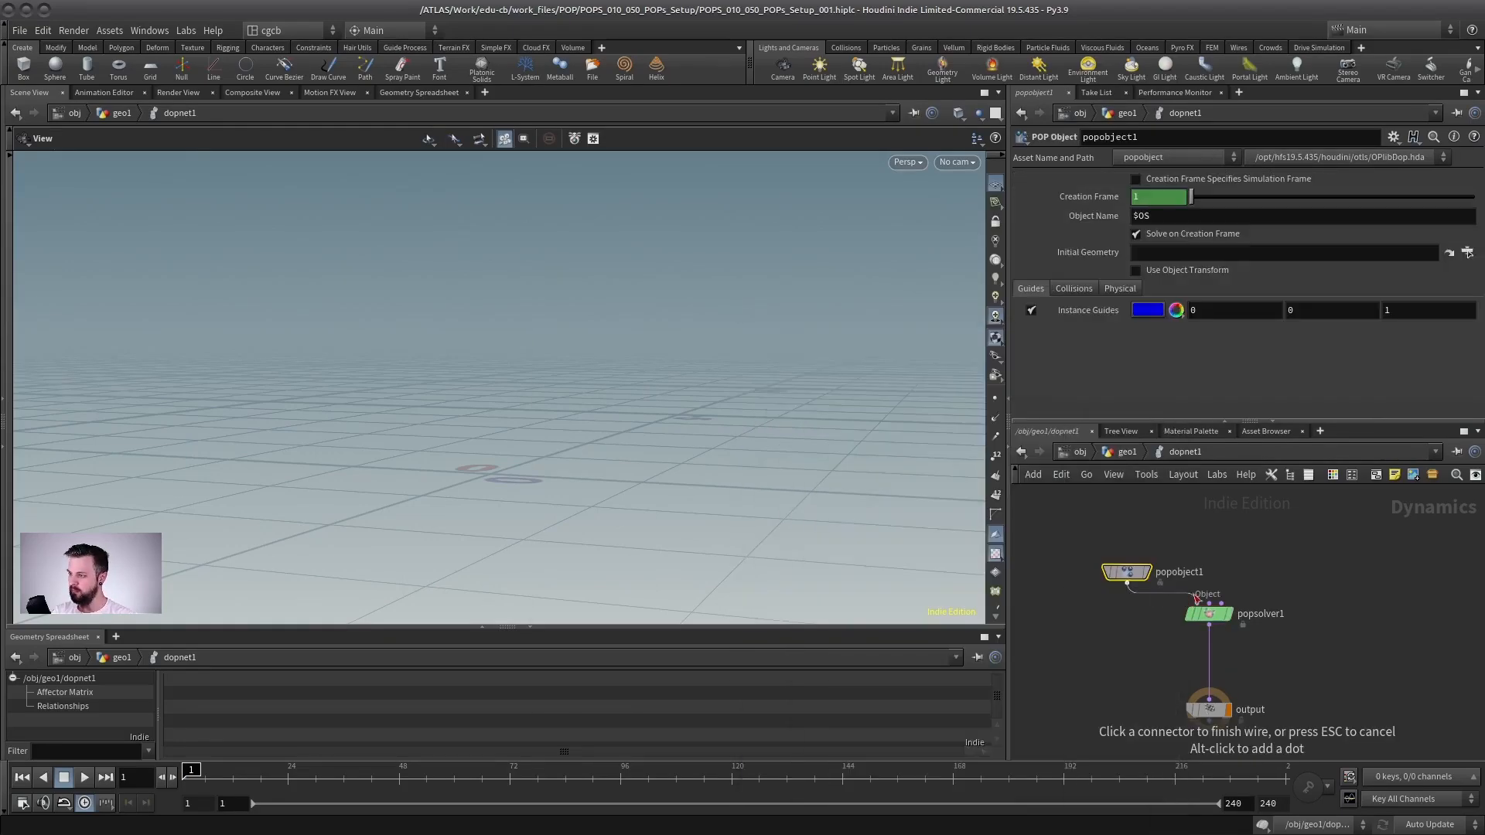
left_click(1197, 599)
- Add a POP Source node above the POP Solver, wired into the solver's last input
scroll(1296, 543, "down", 2)
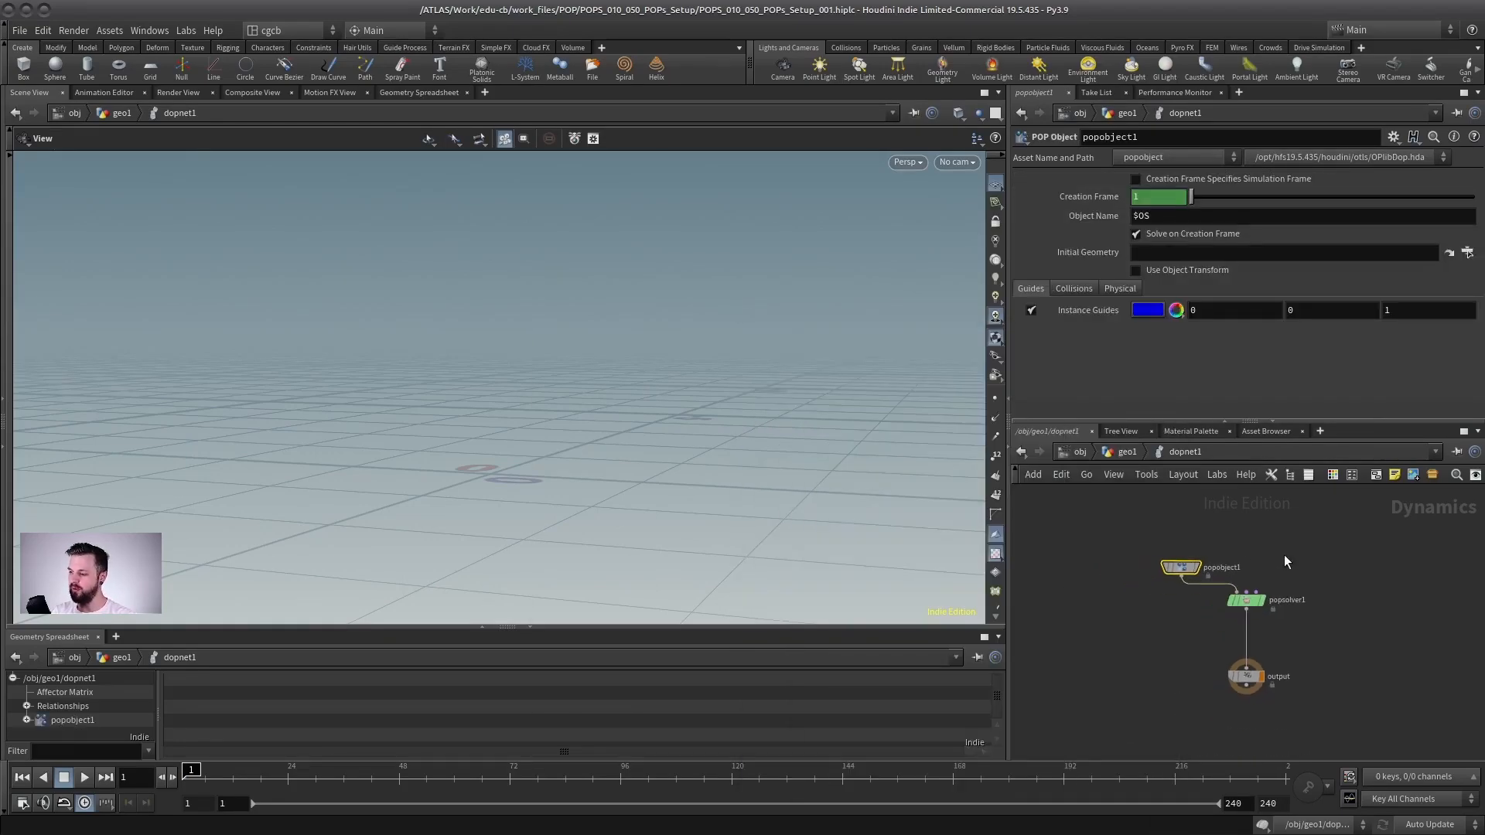
key("Tab")
type("pop so")
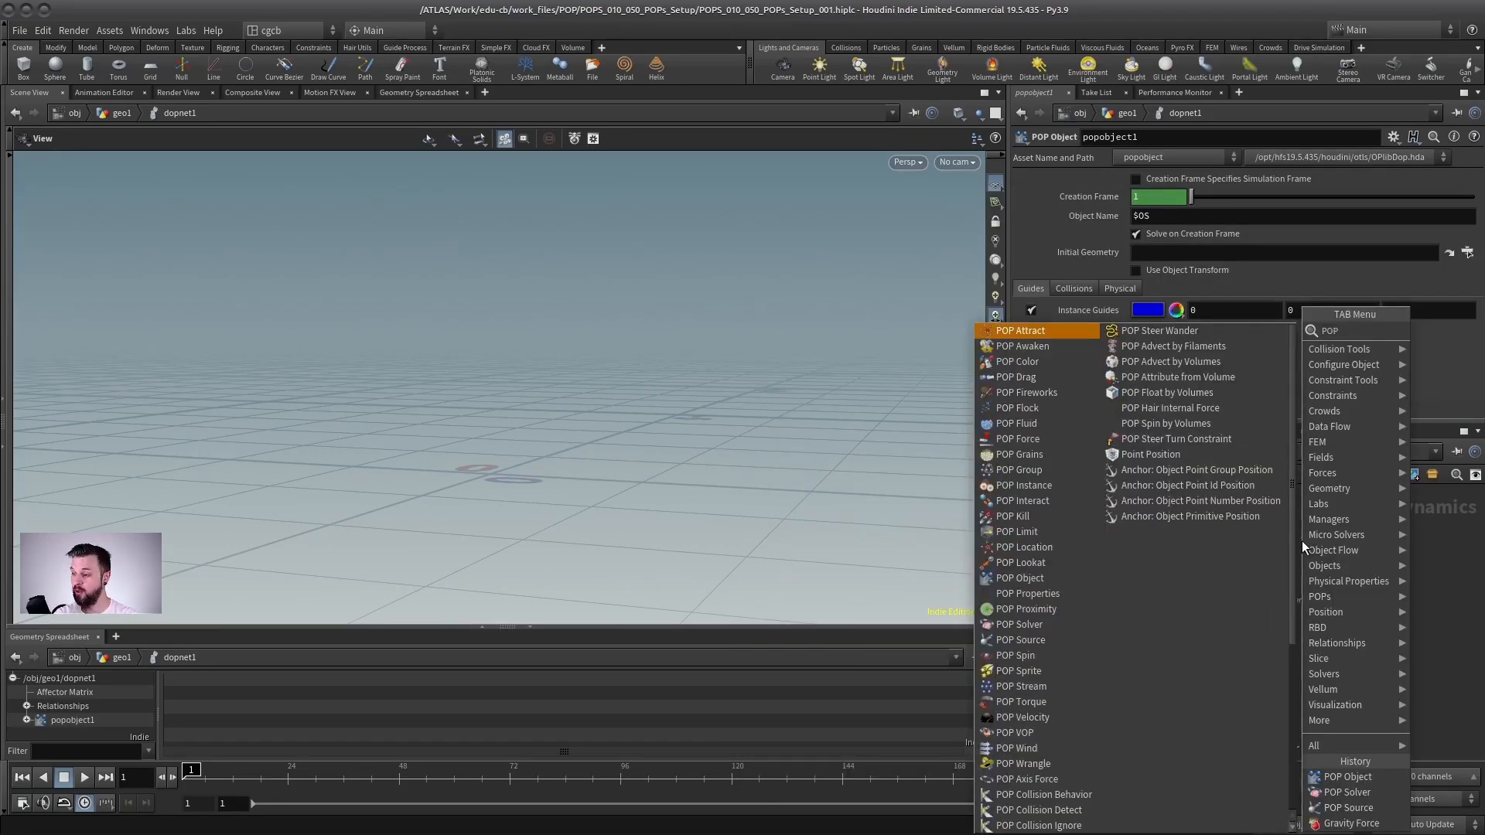
key("Return")
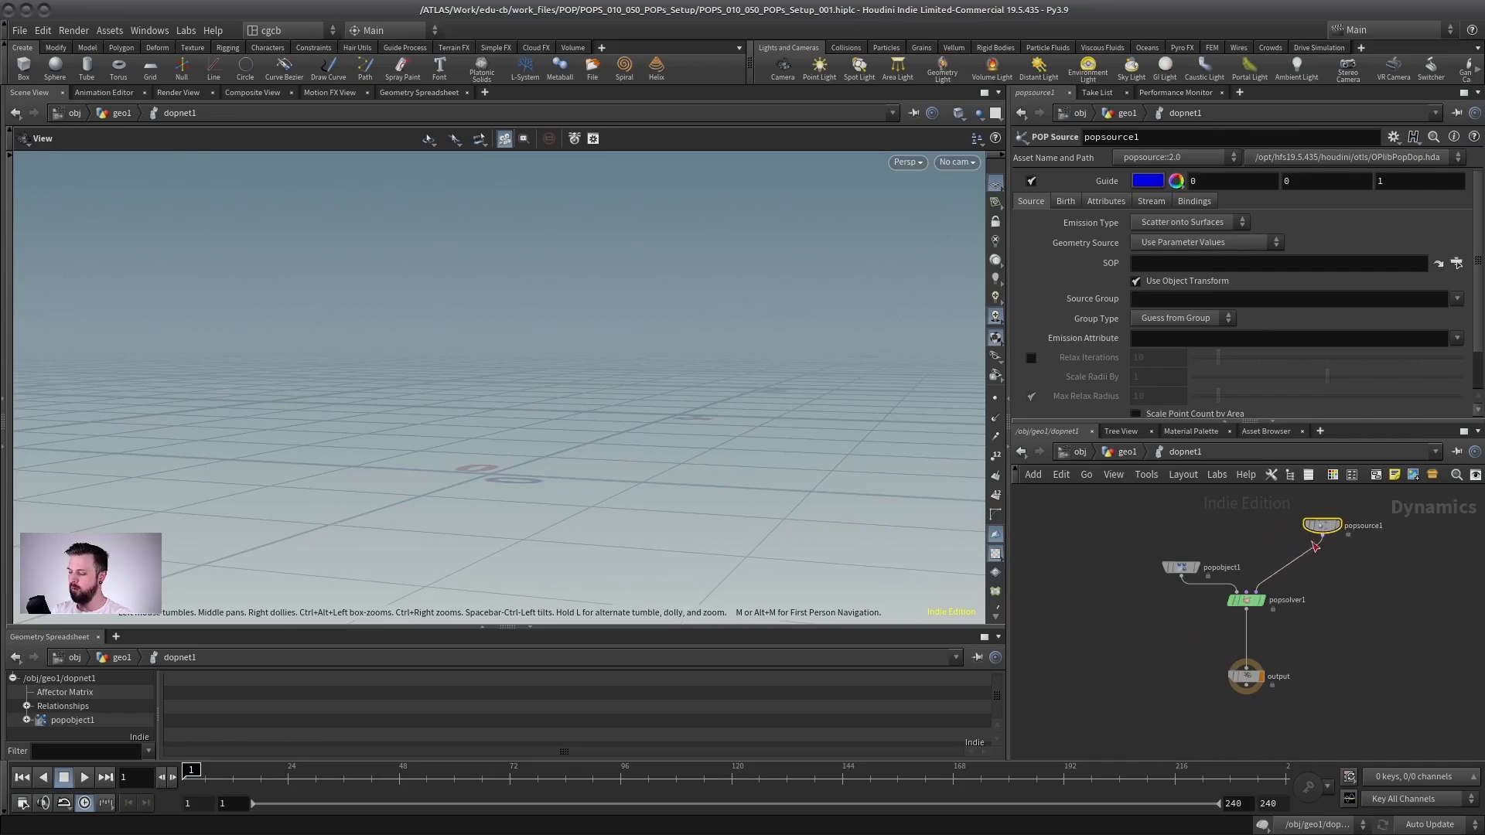
left_click(1318, 540)
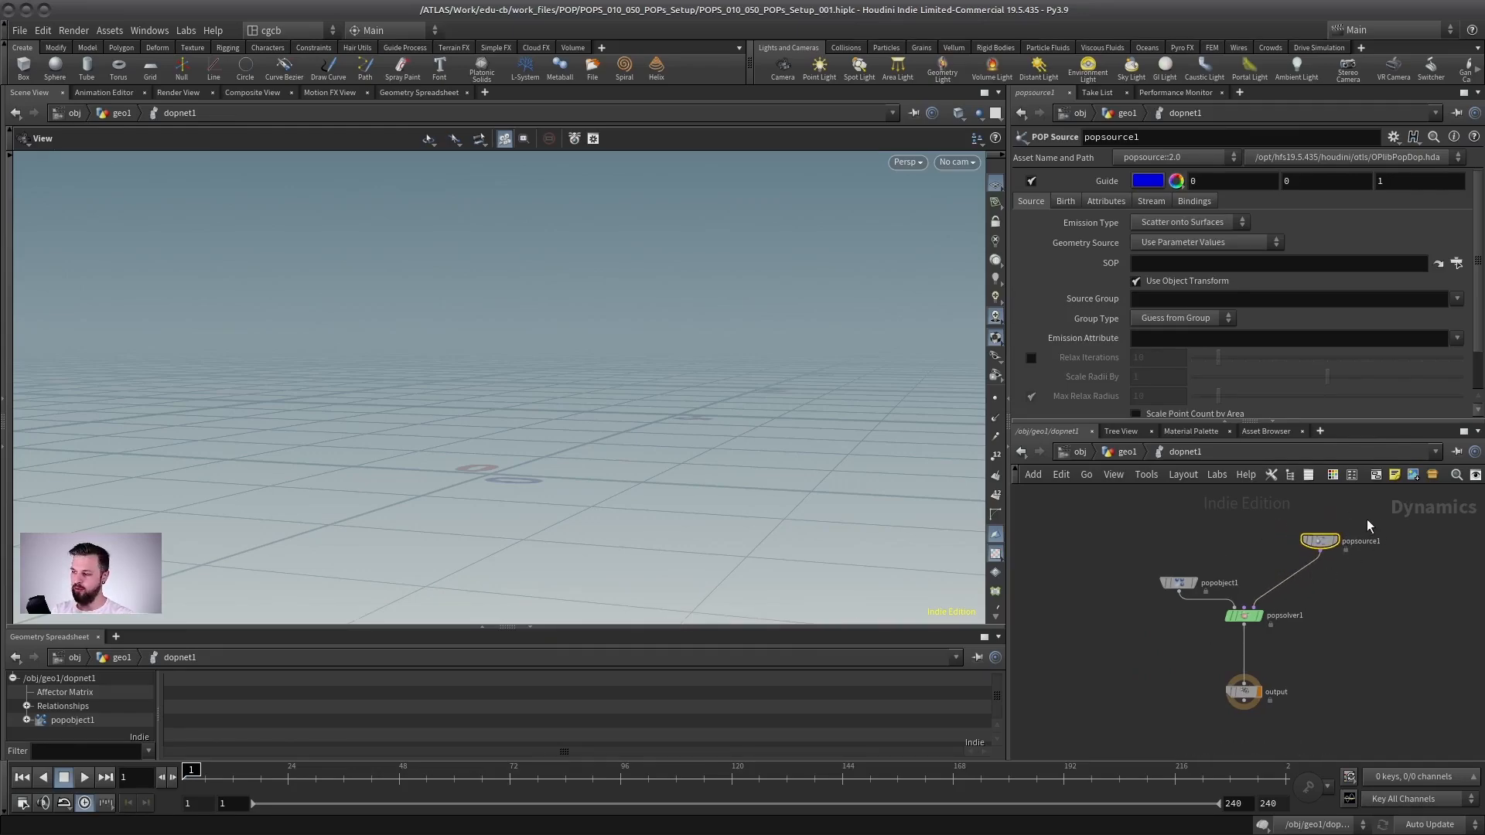
middle_click_drag(1218, 514, 1189, 516)
- Return to the geo1 level and delete the DOP network node
left_click(1125, 454)
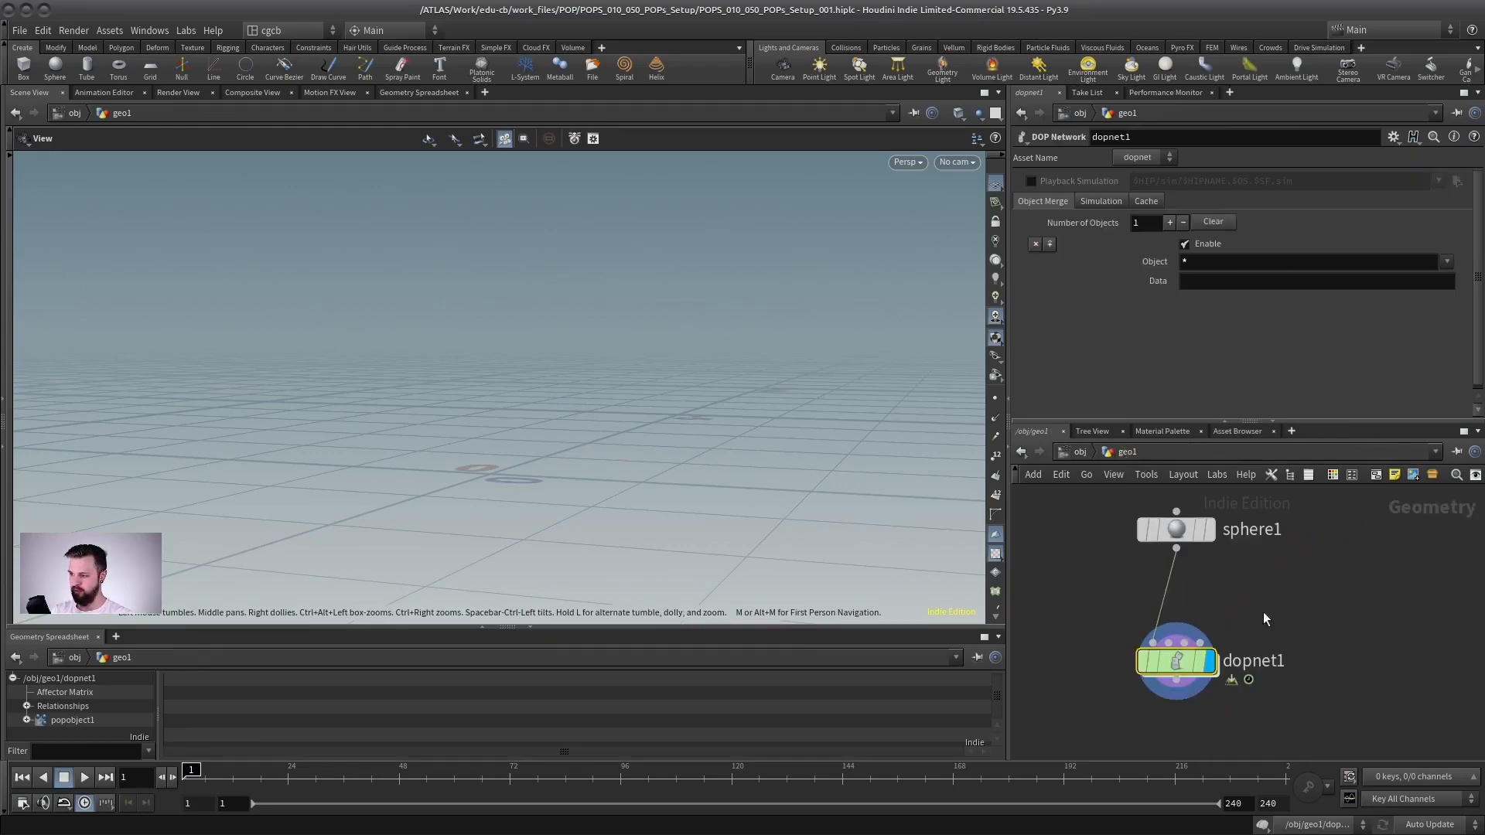
left_click_drag(1377, 593, 1071, 704)
key("Delete")
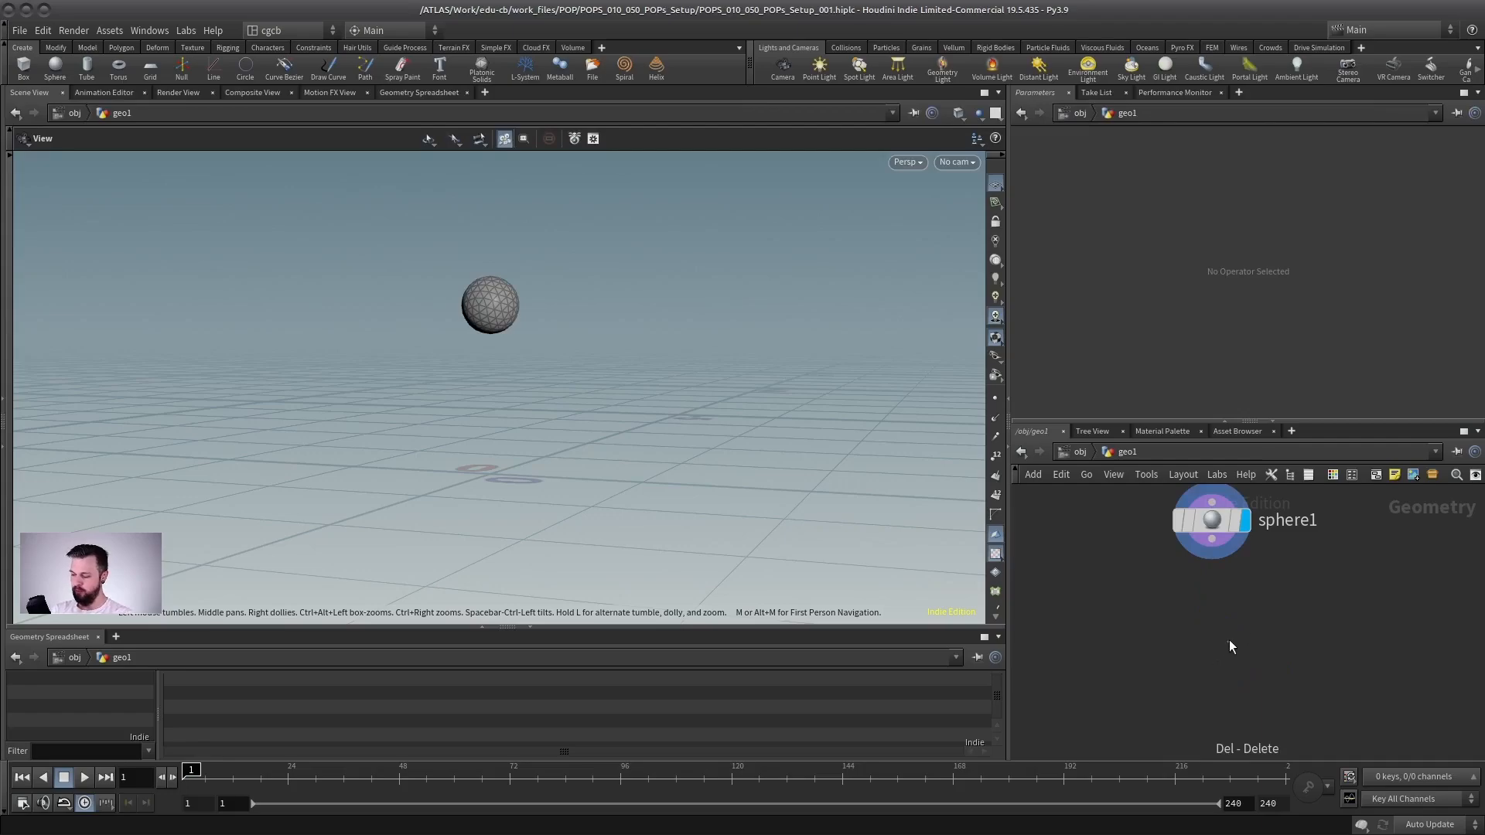
- Add a POP Network node below the sphere with the sphere connected to its first input
key("Tab")
type("POPNET")
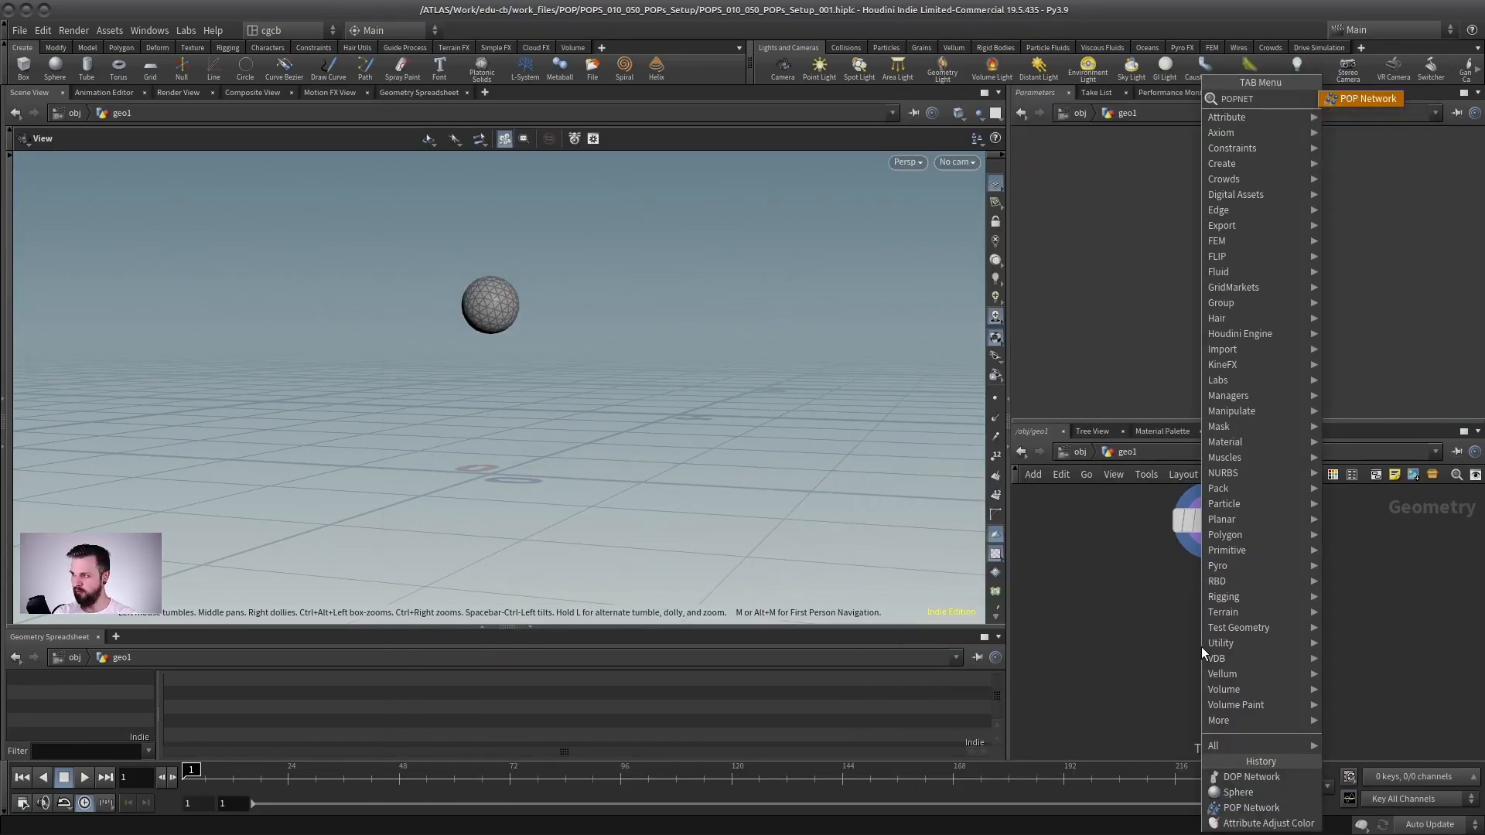
key("Return")
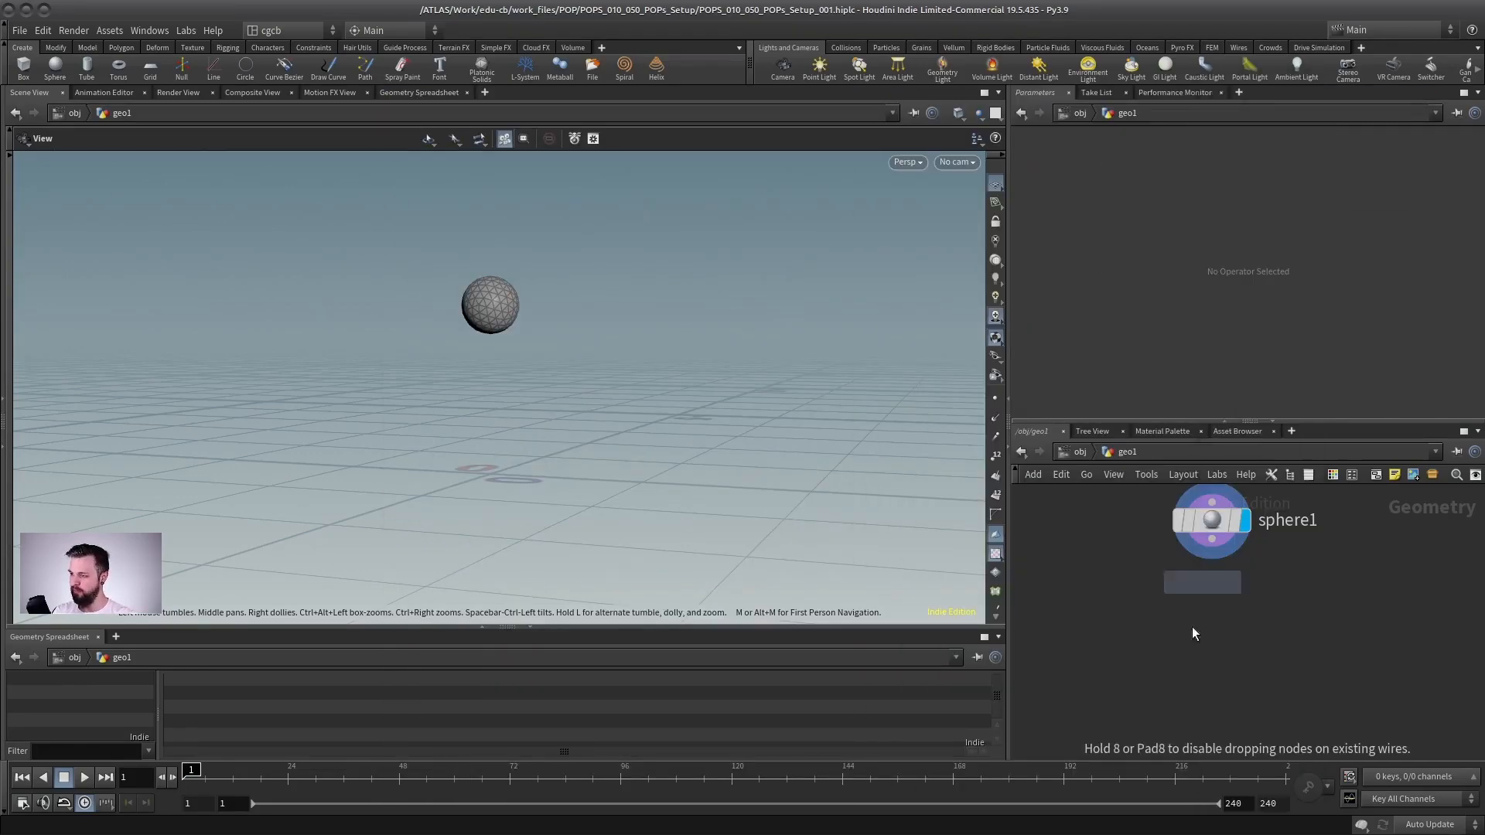
left_click(1215, 642)
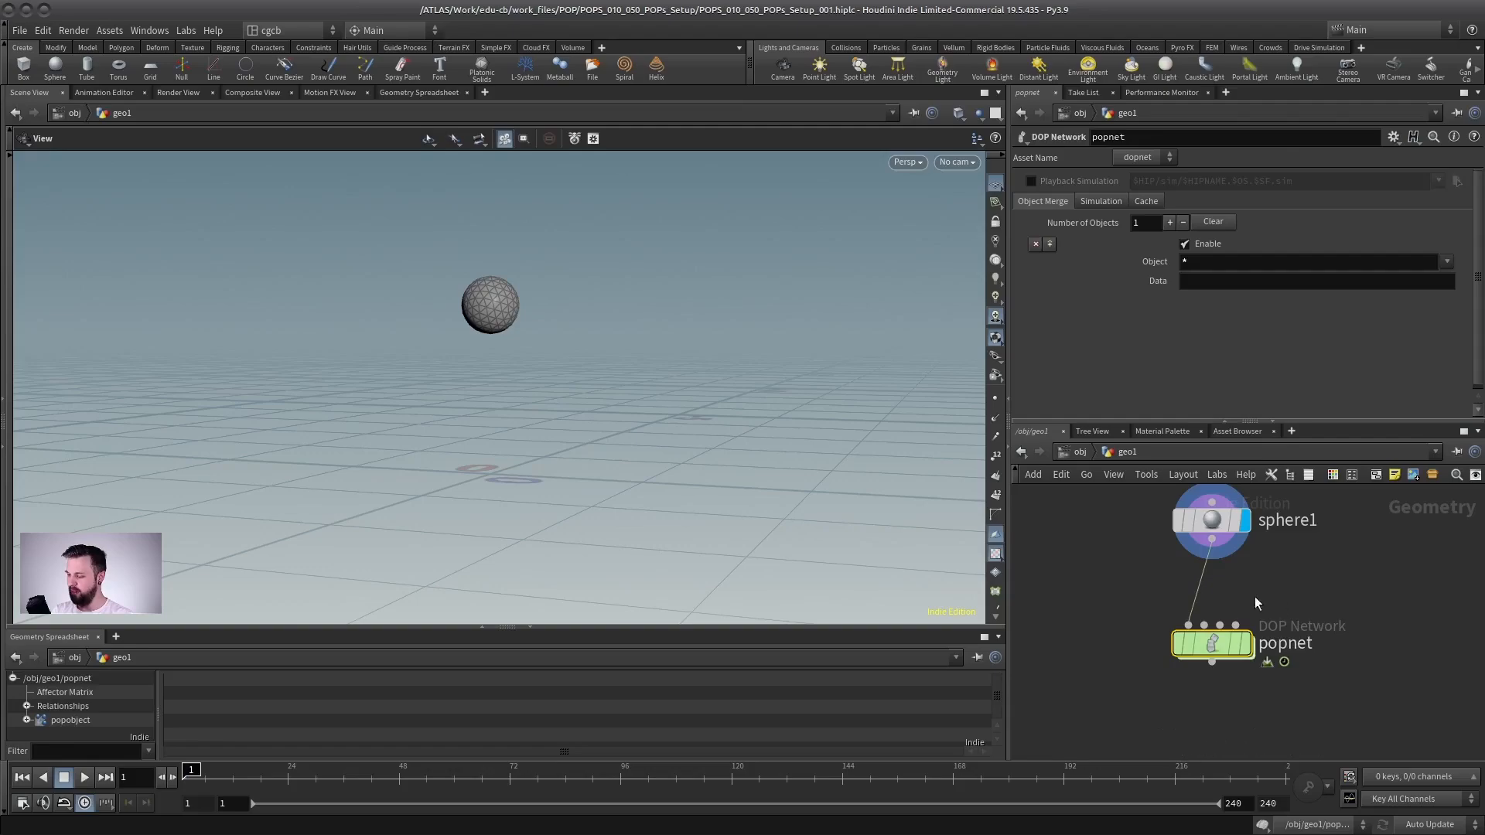
- Go inside the POP network, lay out its nodes and delete the wire_pops_into_here merge node
double_click(1222, 646)
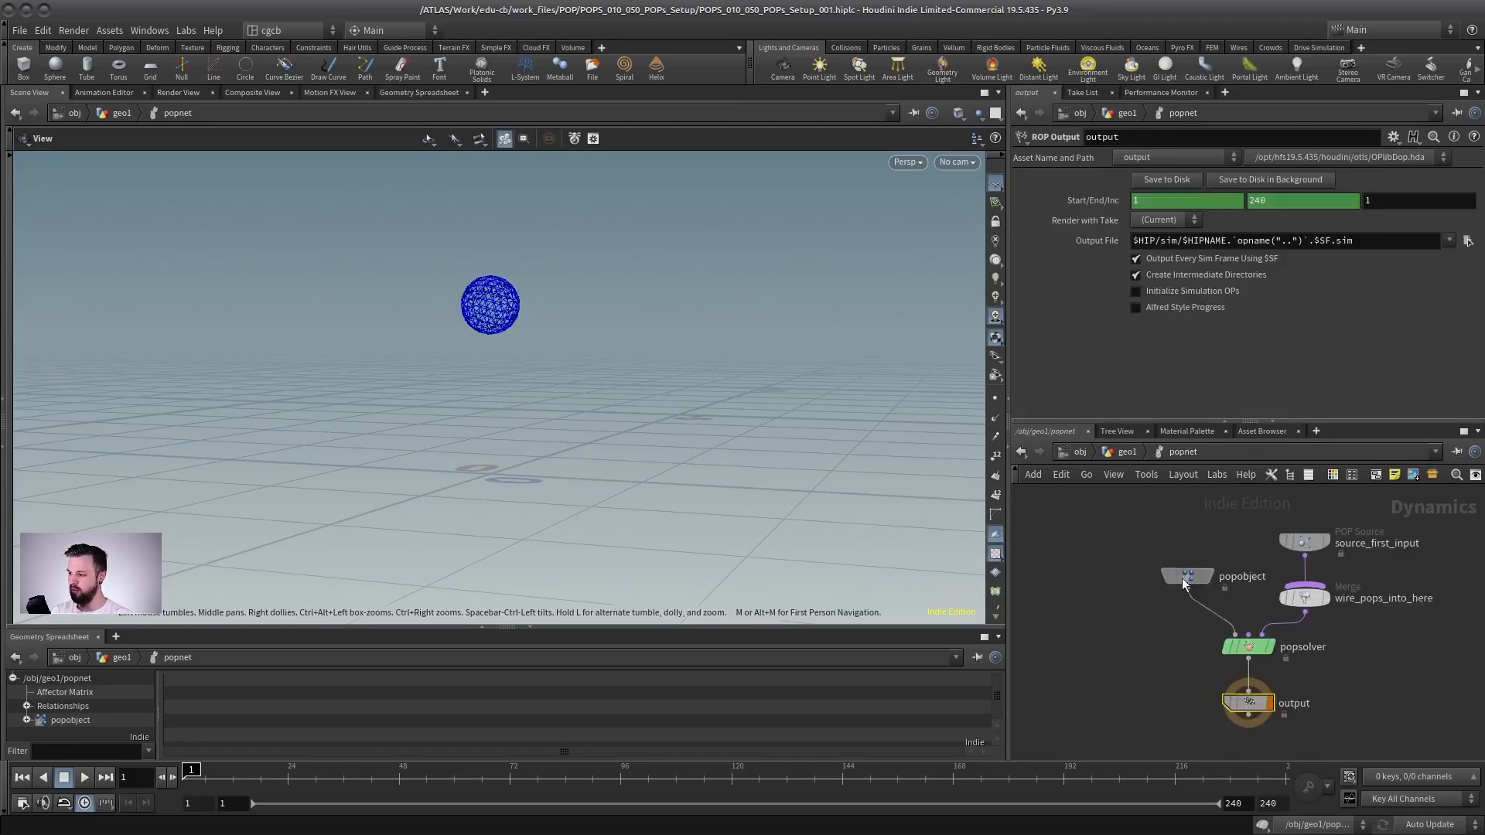
key("l")
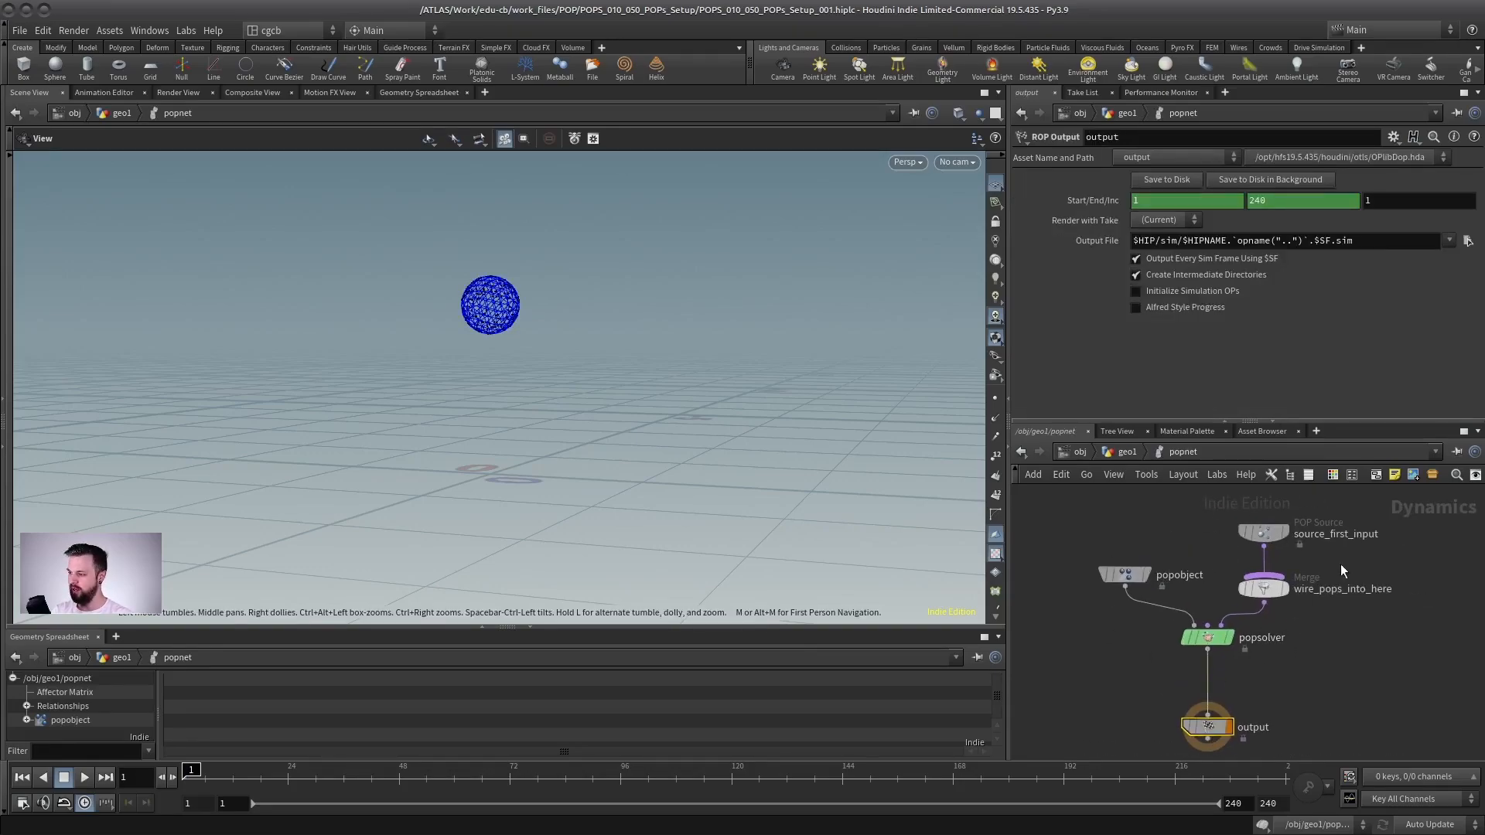
left_click(1268, 588)
middle_click_drag(1270, 648, 1230, 706)
key("Delete")
- Reposition source_first_input, popsolver and popobject so they are clearly spaced above the output node
left_click_drag(1228, 590, 1250, 534)
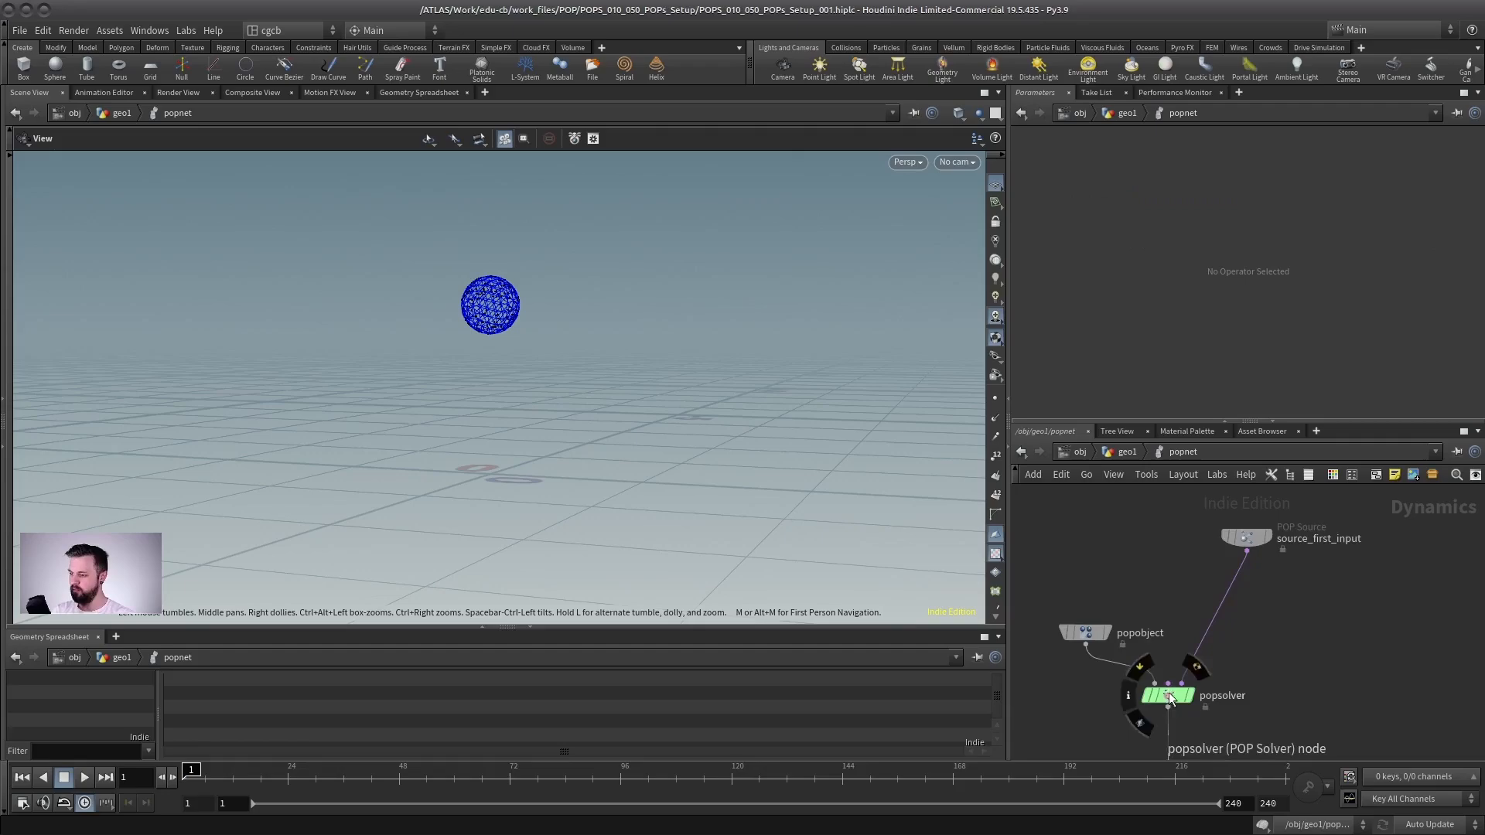
left_click_drag(1168, 695, 1170, 668)
left_click_drag(1096, 636, 1073, 618)
key("h")
scroll(1281, 570, "up", 3)
middle_click_drag(1281, 571, 1320, 589)
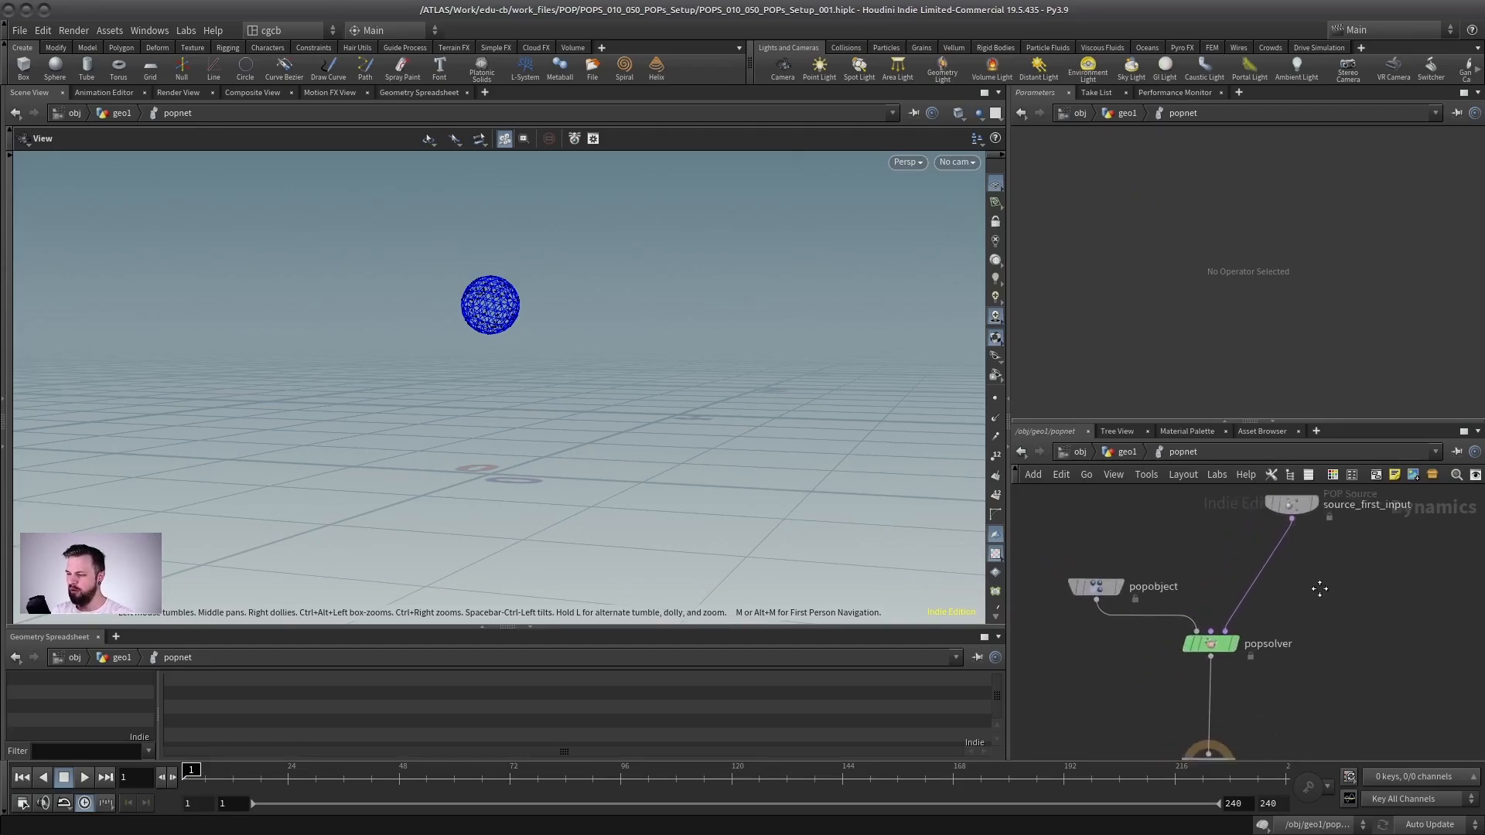
- Enlarge the network editor area and move source_first_input closer to the solver
left_click_drag(1266, 424, 1261, 297)
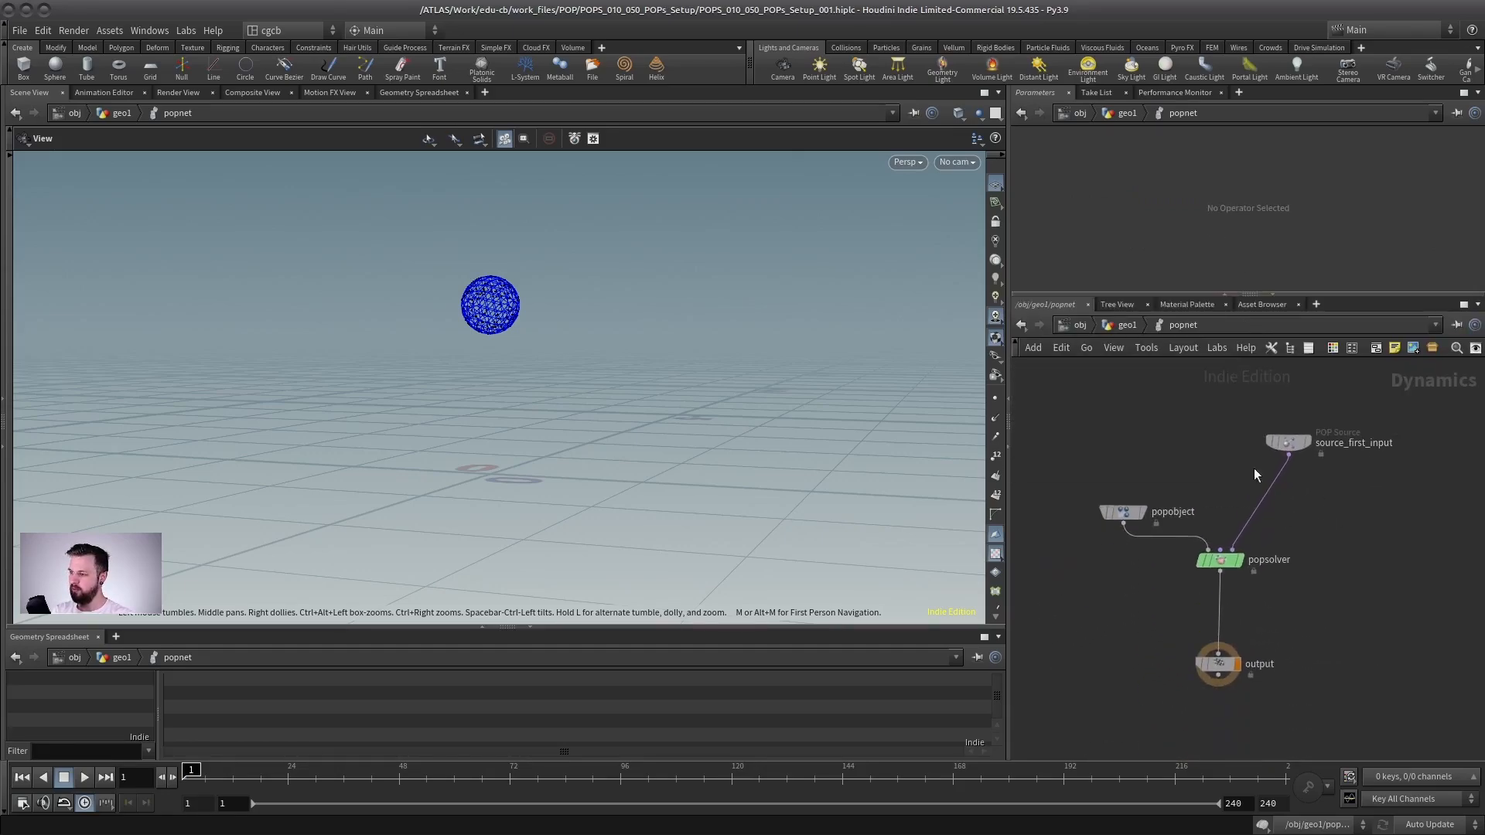
middle_click_drag(1259, 520, 1313, 582)
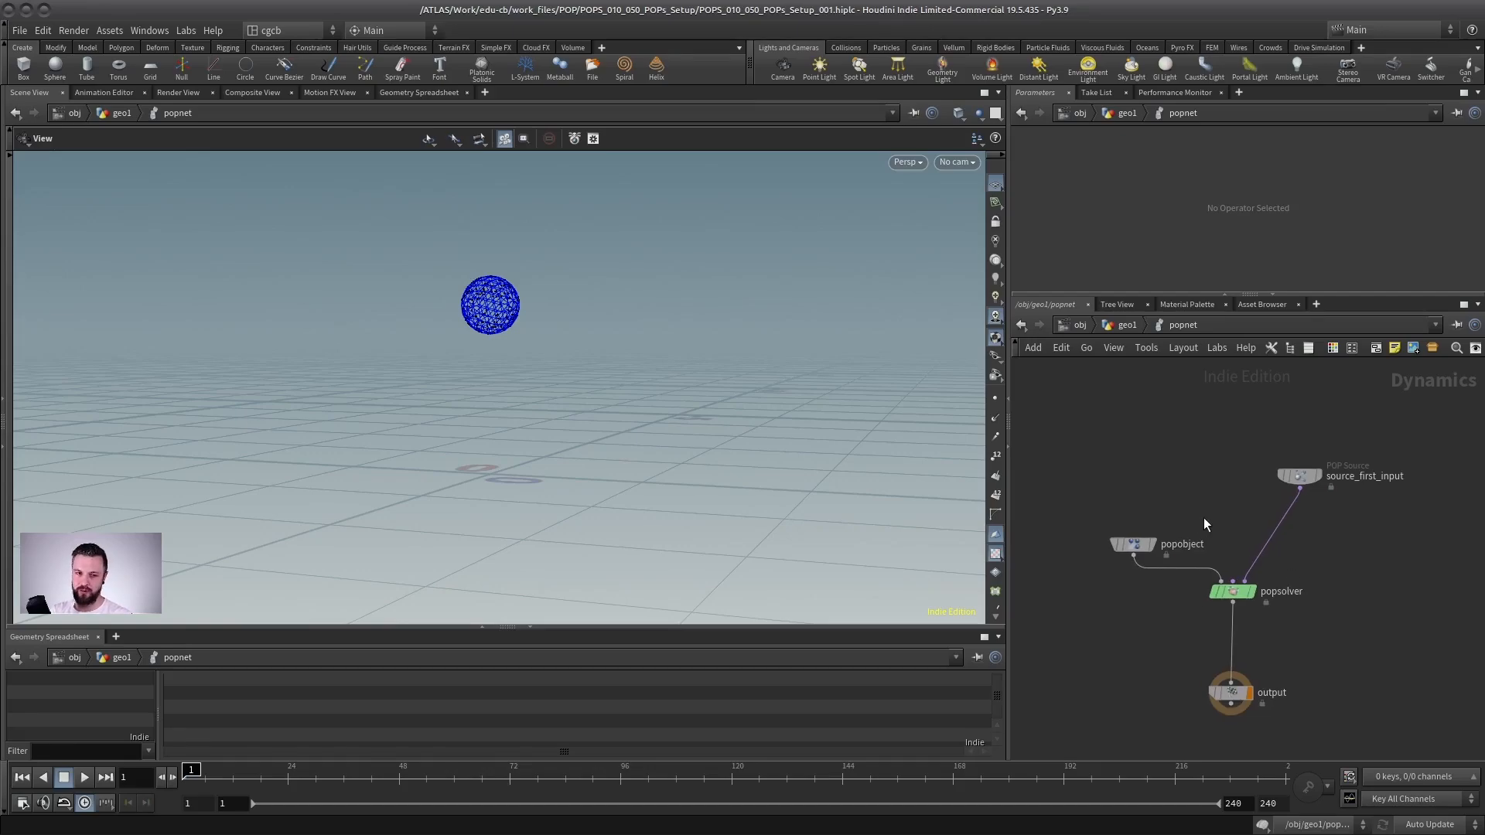
middle_click_drag(1231, 526, 1220, 521)
scroll(1218, 519, "down", 1)
scroll(1215, 511, "up", 2)
left_click_drag(1293, 471, 1278, 499)
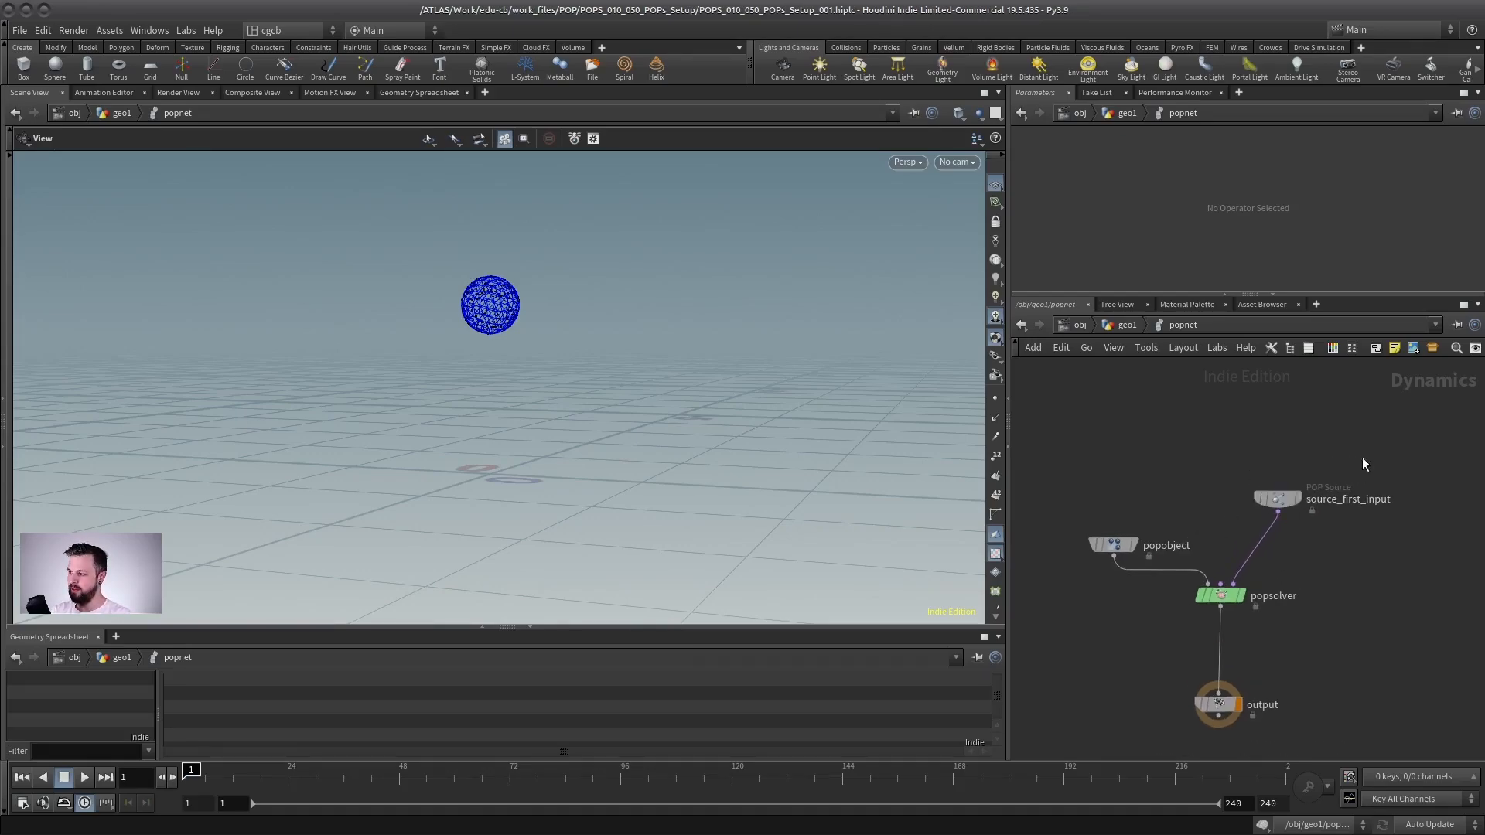
- Inspect the geometry source setting of source_first_input and check the sphere's connection to popnet at the geo1 level
left_click(1277, 497)
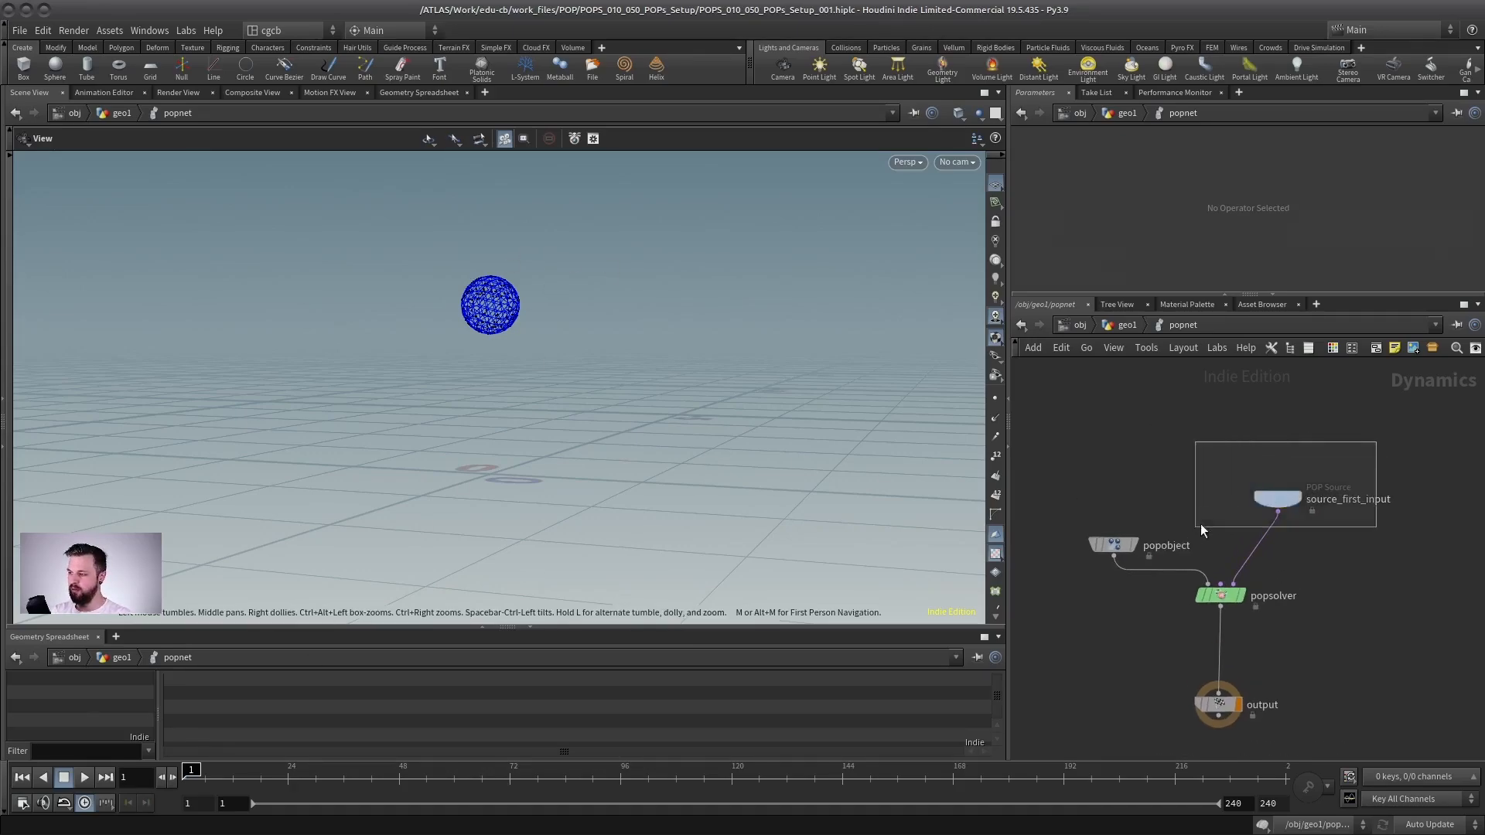
scroll(1340, 519, "up", 1)
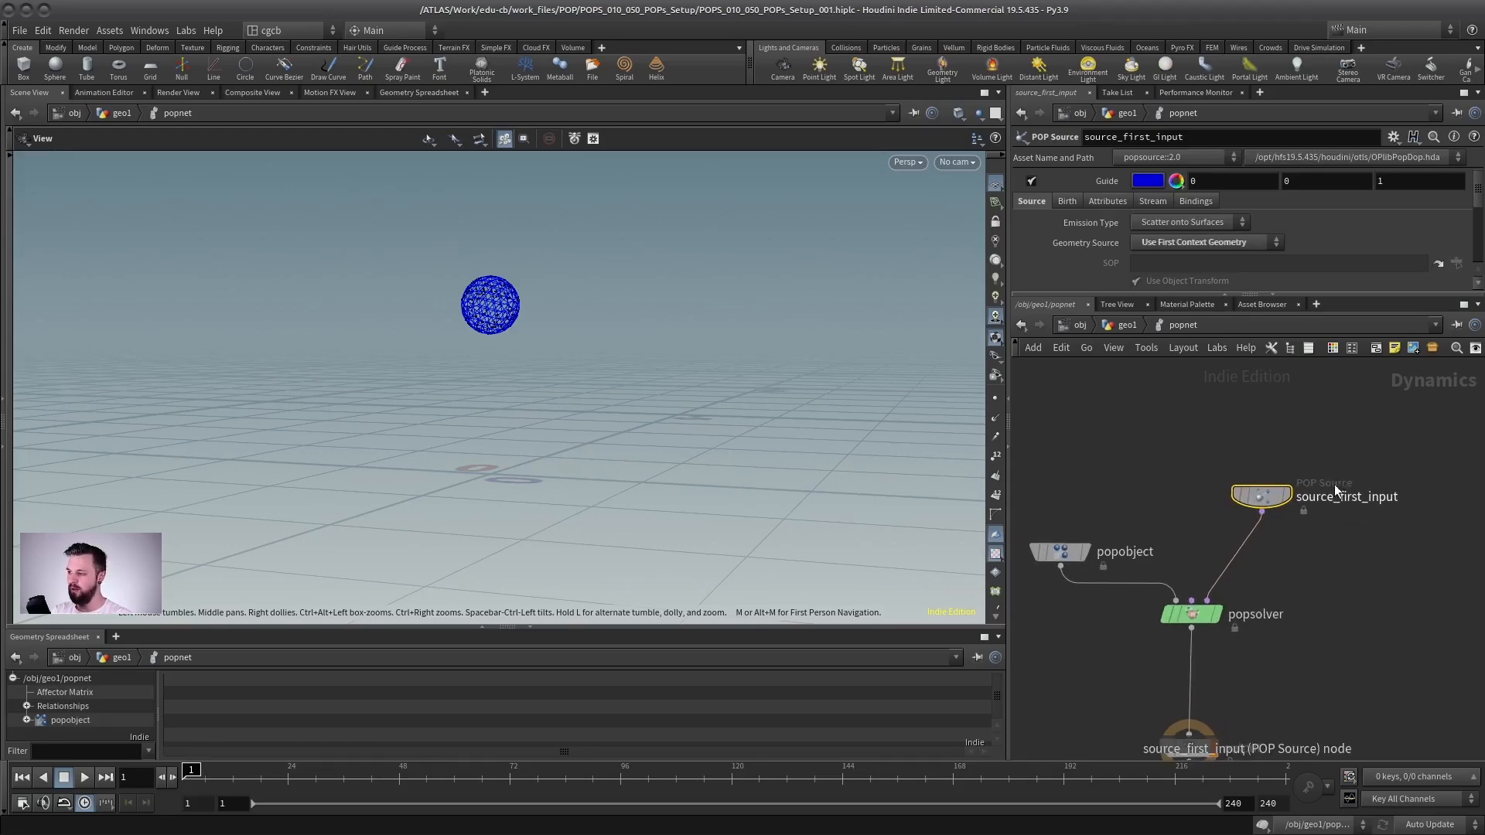
middle_click_drag(1311, 542, 1313, 511)
scroll(1315, 509, "down", 1)
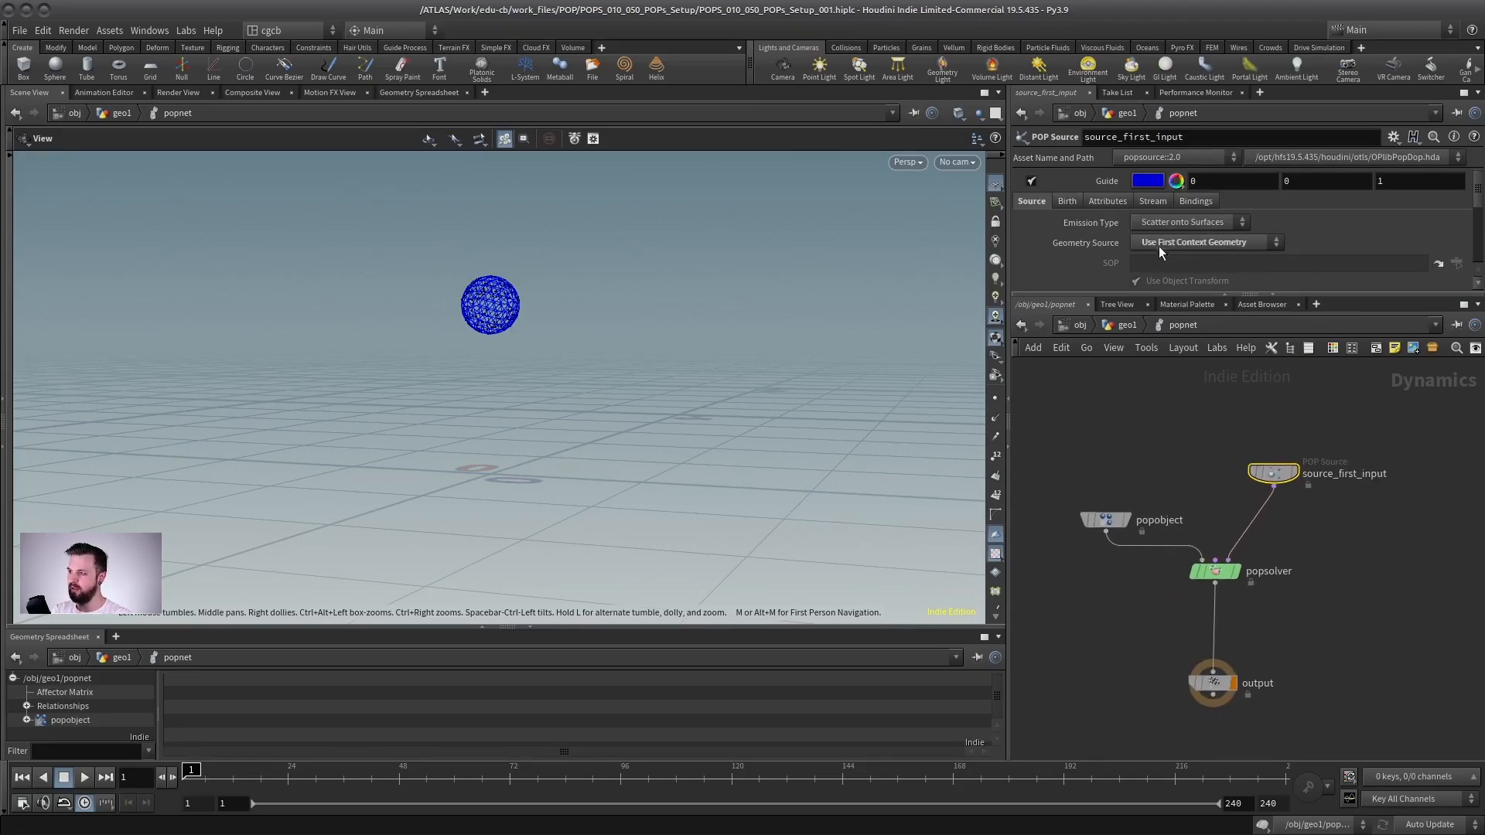
left_click(1135, 324)
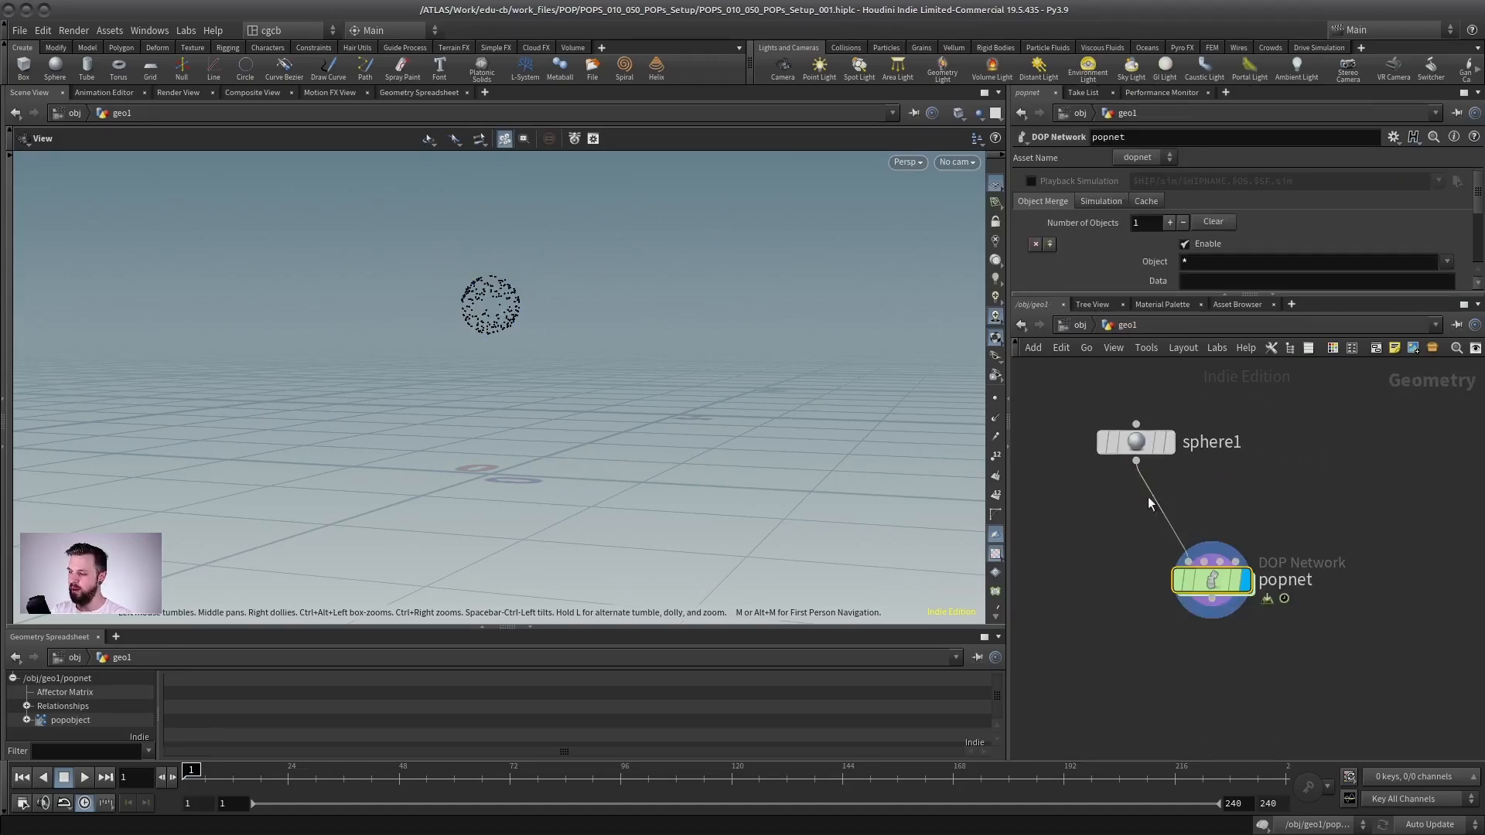
double_click(1212, 580)
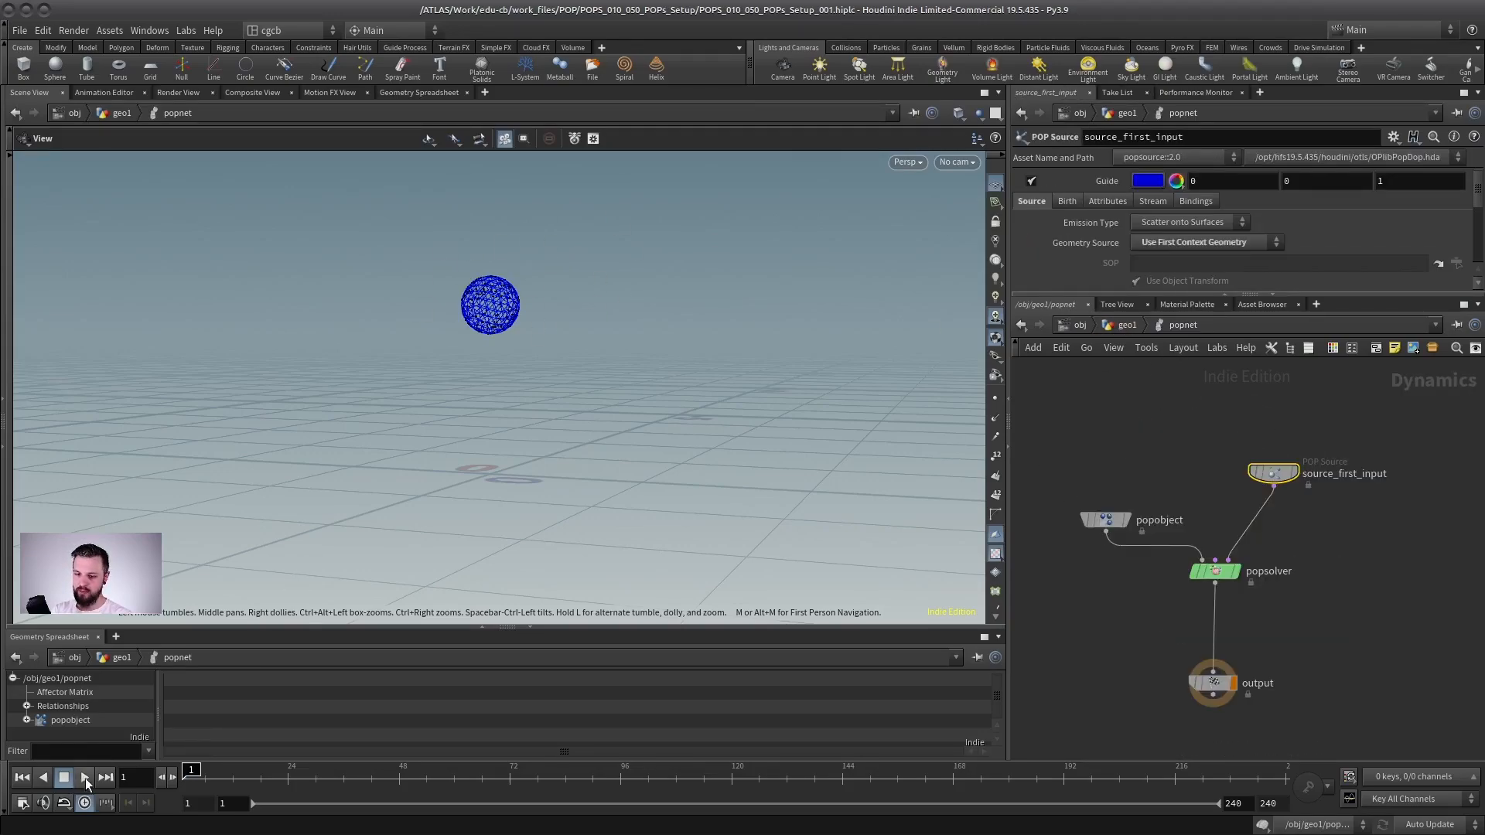
- Play the particle simulation and examine the emission around the sphere from several distances, and stop and return to frame 1
left_click(85, 779)
right_click_drag(587, 334, 782, 312)
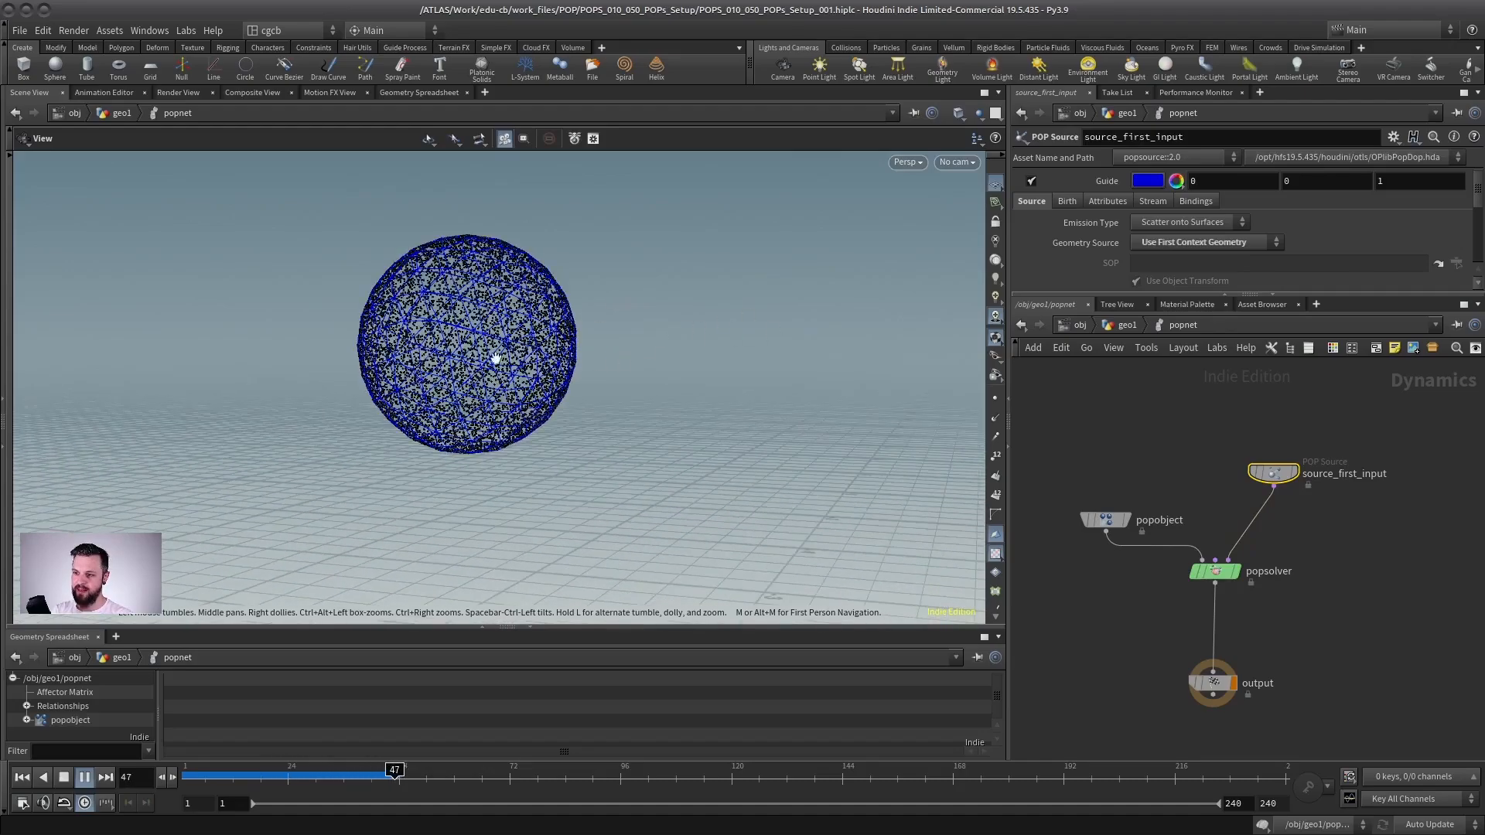
right_click_drag(450, 349, 222, 425)
right_click_drag(617, 363, 573, 451)
middle_click_drag(573, 451, 448, 386)
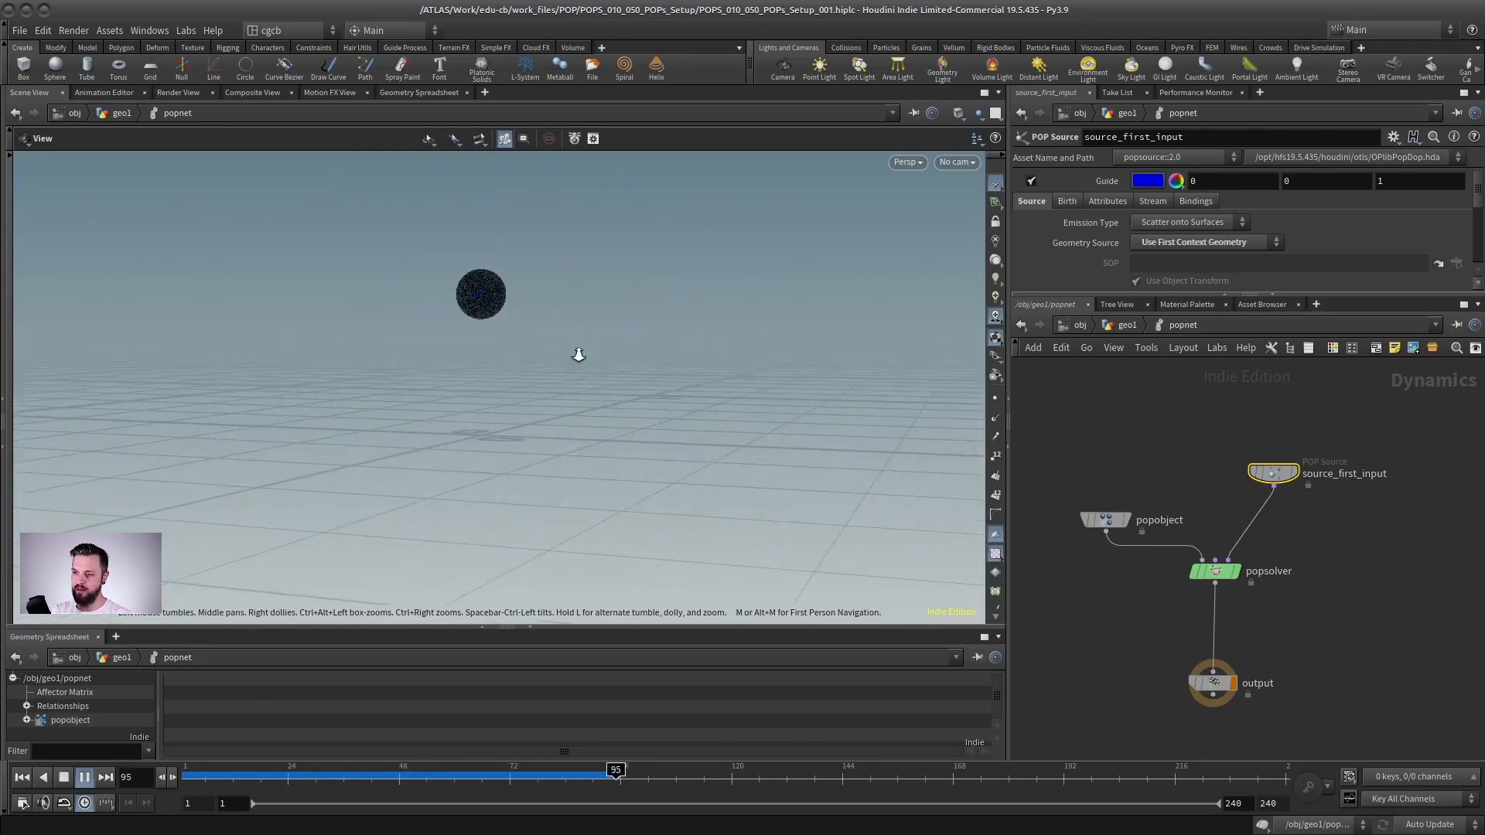
right_click_drag(579, 355, 609, 325)
middle_click_drag(443, 323, 488, 411)
right_click_drag(487, 410, 553, 384)
left_click(63, 778)
left_click(22, 777)
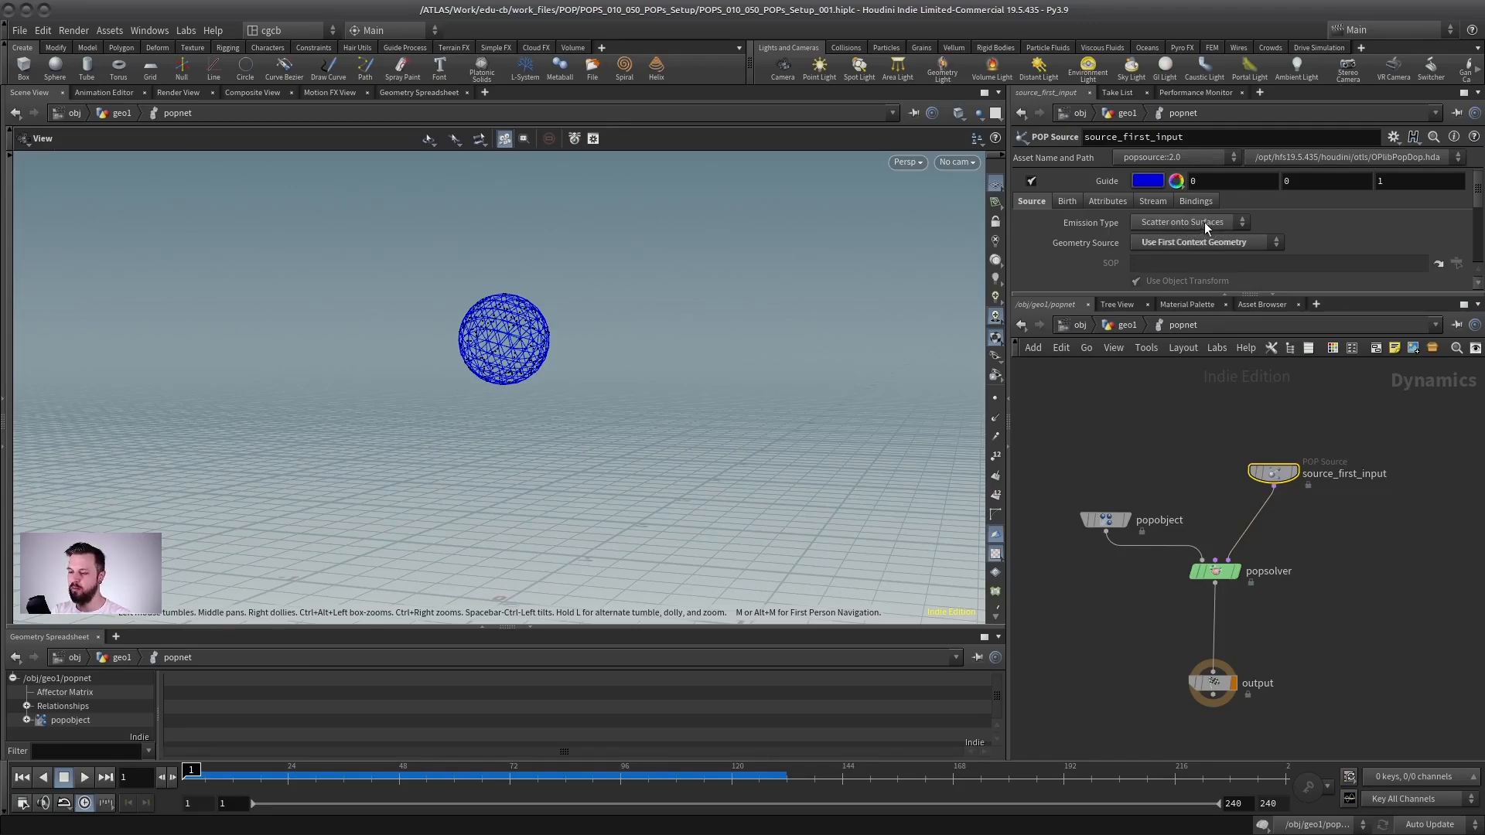
- Review the Emission Type and Geometry Source options of source_first_input, keeping Scatter onto Surfaces and Use First Context Geometry
left_click(1185, 225)
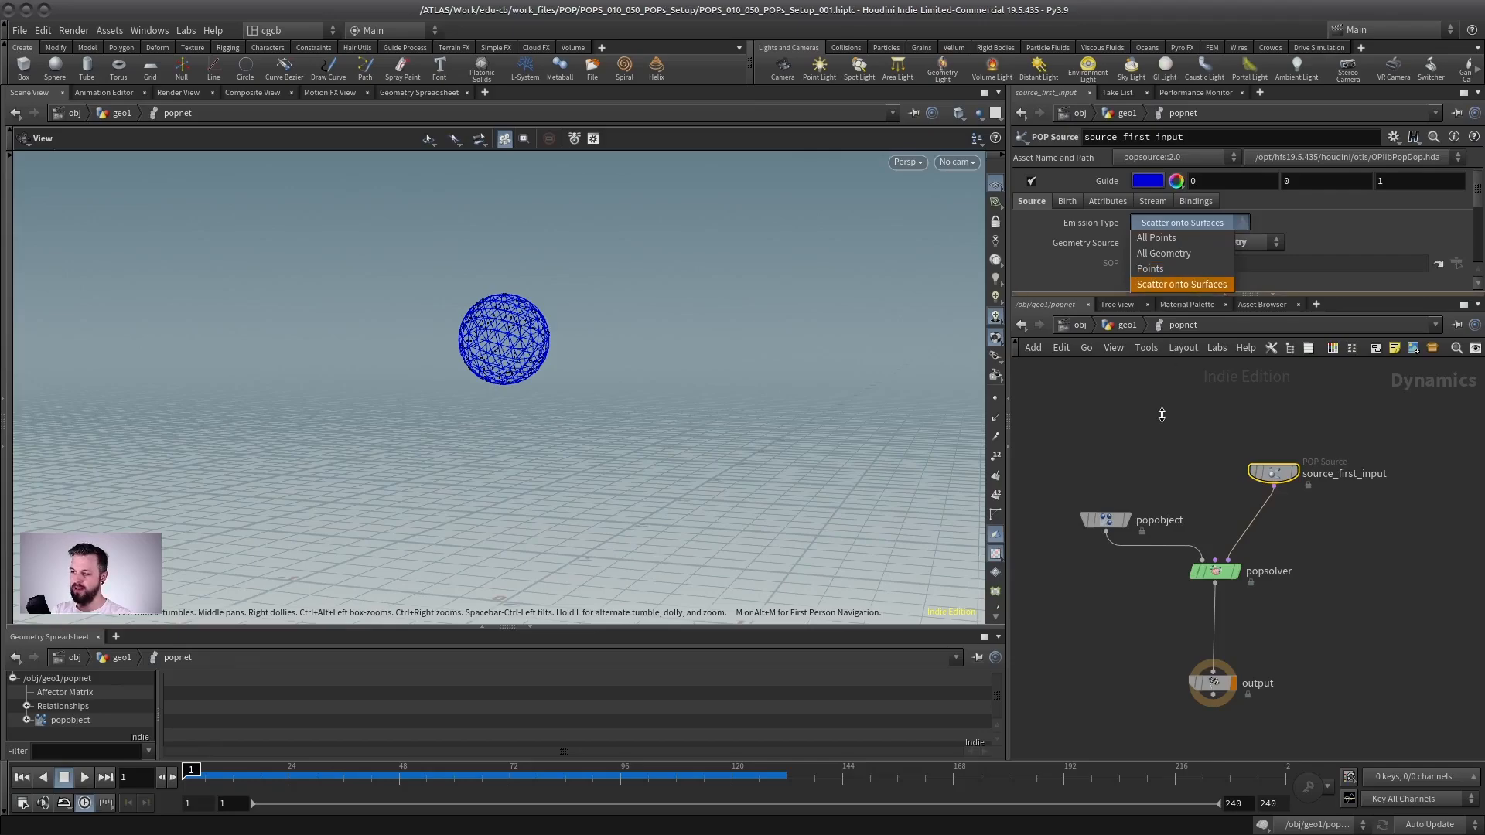
left_click(1155, 441)
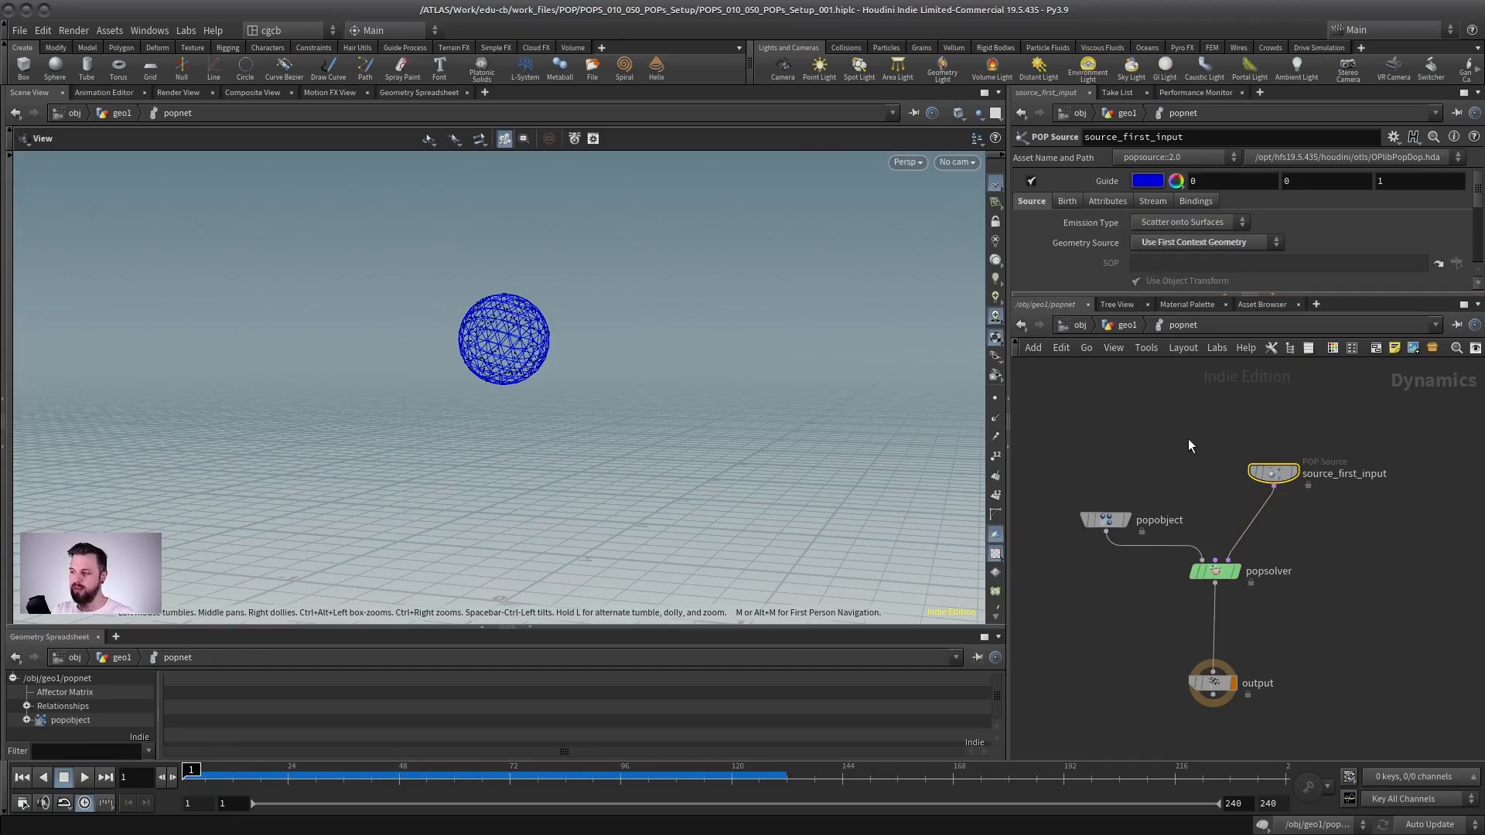
left_click(1194, 223)
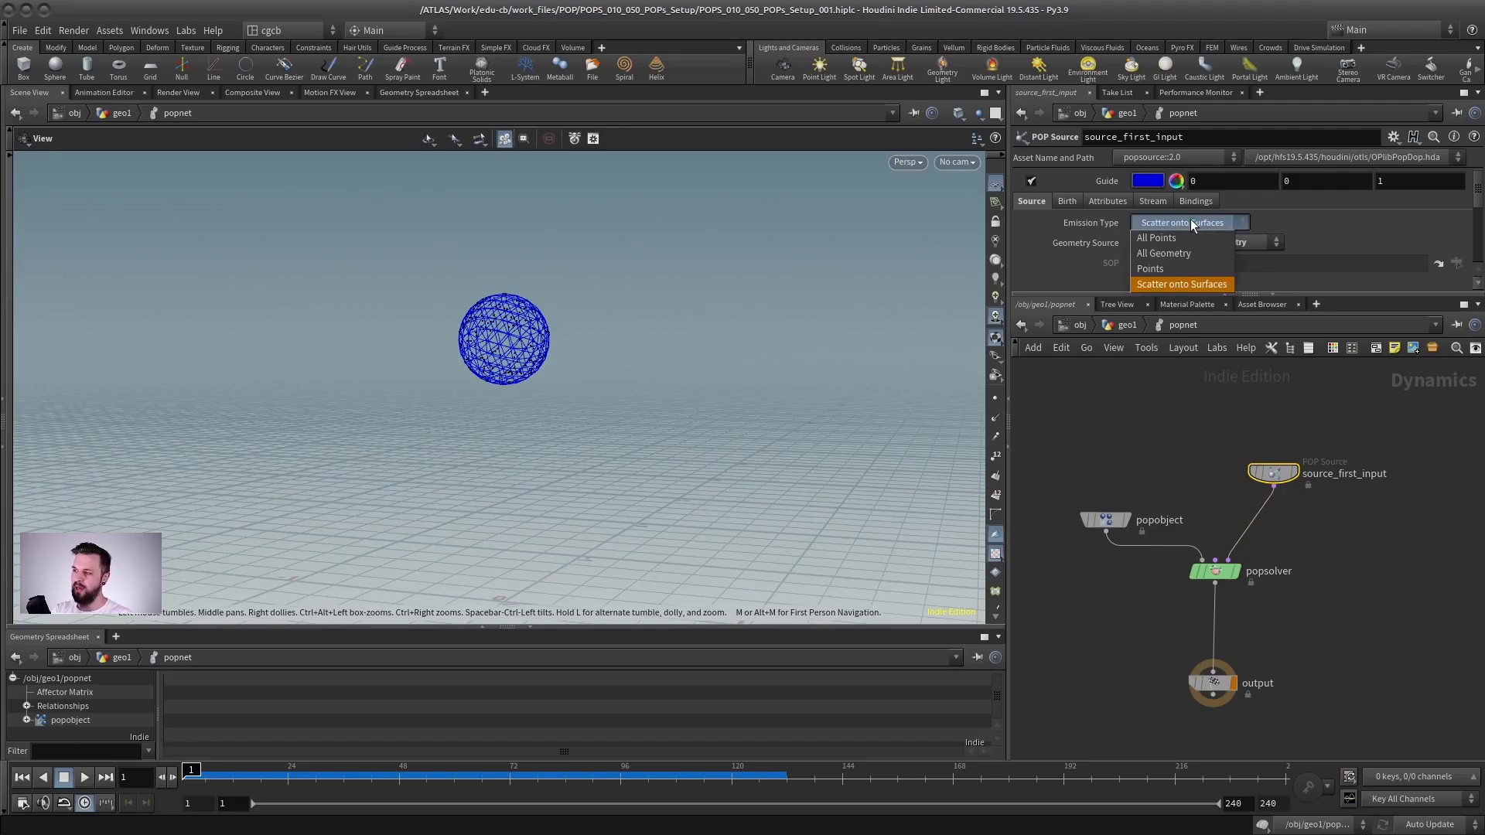
left_click(1180, 286)
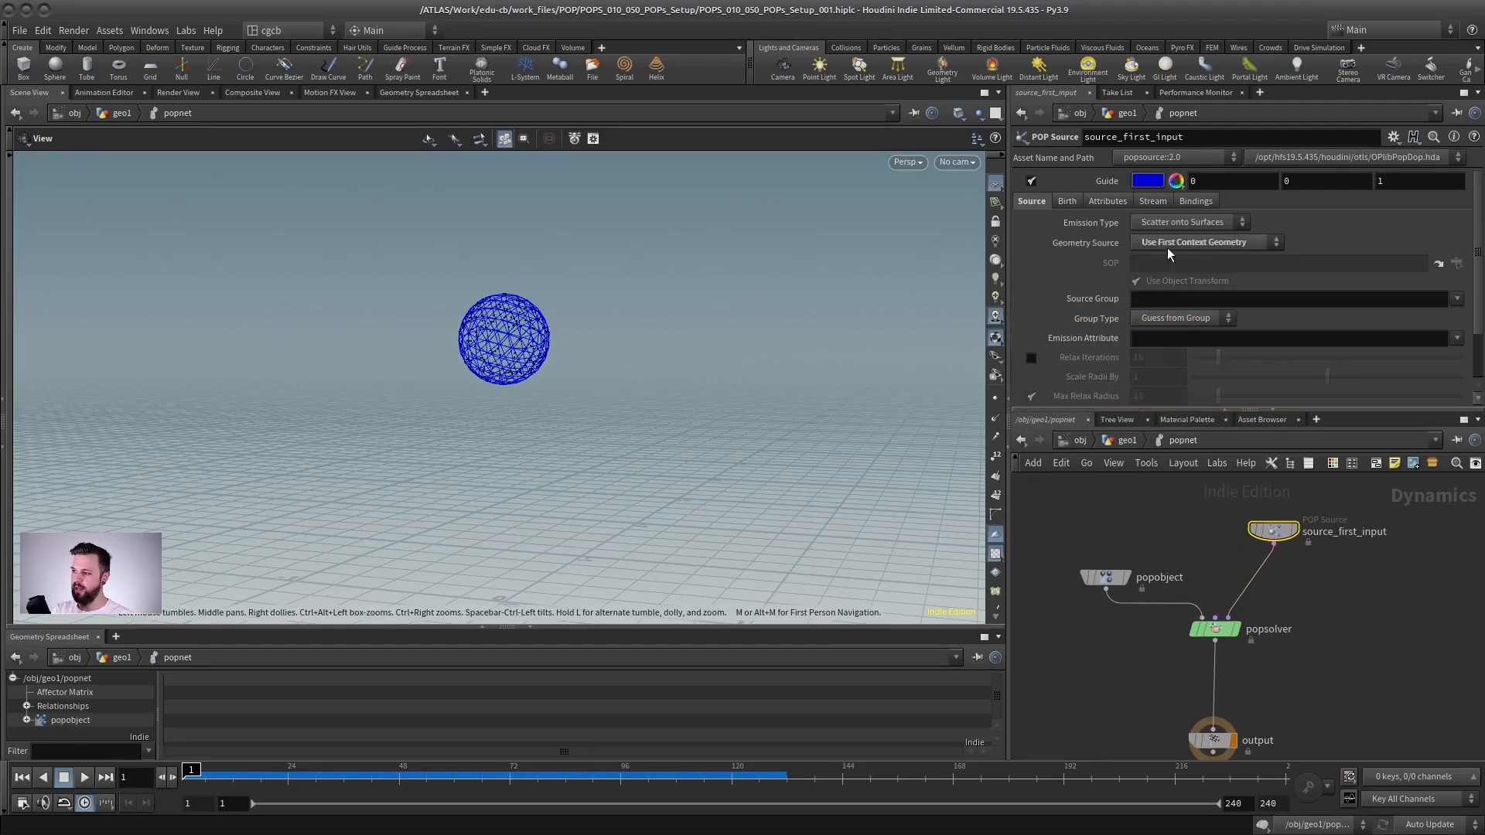
left_click(1214, 244)
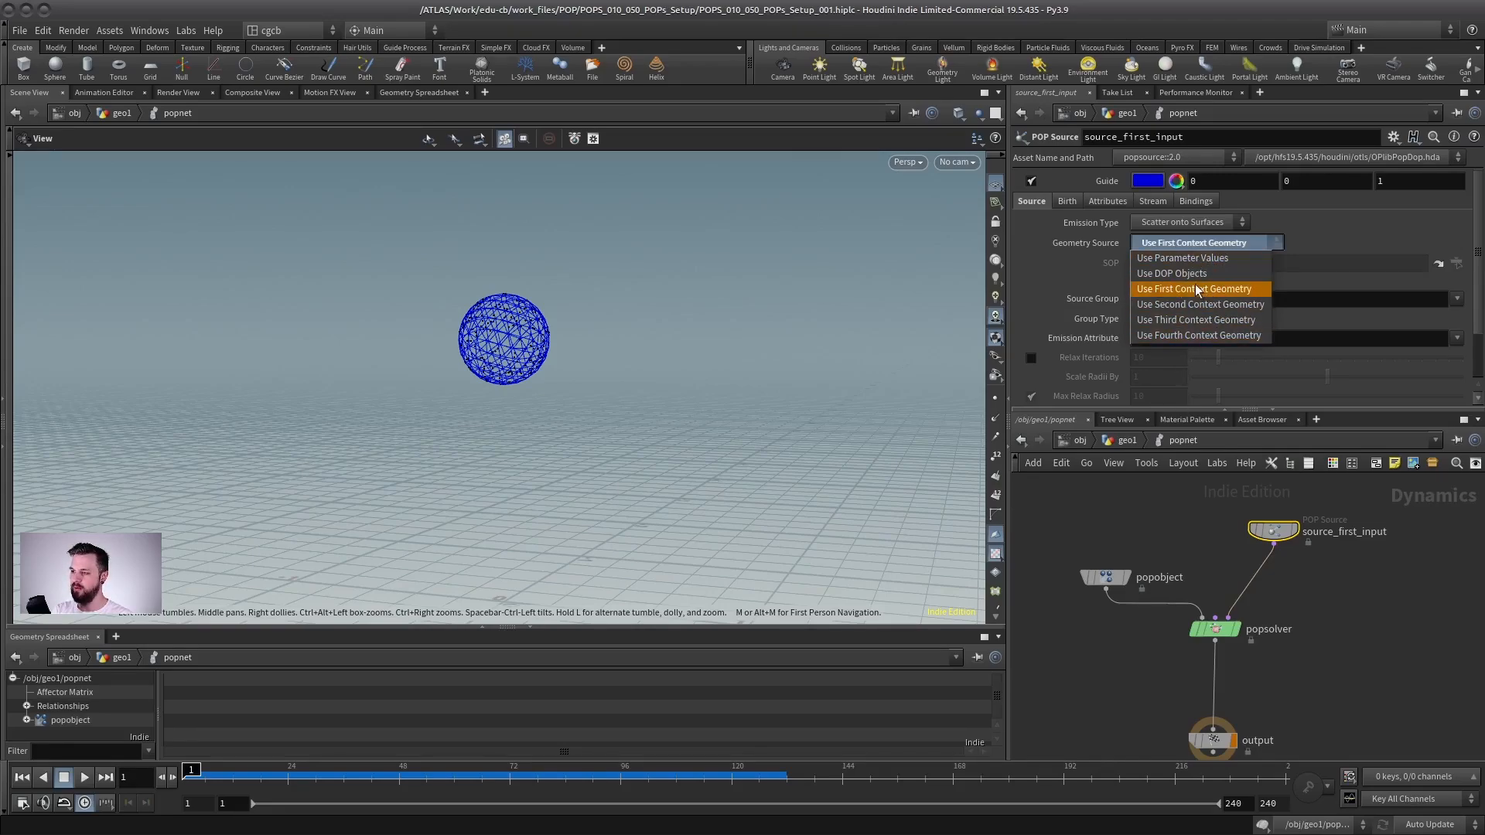
left_click(1160, 532)
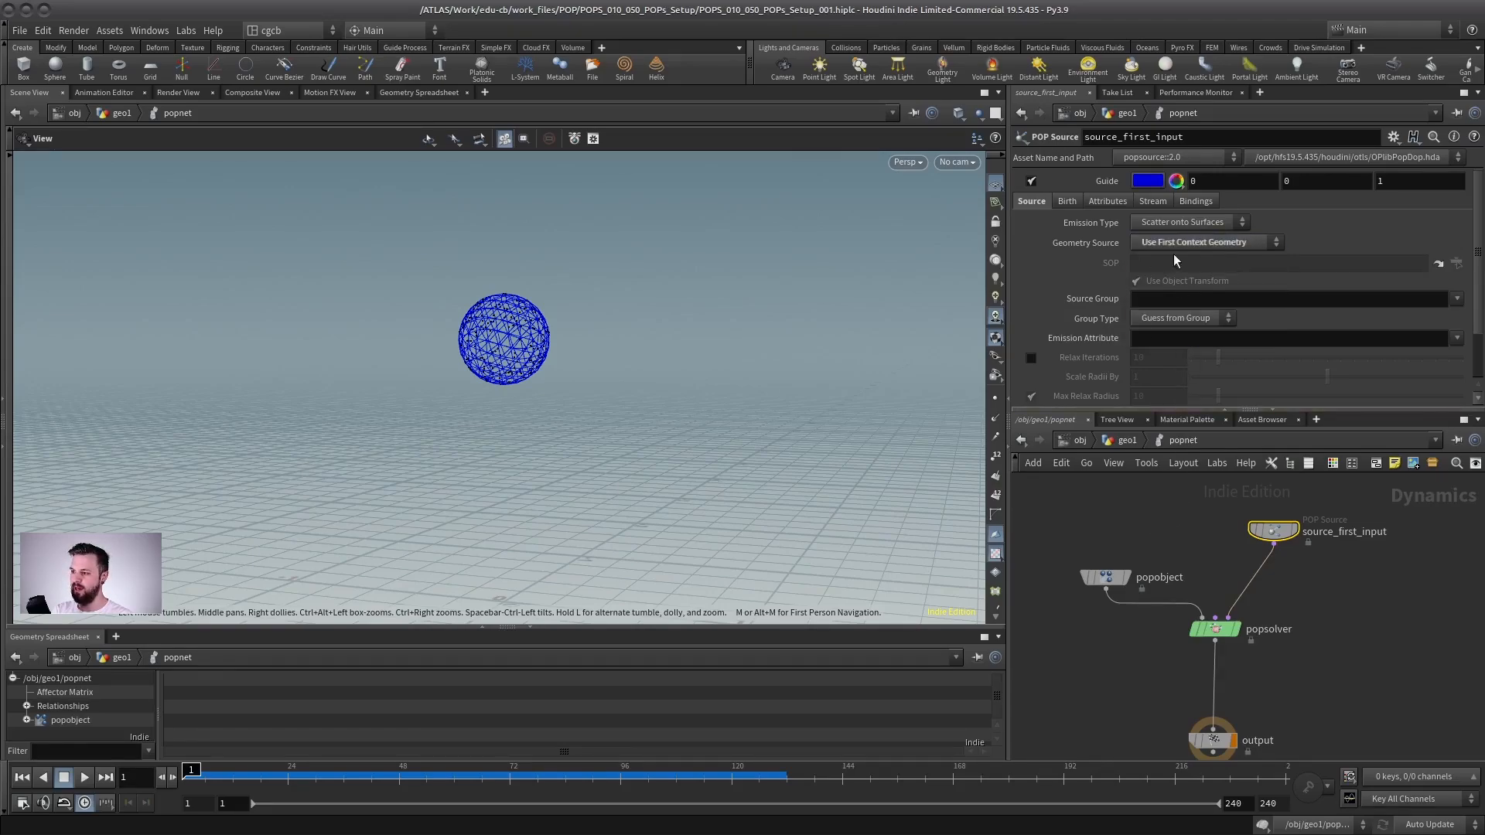
- Move the output node further below popsolver to make room between them, and clear the selection
scroll(1157, 506, "down", 2)
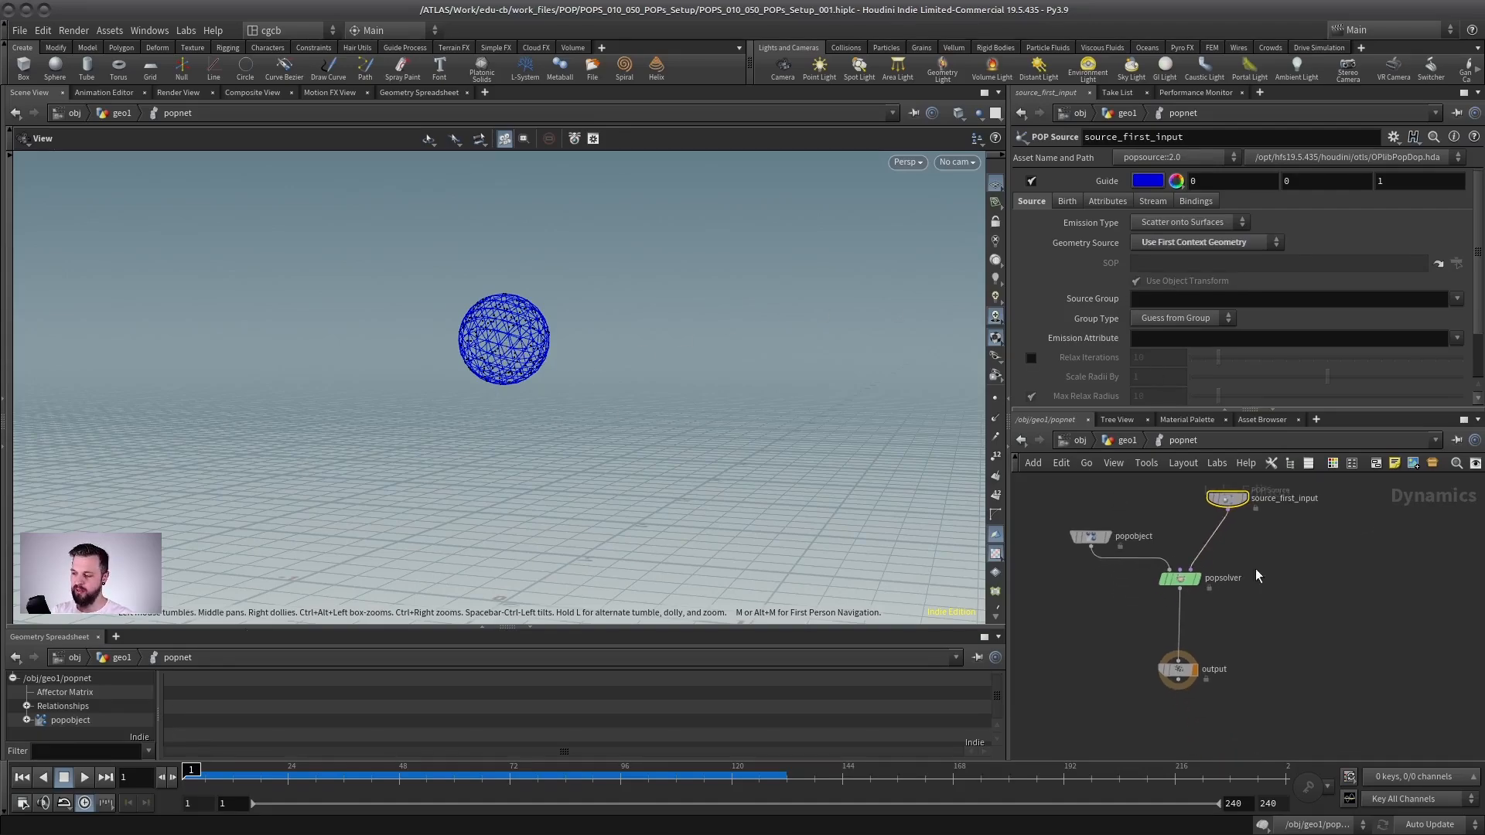
middle_click_drag(1215, 595, 1210, 563)
left_click_drag(1173, 642, 1182, 677)
scroll(1264, 587, "up", 1)
middle_click_drag(1264, 586, 1293, 618)
scroll(1290, 602, "down", 1)
left_click(1289, 611)
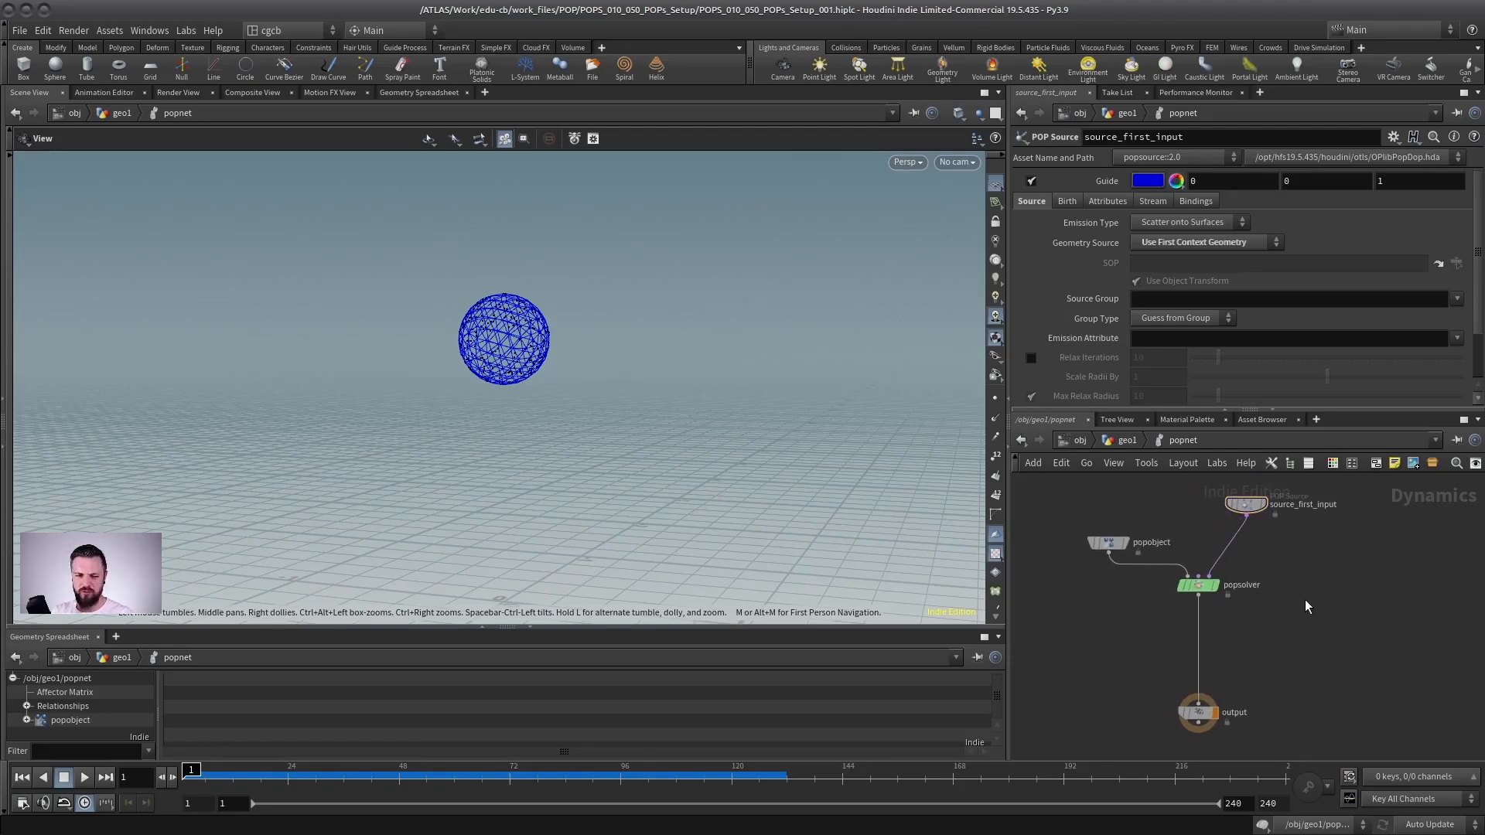
- Add a Gravity Force node in free space beside the popsolver–output wire
scroll(1260, 611, "up", 1)
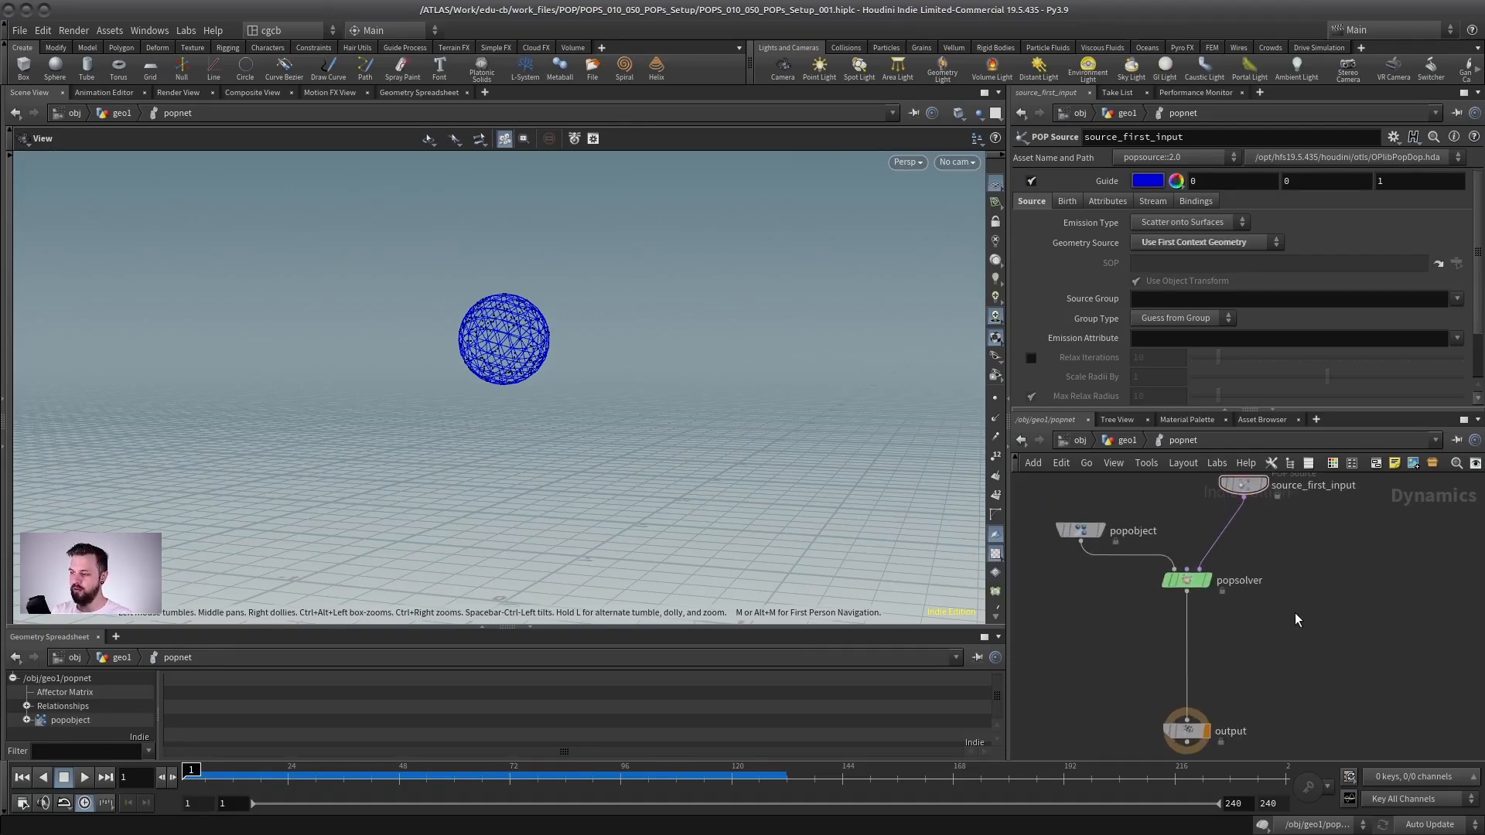
key("Tab")
mouse_move(1275, 619)
type("GRAV")
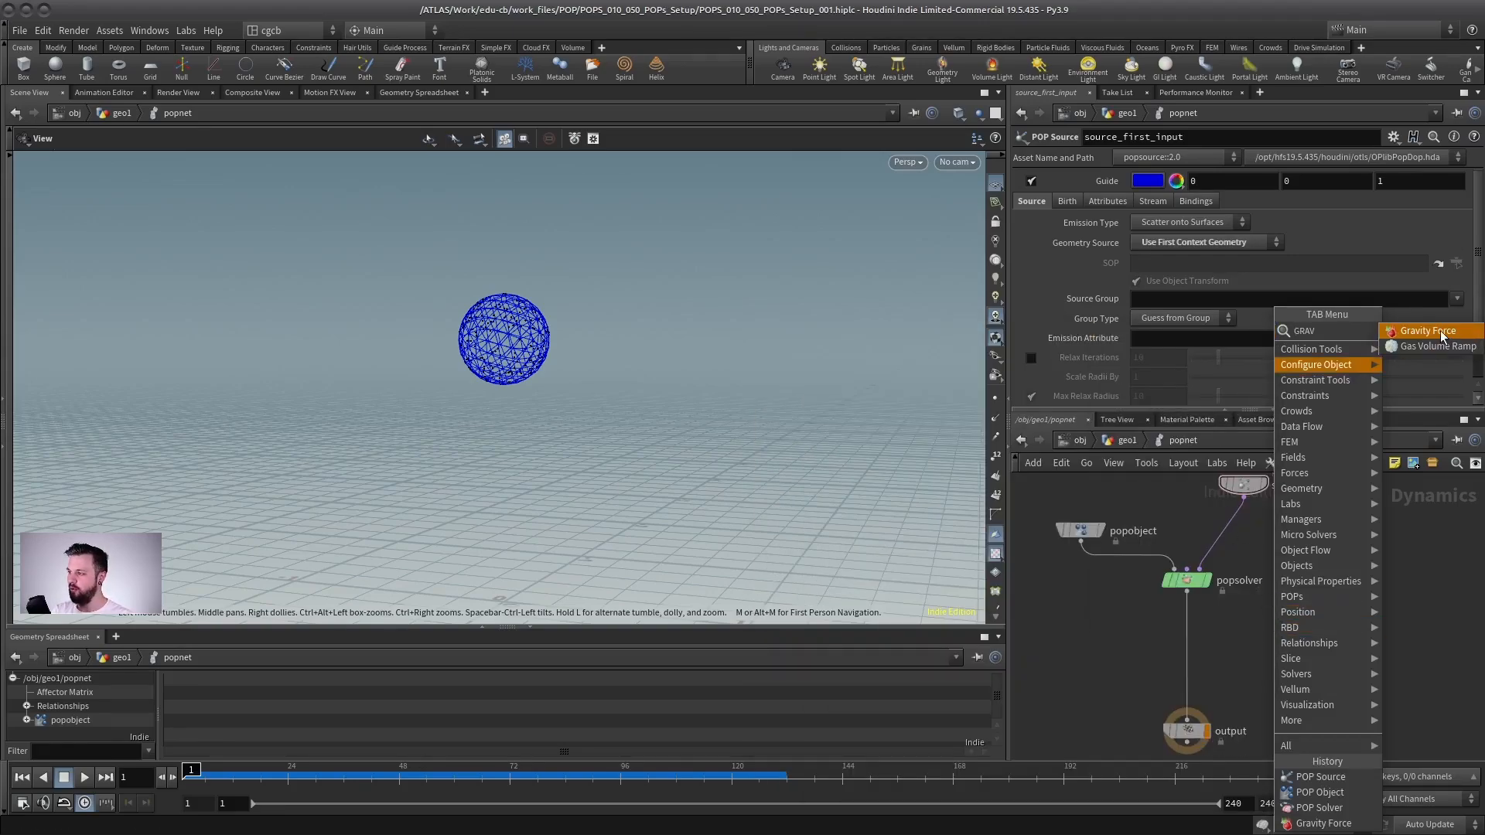
left_click(1427, 331)
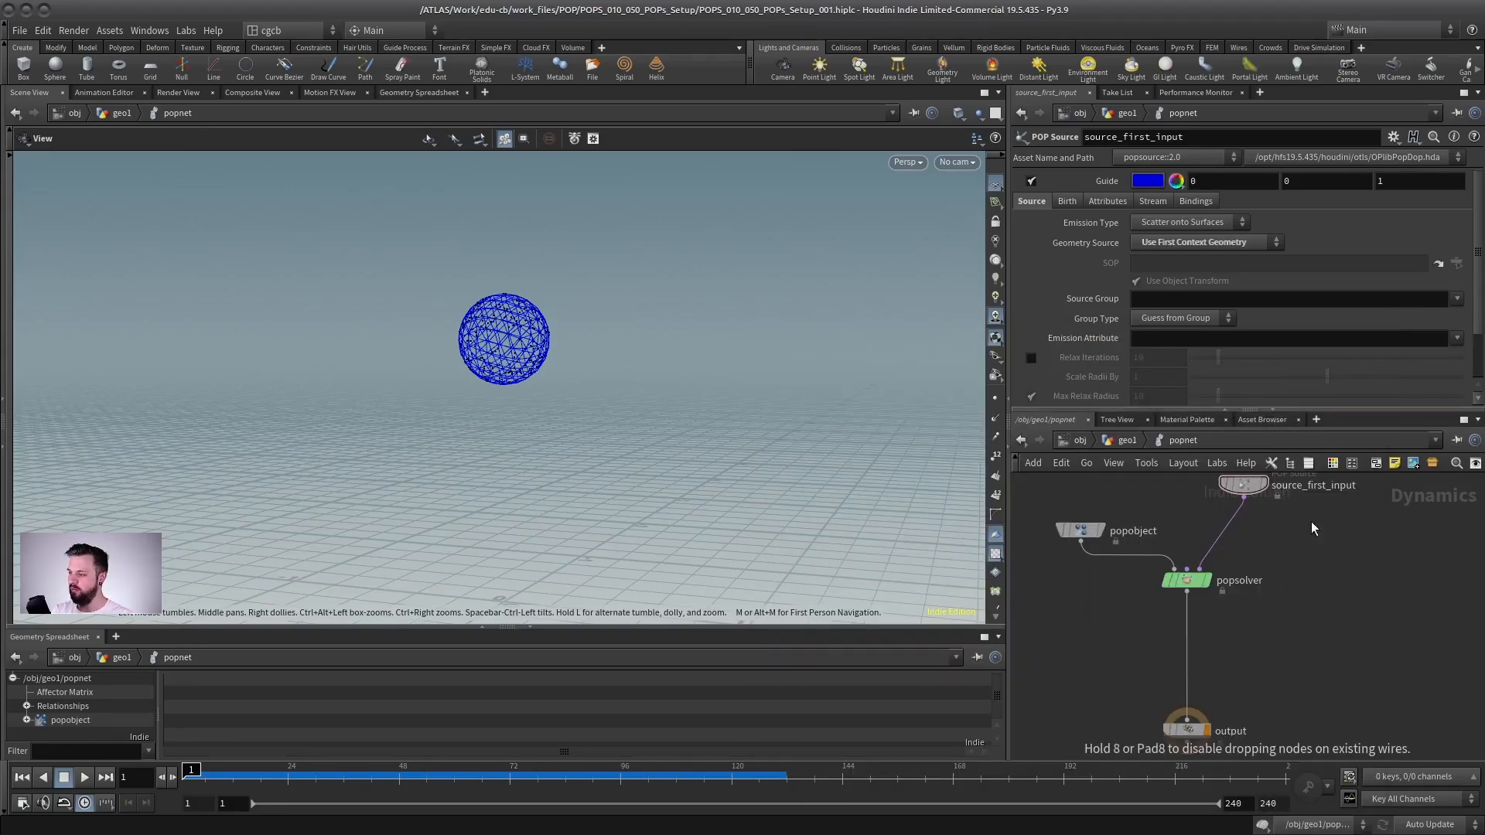
left_click(1264, 629)
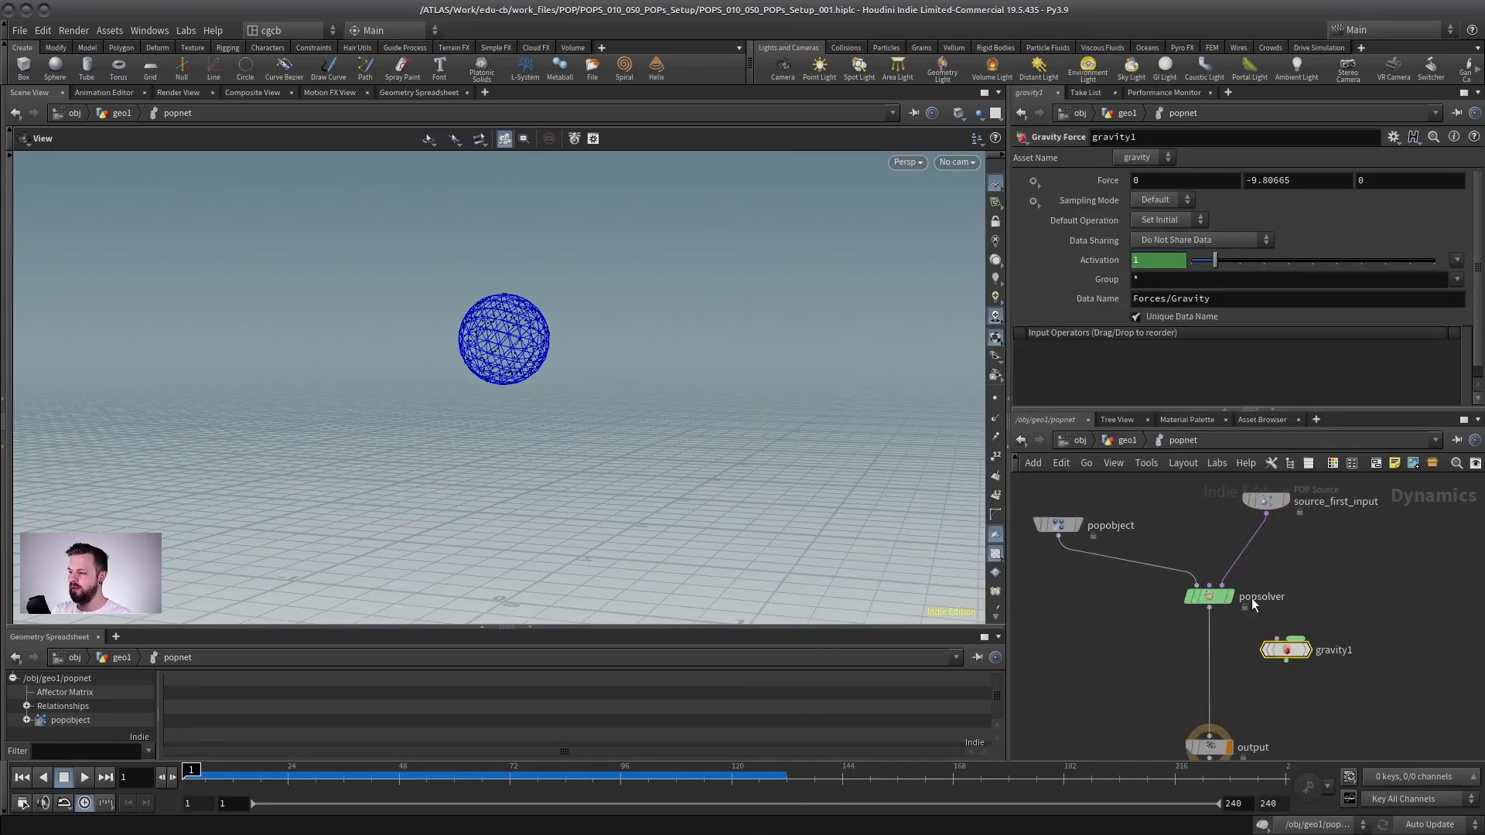
- Insert gravity1 into the wire between popobject and popsolver and line it up beneath popobject
left_click_drag(1285, 647, 1060, 567)
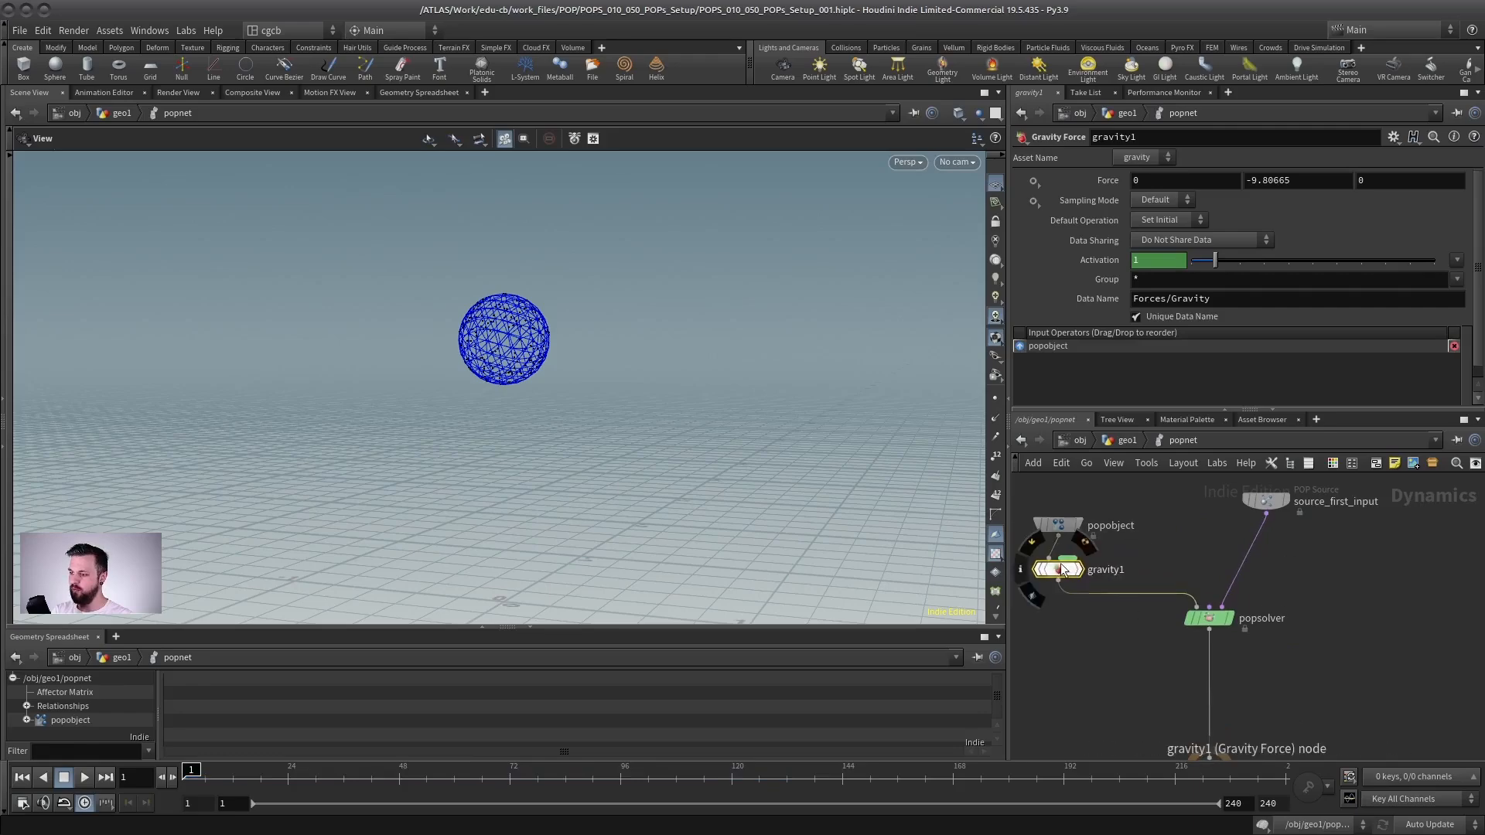
middle_click_drag(1078, 508, 1159, 547)
left_click_drag(1139, 564, 1106, 551)
scroll(1217, 560, "up", 1)
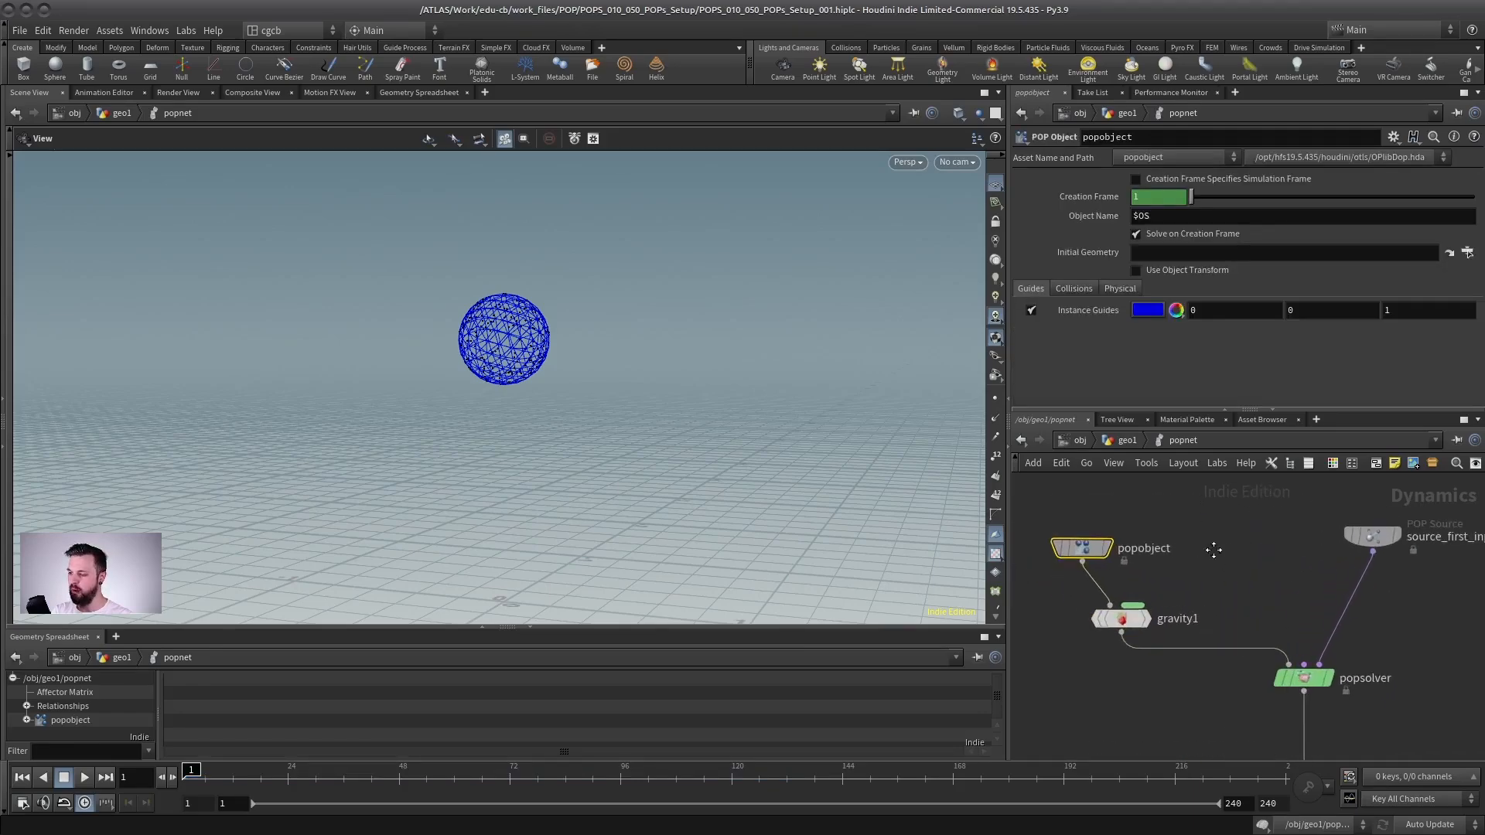
middle_click_drag(1214, 554, 1191, 512)
scroll(1194, 524, "down", 1)
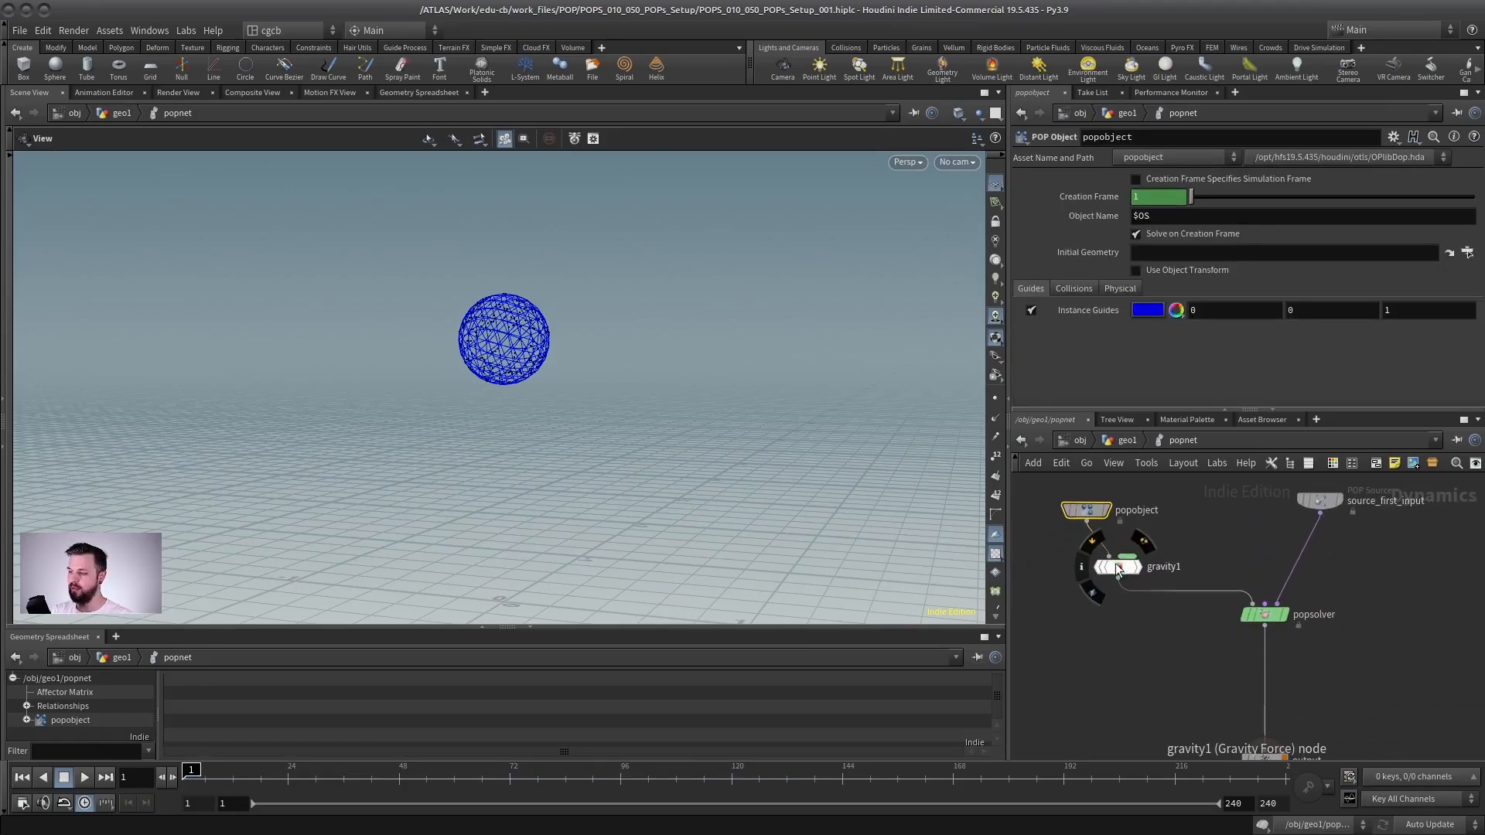
left_click_drag(1122, 569, 1098, 569)
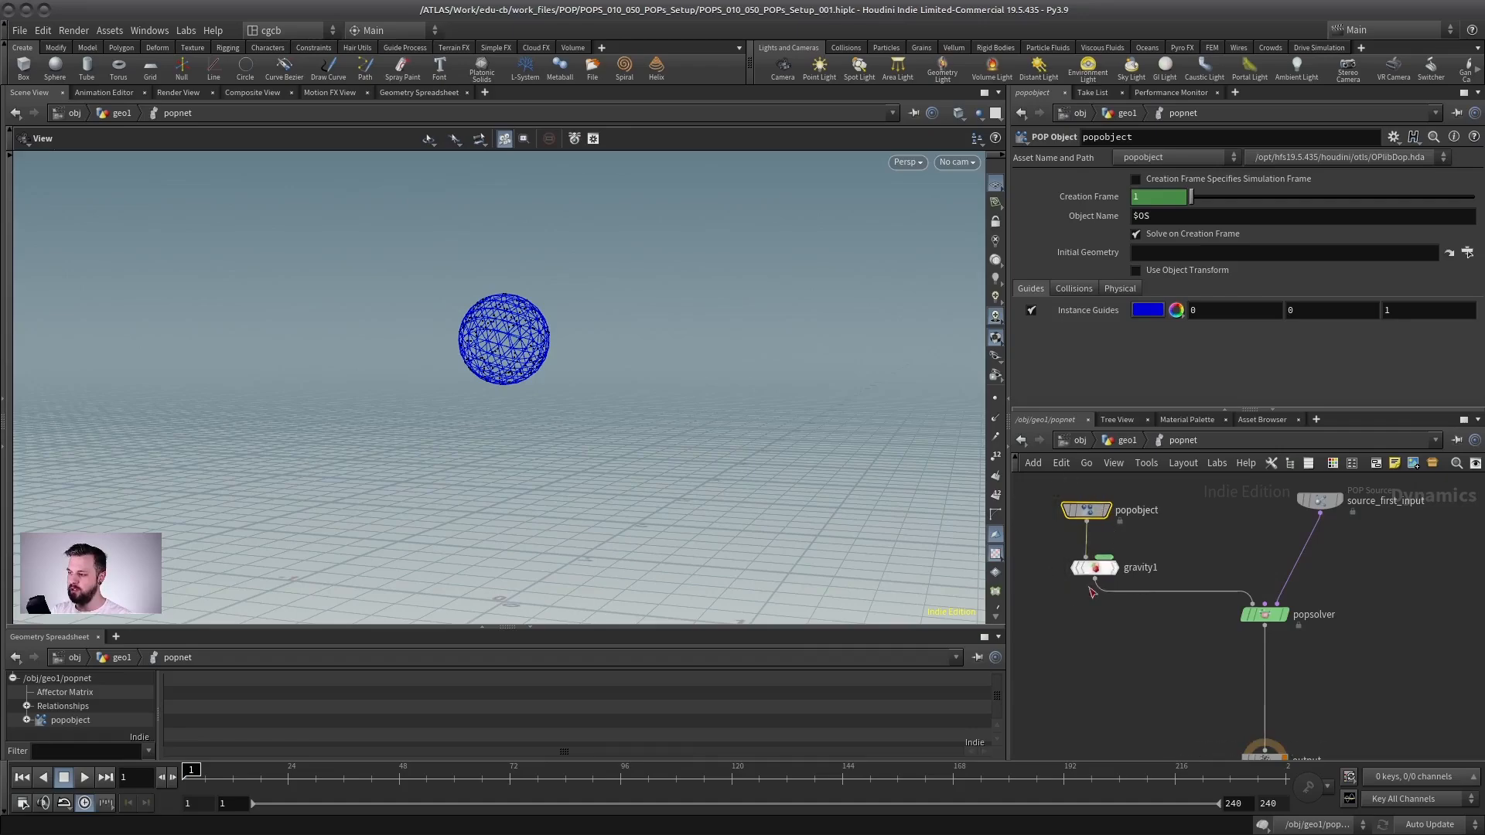
- Rewire gravity1 between popsolver and output, and place popobject closer to the solver
scroll(1160, 547, "down", 1)
left_click_drag(1059, 543, 1264, 682)
scroll(1309, 628, "down", 2)
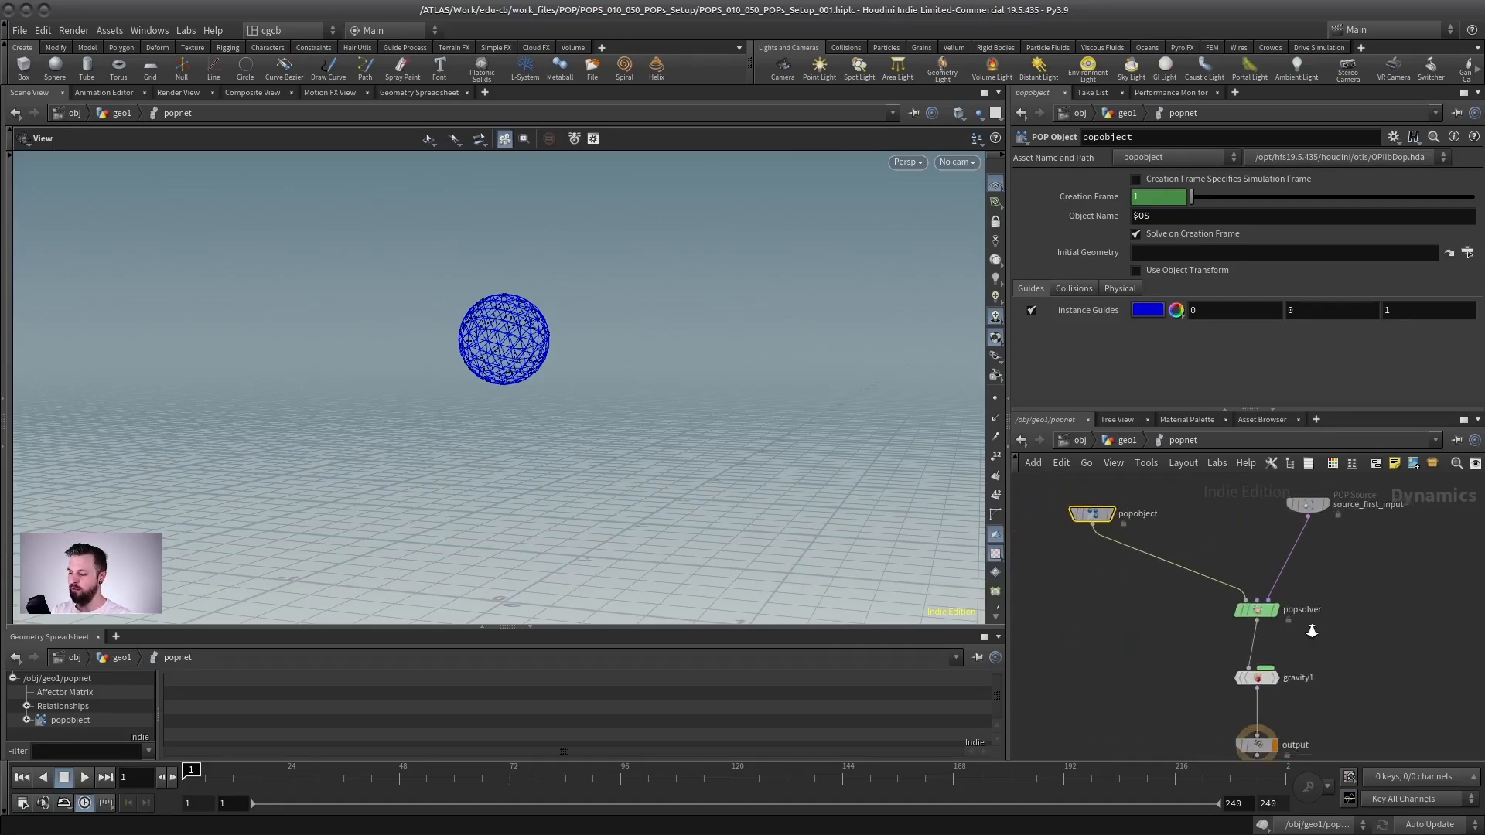
middle_click_drag(1352, 682, 1232, 621)
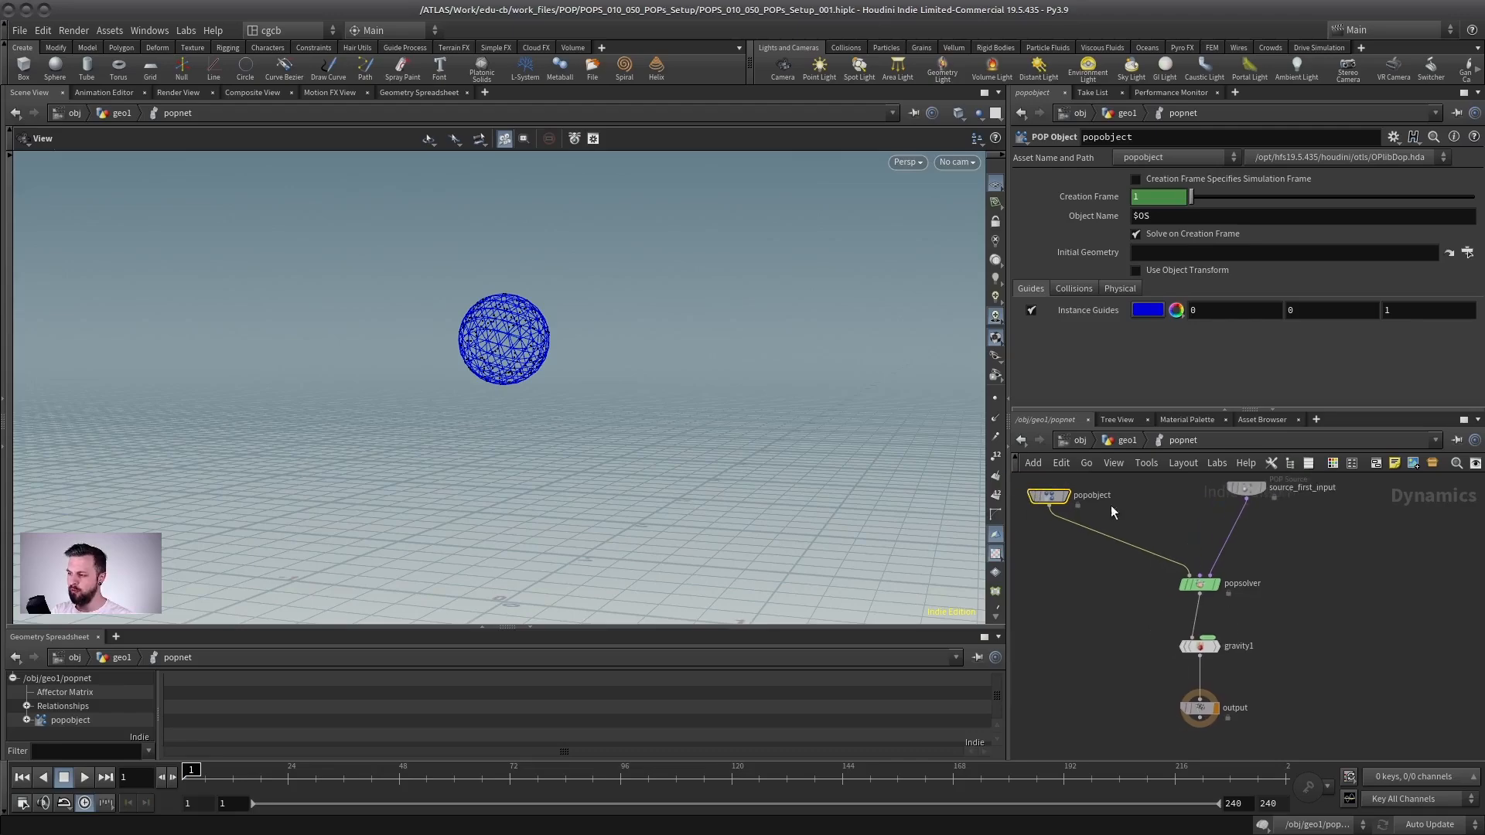
left_click_drag(1061, 505, 1096, 545)
- Examine how popobject and source_first_input feed through popsolver and gravity1 into the output, and play the simulation
scroll(1246, 612, "up", 2)
middle_click_drag(1237, 638, 1259, 598)
scroll(1258, 598, "up", 2)
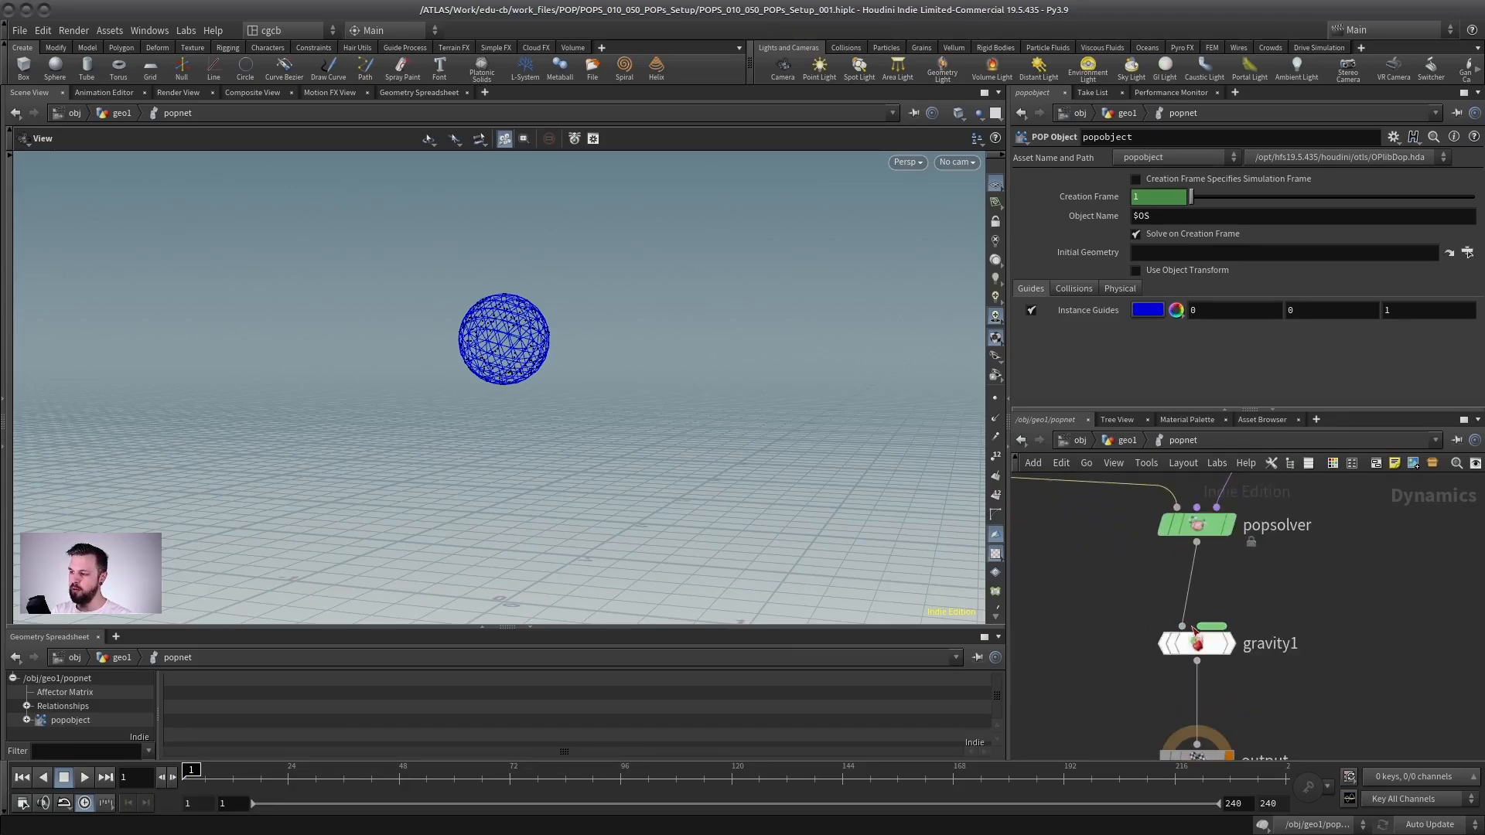
scroll(1261, 588, "up", 1)
middle_click_drag(1261, 588, 1282, 546)
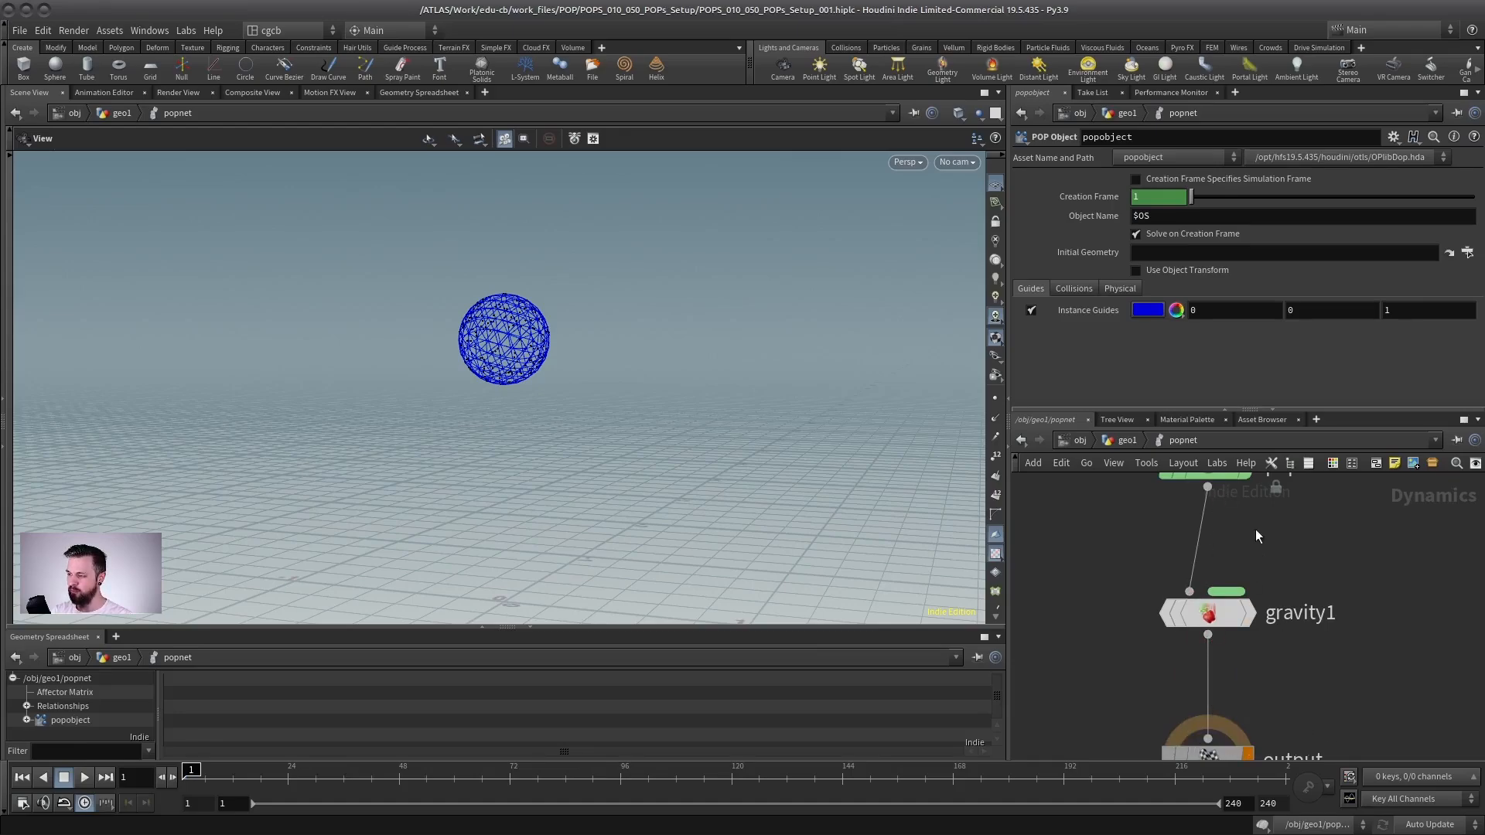
scroll(1255, 529, "down", 4)
left_click(1137, 545)
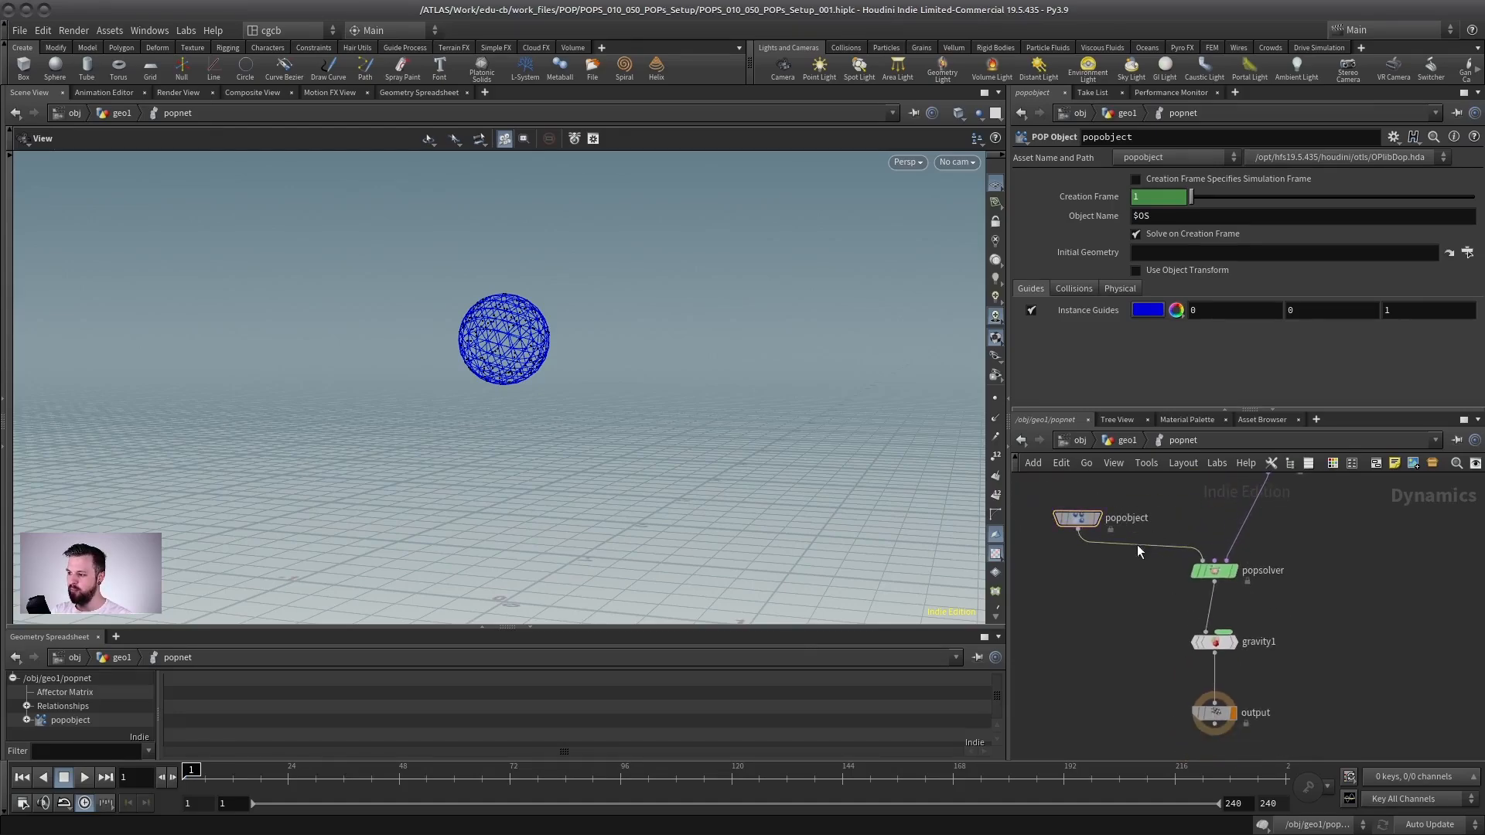
middle_click_drag(1318, 503, 1242, 548)
scroll(1242, 580, "up", 4)
scroll(1225, 579, "down", 4)
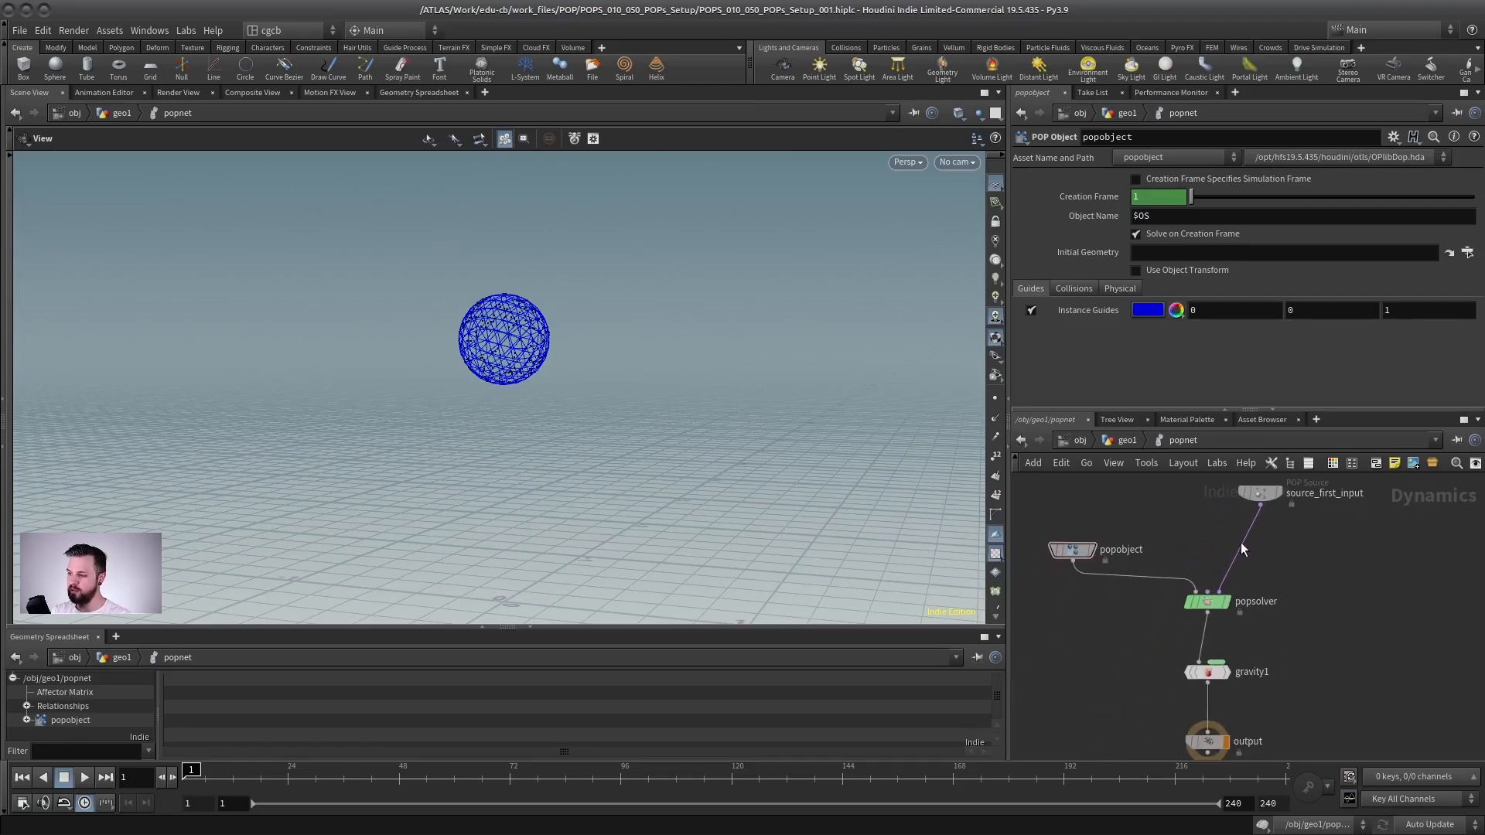
scroll(1180, 634, "down", 1)
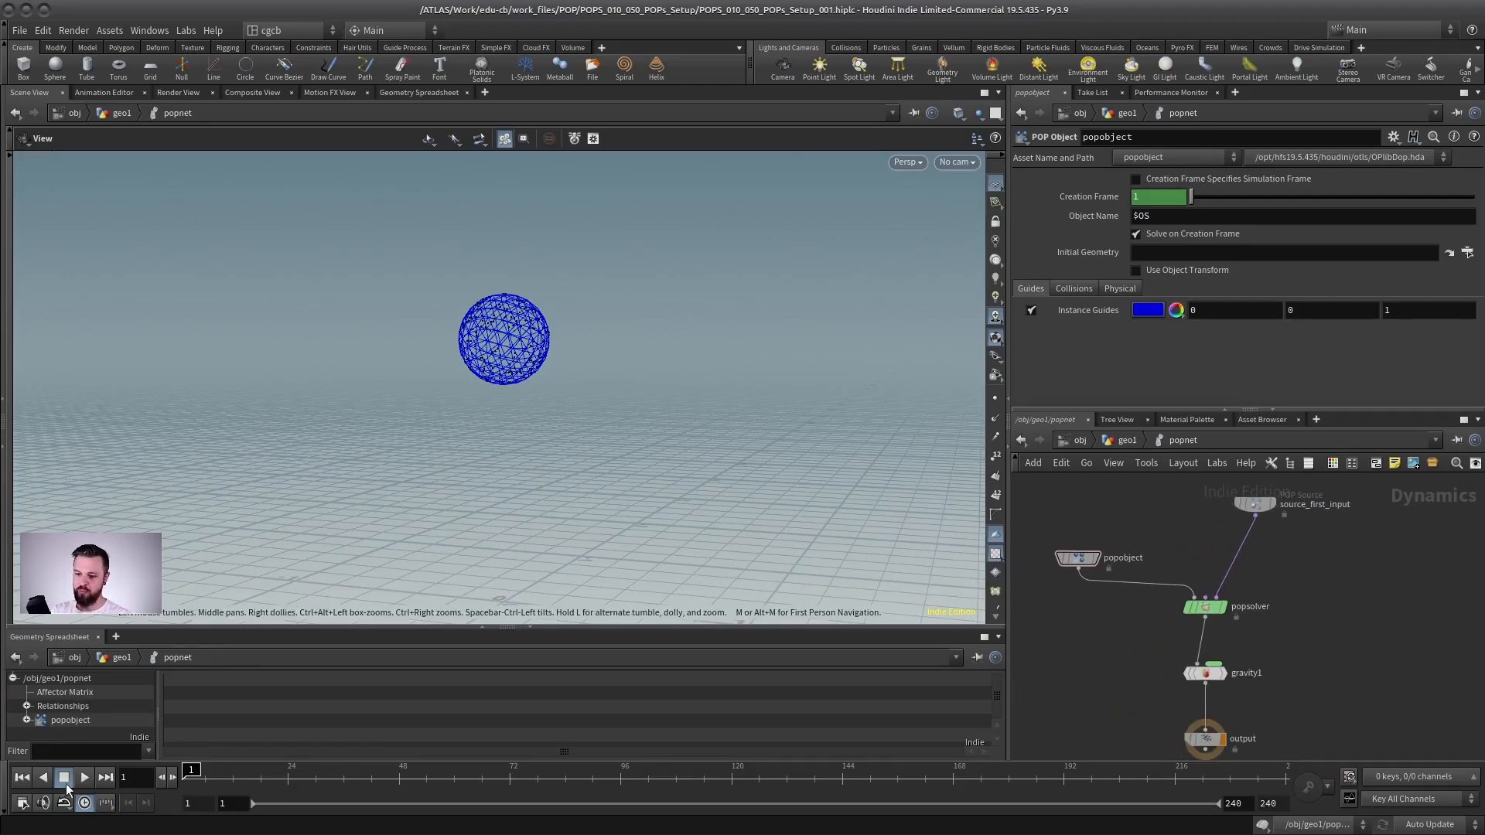
key("Up")
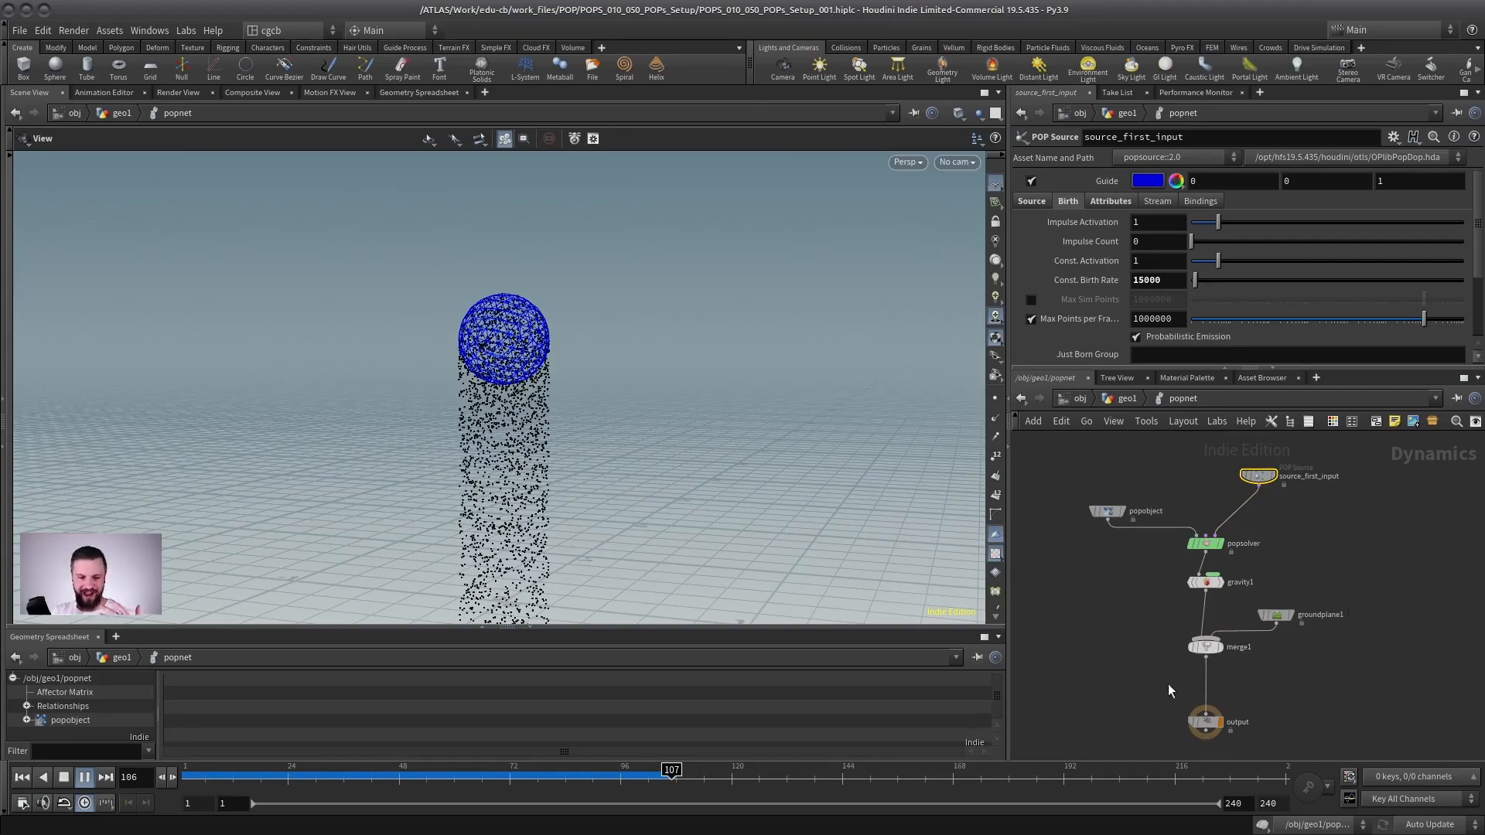
- Inspect the popsolver and gravity1 parameters and how groundplane1 joins the chain through merge1
scroll(1134, 546, "up", 4)
left_click(1236, 555)
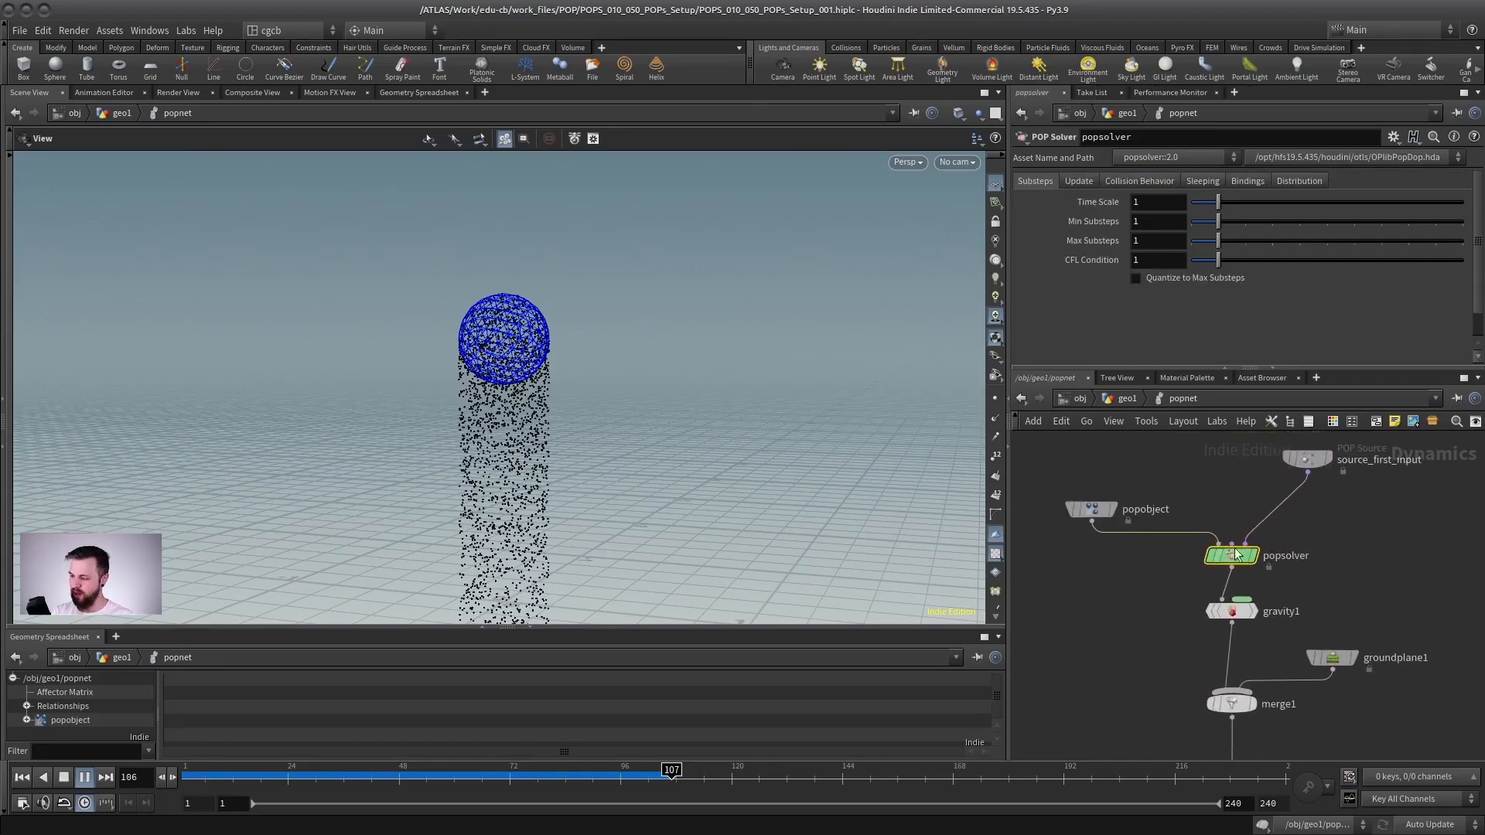
middle_click_drag(1235, 554, 1195, 566)
left_click(1192, 623)
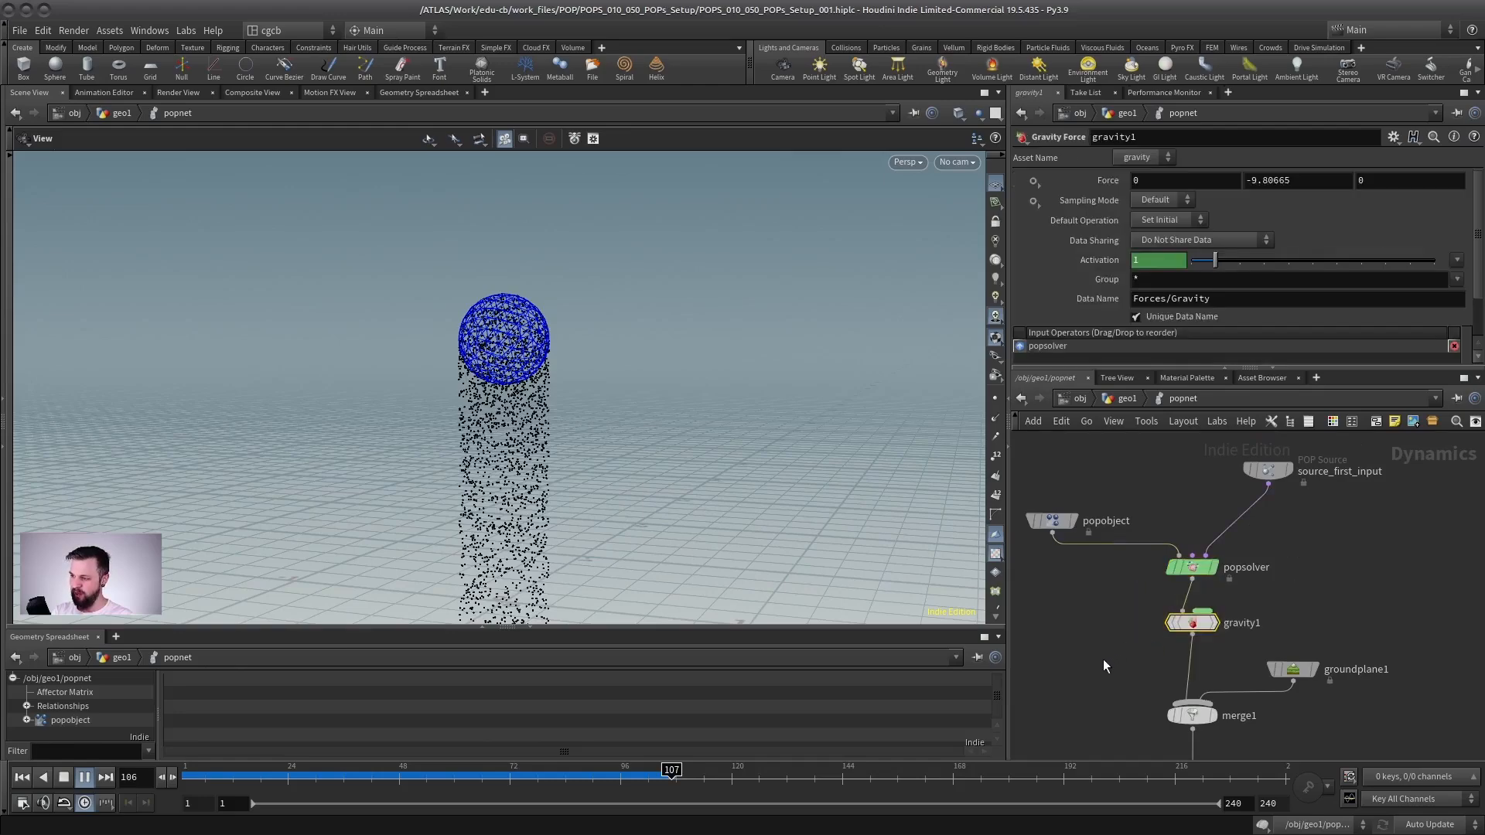
middle_click_drag(1103, 659, 1096, 611)
left_click_drag(1345, 611, 1115, 691)
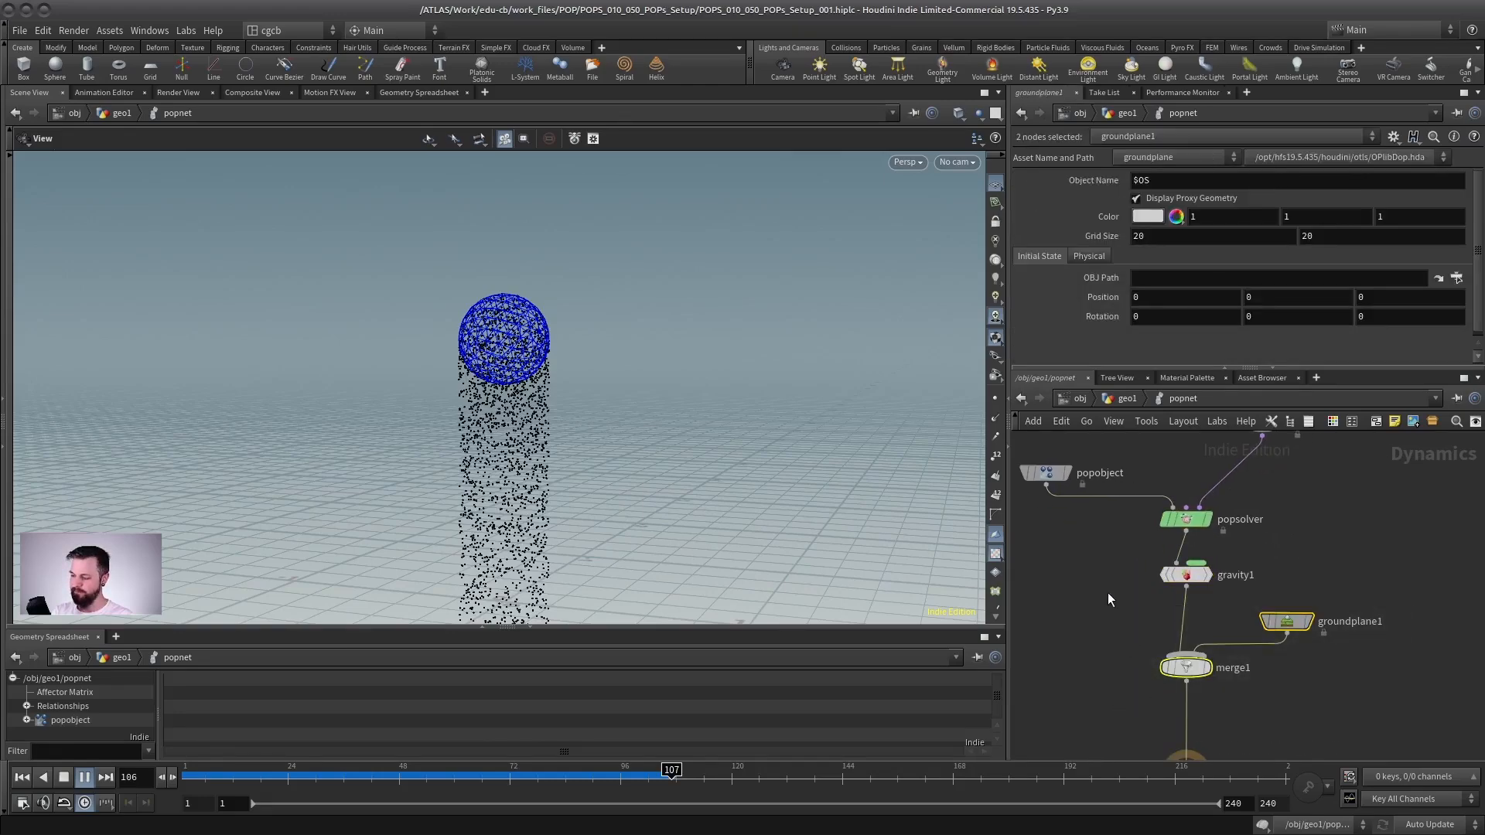
middle_click_drag(1107, 594, 1135, 663)
middle_click_drag(1305, 579, 1301, 563)
left_click_drag(1363, 537, 1130, 744)
- Inspect the physical settings of popobject and the birth settings of source_first_input, and review the whole network
left_click_drag(1138, 462, 1024, 541)
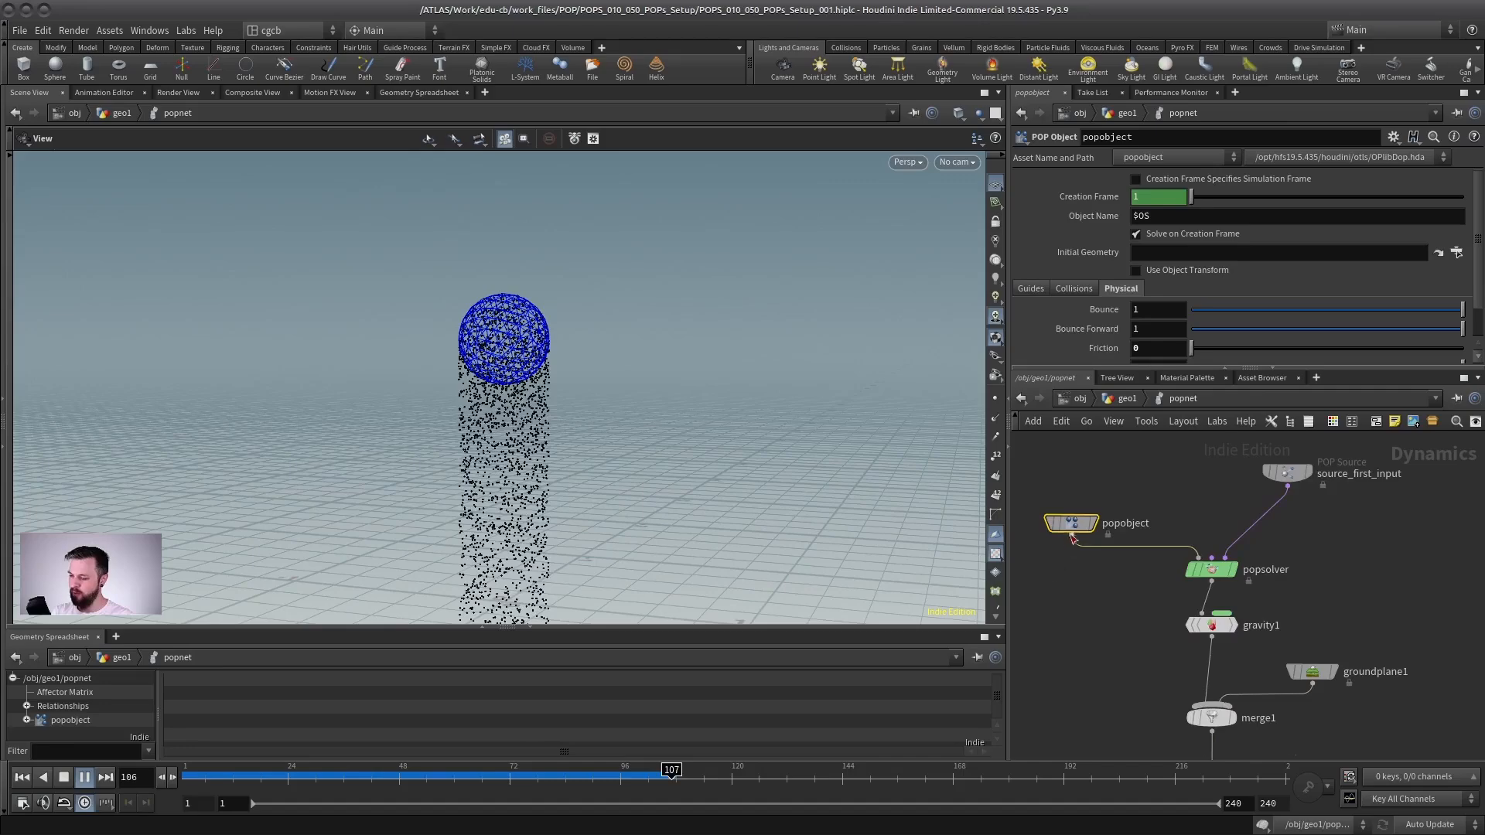
left_click(1286, 472)
key("h")
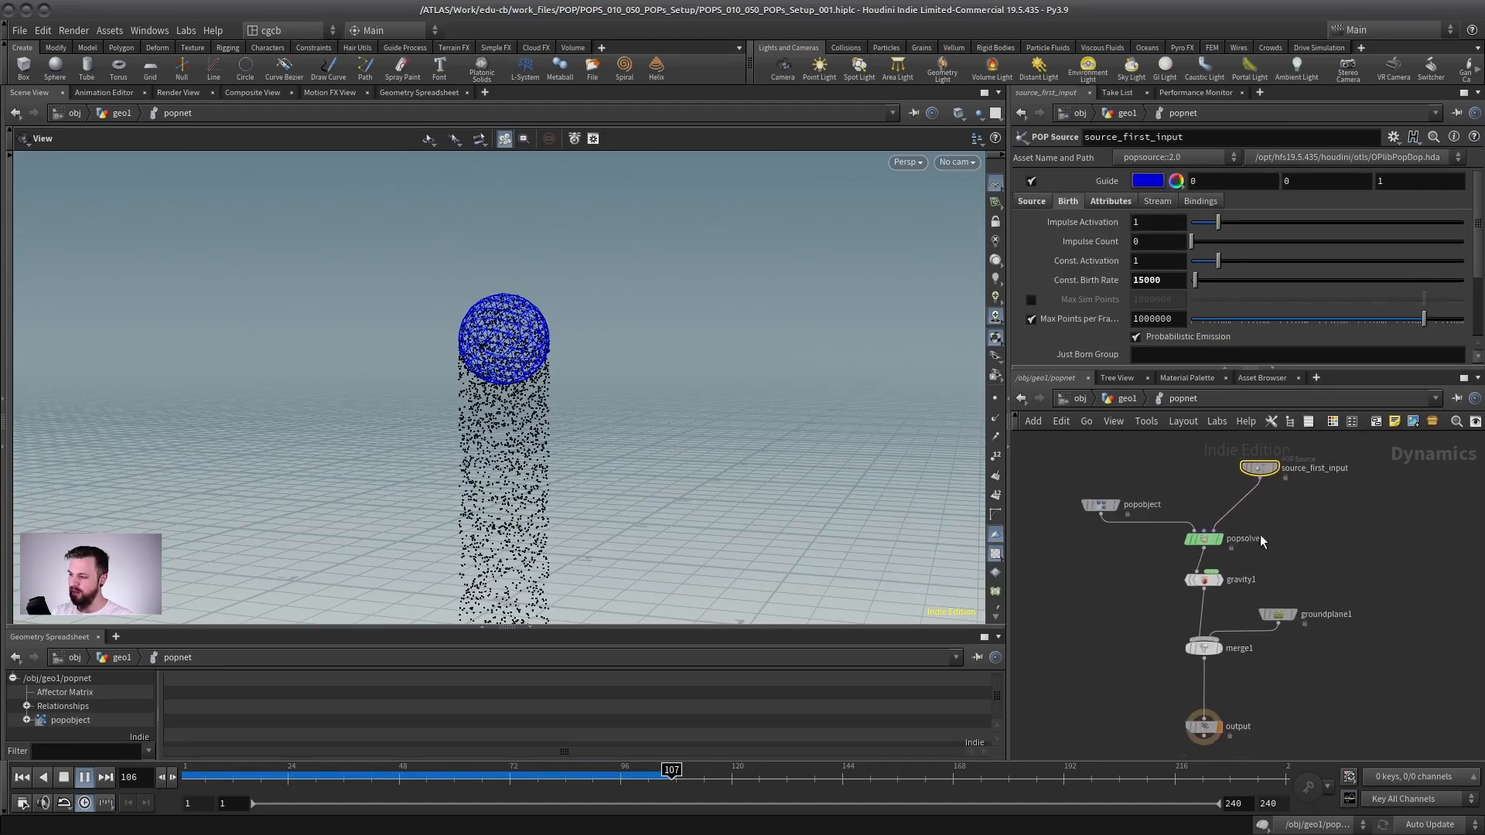
middle_click_drag(1280, 526, 1286, 547)
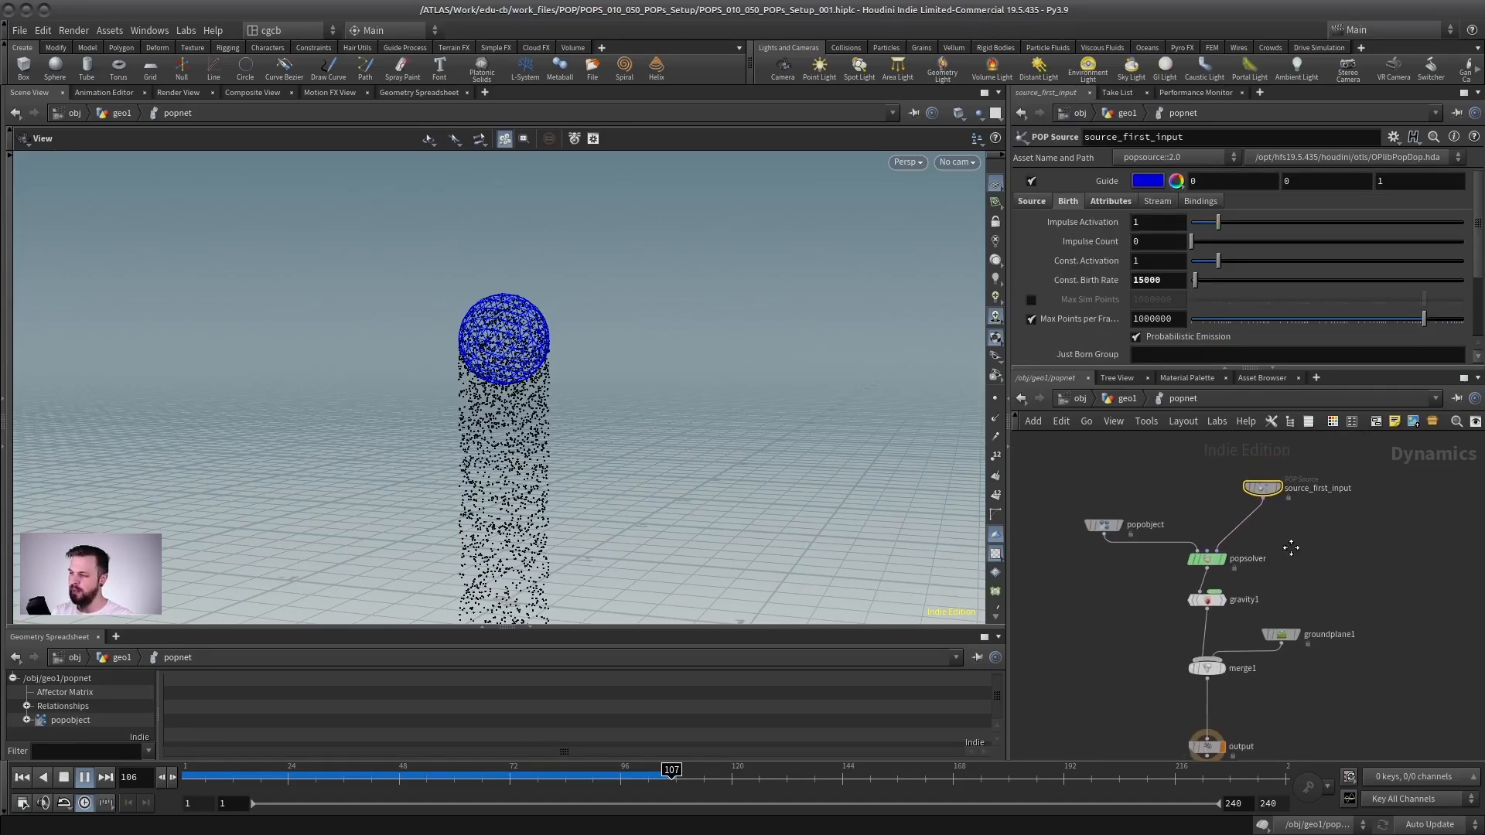
left_click_drag(1392, 465, 1051, 700)
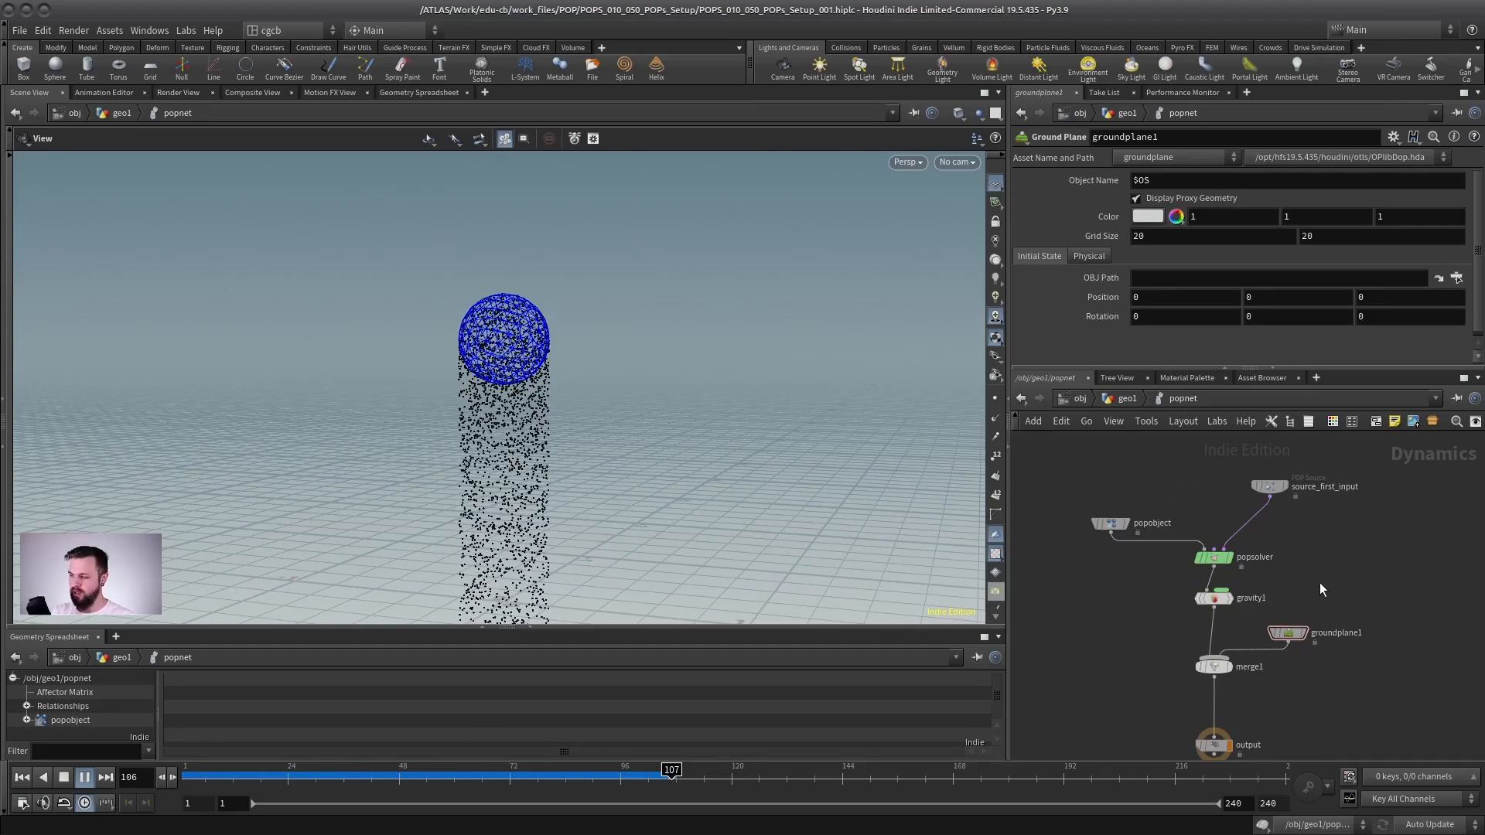
scroll(1320, 582, "down", 2)
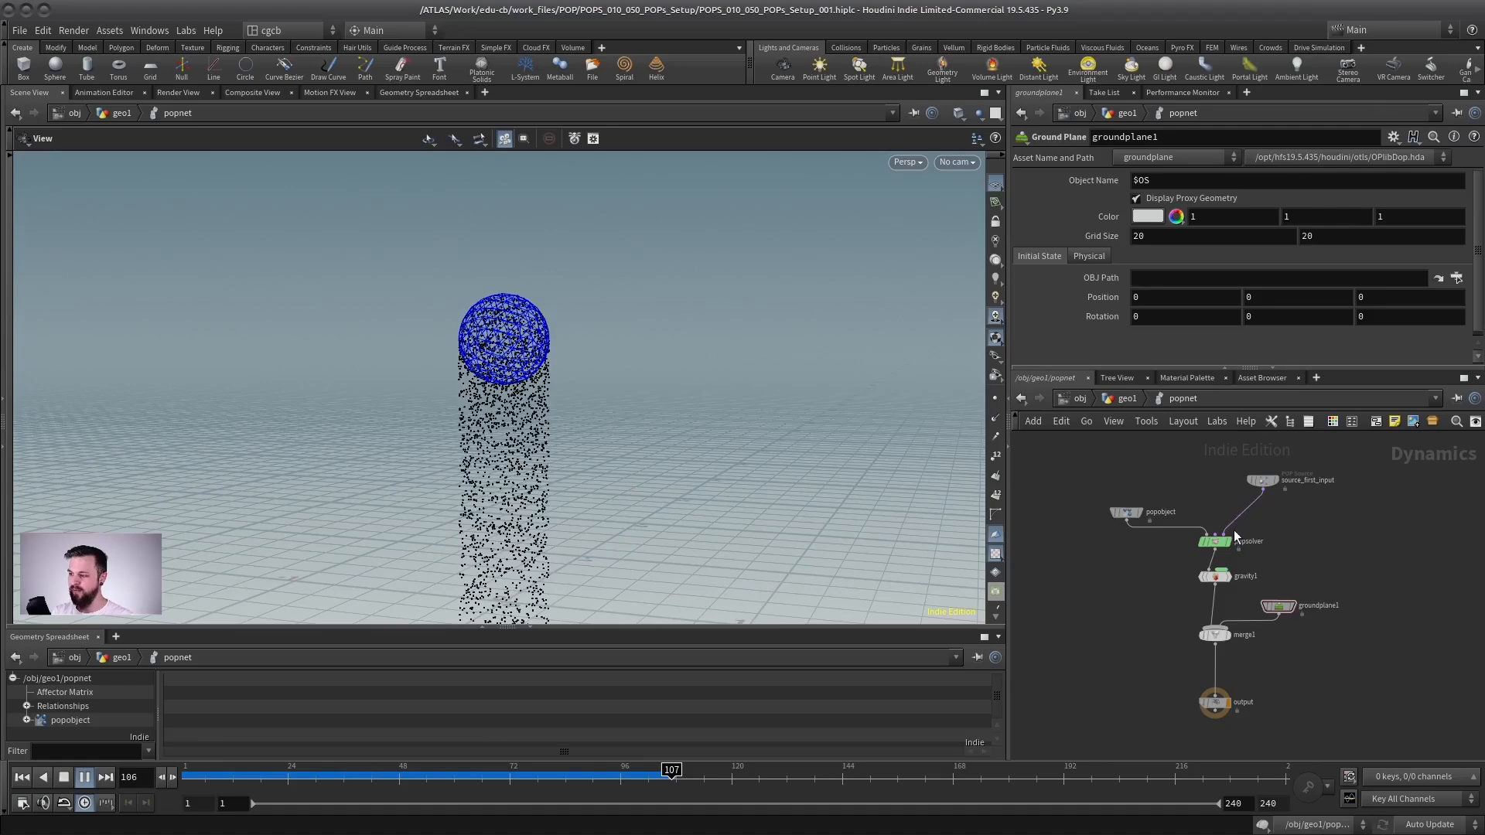
- Examine how merge1 feeds into the output node, and review the rest of the POP network
scroll(1233, 530, "up", 1)
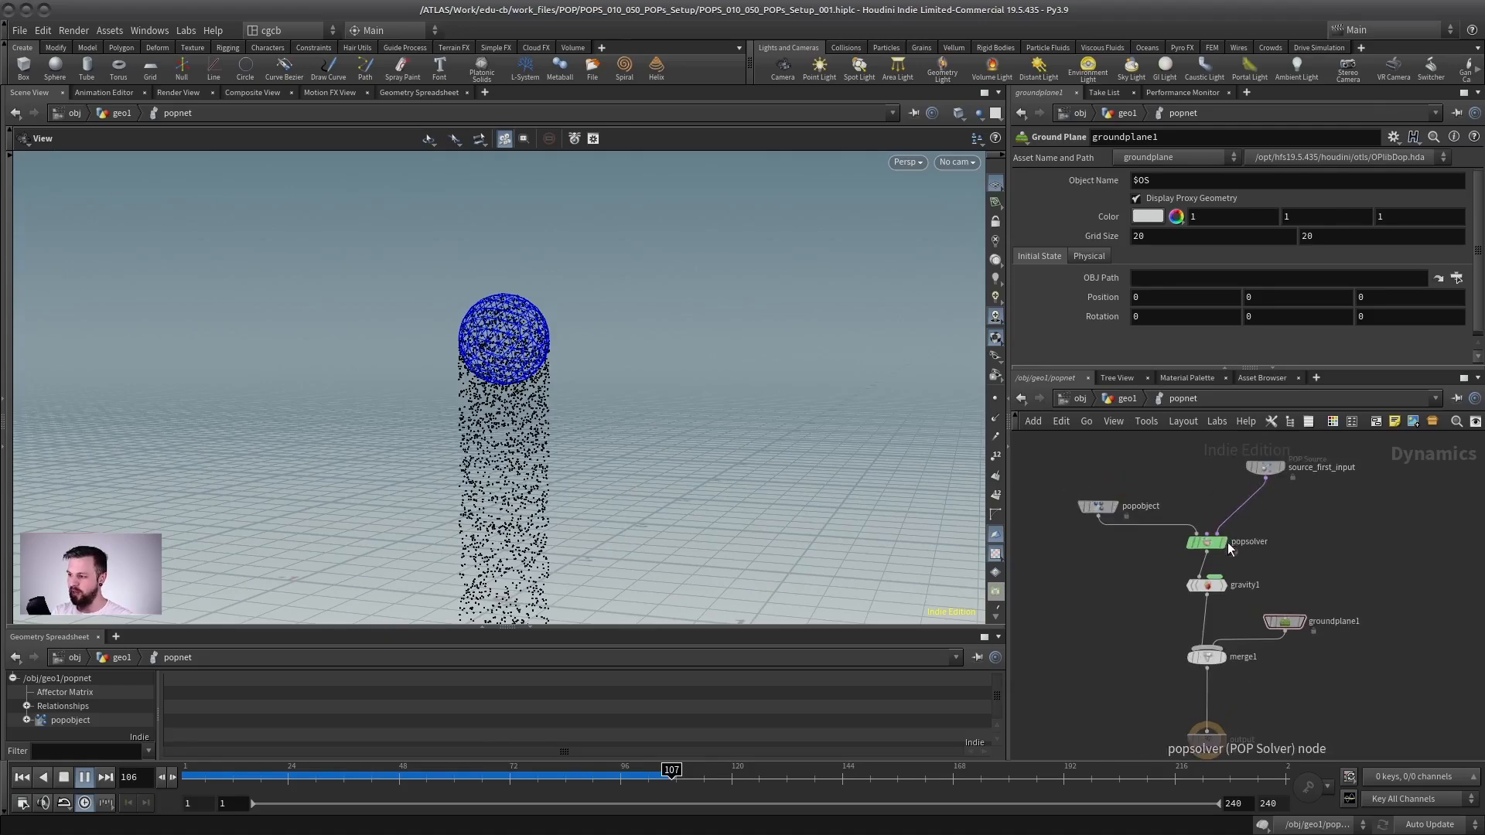
middle_click_drag(1224, 688, 1244, 537)
scroll(1240, 568, "up", 3)
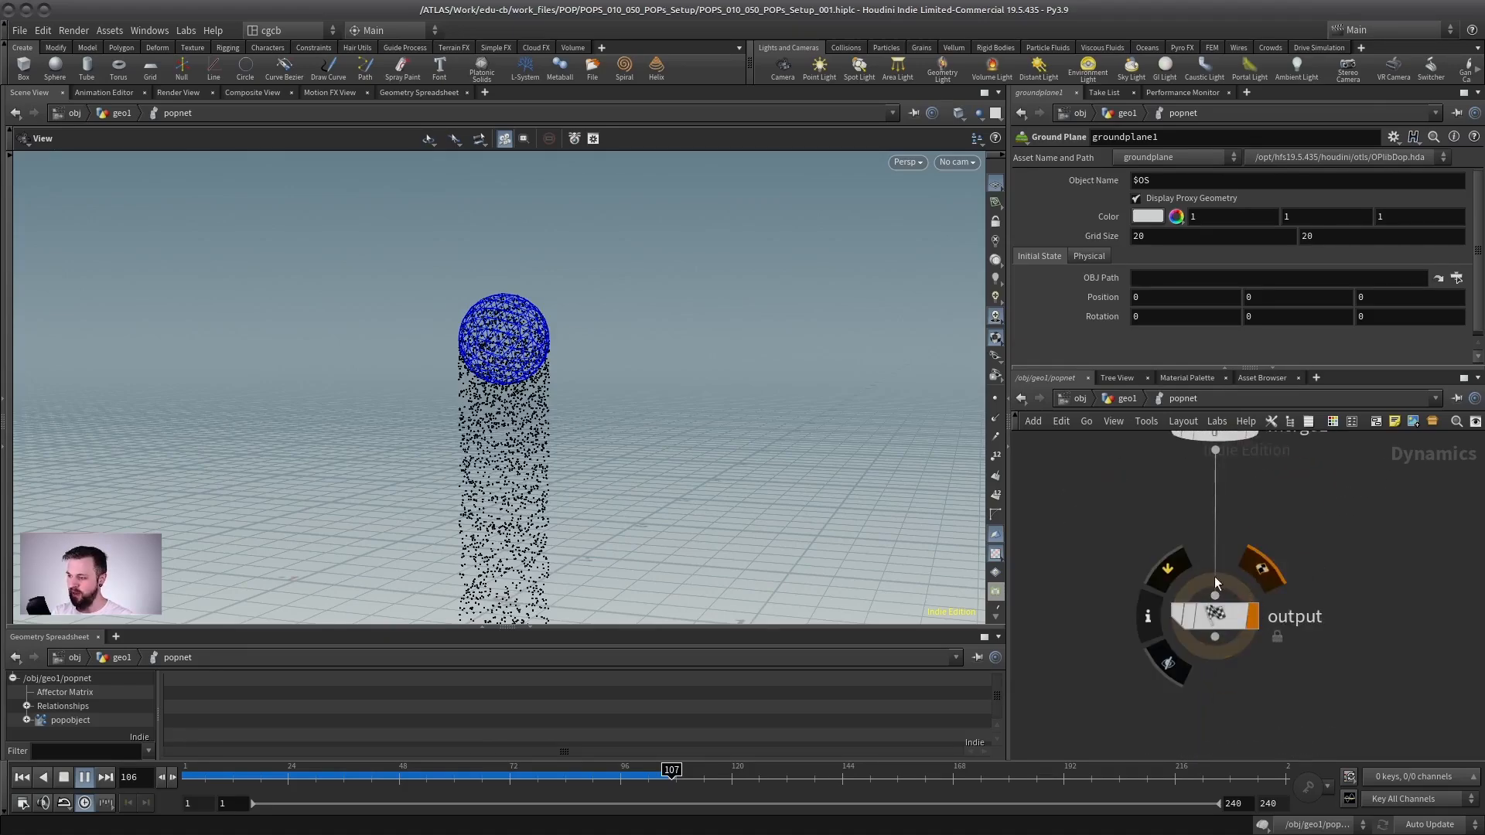
scroll(1327, 524, "down", 2)
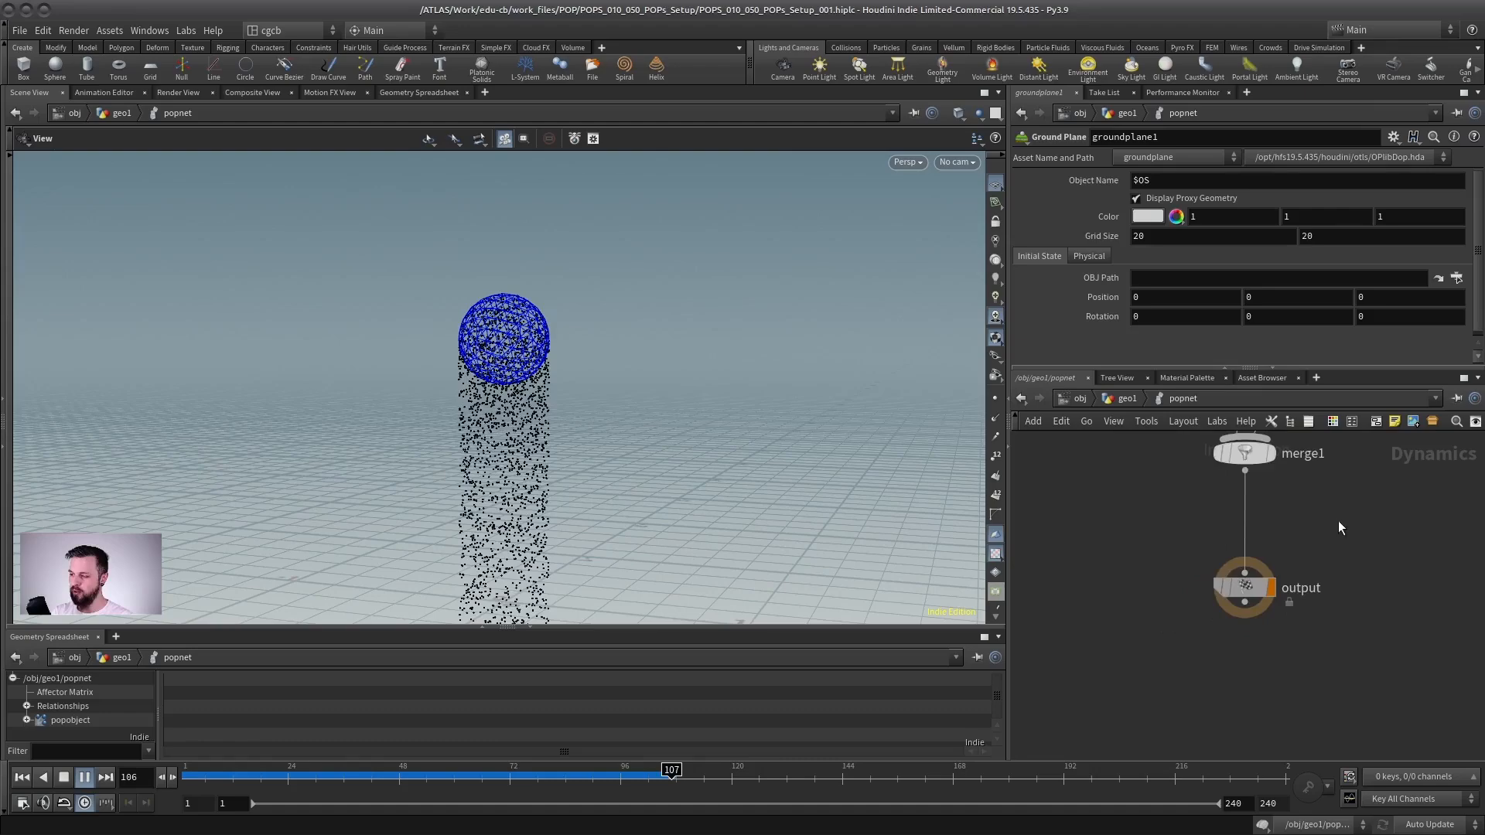
middle_click_drag(1345, 472, 1268, 631)
scroll(1276, 634, "down", 6)
scroll(1309, 551, "up", 1)
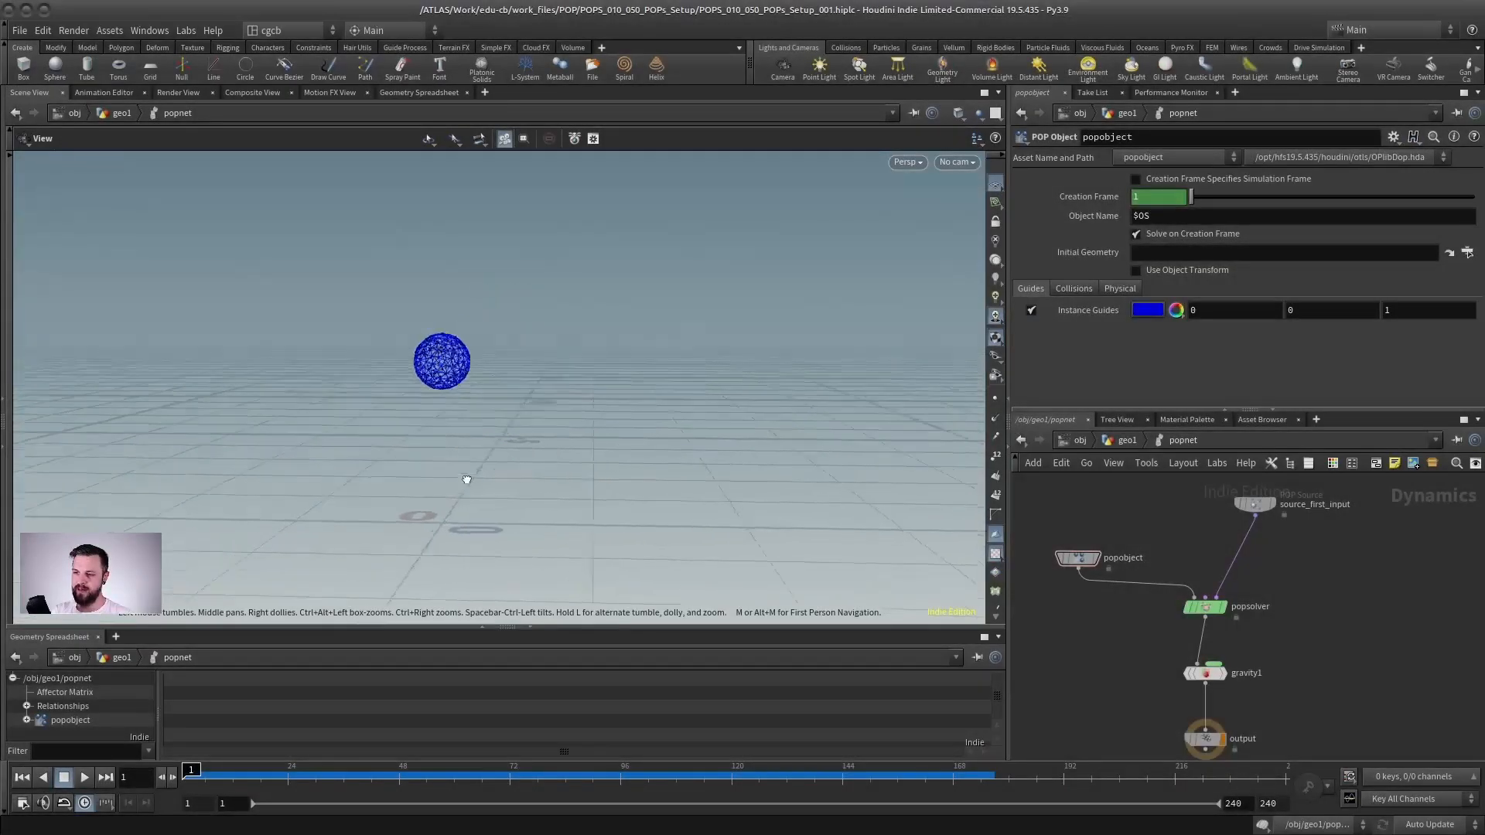
- Move gravity1 closer to popsolver and play the simulation, viewing the emitted particles from several angles
left_click_drag(466, 479, 618, 351)
left_click_drag(513, 447, 473, 451)
left_click_drag(1206, 674, 1206, 656)
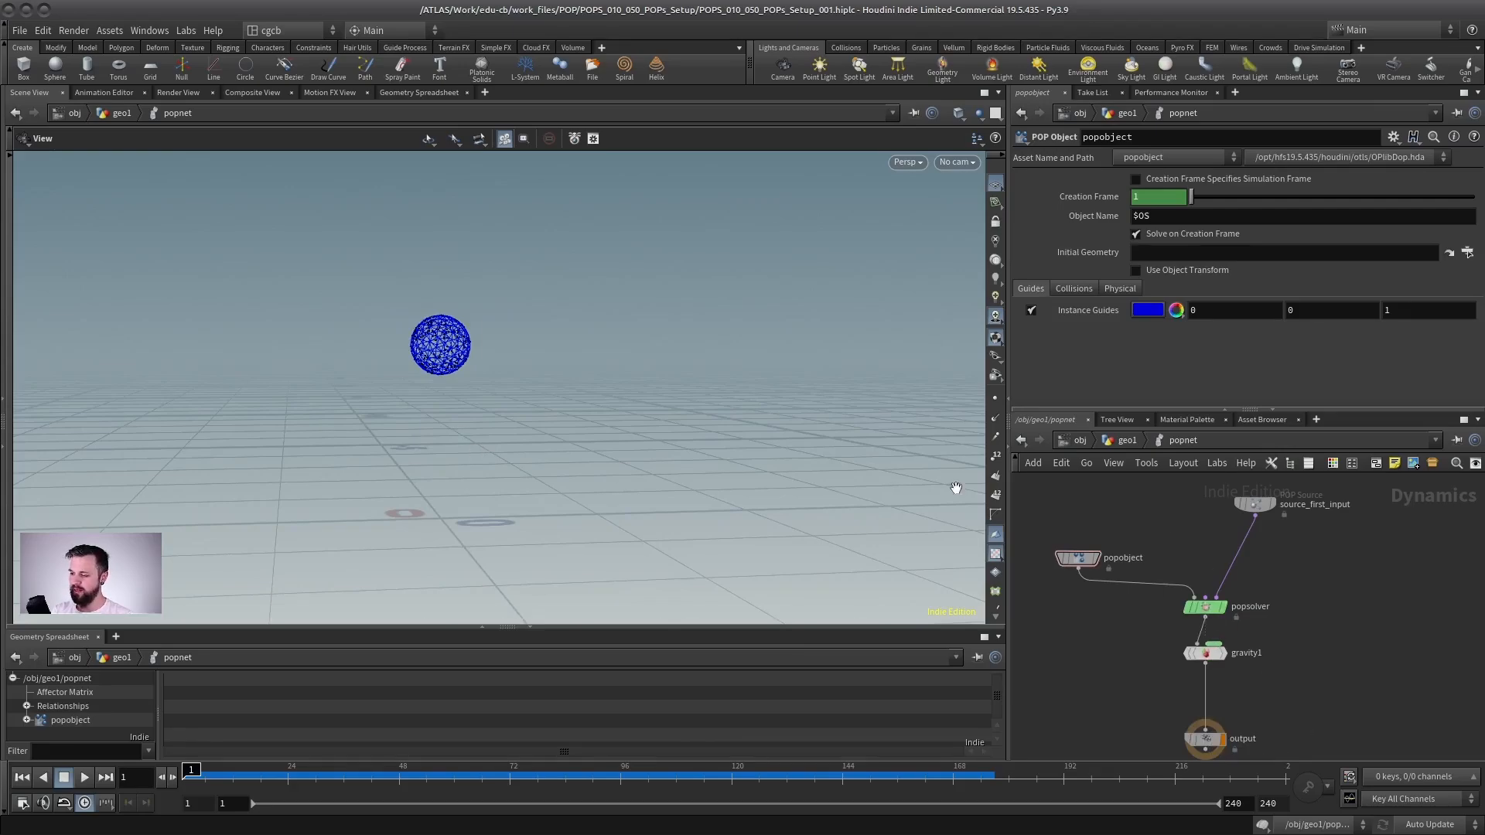
left_click(87, 780)
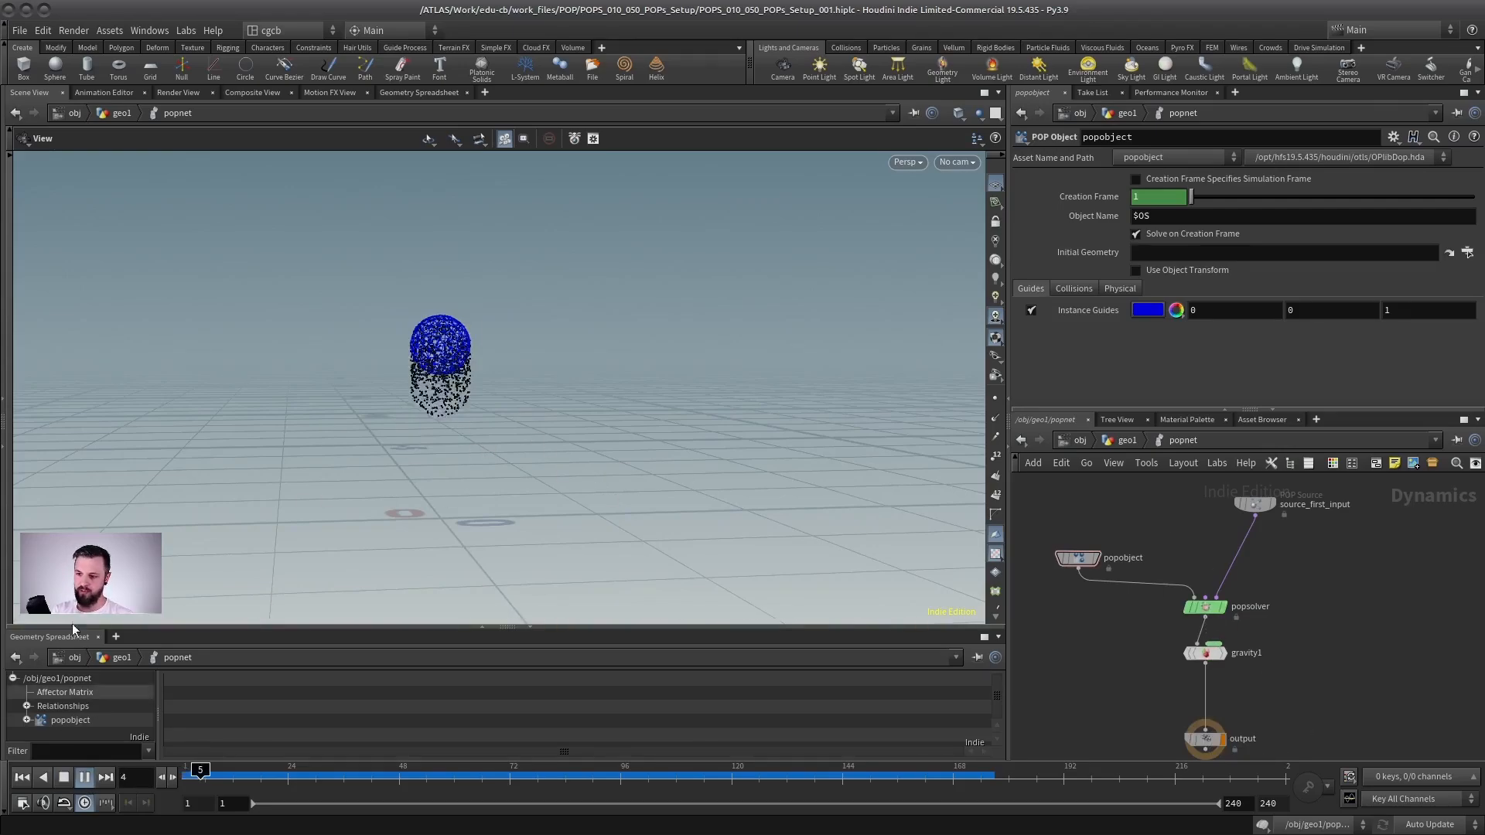
left_click_drag(465, 427, 397, 594)
middle_click_drag(517, 607, 570, 520)
left_click_drag(486, 469, 442, 414)
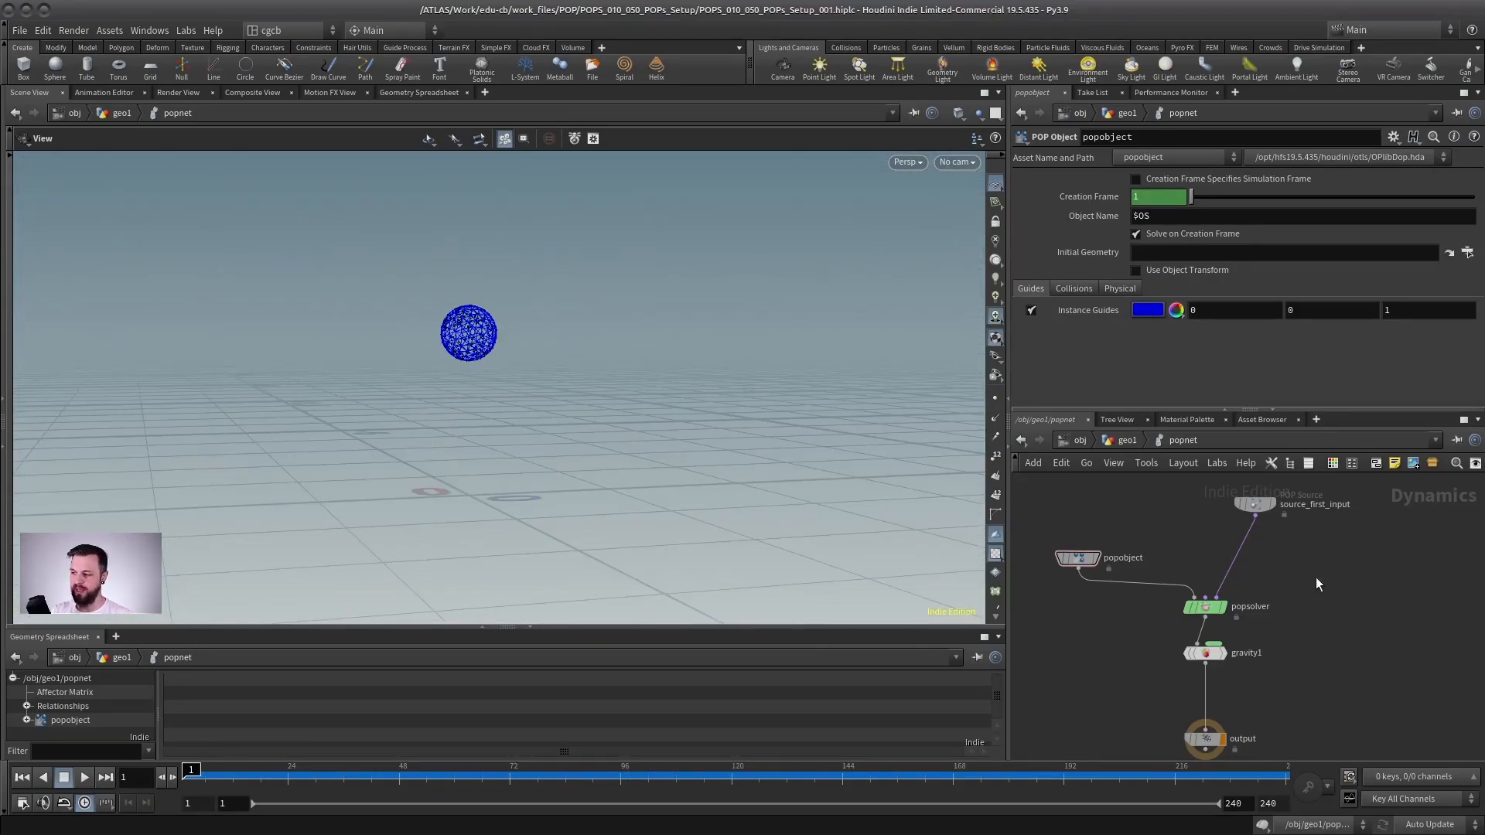
- Add a Ground Plane node to the POP network, placing it beside gravity1
scroll(1299, 586, "down", 2)
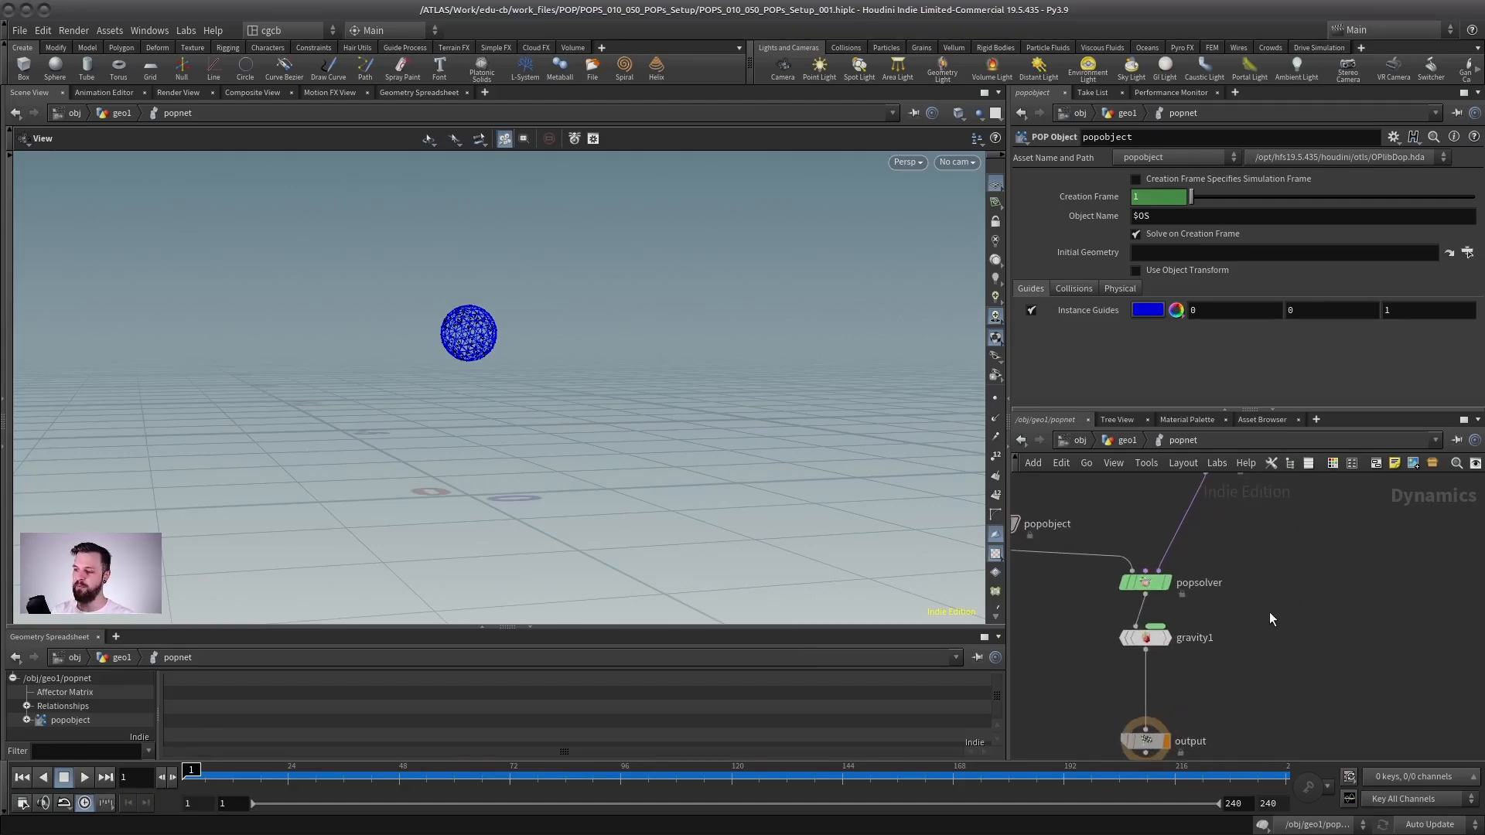
scroll(1270, 611, "up", 3)
scroll(1277, 541, "down", 3)
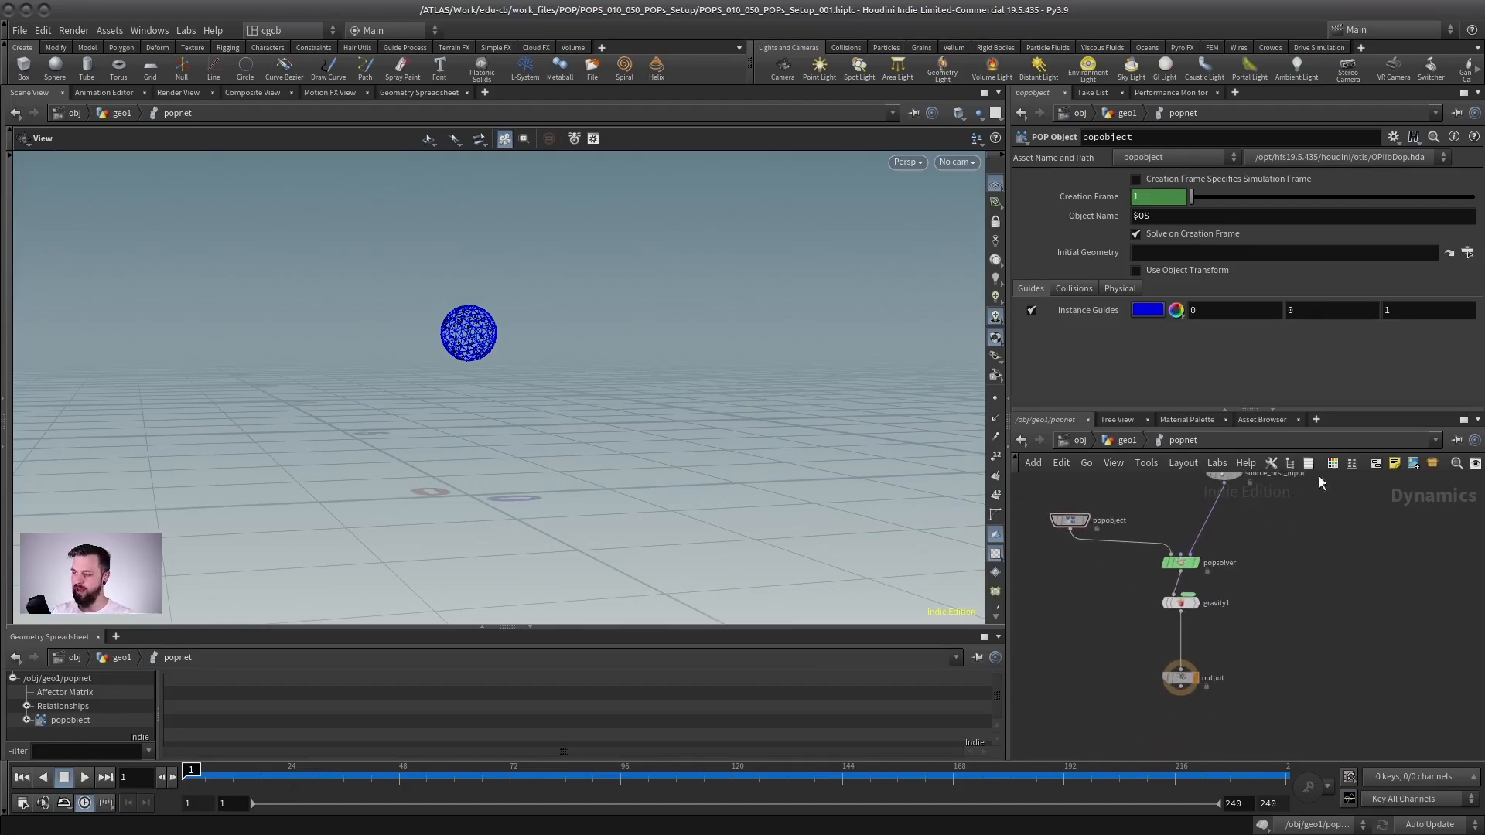
middle_click_drag(1270, 542, 1286, 574)
key("Tab")
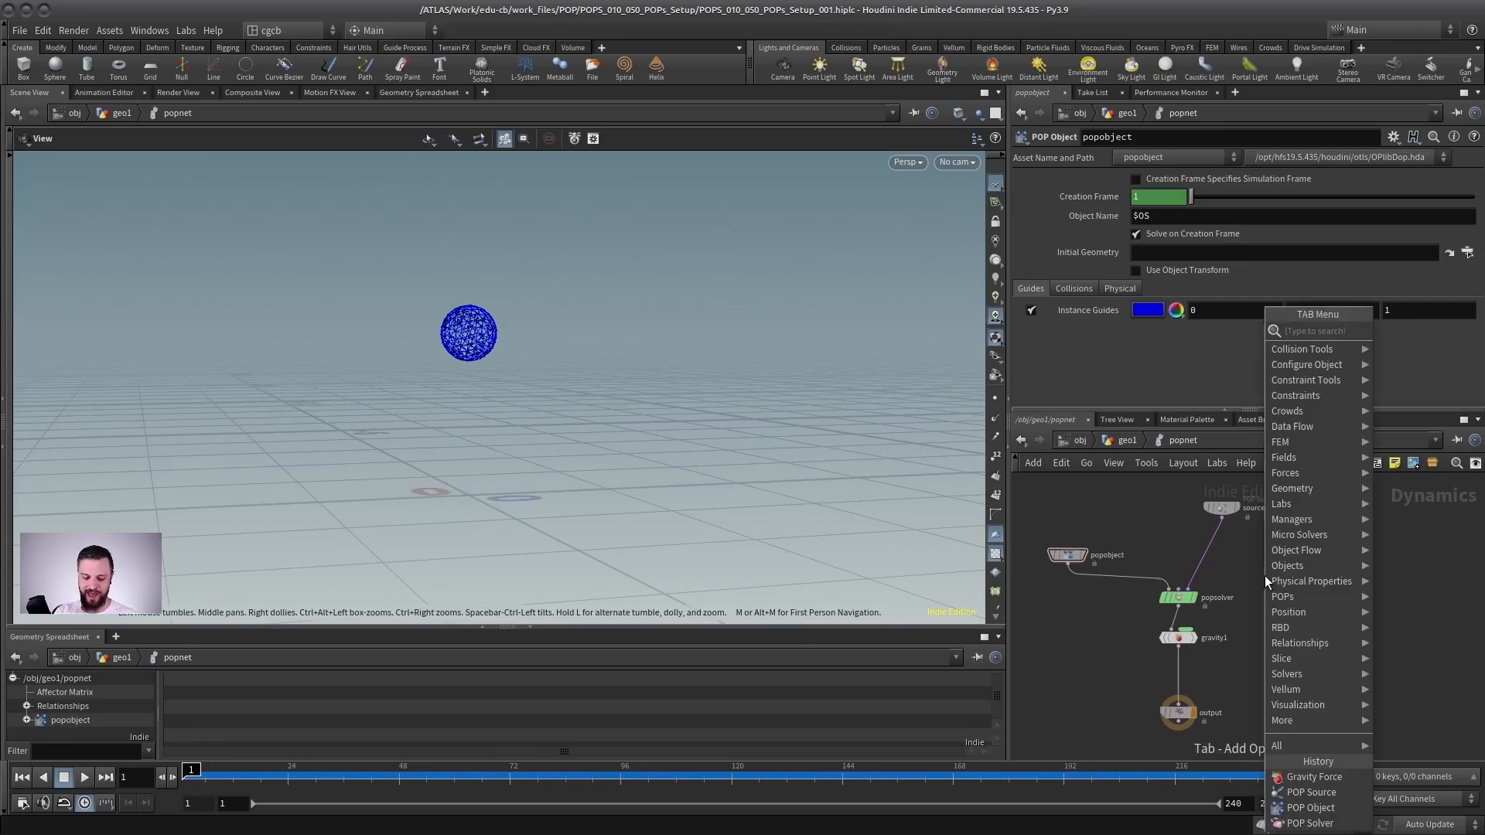
type("ground")
key("Return")
left_click(1272, 628)
scroll(1260, 666, "up", 2)
scroll(1254, 647, "up", 1)
mouse_move(1255, 647)
middle_mouse_down()
mouse_move(1283, 567)
mouse_move(1241, 651)
middle_mouse_up()
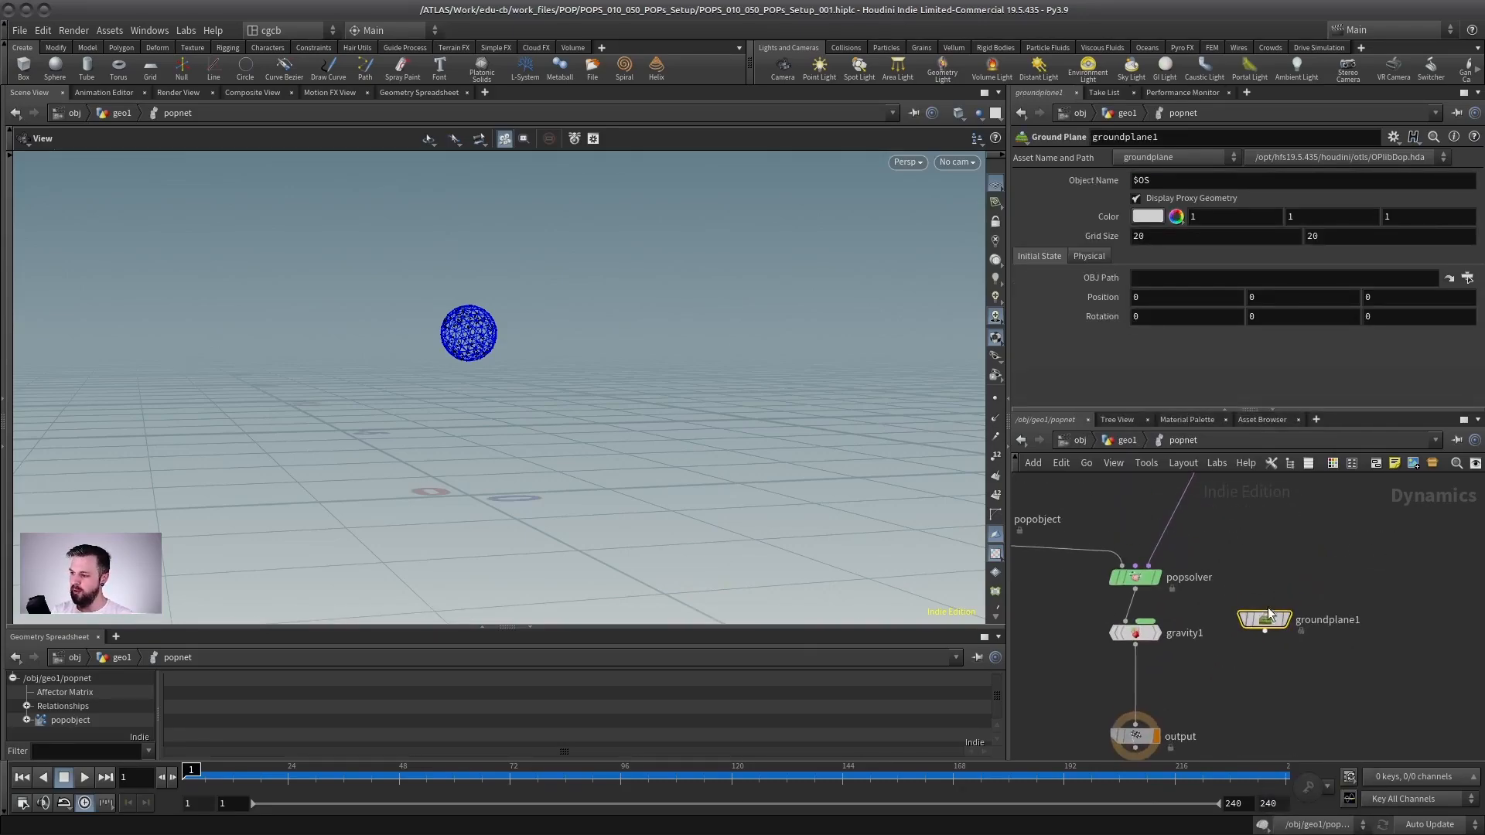
- Try wiring groundplane1 directly into output, and reconnect gravity1 to output
middle_click_drag(1227, 604, 1258, 546)
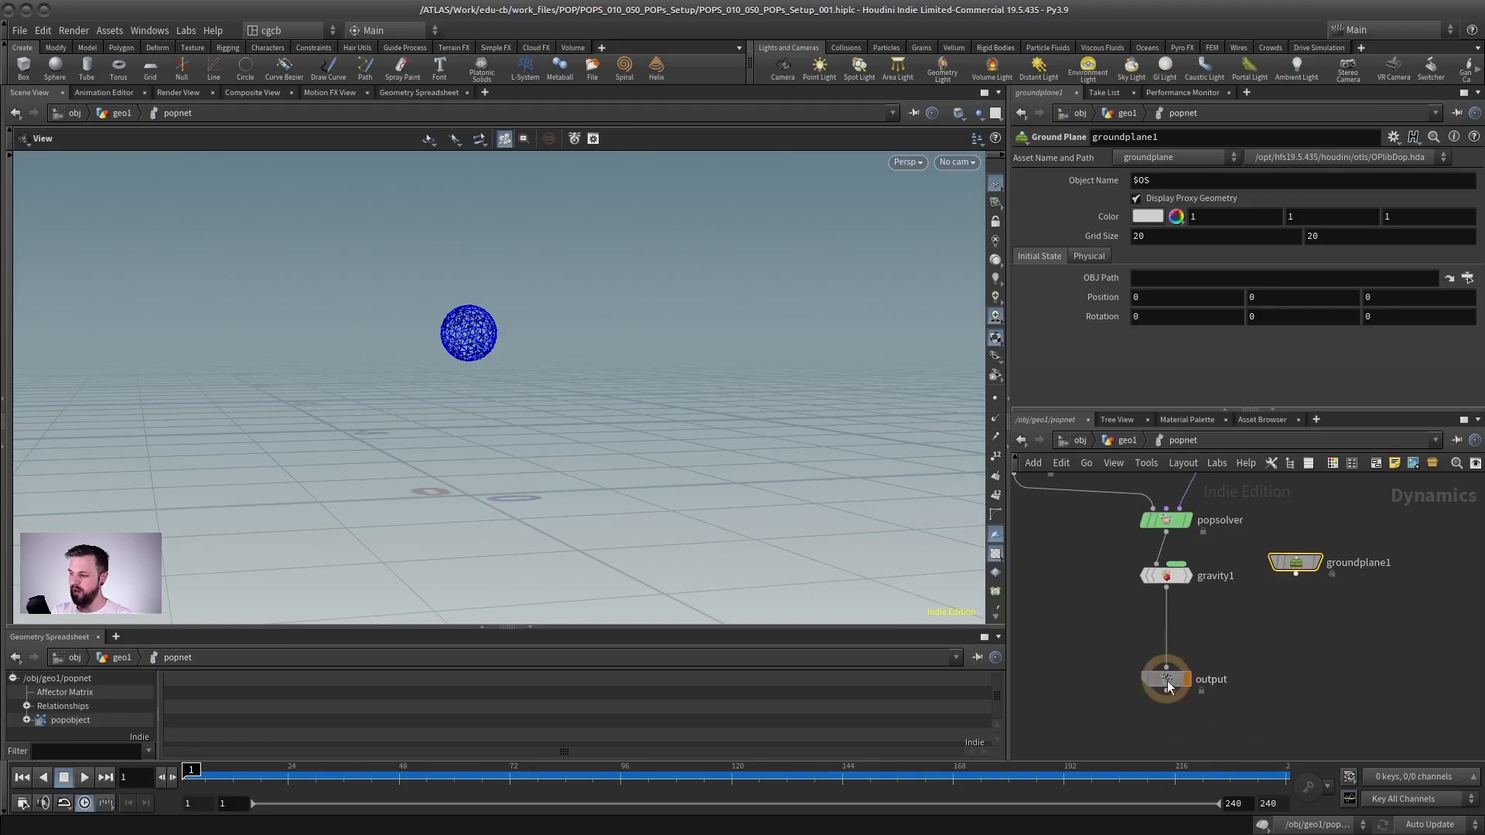
left_click_drag(1168, 687, 1168, 726)
left_click_drag(1318, 576, 1222, 650)
scroll(1177, 613, "down", 1)
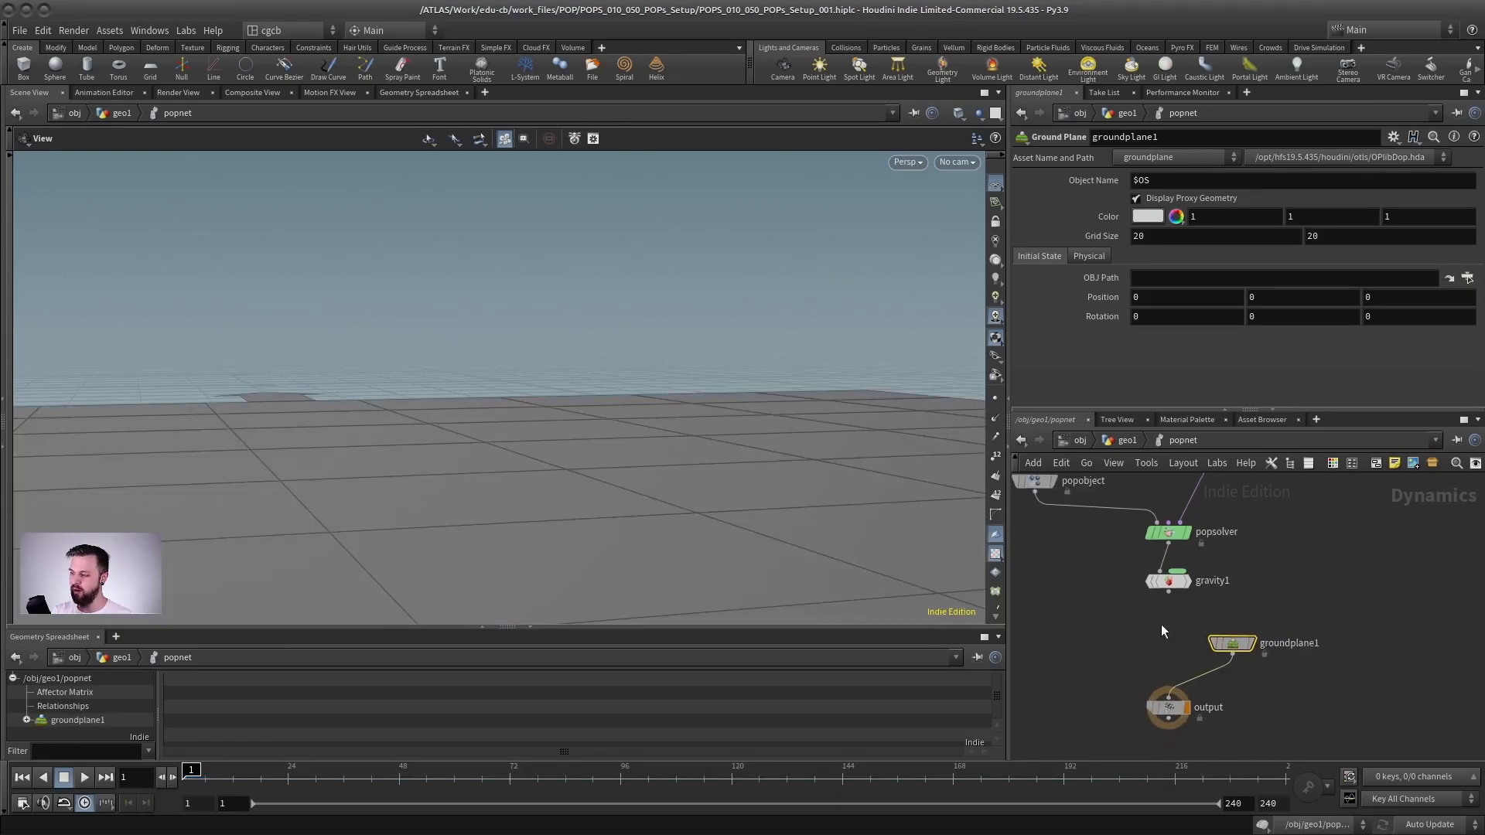
middle_click_drag(1162, 625, 1186, 663)
left_click_drag(1194, 630, 1194, 735)
left_click_drag(1292, 650, 1278, 652)
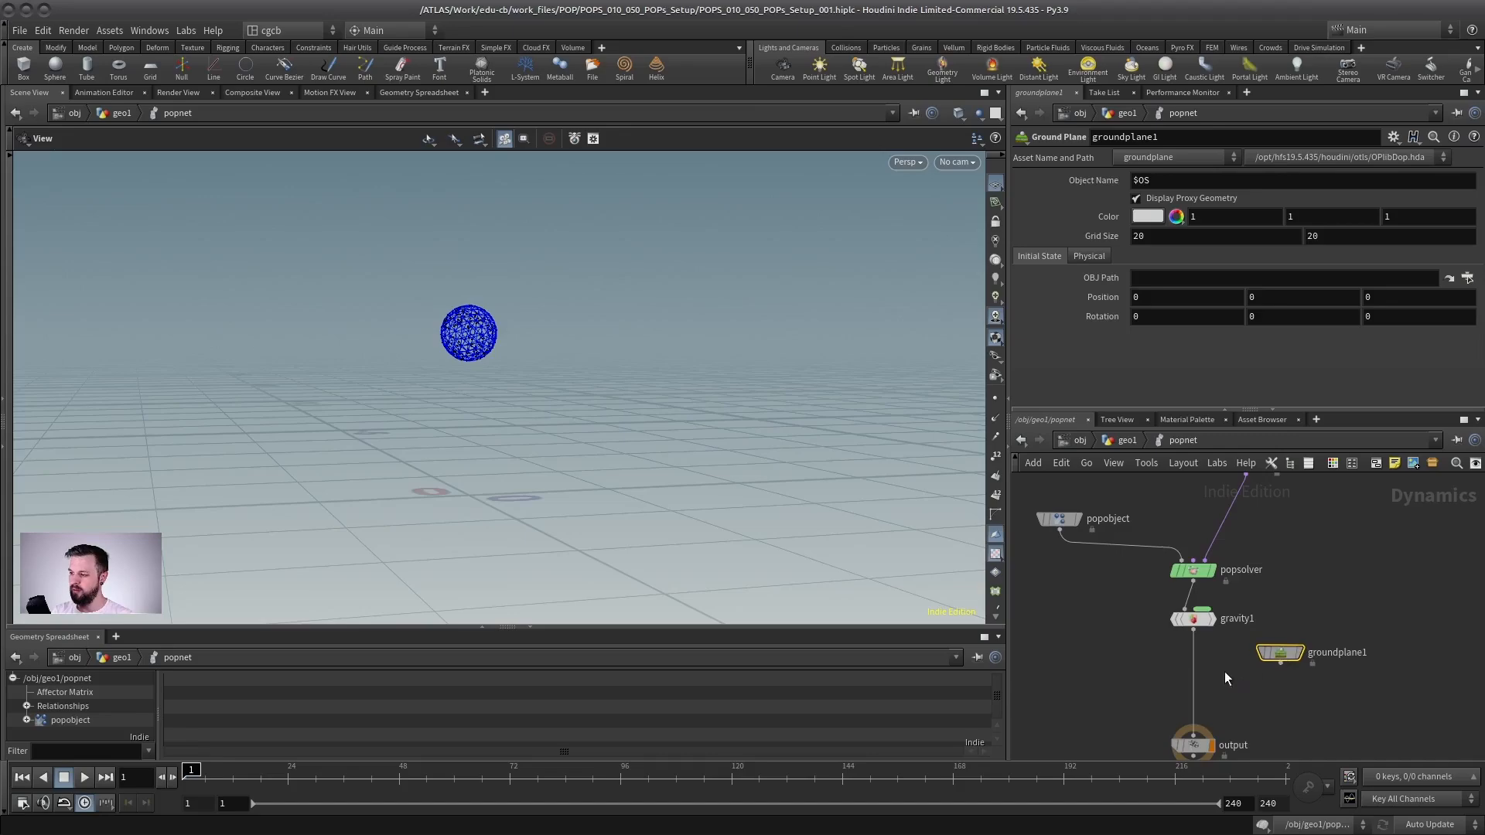
- Insert a Merge node between gravity1 and output, and connect groundplane1 as its second input
scroll(1226, 679, "down", 1)
middle_click_drag(1228, 686, 1219, 678)
key("Tab")
type("merge")
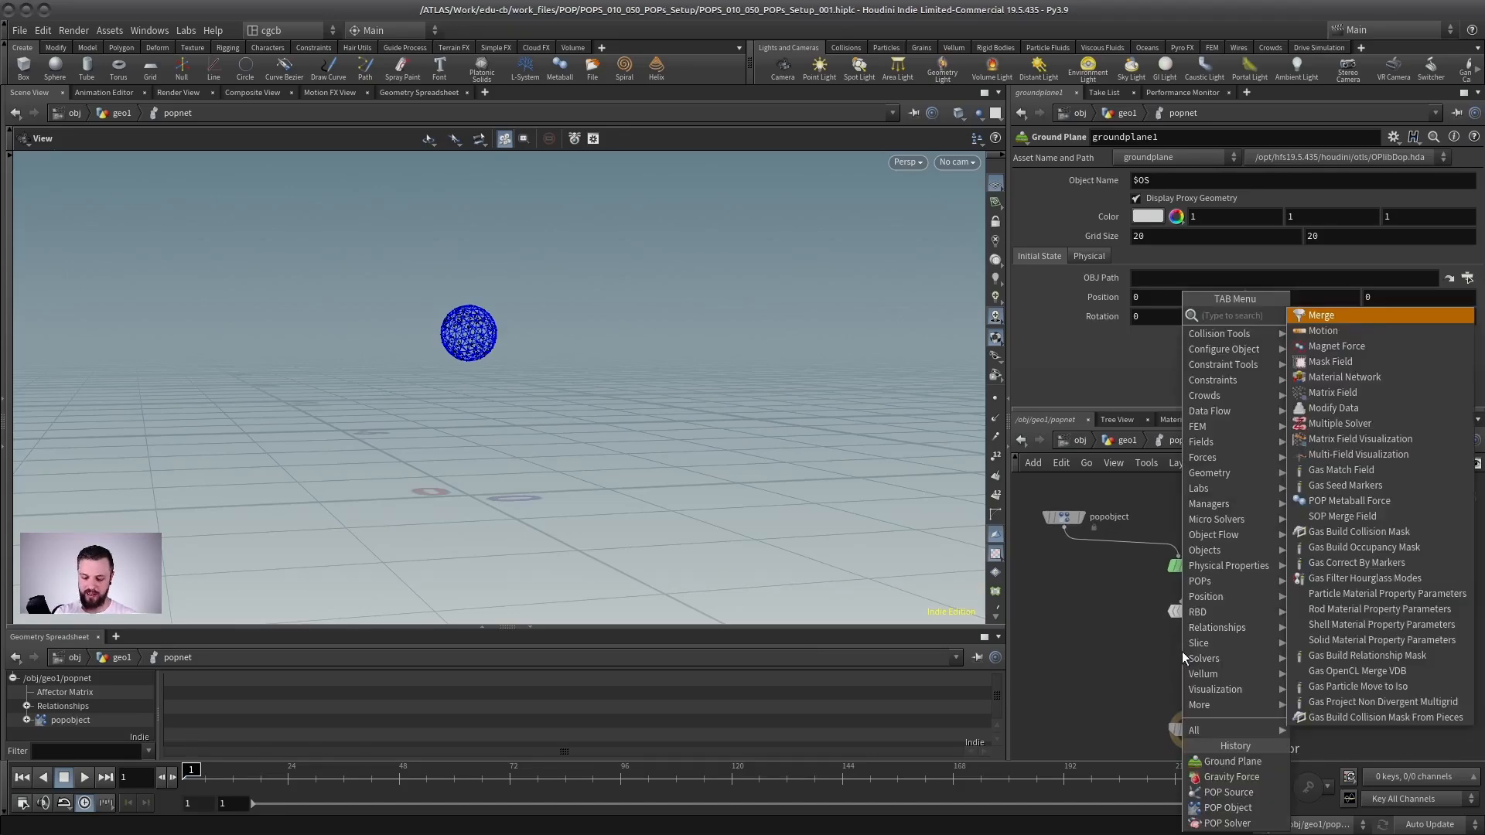
key("Return")
left_click(1182, 665)
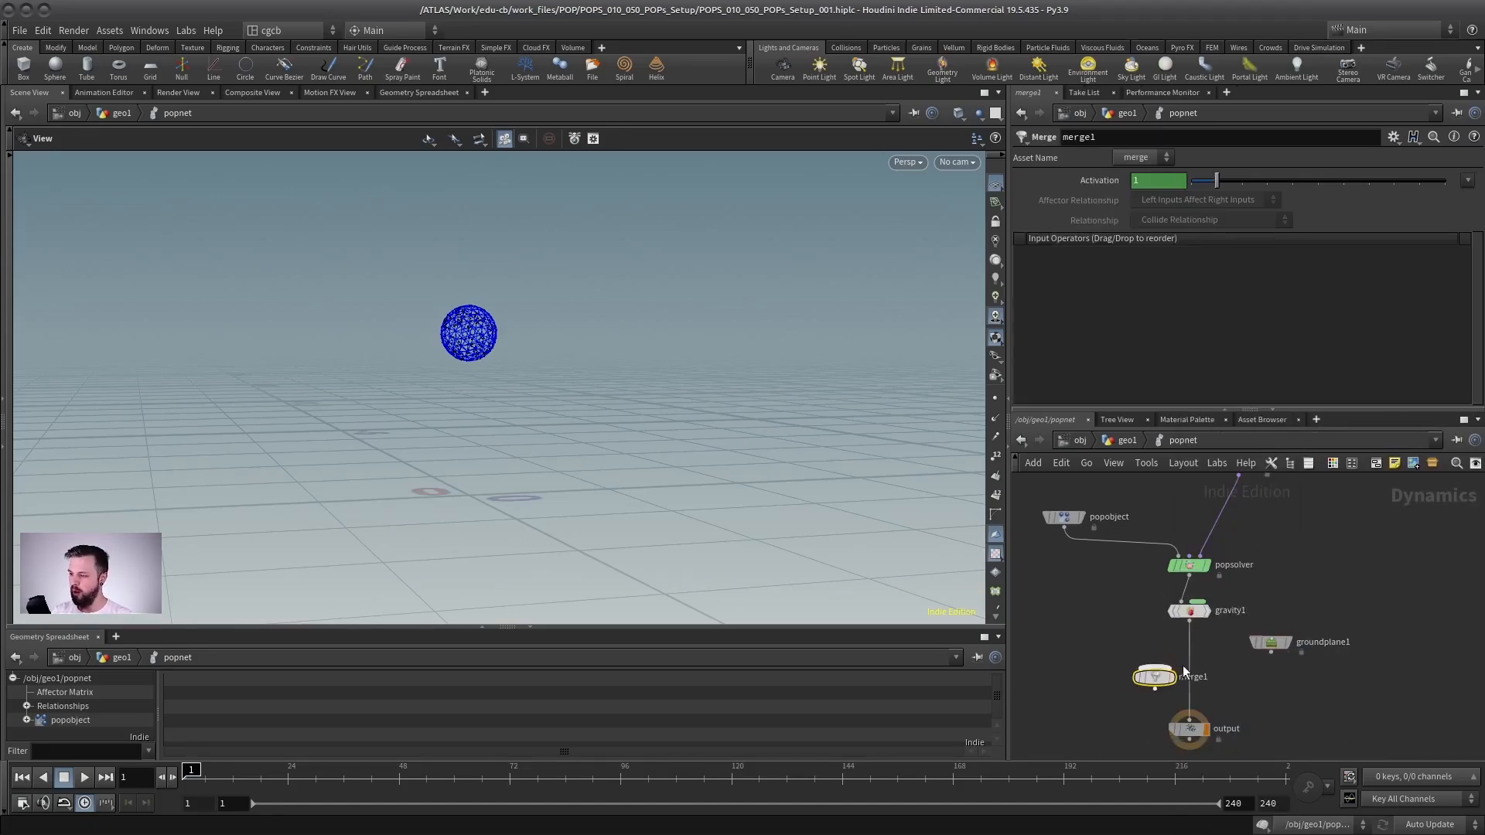
left_click_drag(1189, 676, 1269, 652)
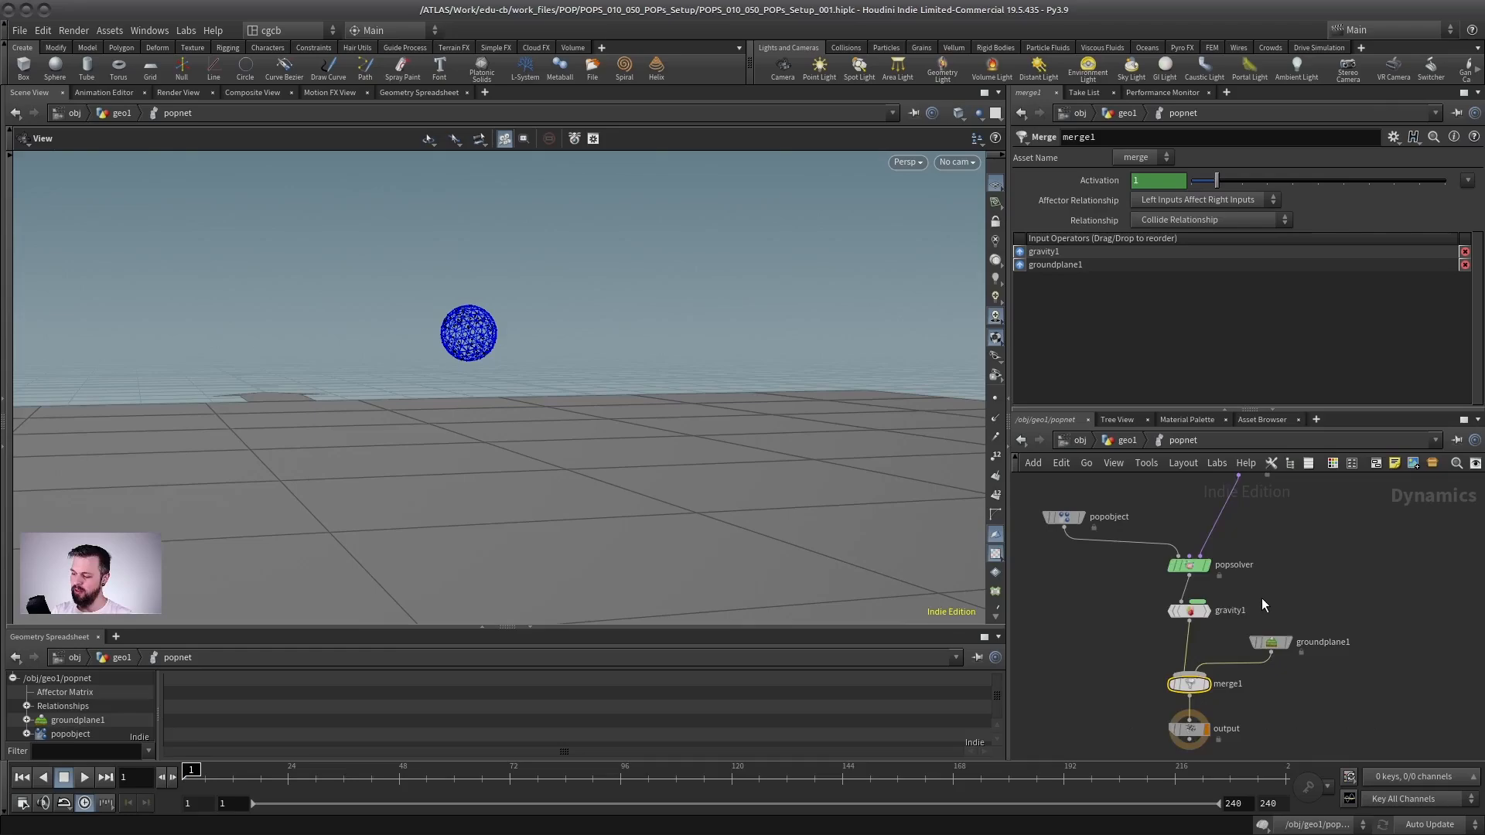
- Move the output node further below merge1 to space out the chain
scroll(1292, 564, "up", 1)
middle_click_drag(1292, 564, 1301, 499)
scroll(1224, 608, "down", 3)
left_click_drag(1218, 670, 1213, 708)
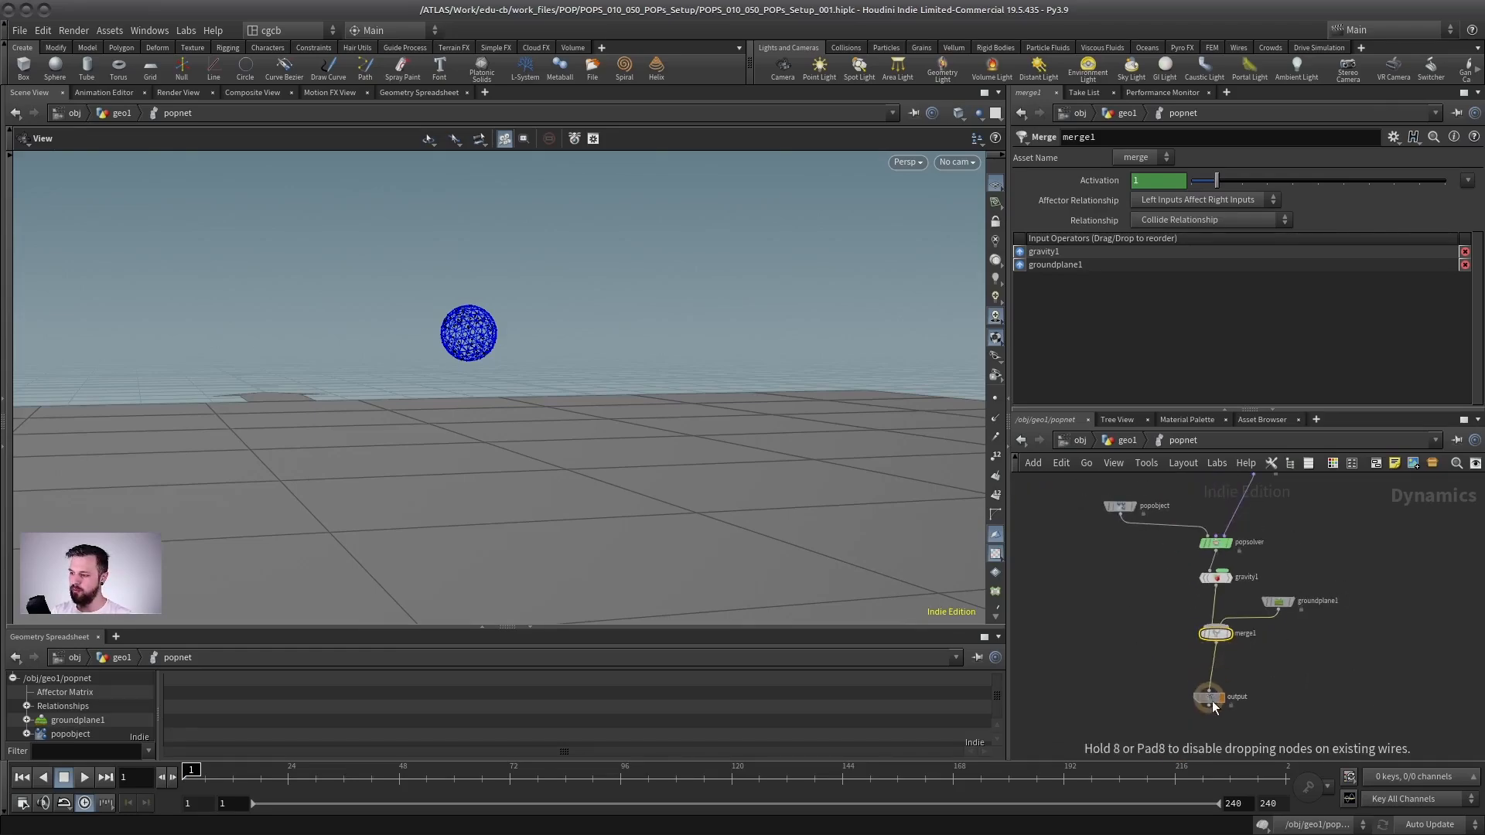
scroll(1260, 685, "up", 2)
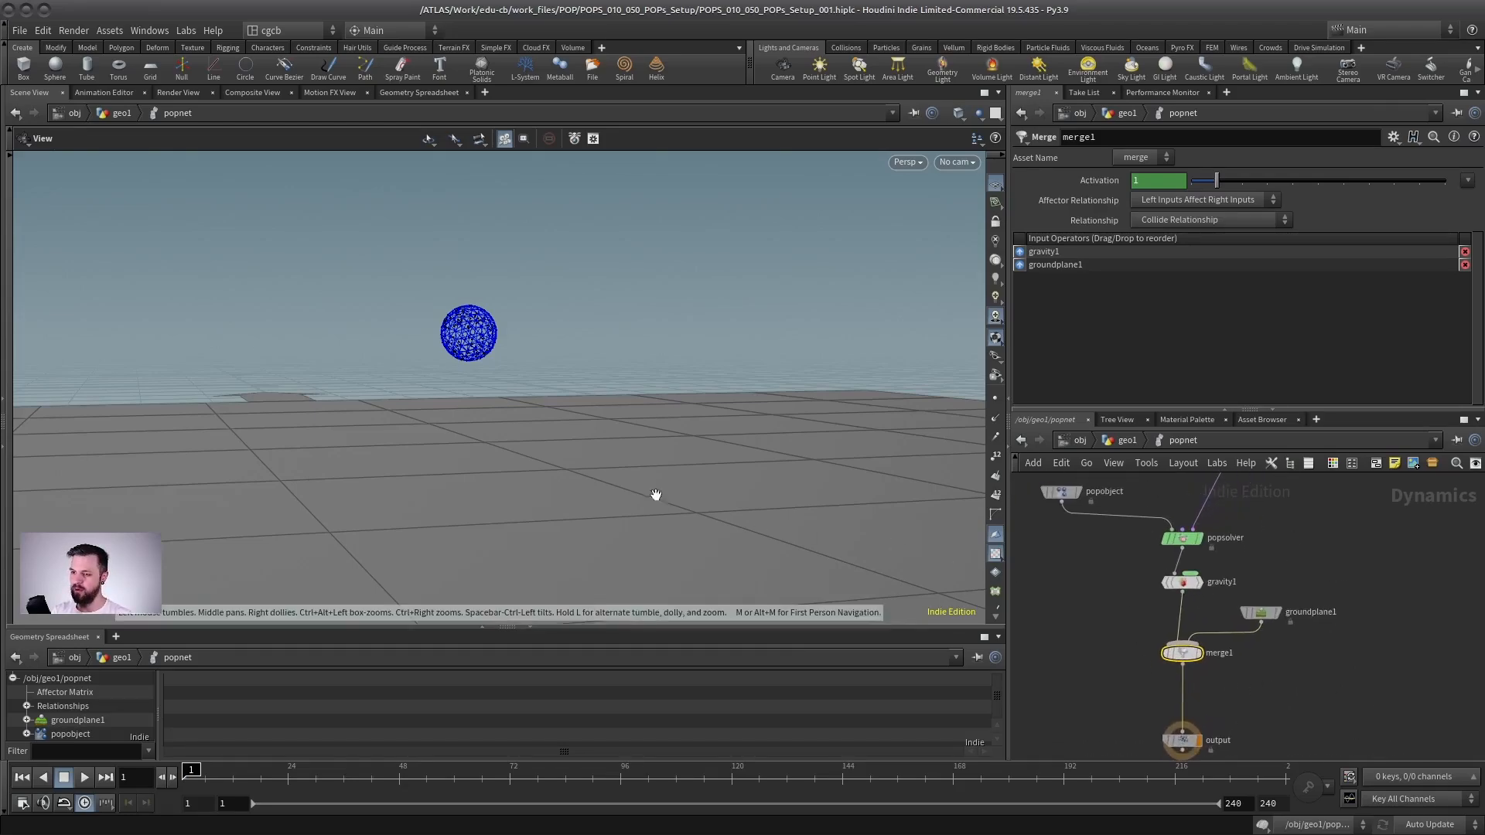
- Play the simulation and switch the viewport to wireframe to inspect how the particles meet the ground plane
left_click_drag(656, 494, 696, 471)
left_click(84, 777)
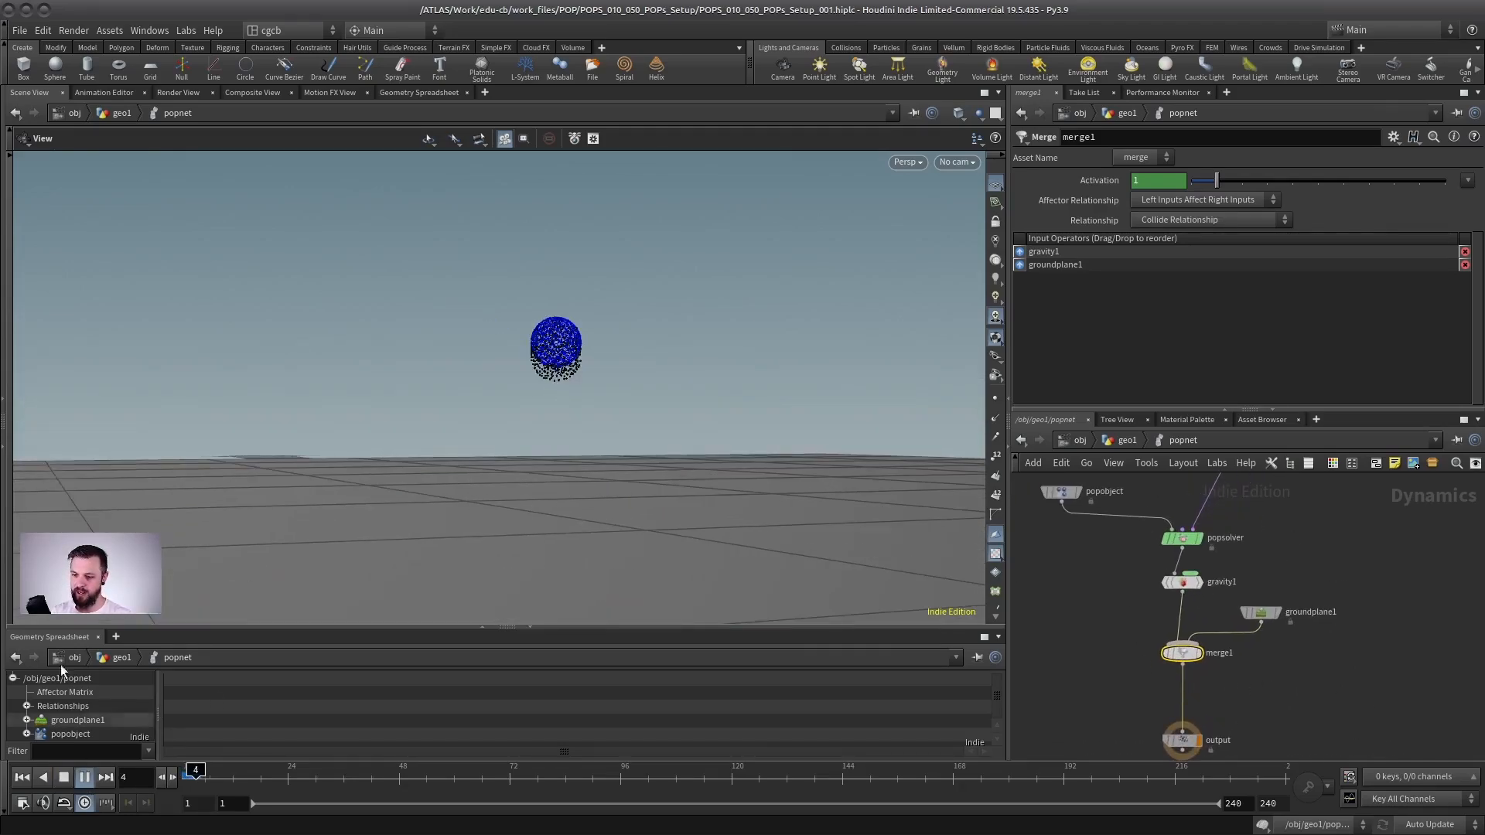
left_click_drag(533, 435, 590, 491)
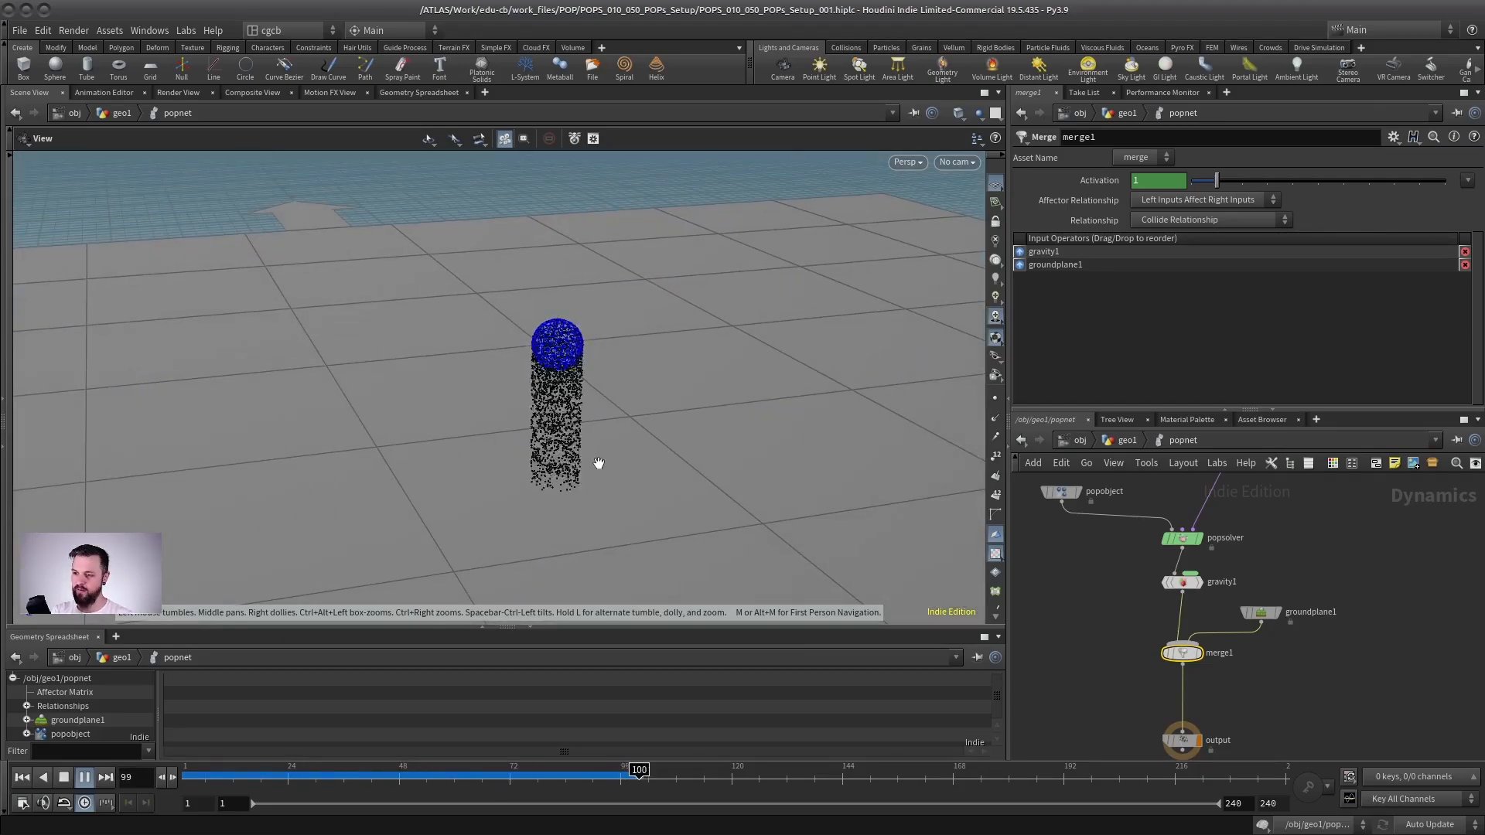
key("w")
left_click_drag(563, 477, 541, 388)
right_click_drag(540, 388, 215, 513)
left_click_drag(216, 514, 563, 374)
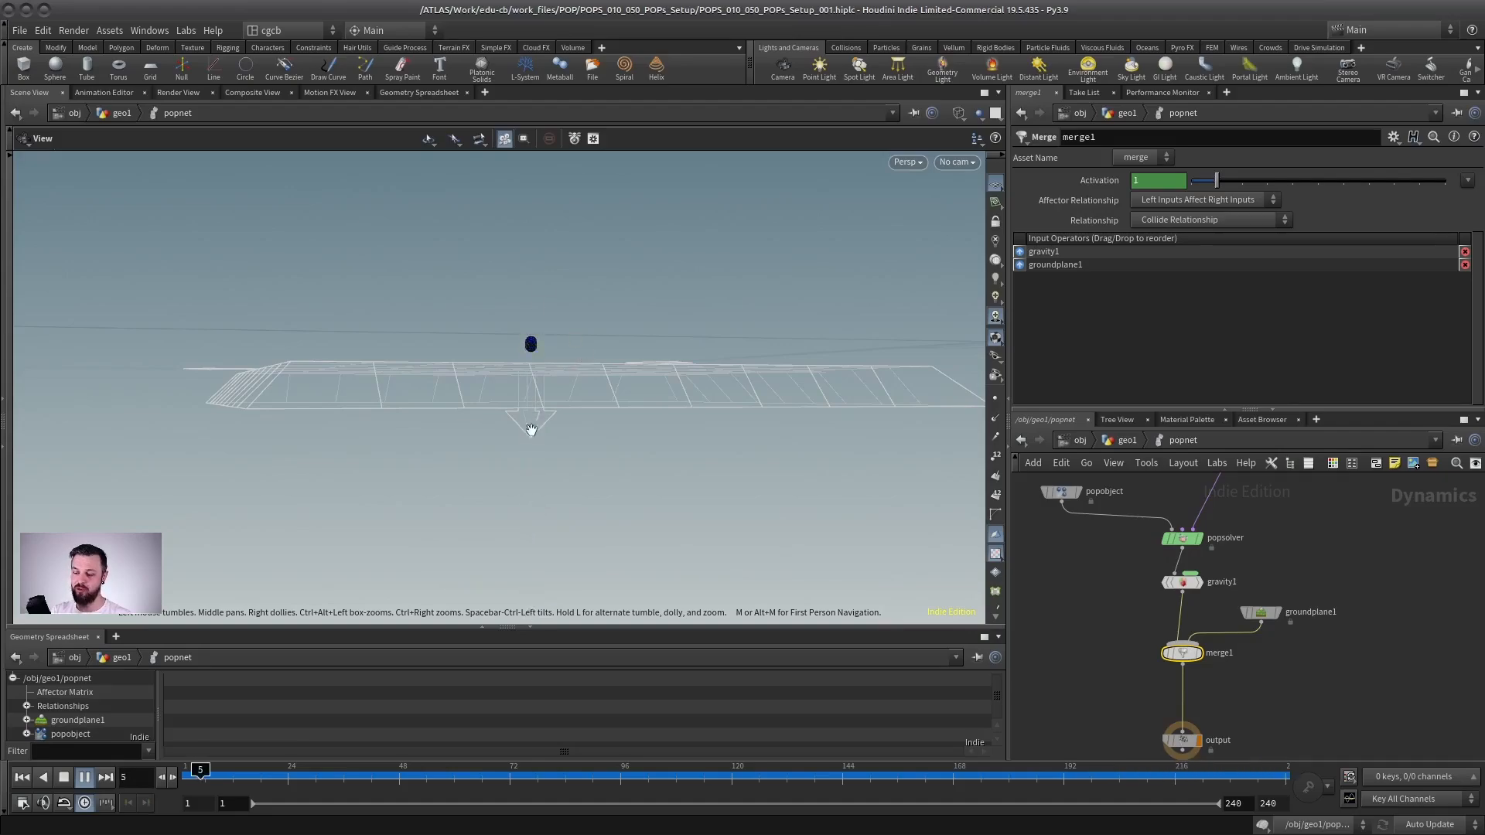
left_click_drag(527, 425, 643, 414)
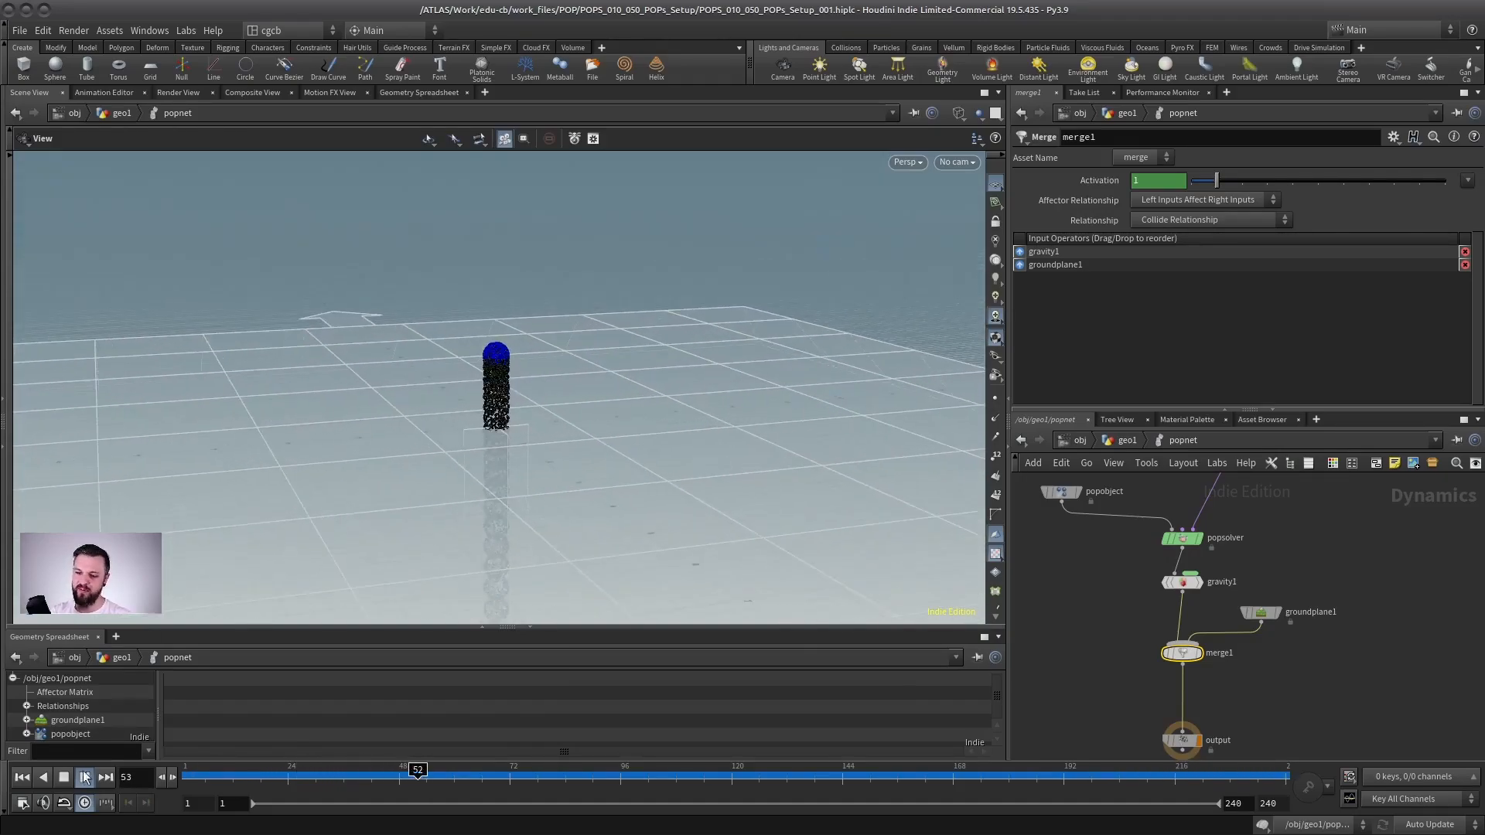
key("Up")
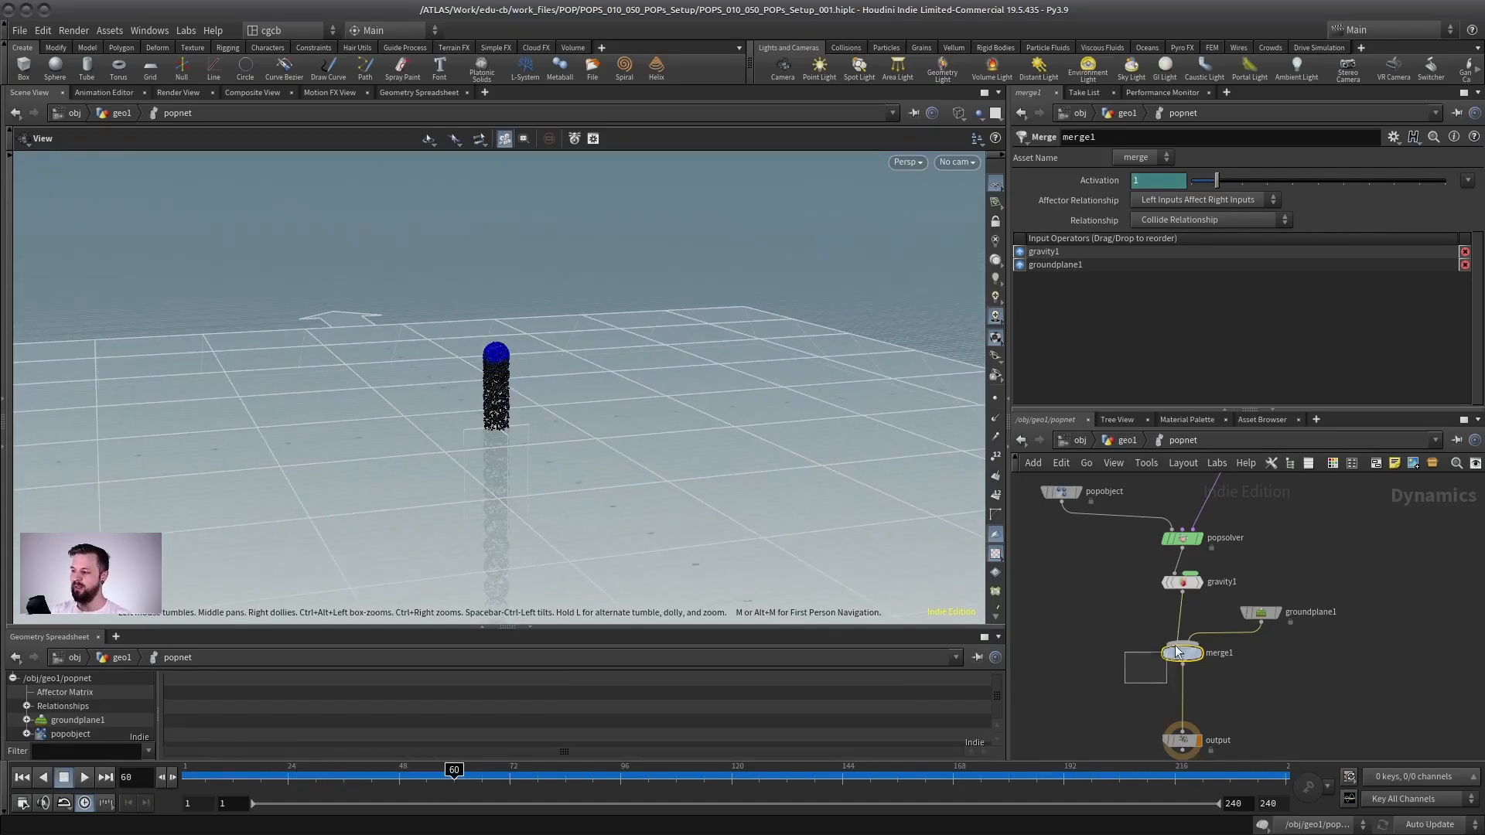
- Put groundplane1 ahead of gravity1 in merge1's input order, and place groundplane1 on the left side of the chain
scroll(1214, 606, "up", 3)
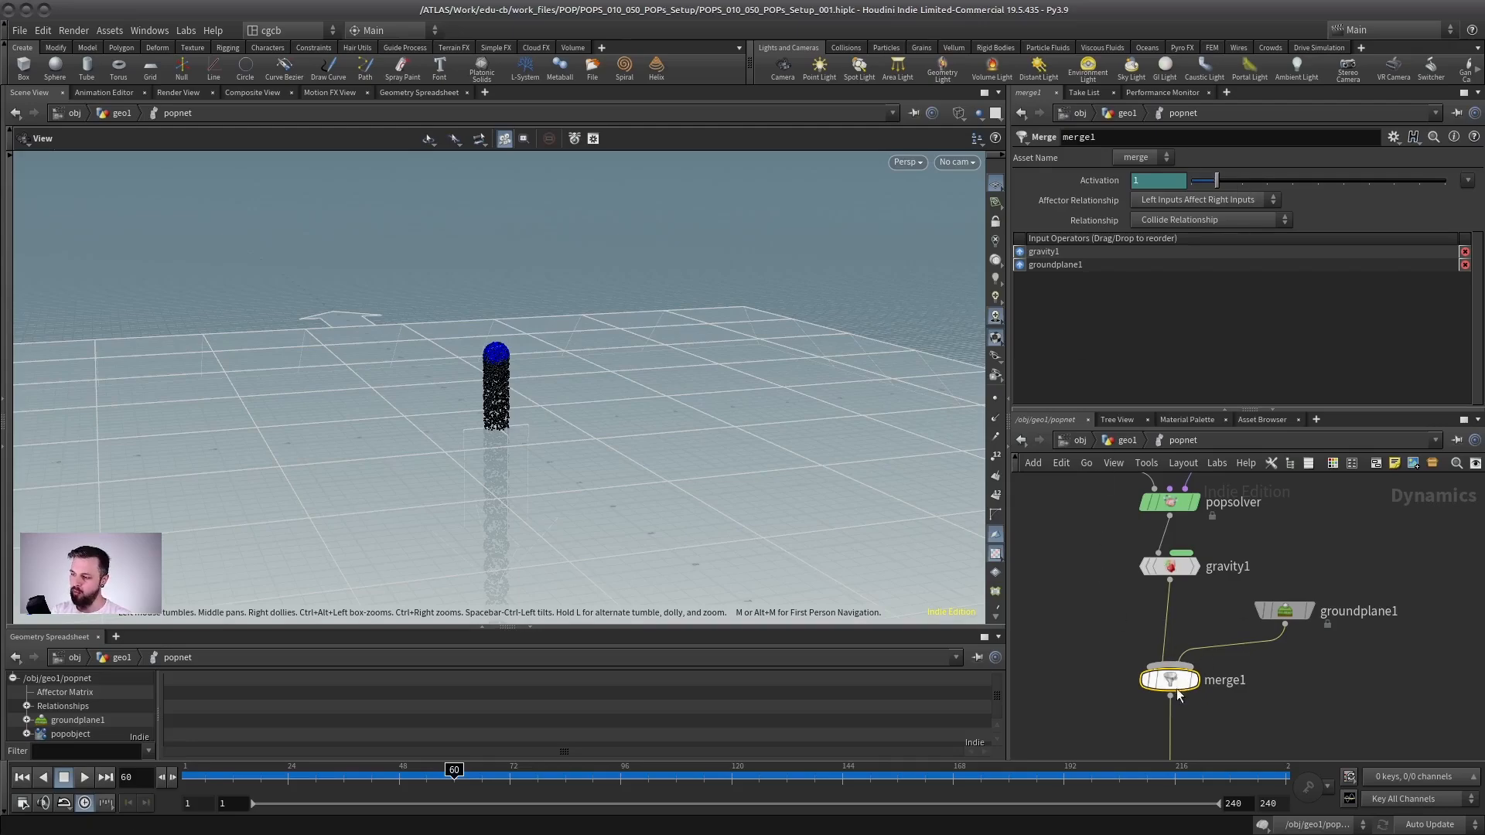
left_click_drag(1177, 680, 1177, 674)
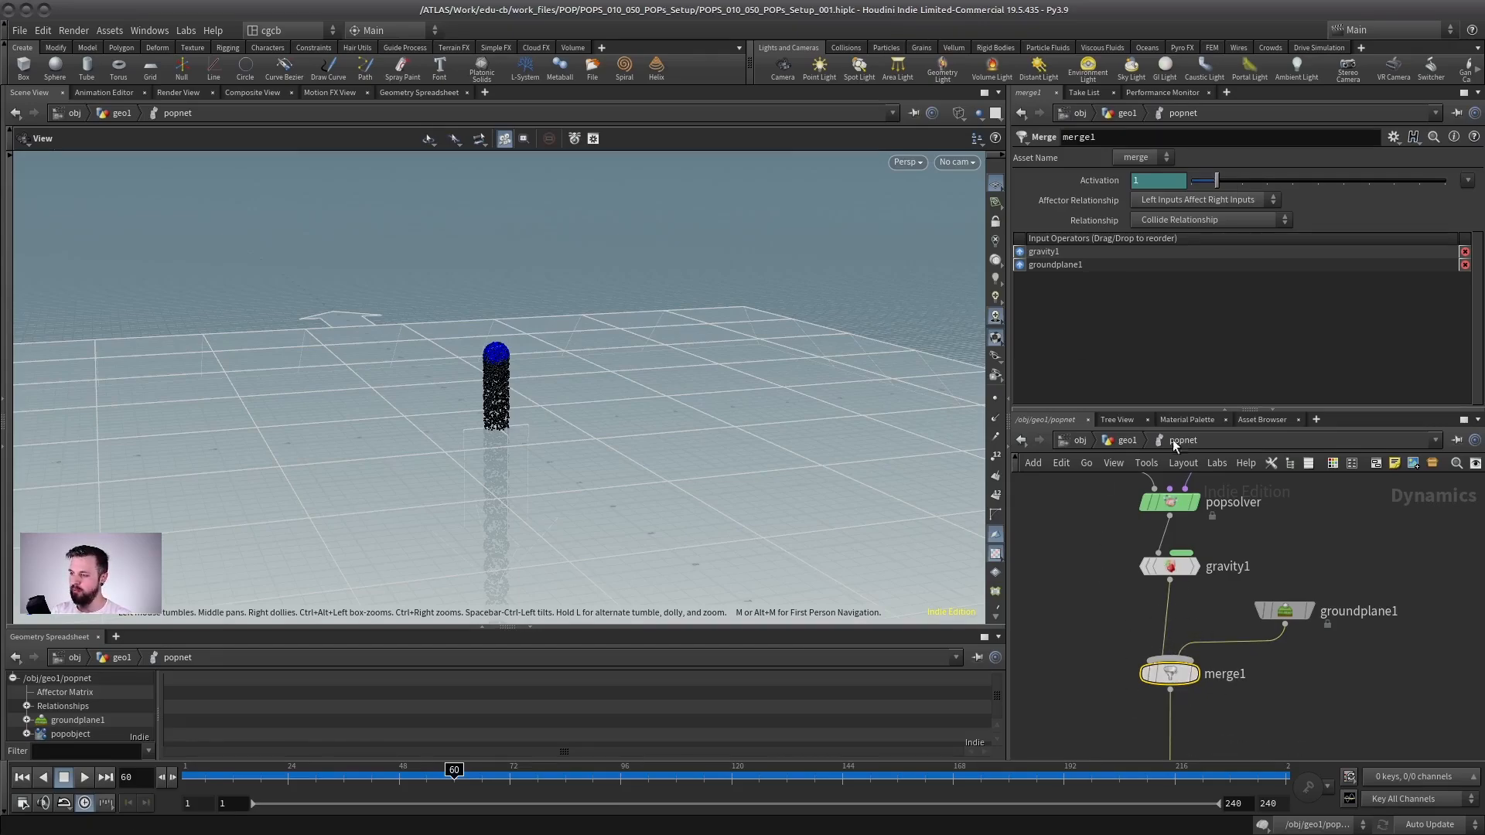
left_click_drag(1021, 264, 1021, 250)
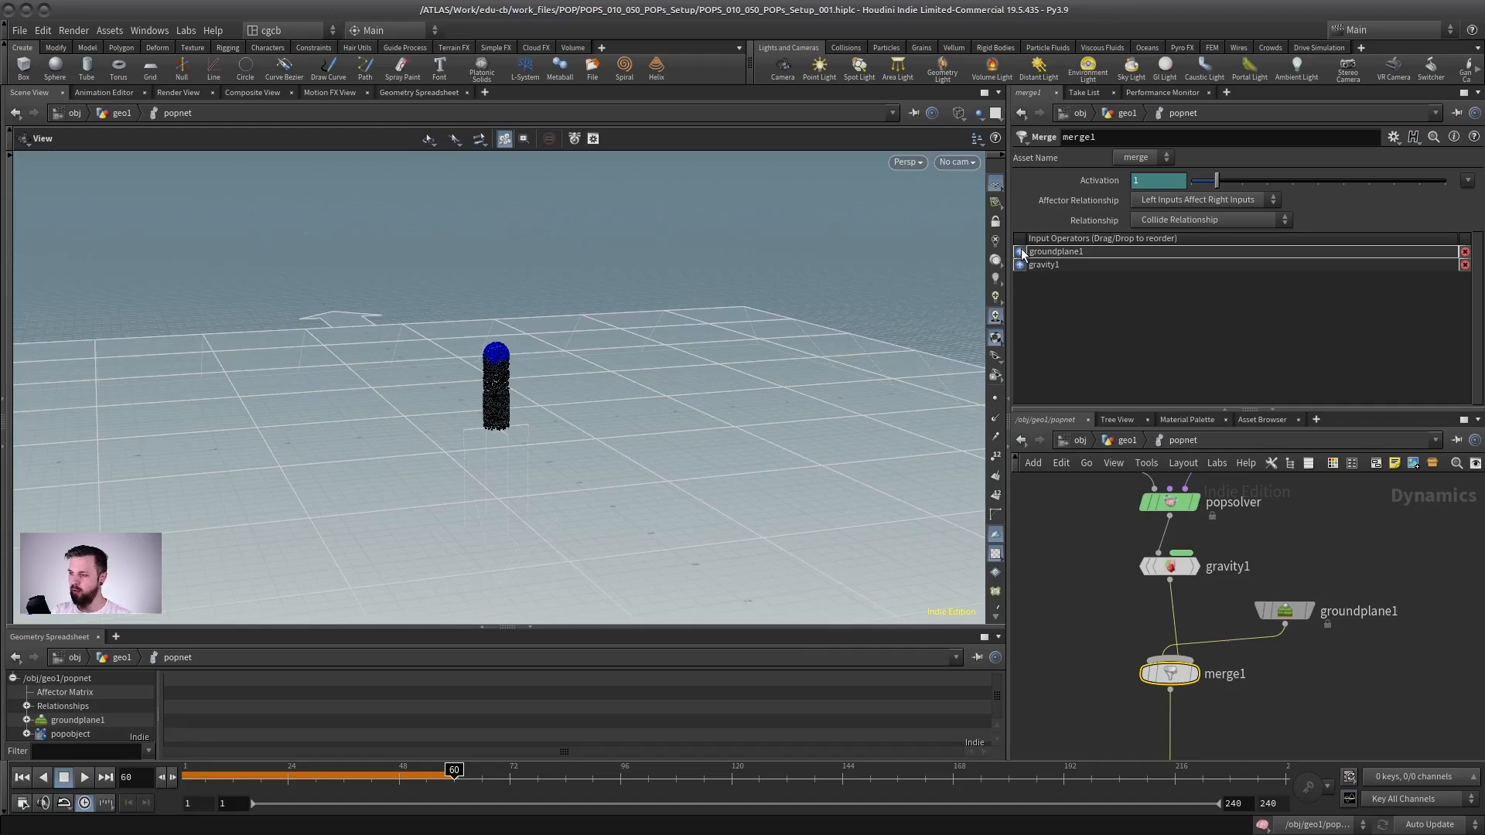
left_click_drag(1287, 610, 1086, 614)
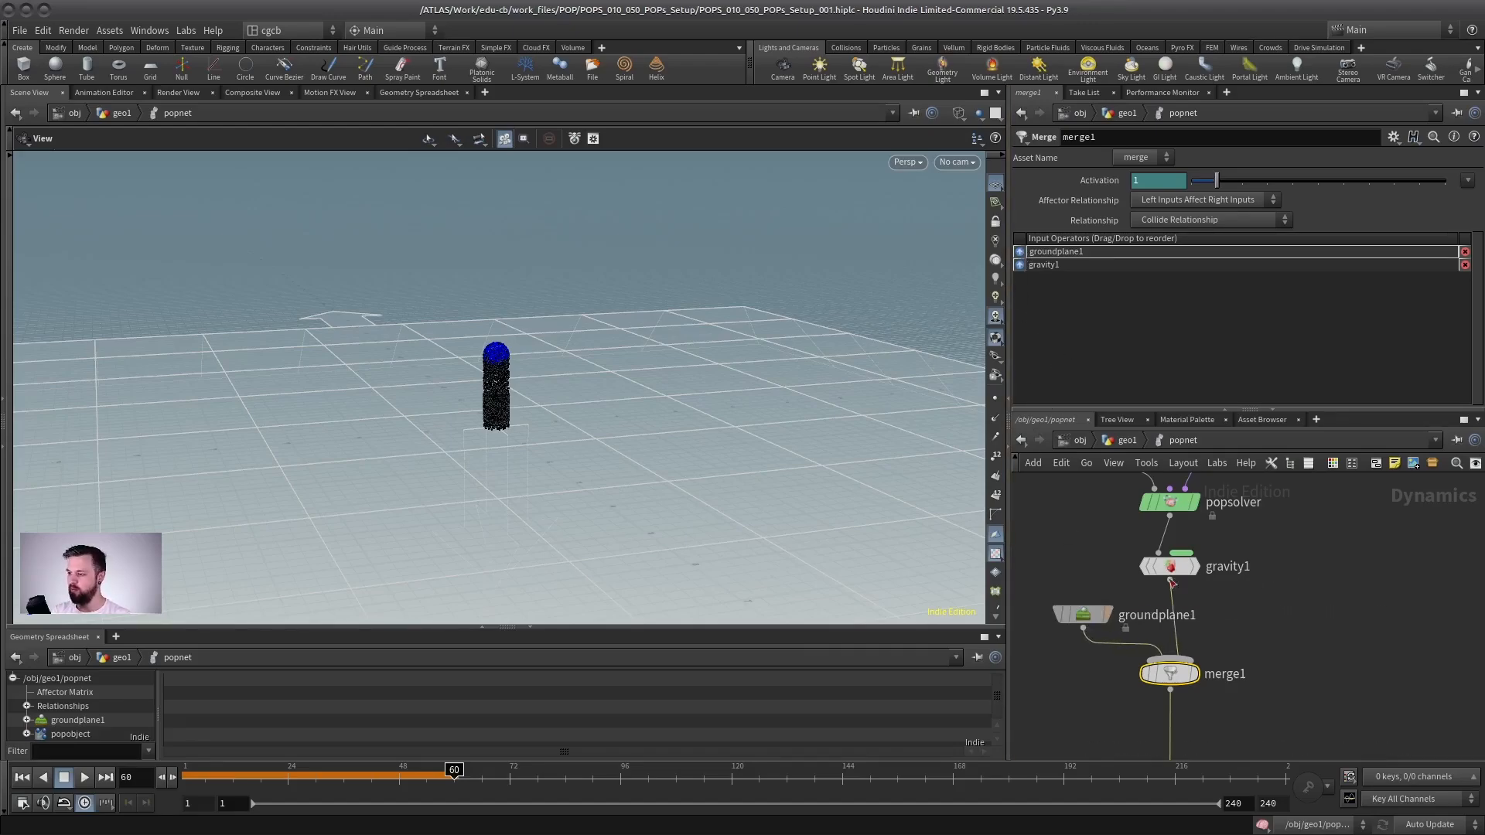
- Play the simulation from the first frame with groundplane1 as the first input, and restore gravity1 as merge1's first input
left_click(21, 776)
left_click(84, 777)
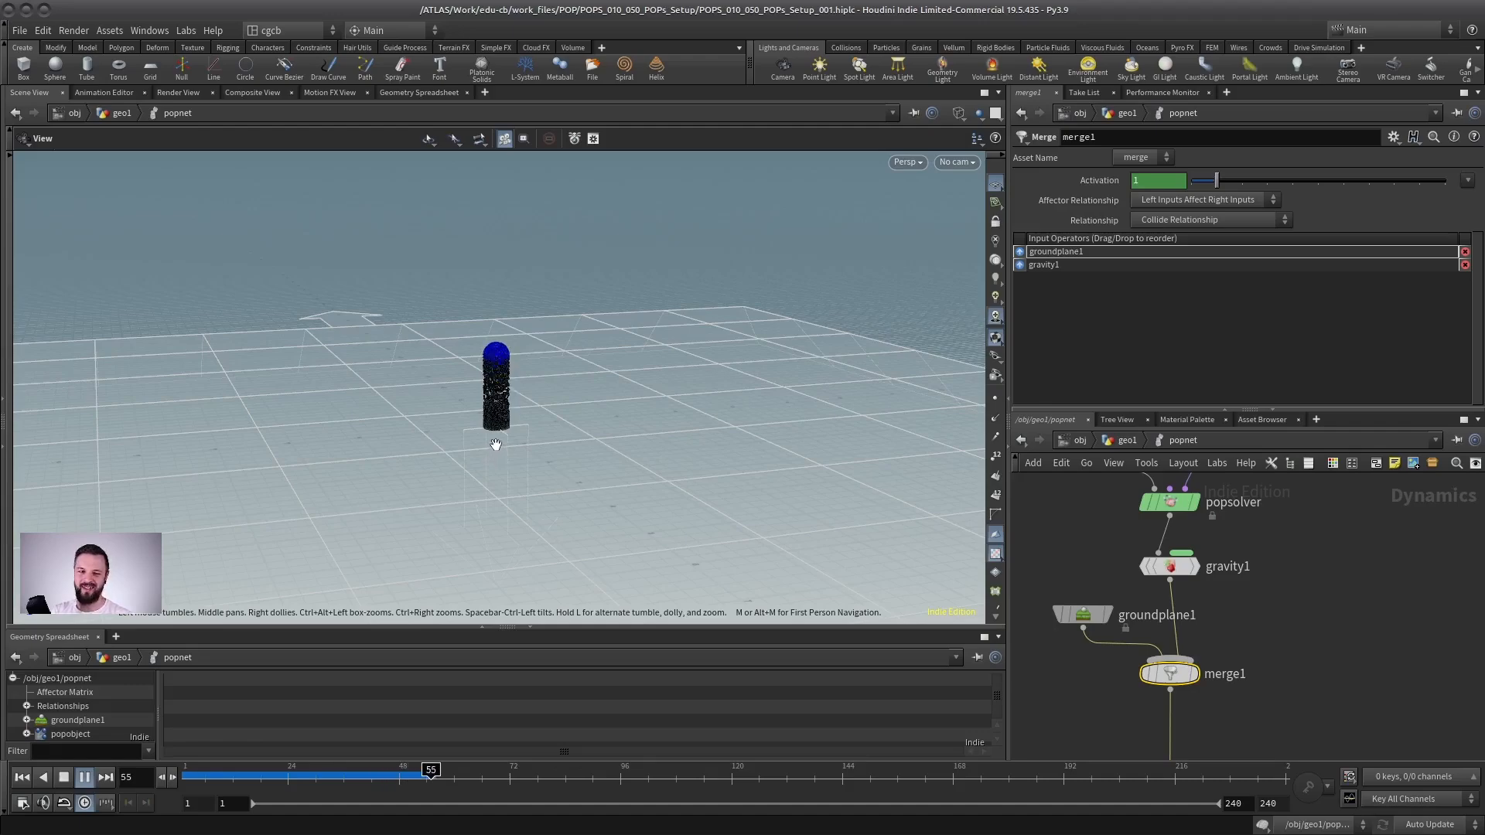
left_click(77, 778)
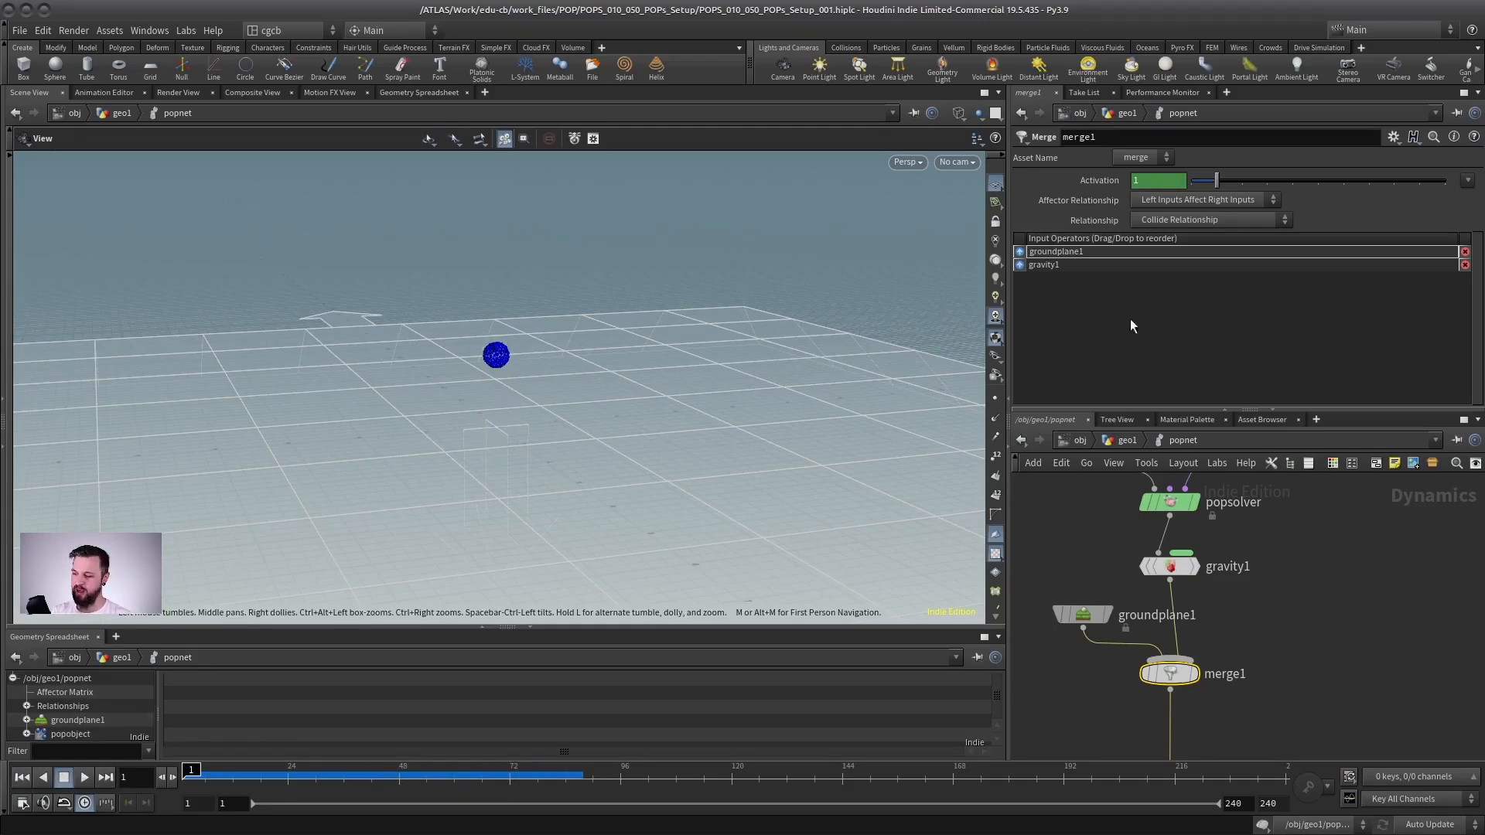
left_click_drag(1075, 249, 1021, 266)
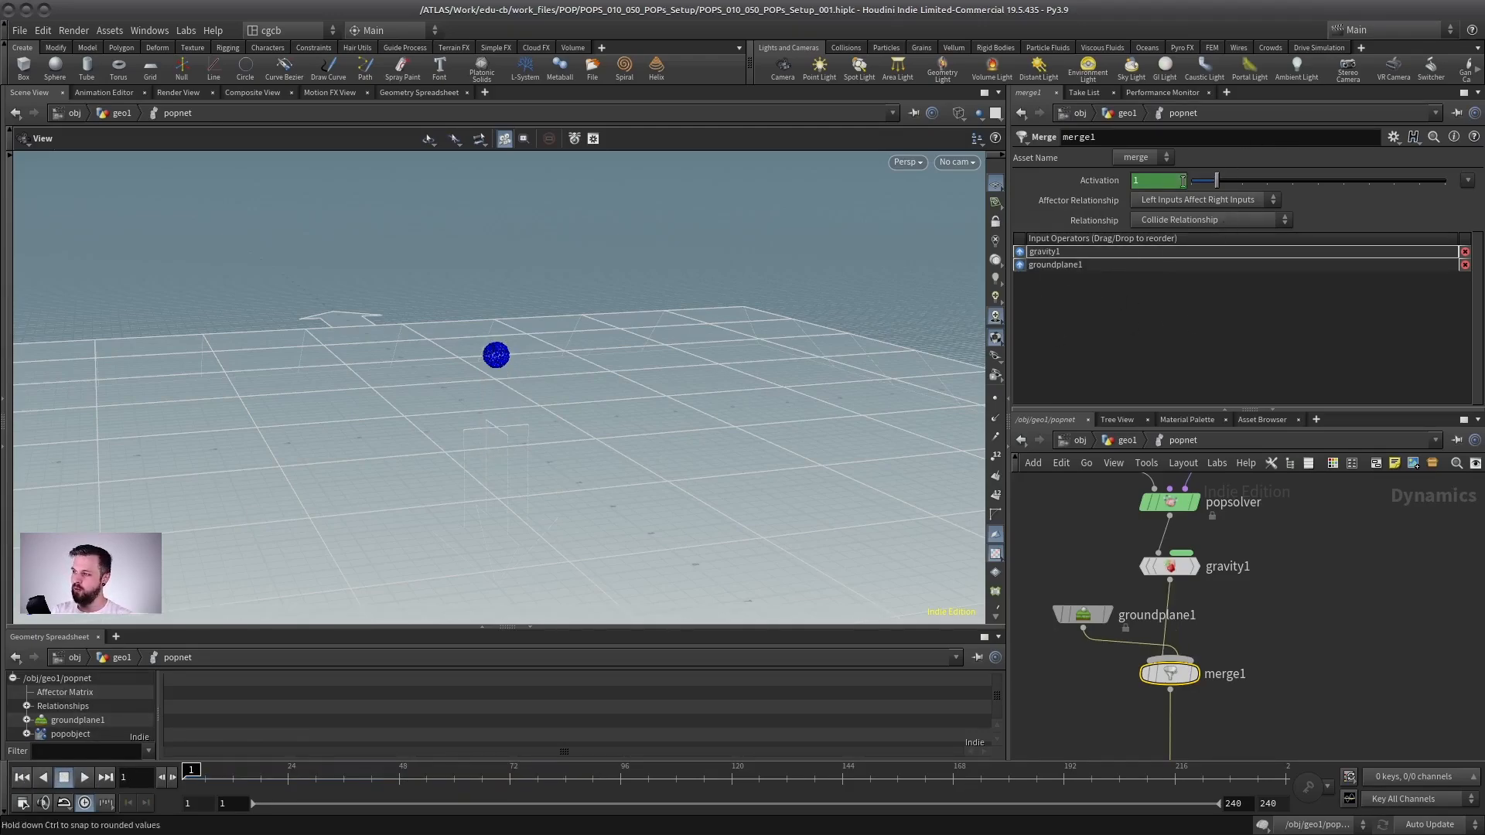
- Set merge1's Affector Relationship to Mutual with groundplane1 back on the right side of the chain, and play the simulation
left_click(1154, 197)
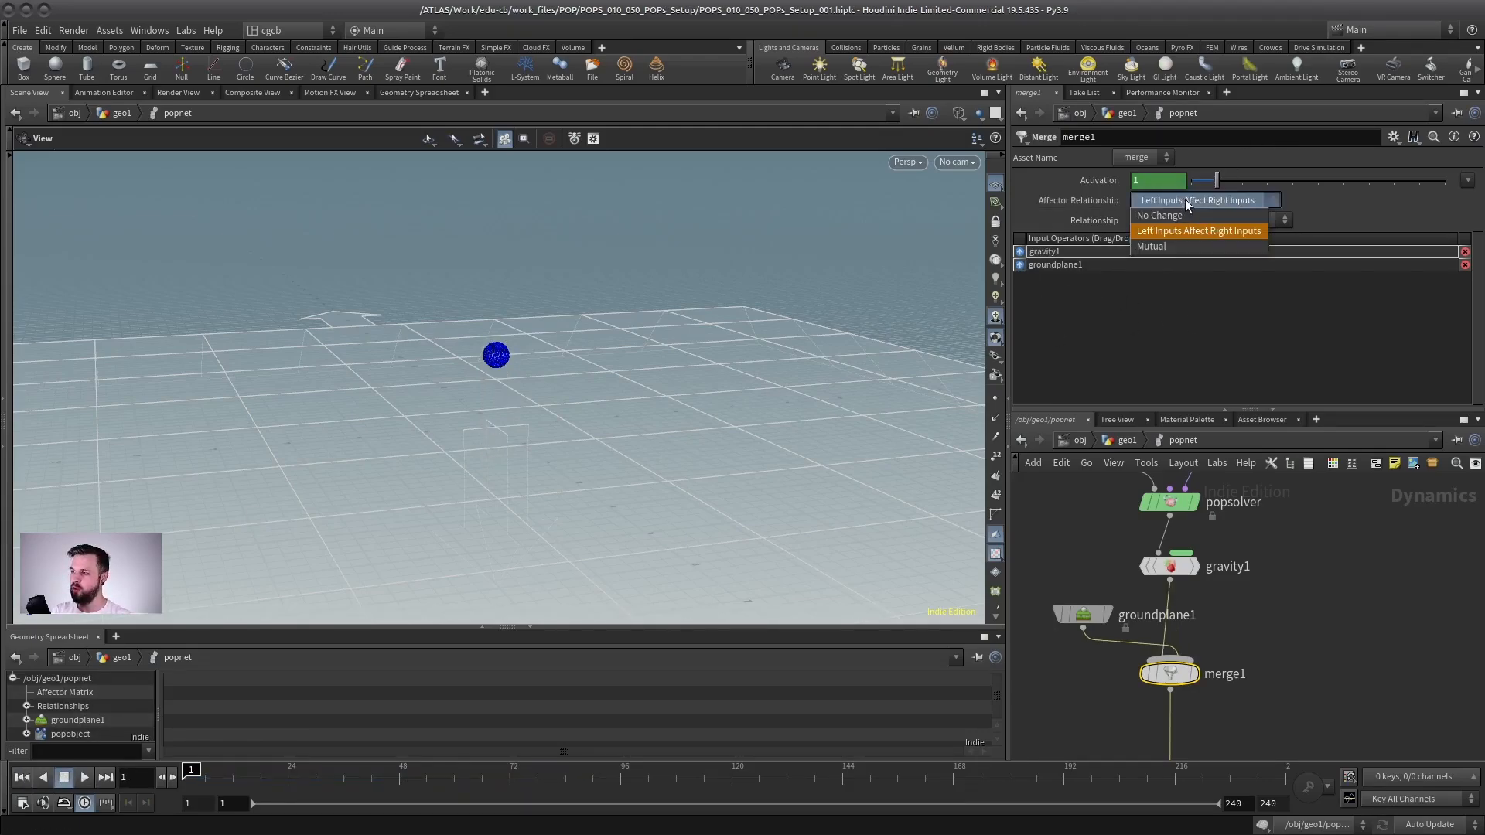
left_click(1150, 247)
left_click_drag(1106, 614, 1334, 599)
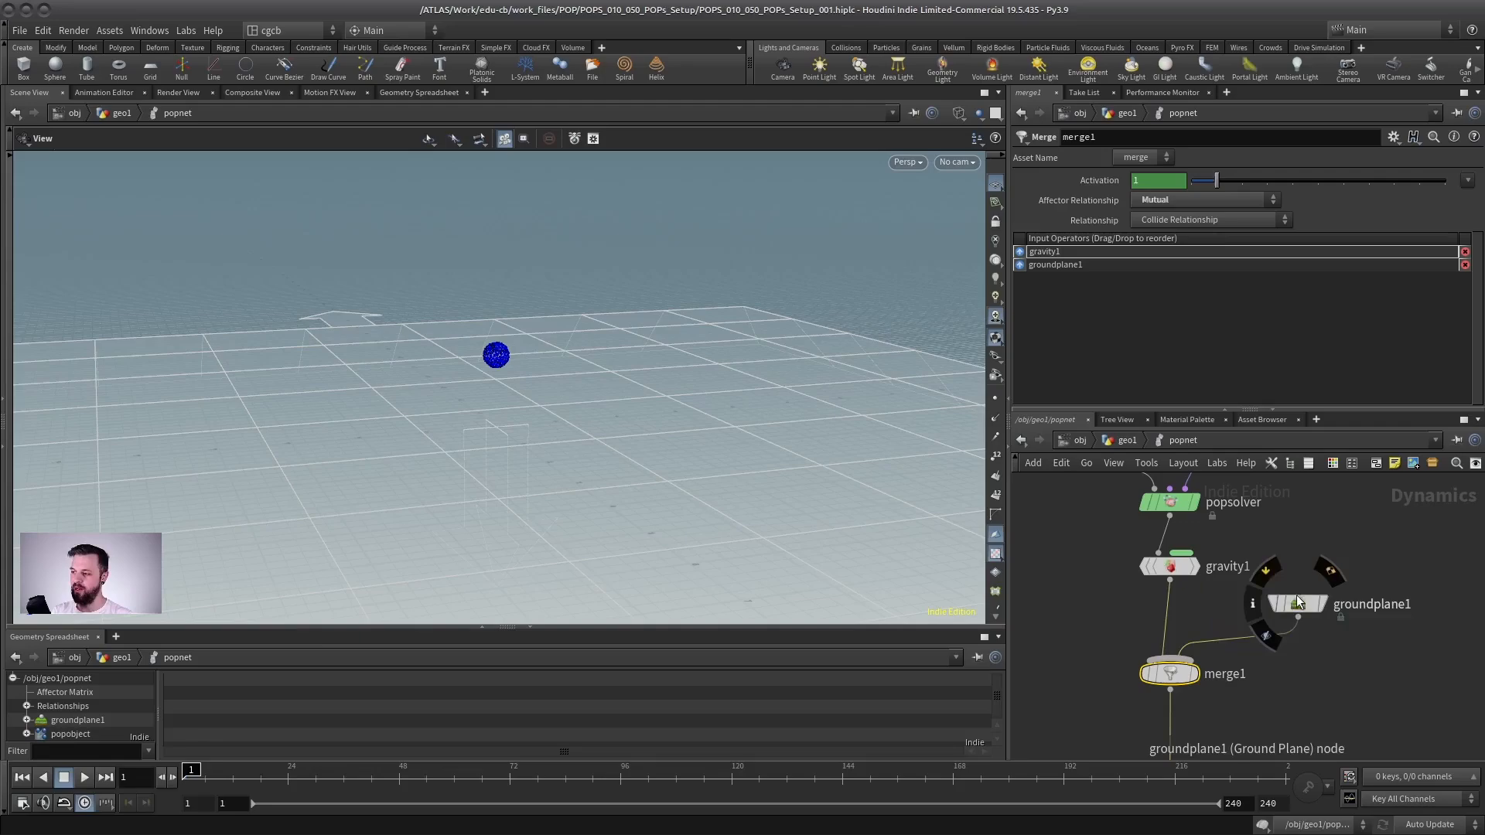
left_click_drag(1307, 603, 1295, 619)
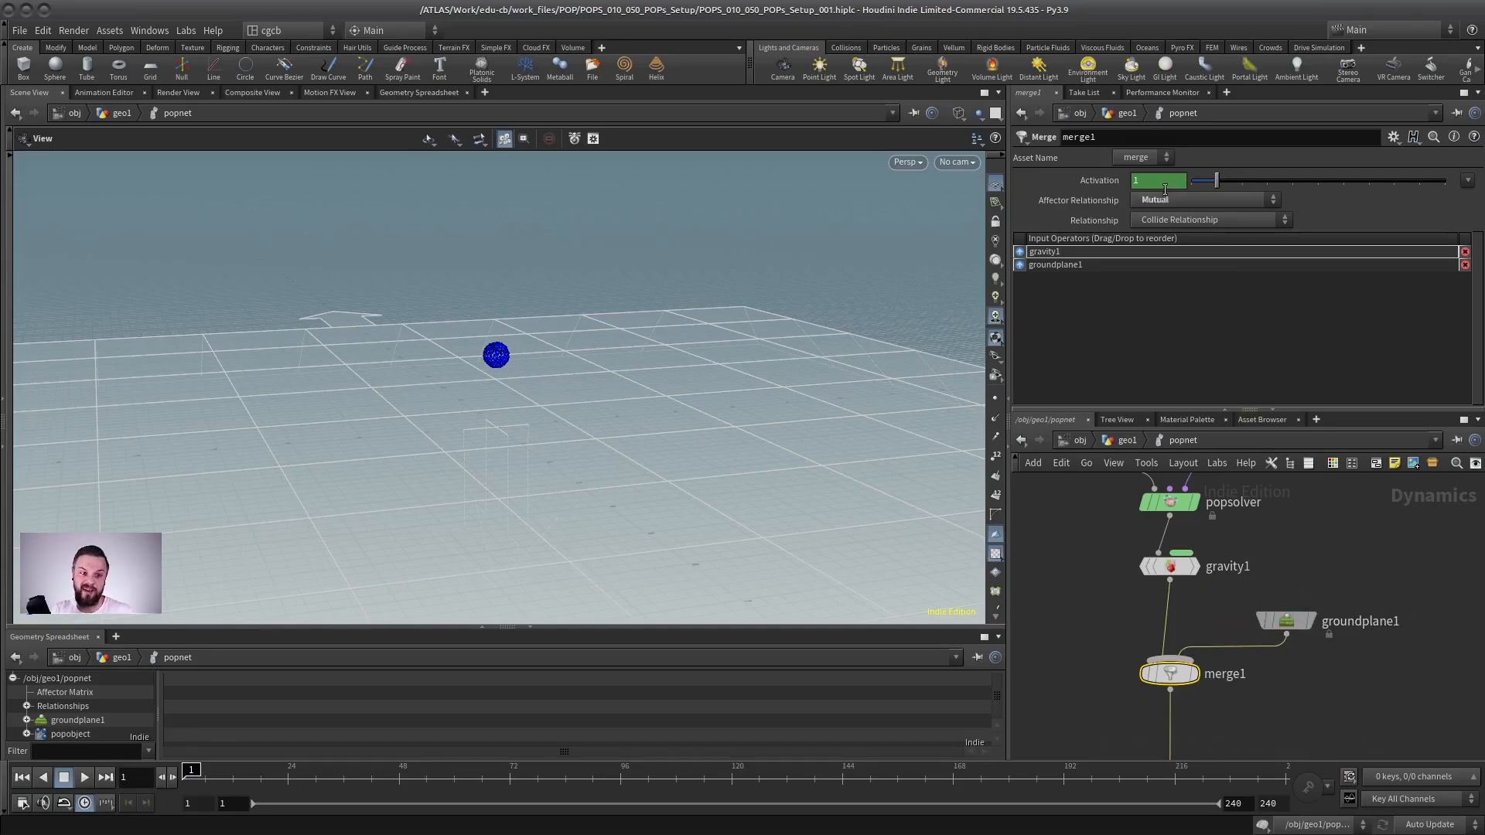
left_click(84, 778)
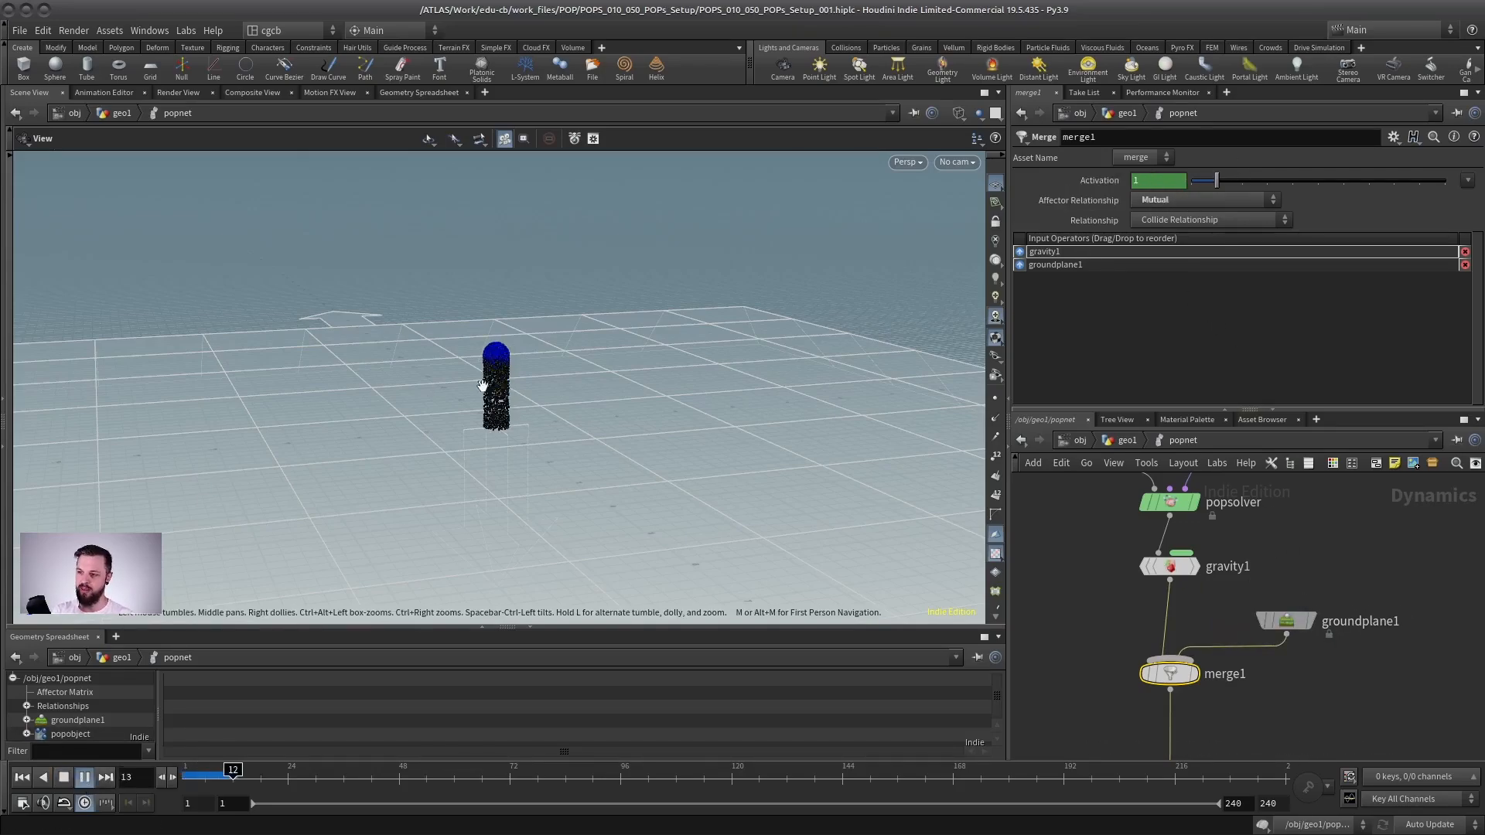
- Examine how the particles land on the ground plane up close, and scrub through the simulated frames
scroll(772, 374, "up", 2)
left_click_drag(771, 374, 550, 394)
scroll(580, 397, "up", 3)
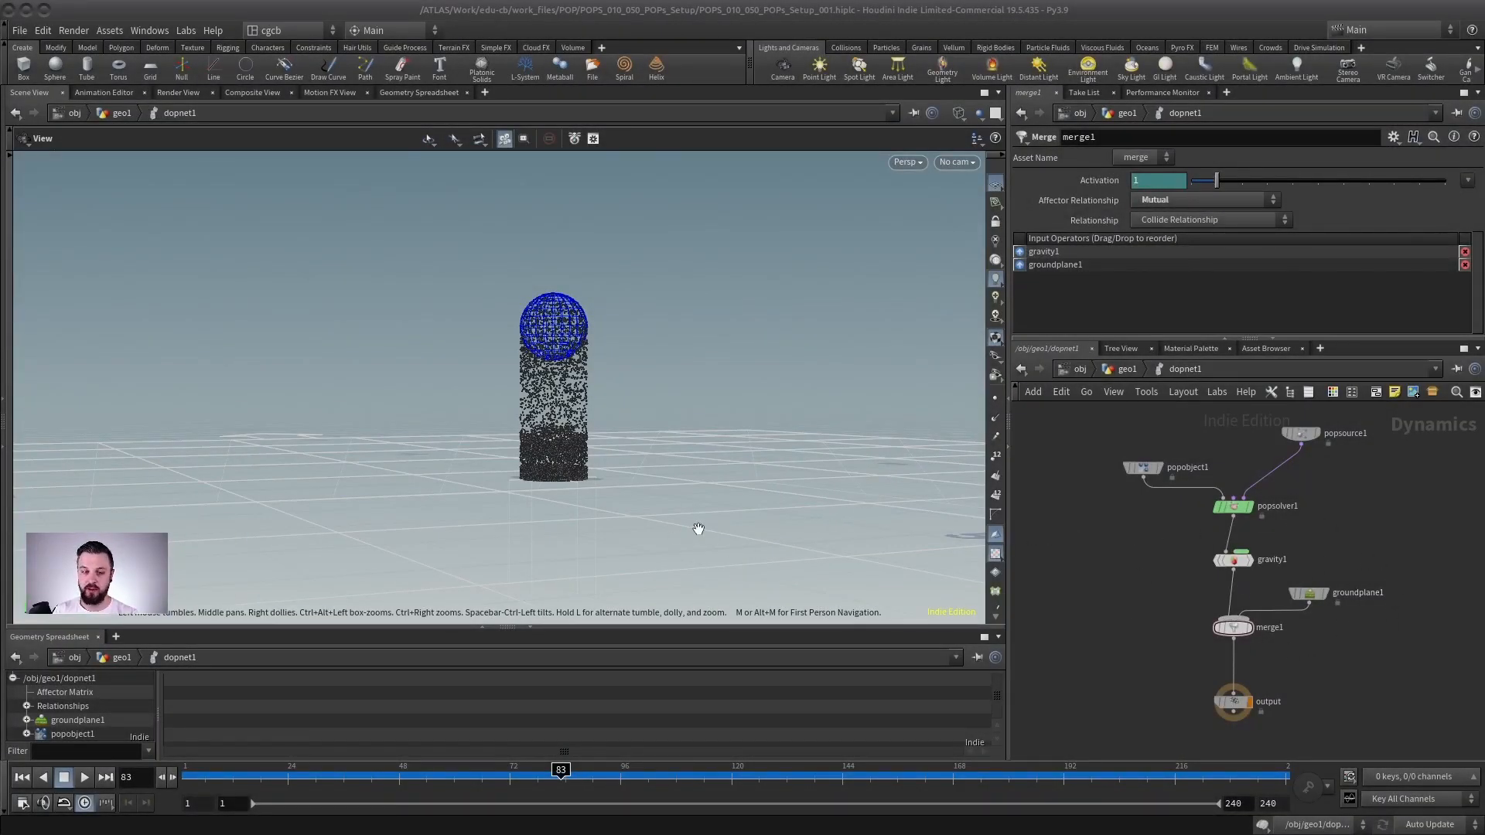
left_click_drag(255, 778, 558, 772)
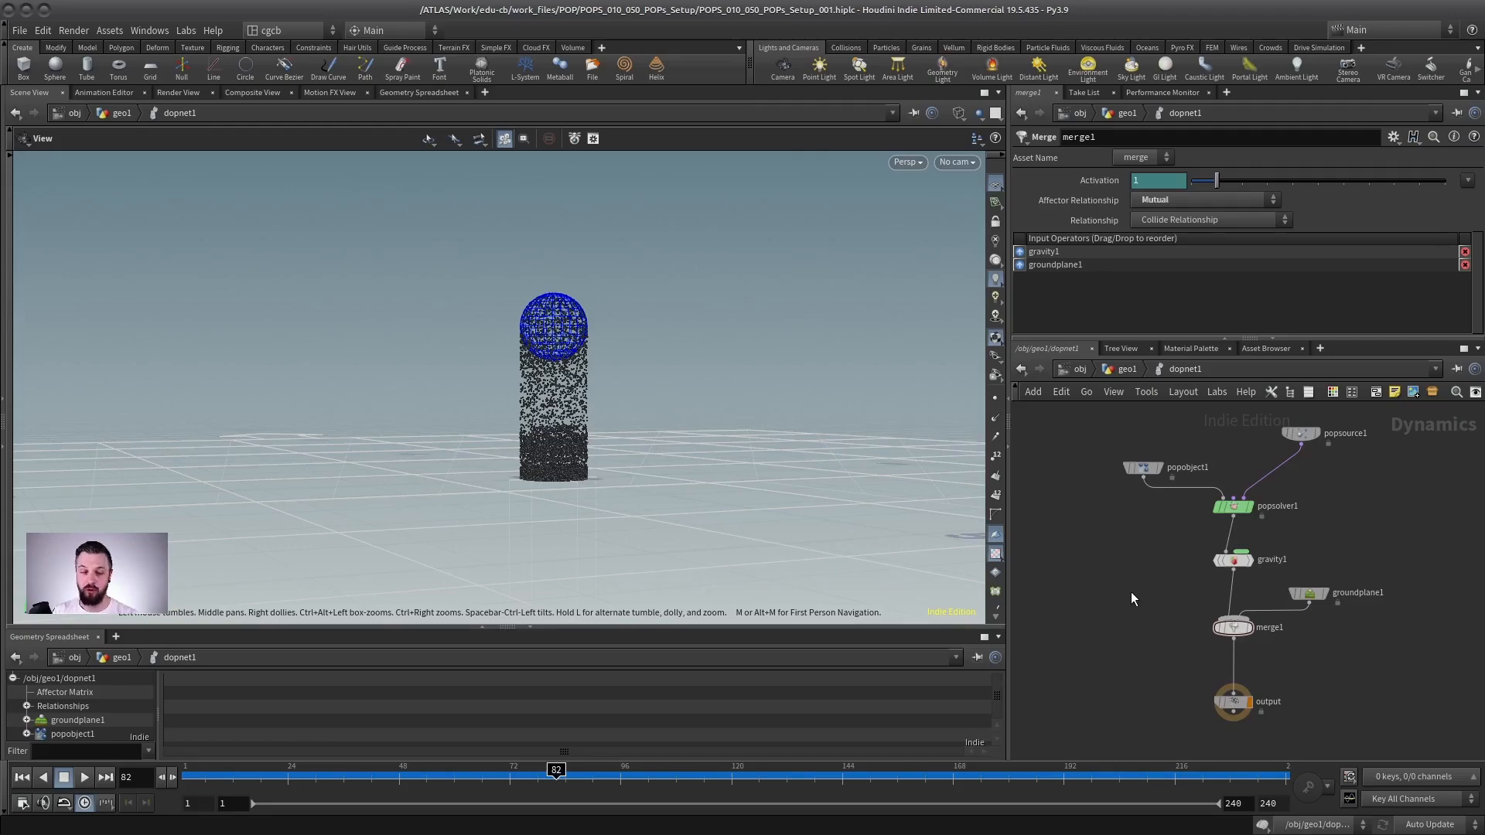
left_click_drag(391, 779, 664, 772)
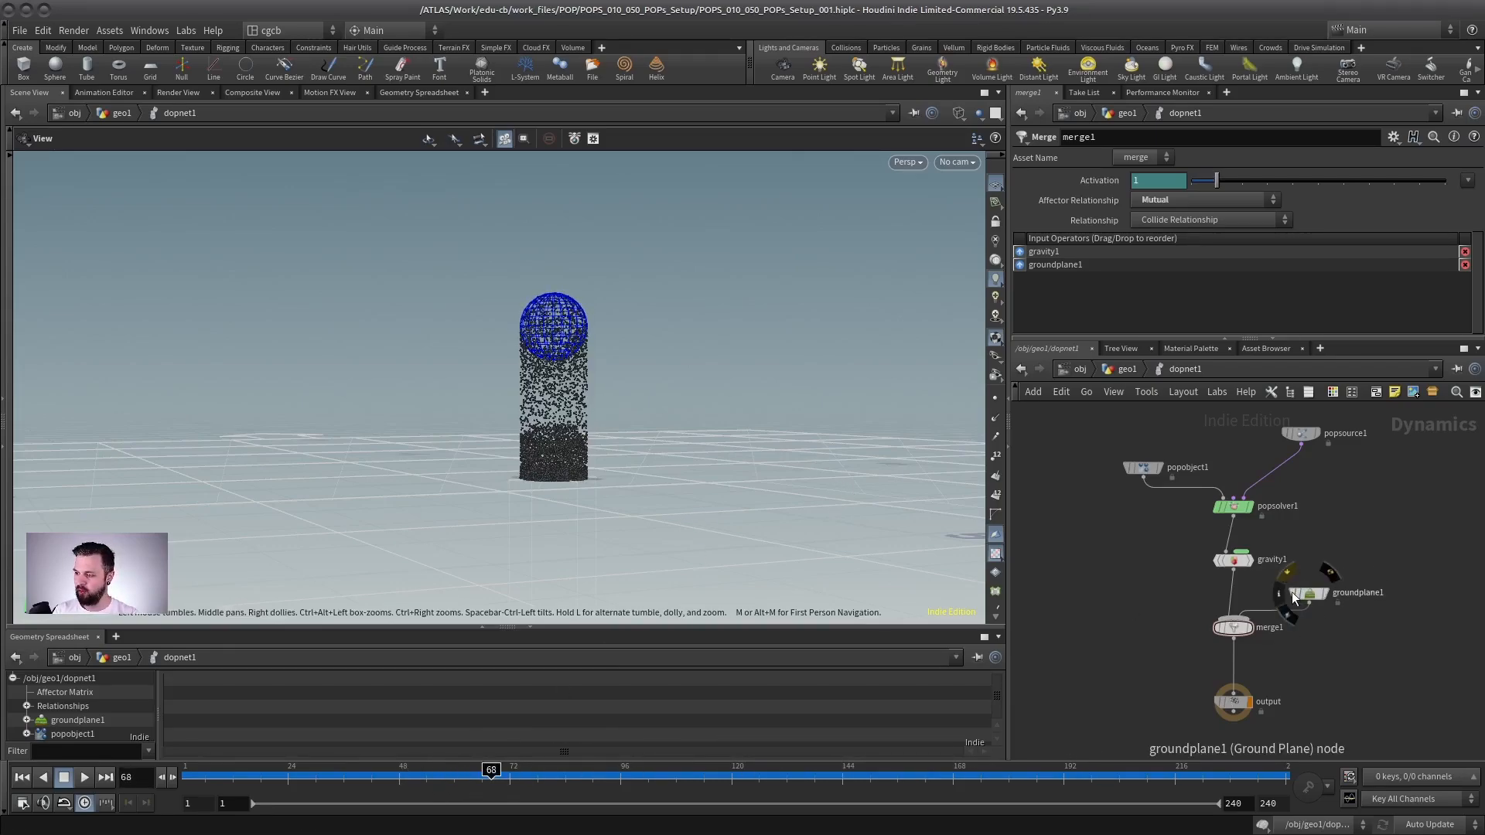
- Bypass groundplane1 and play the simulation from the first frame without the ground plane
left_click(1292, 593)
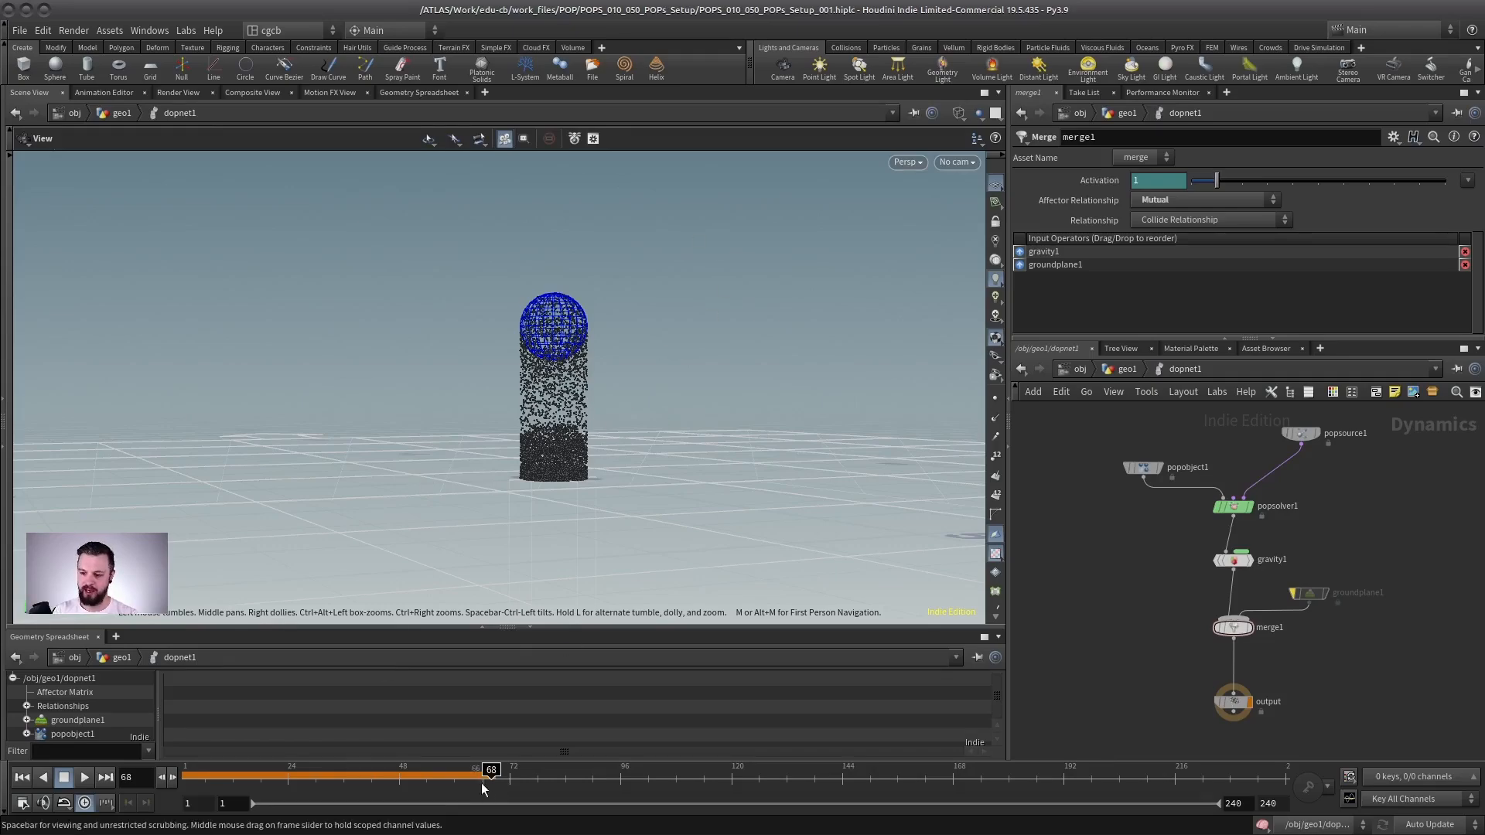
left_click(21, 778)
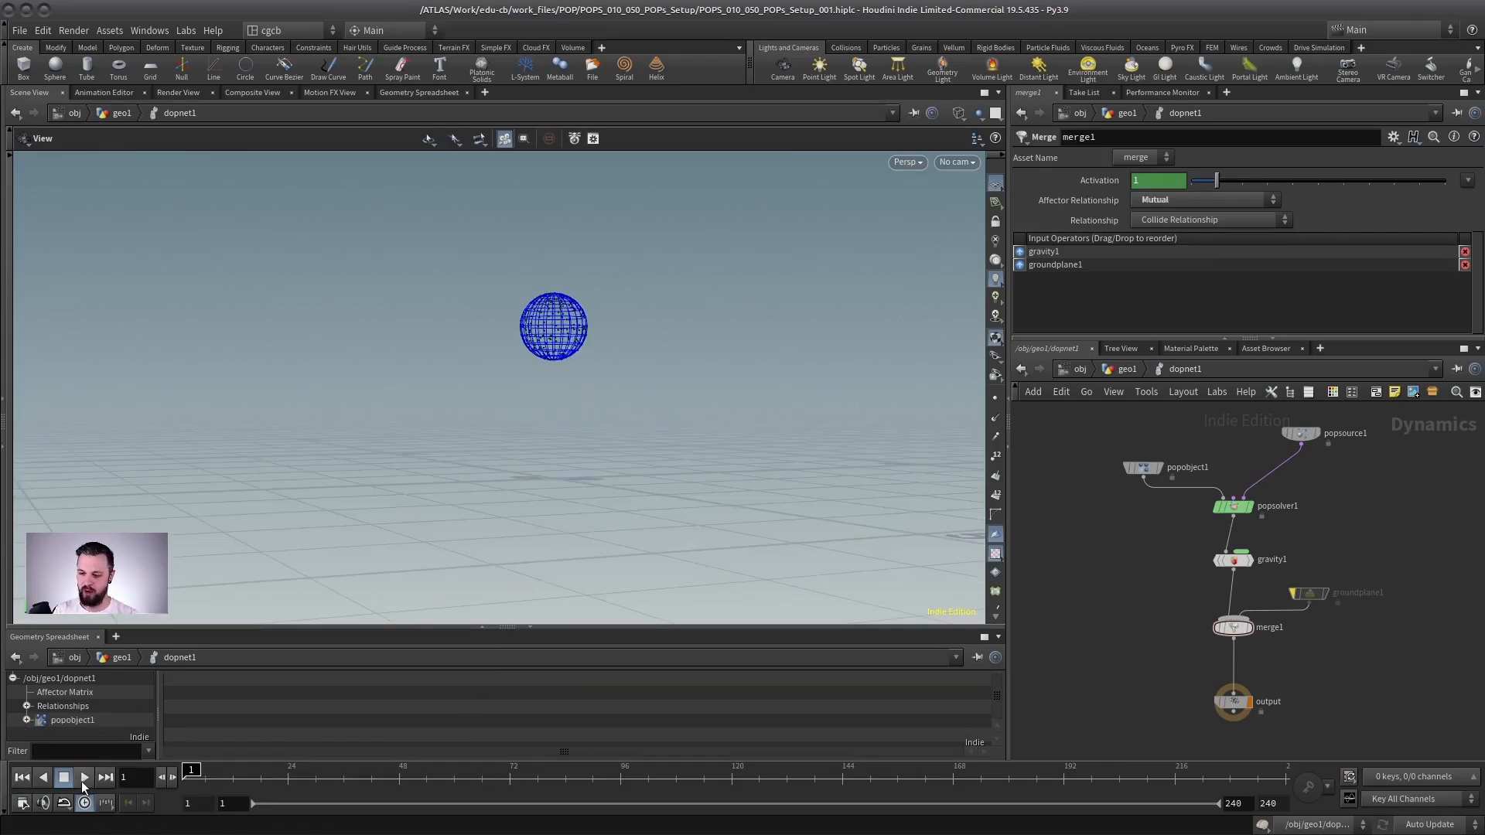
left_click(84, 777)
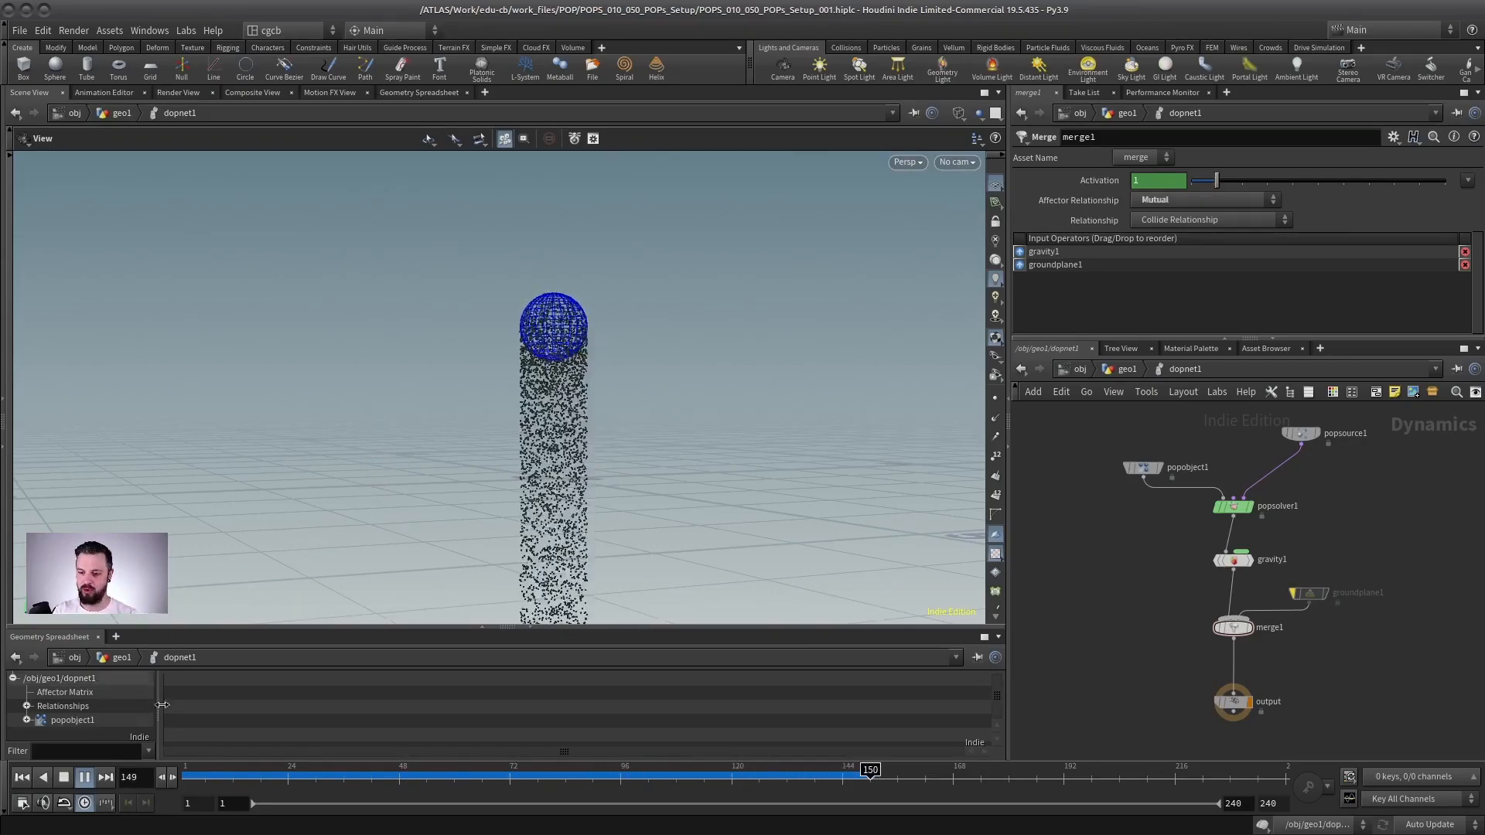
left_click(64, 777)
left_click(80, 777)
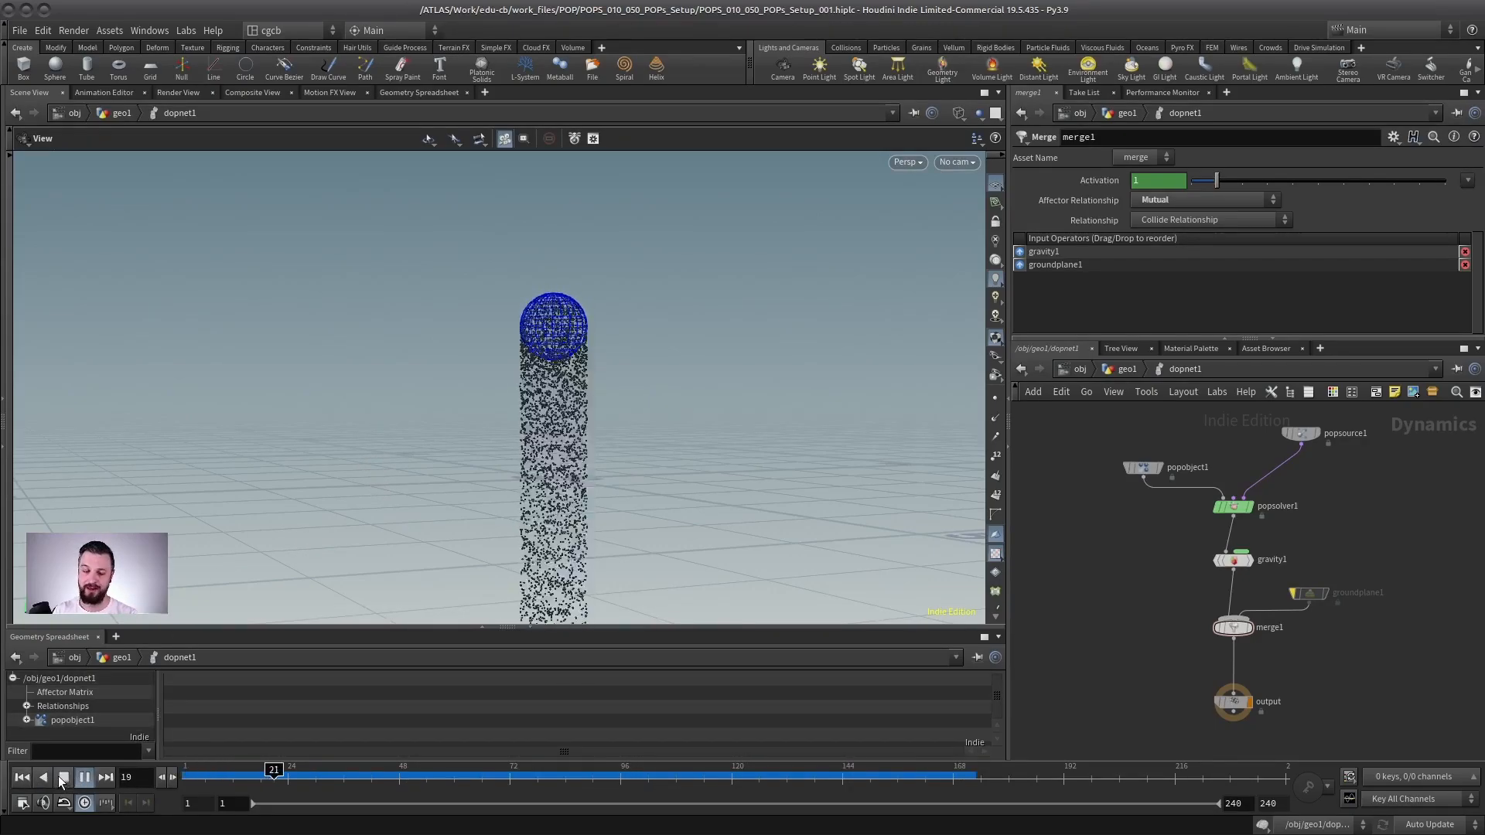
left_click(64, 778)
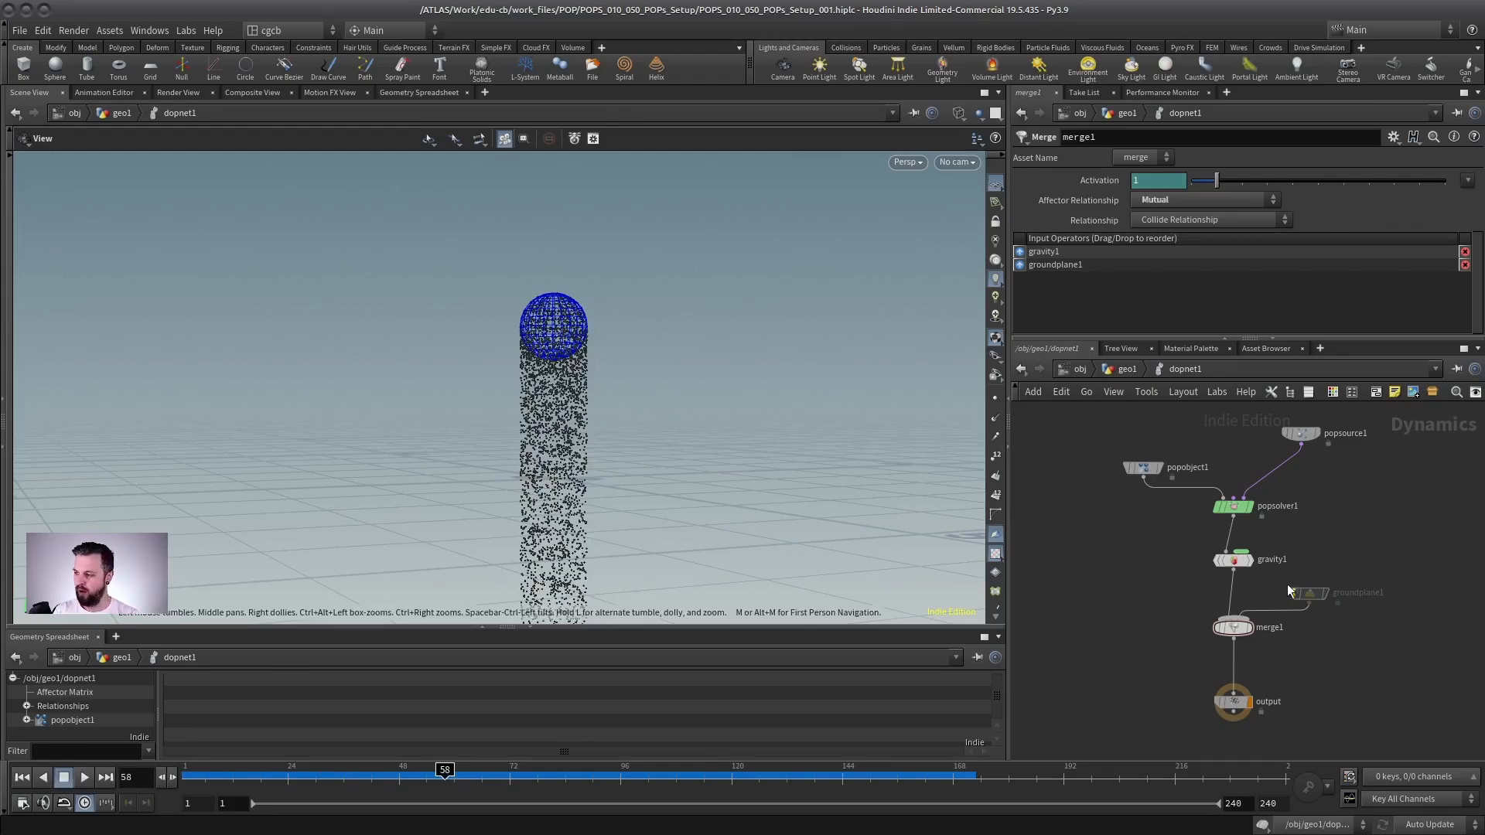
- Re-enable groundplane1 and play the simulation from the first frame
left_click(1293, 593)
left_click(21, 778)
left_click(85, 778)
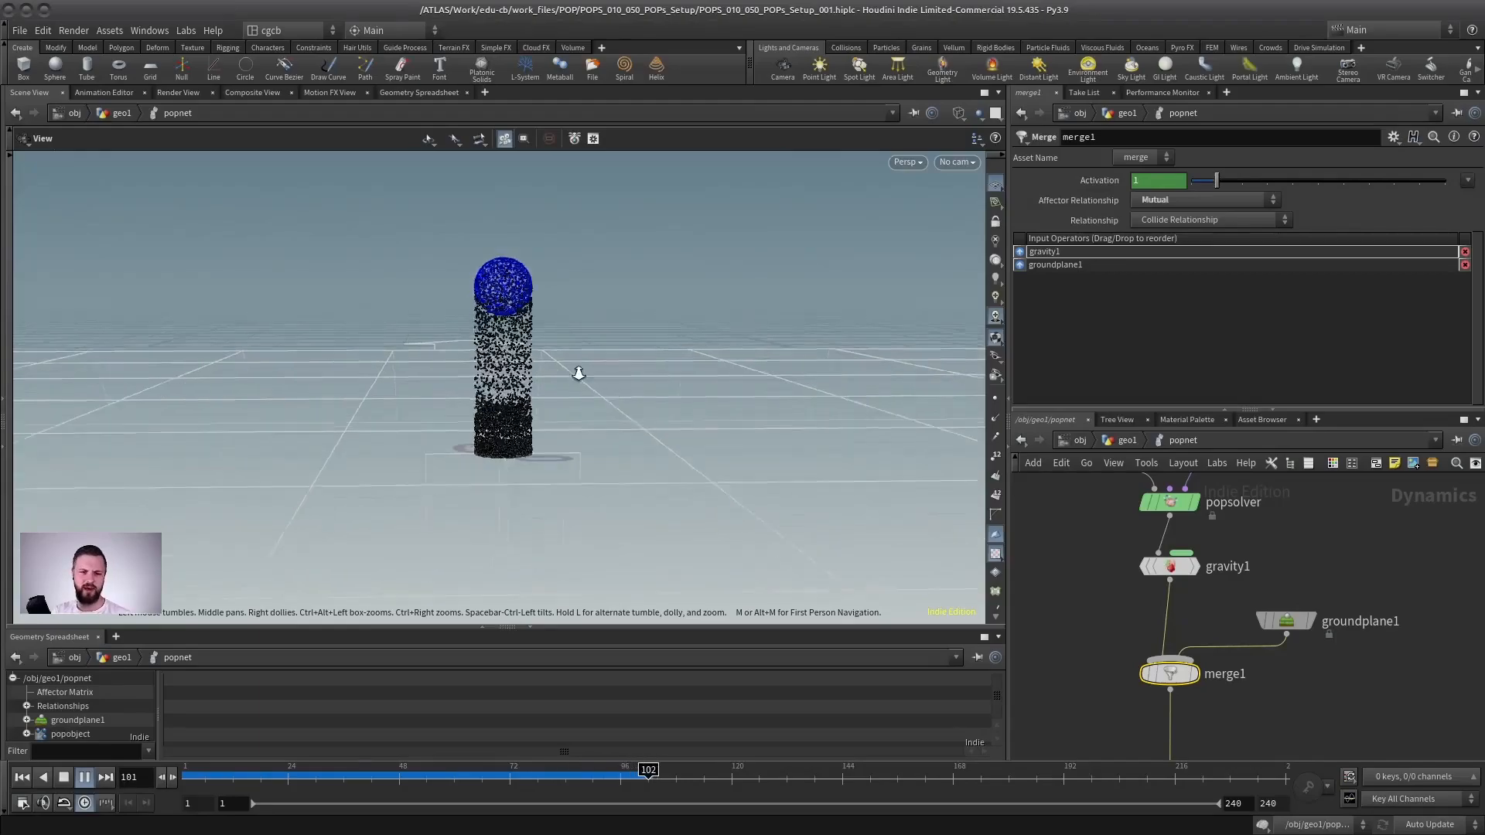
- Inspect the particle column above the ground plane from several angles during playback, stop it and return to the first frame
right_click_drag(579, 374, 580, 363)
left_click_drag(581, 364, 600, 291)
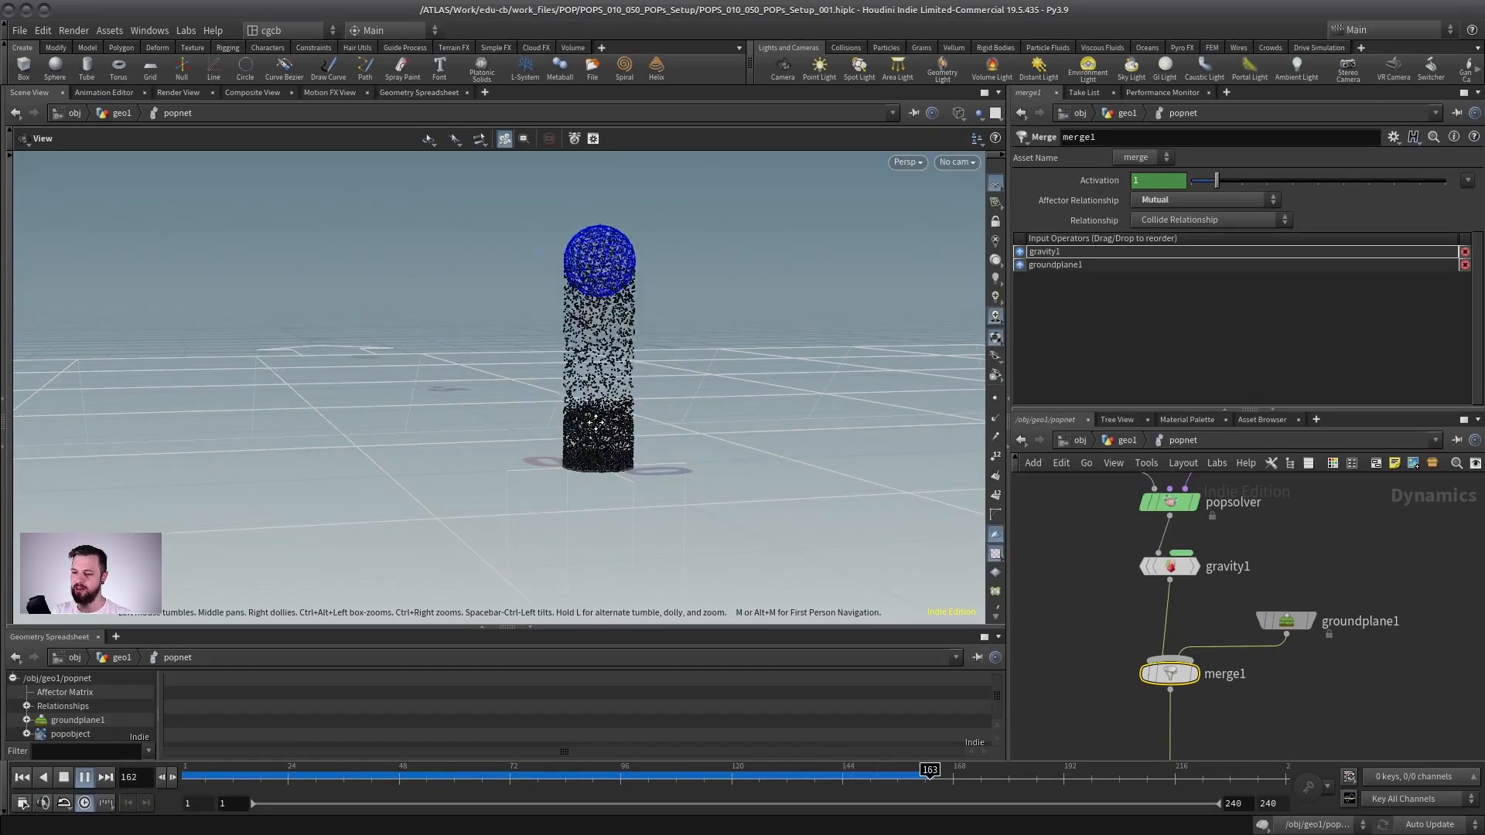
left_click_drag(604, 465, 464, 387)
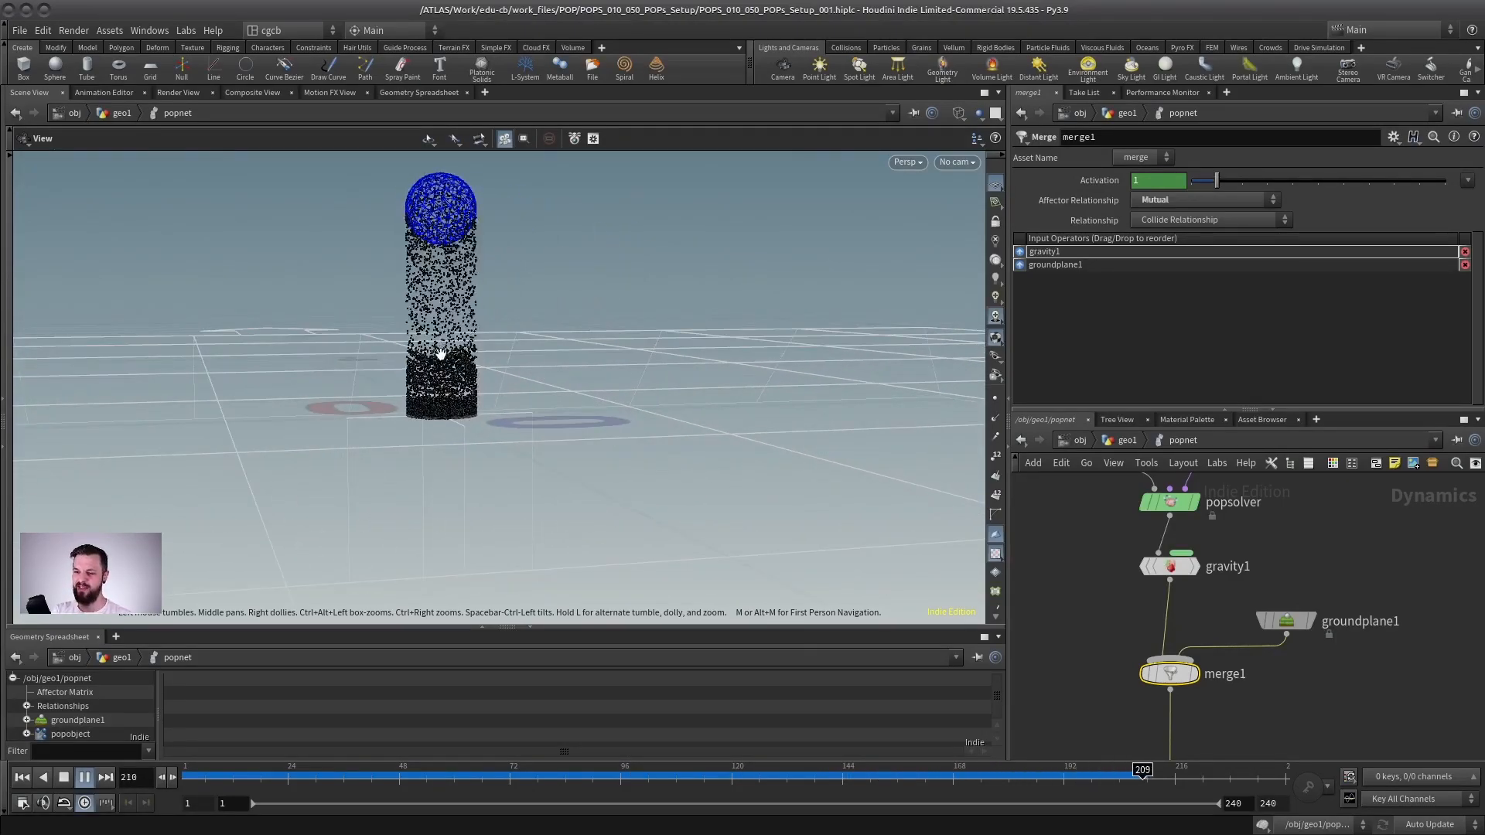
left_click_drag(493, 329, 449, 435)
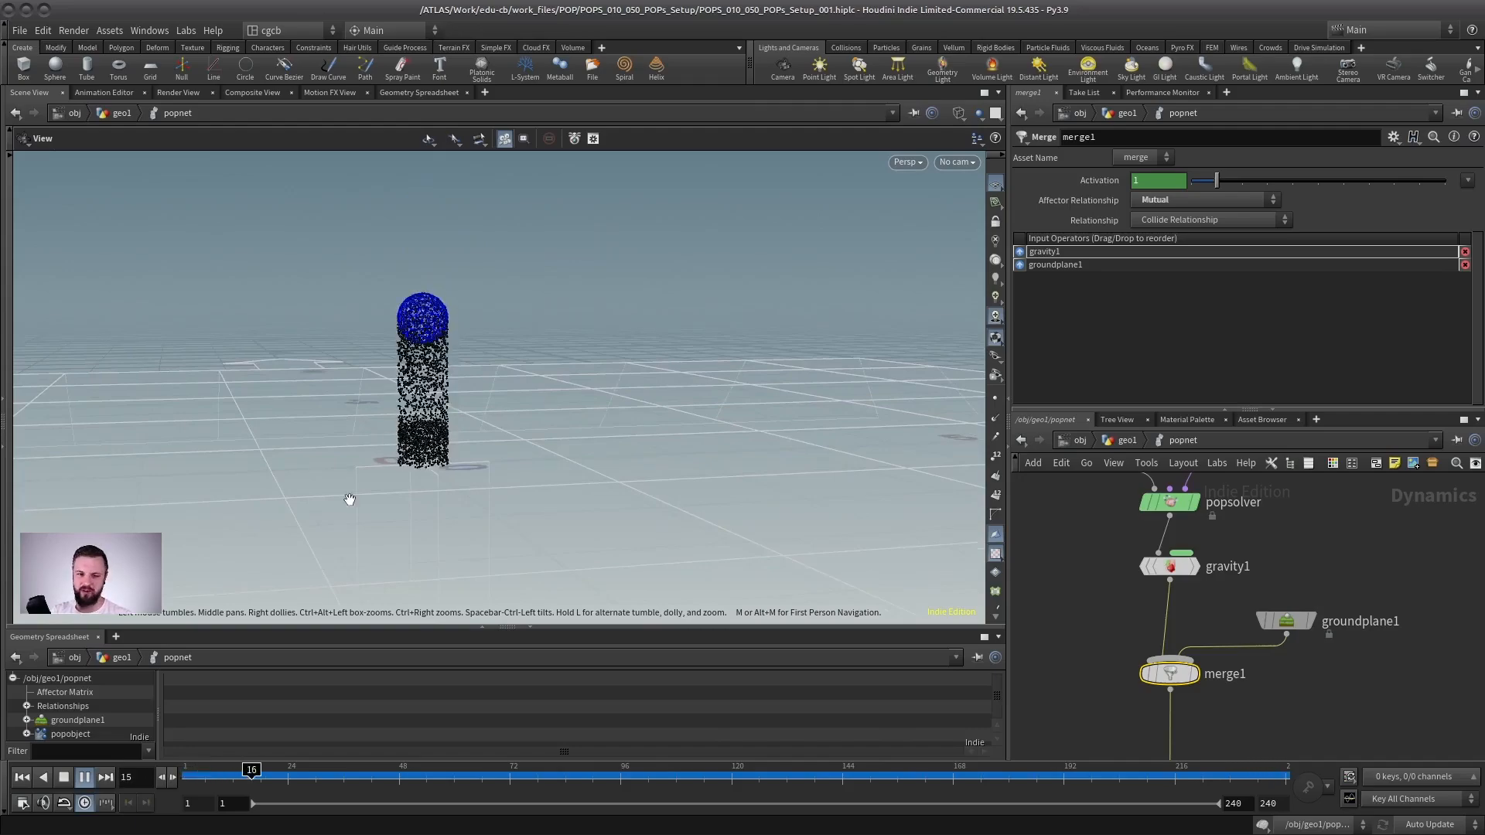
left_click(64, 777)
left_click(22, 778)
- Go up to the geo1 network to check how sphere1 feeds popnet, and re-enter popnet
scroll(1301, 549, "down", 3)
scroll(1270, 559, "down", 2)
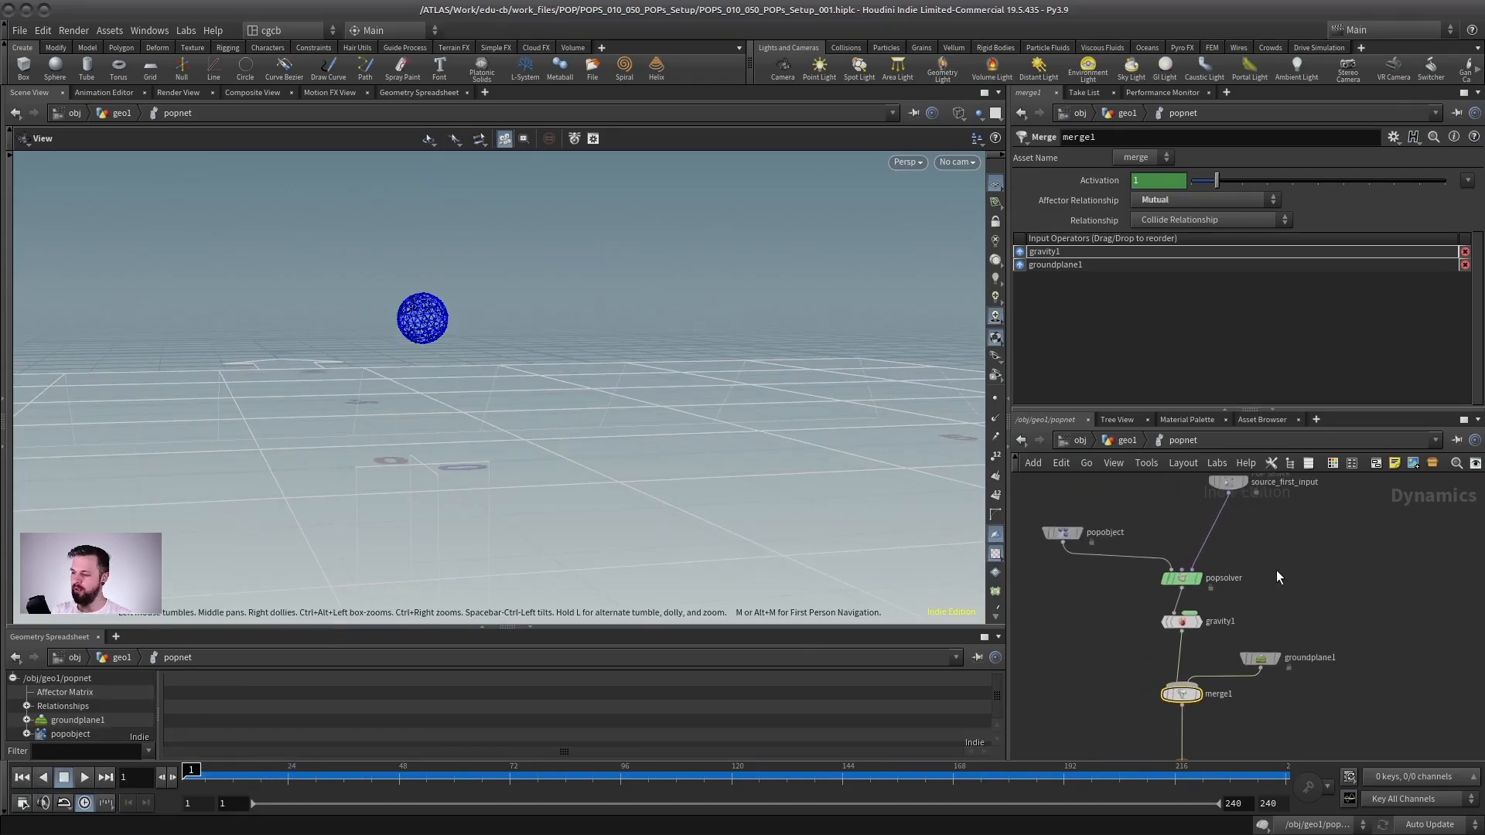
left_click_drag(392, 349, 448, 354)
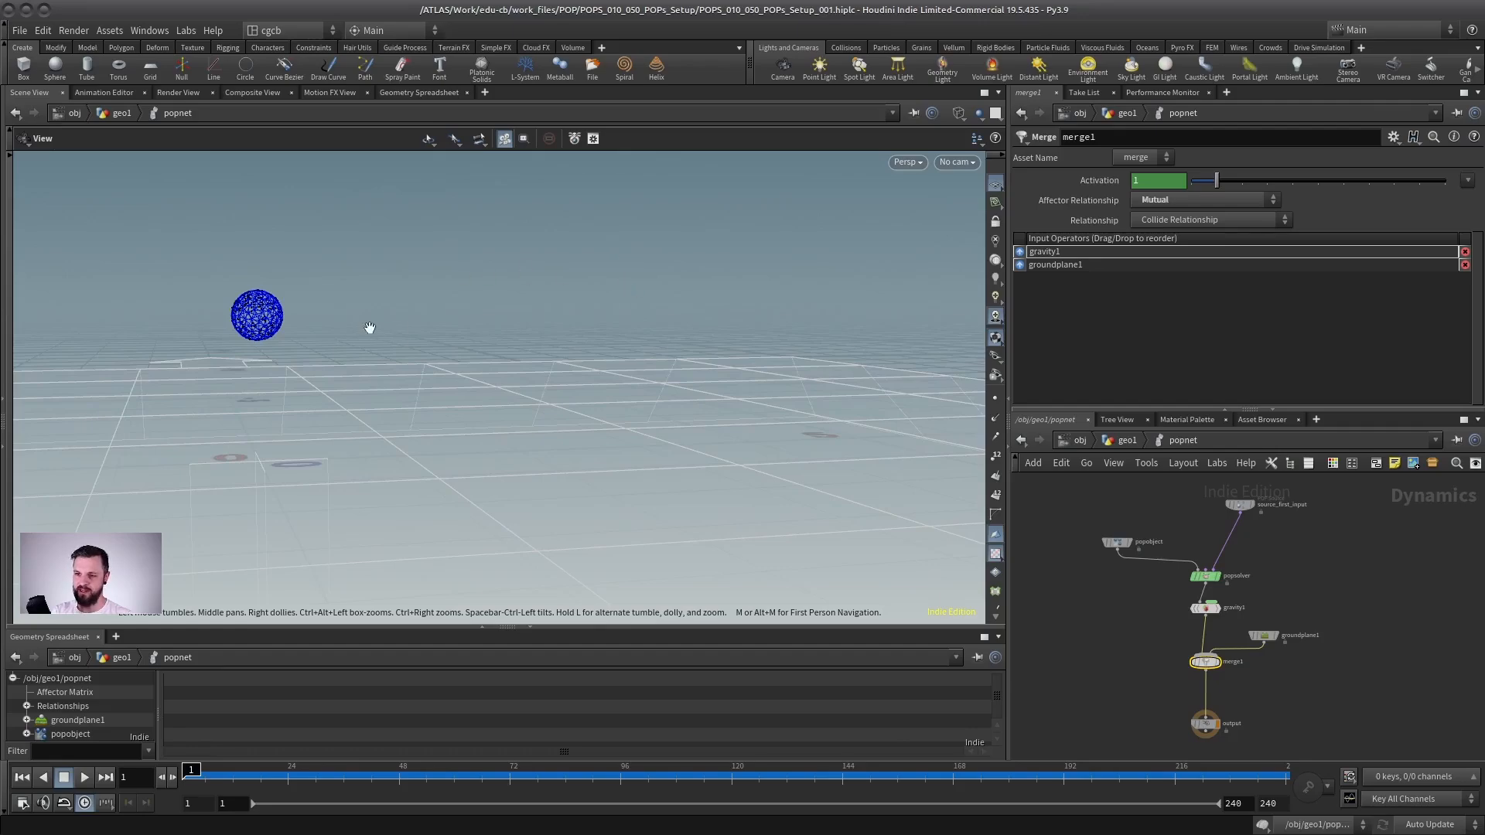
left_click_drag(370, 328, 308, 331)
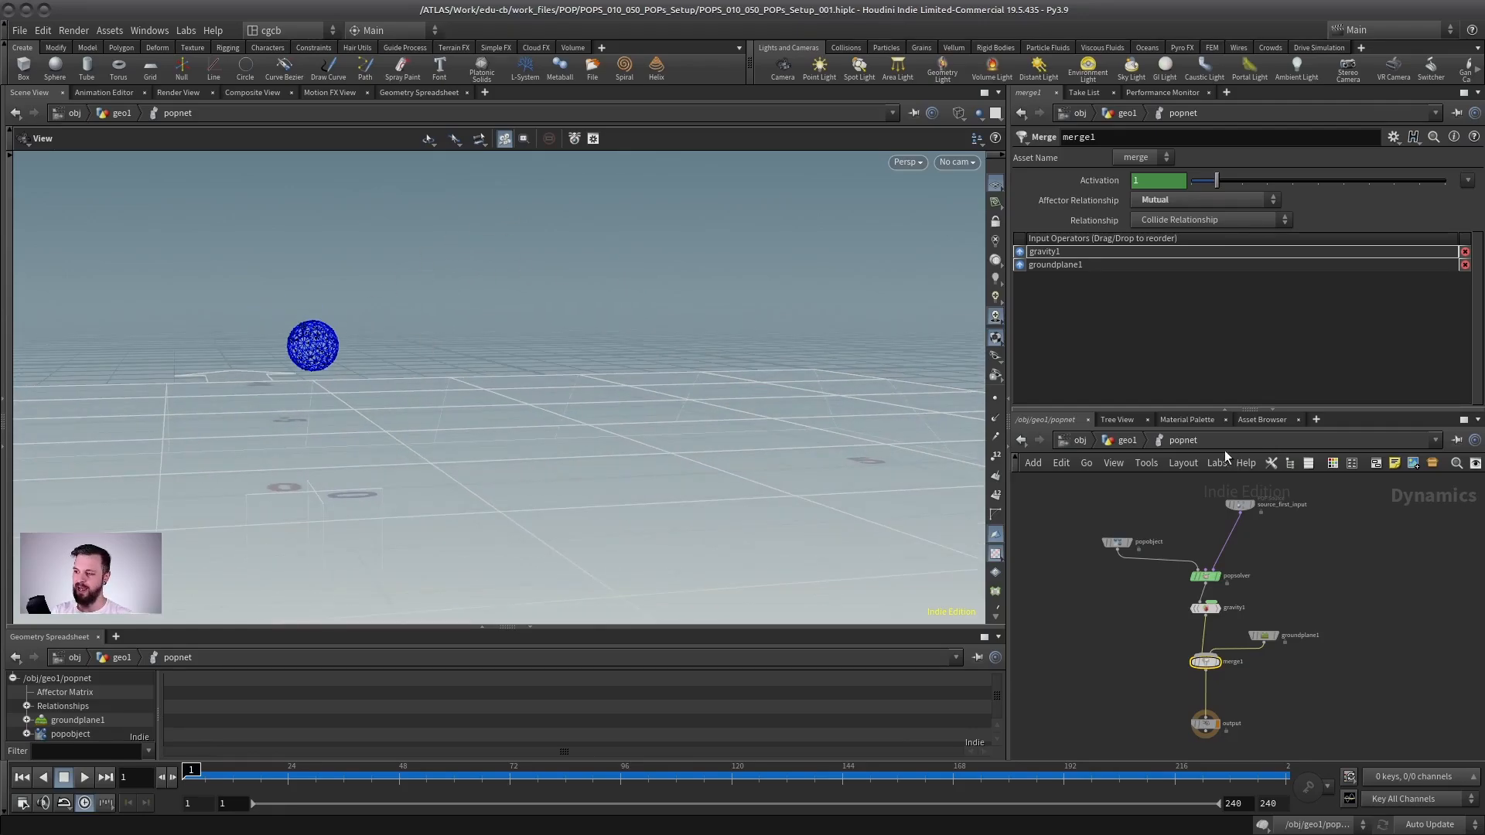
left_click(1122, 443)
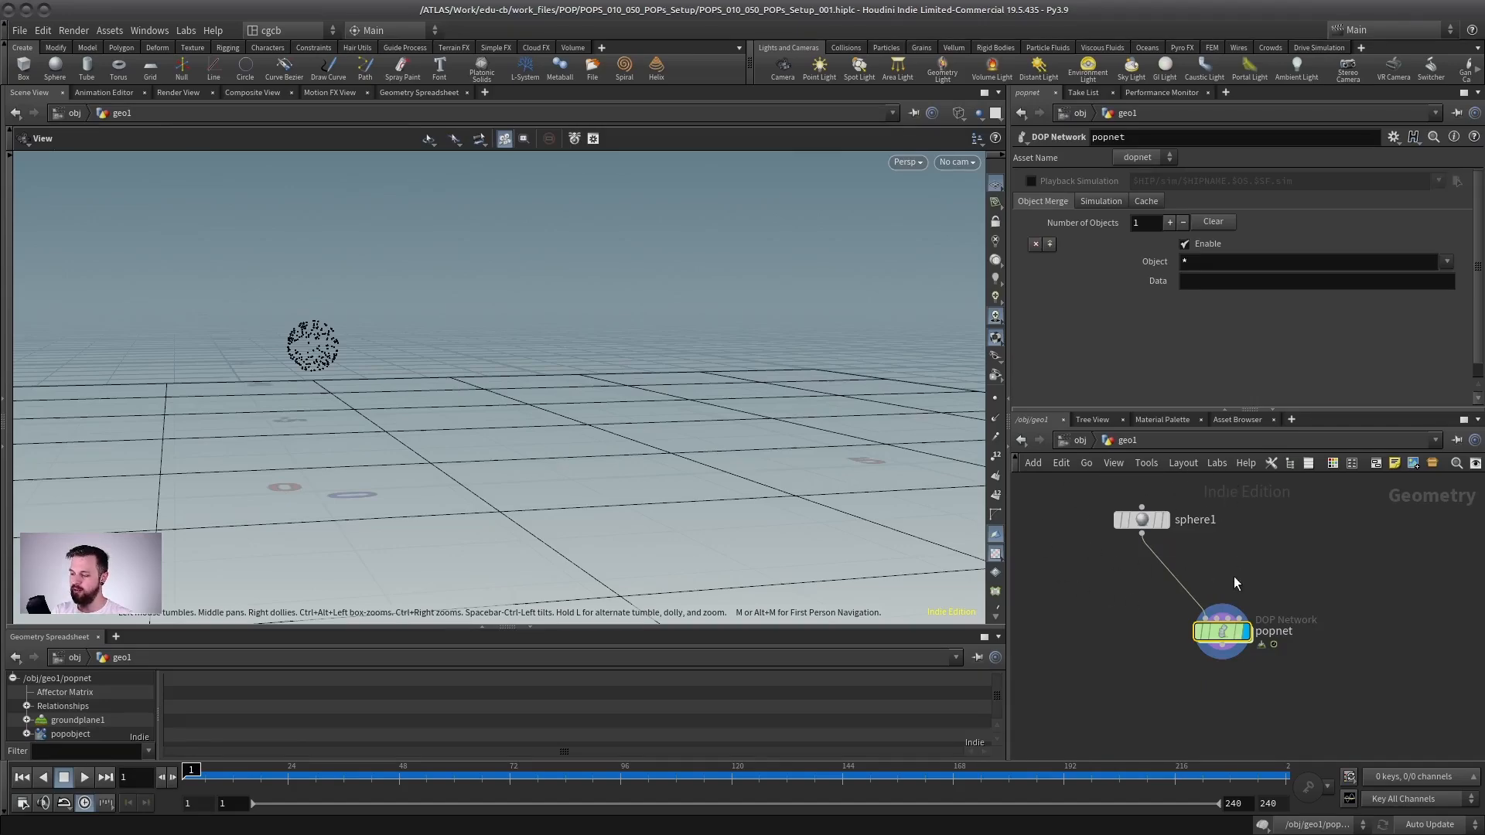
left_click_drag(1223, 632, 1219, 633)
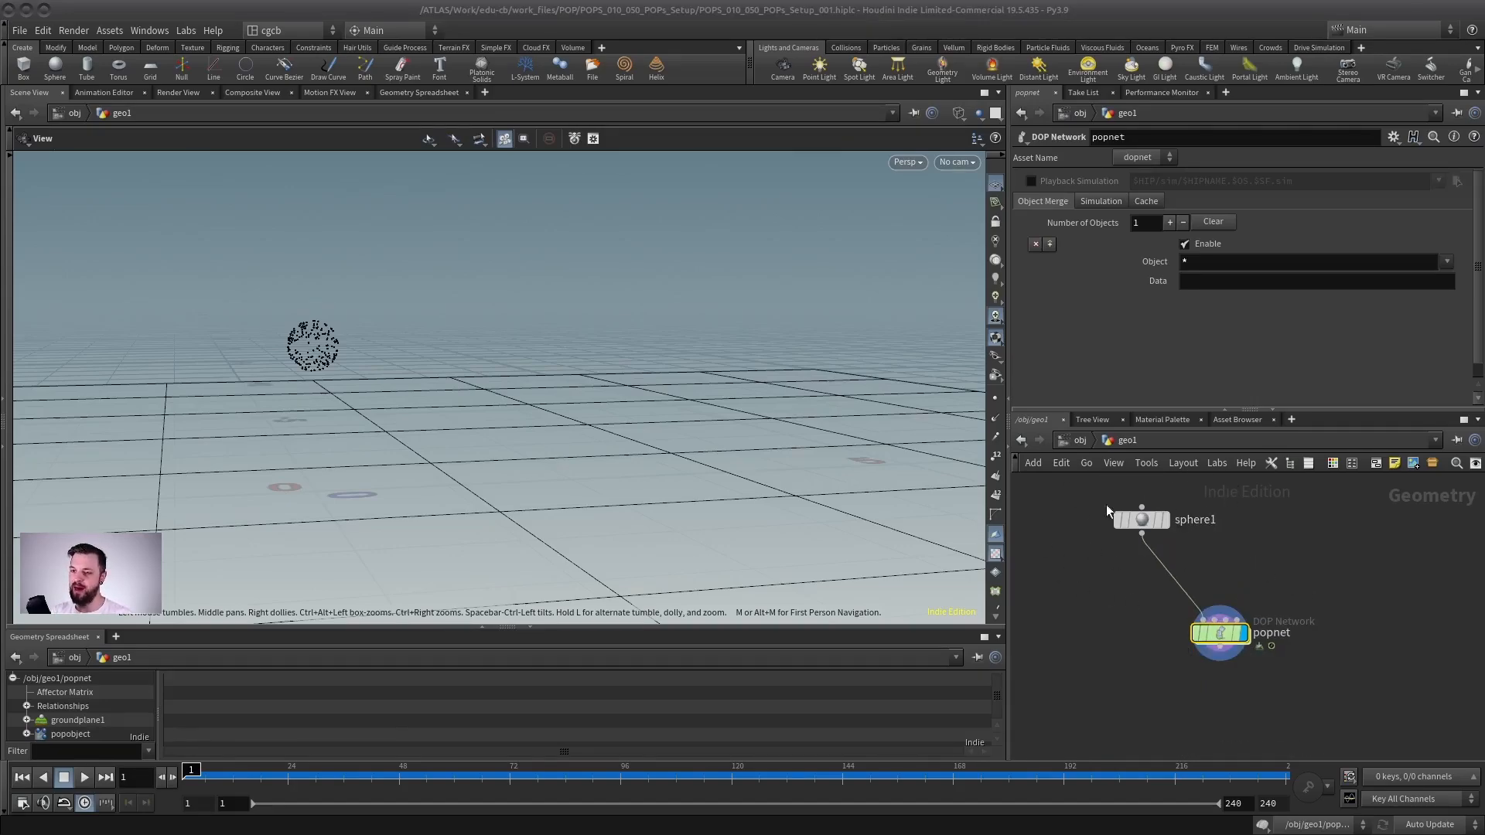
double_click(1220, 632)
scroll(1207, 541, "up", 3)
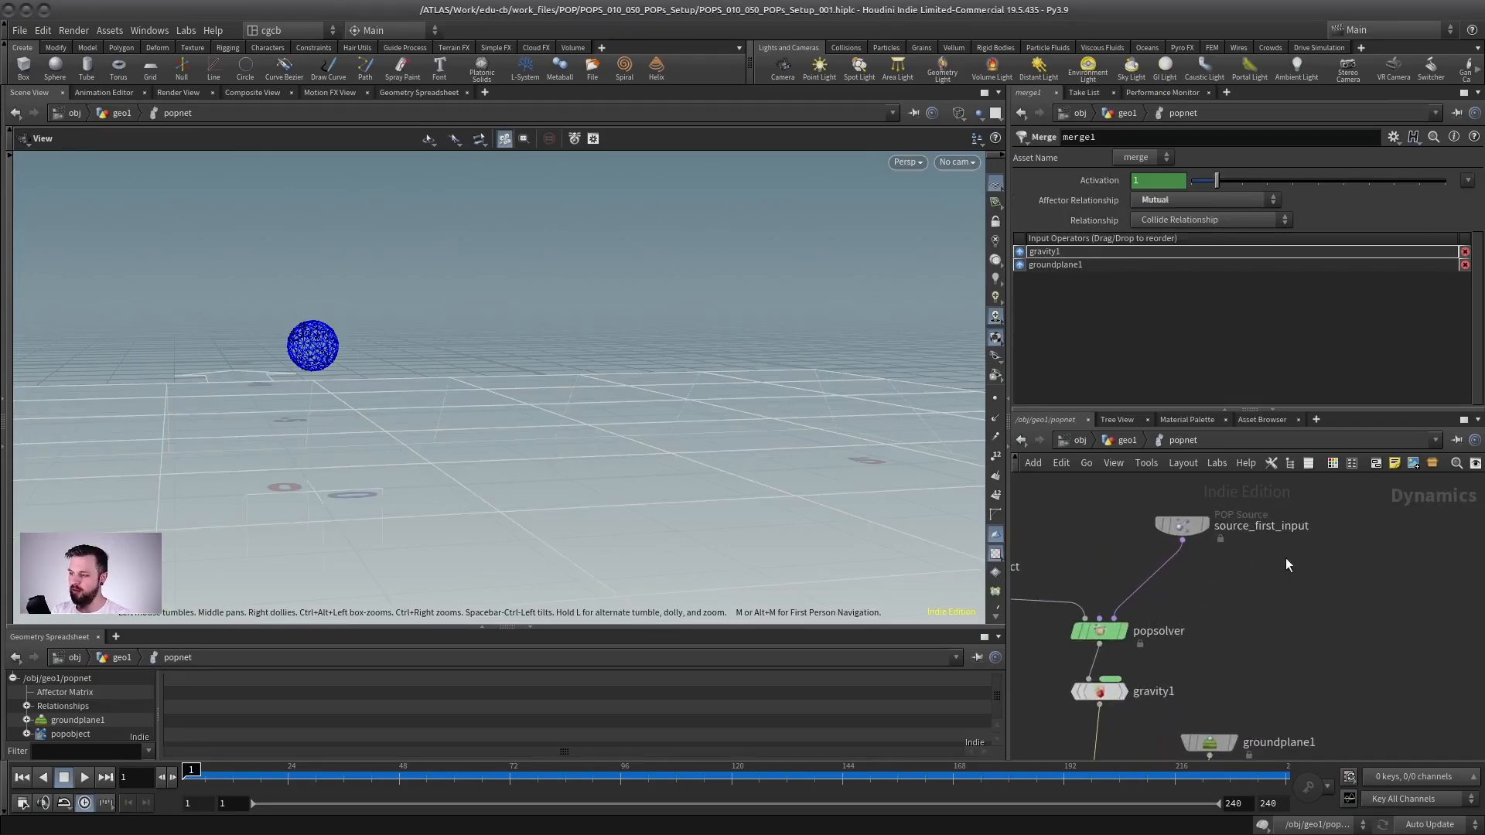
- Review source_first_input's Source, Birth and Attributes settings, and play the simulation with the inherited velocity
left_click(1183, 526)
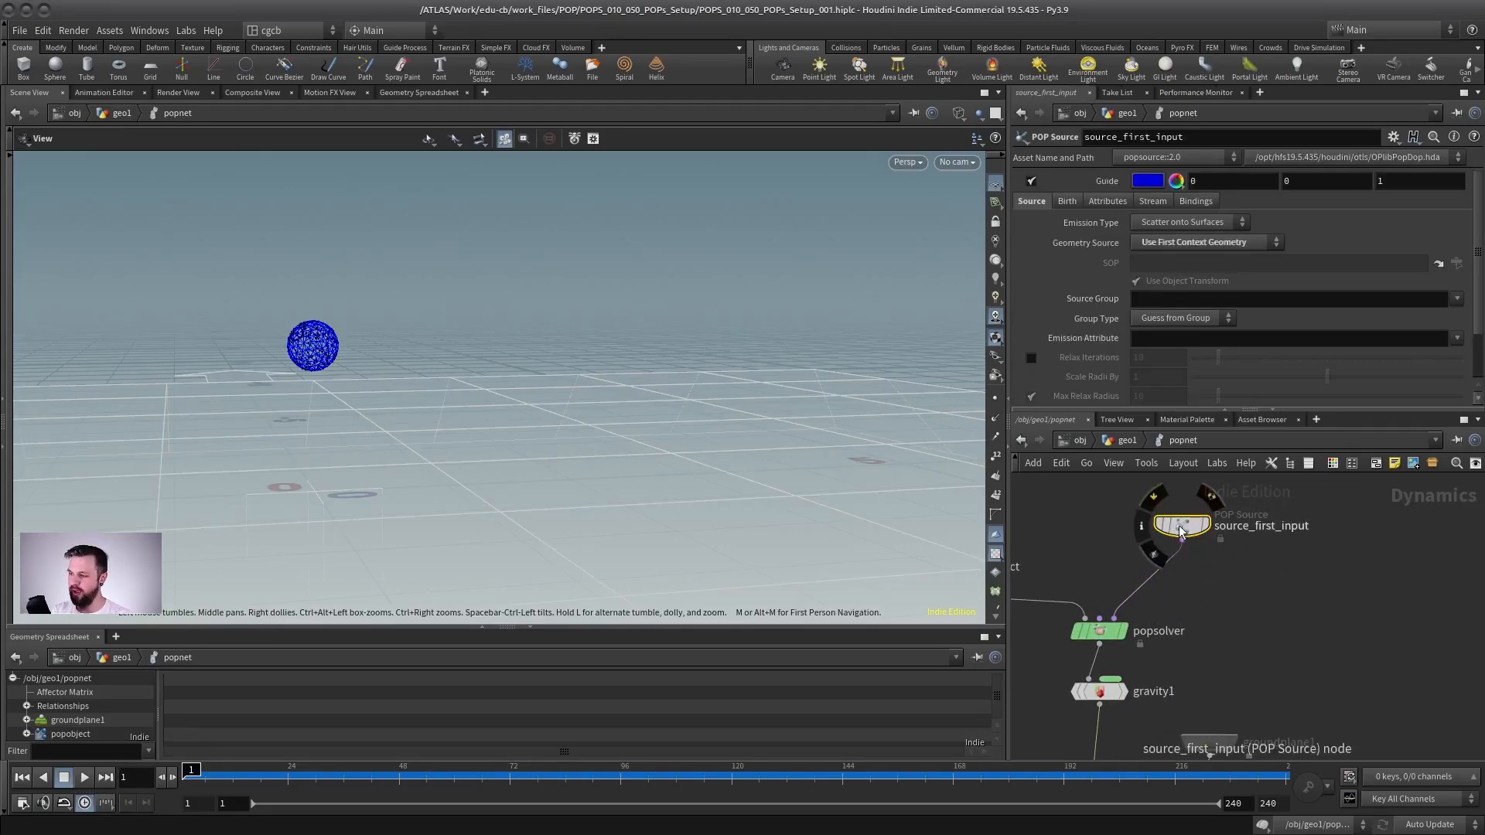
left_click_drag(1248, 411, 1248, 554)
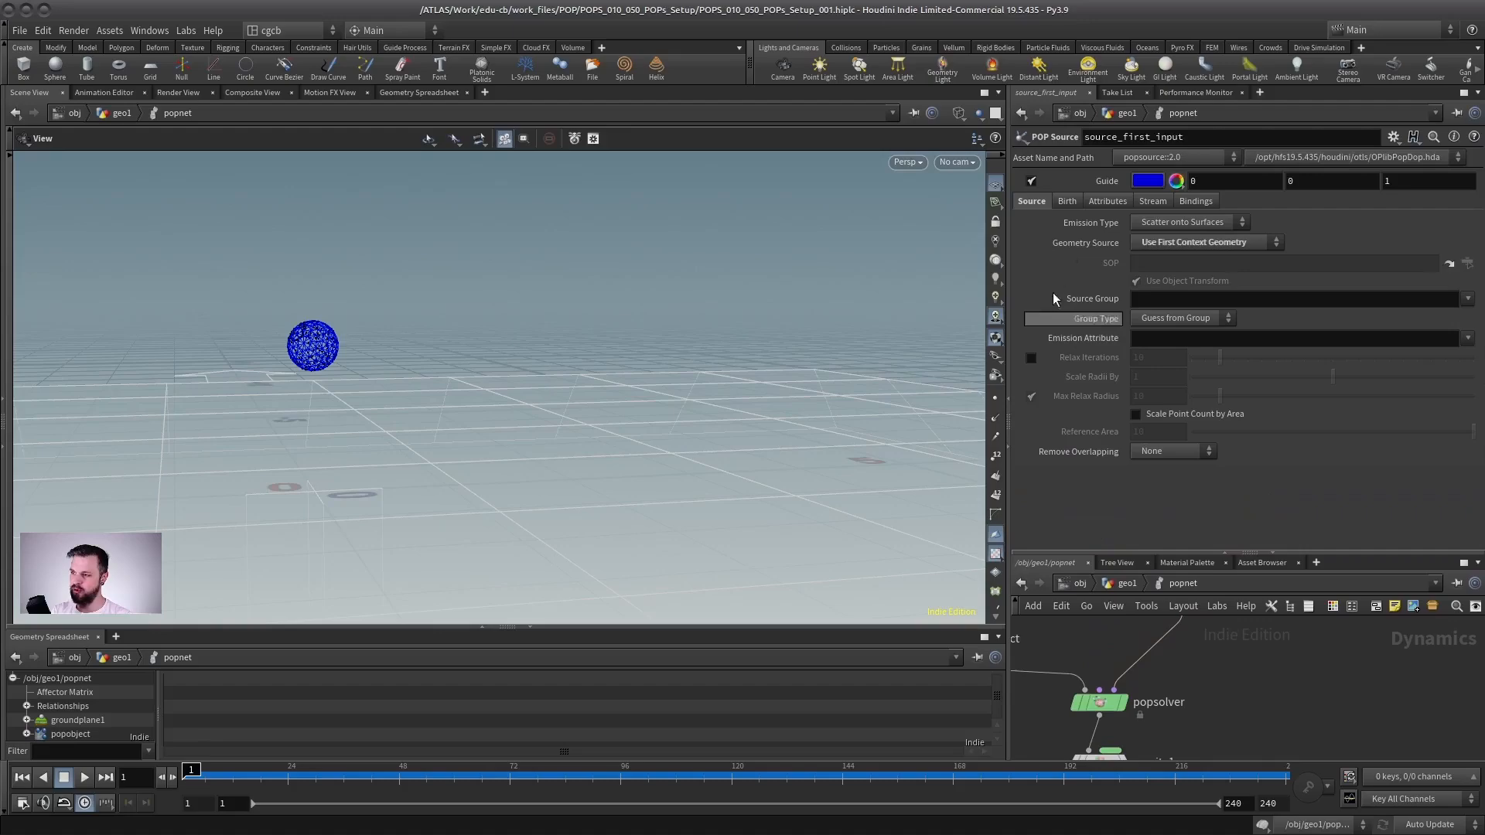
left_click(1066, 201)
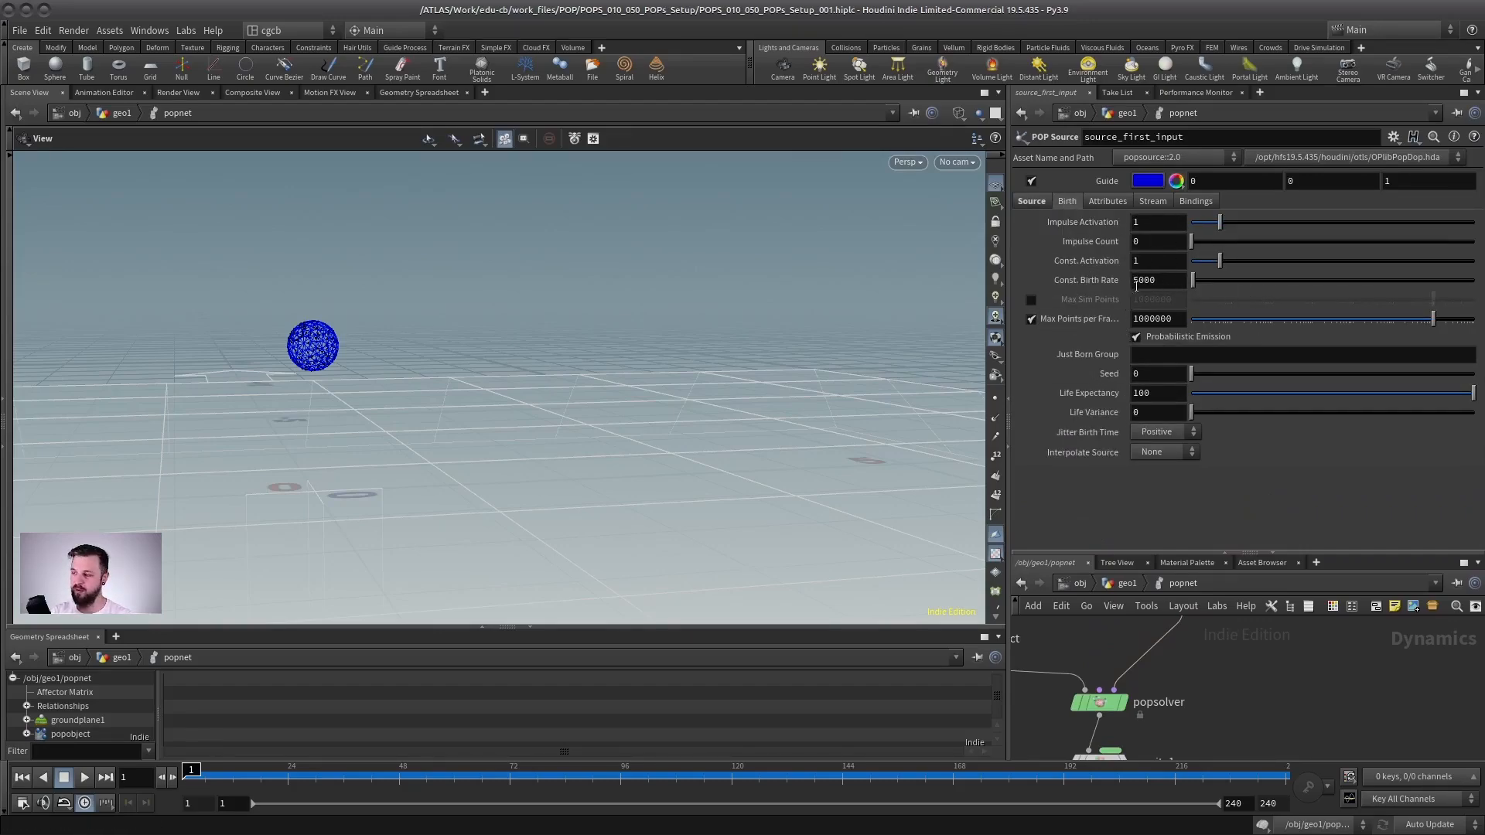
left_click(1105, 202)
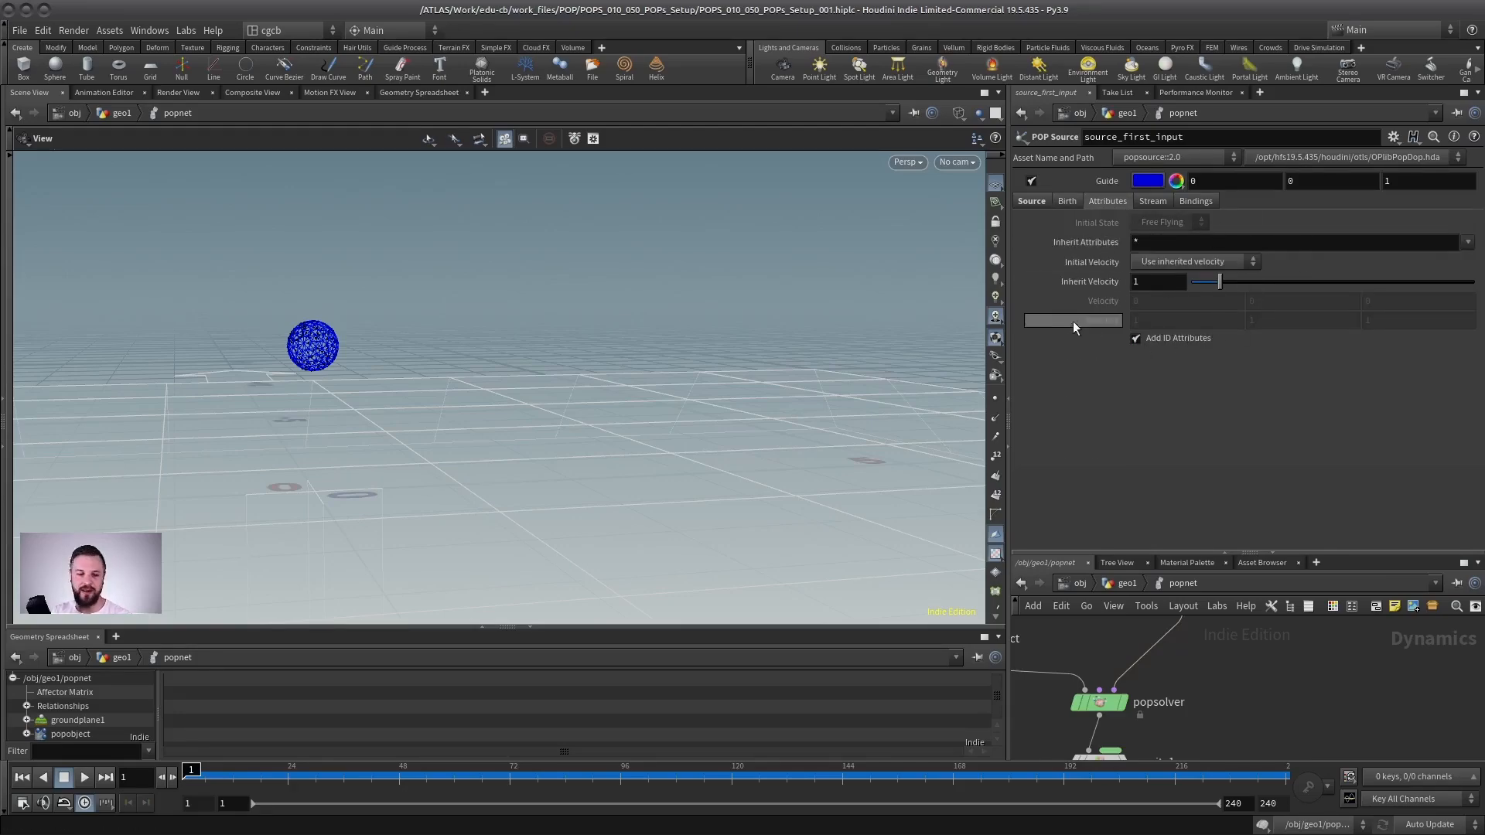
left_click(84, 777)
middle_click_drag(1162, 674, 1182, 755)
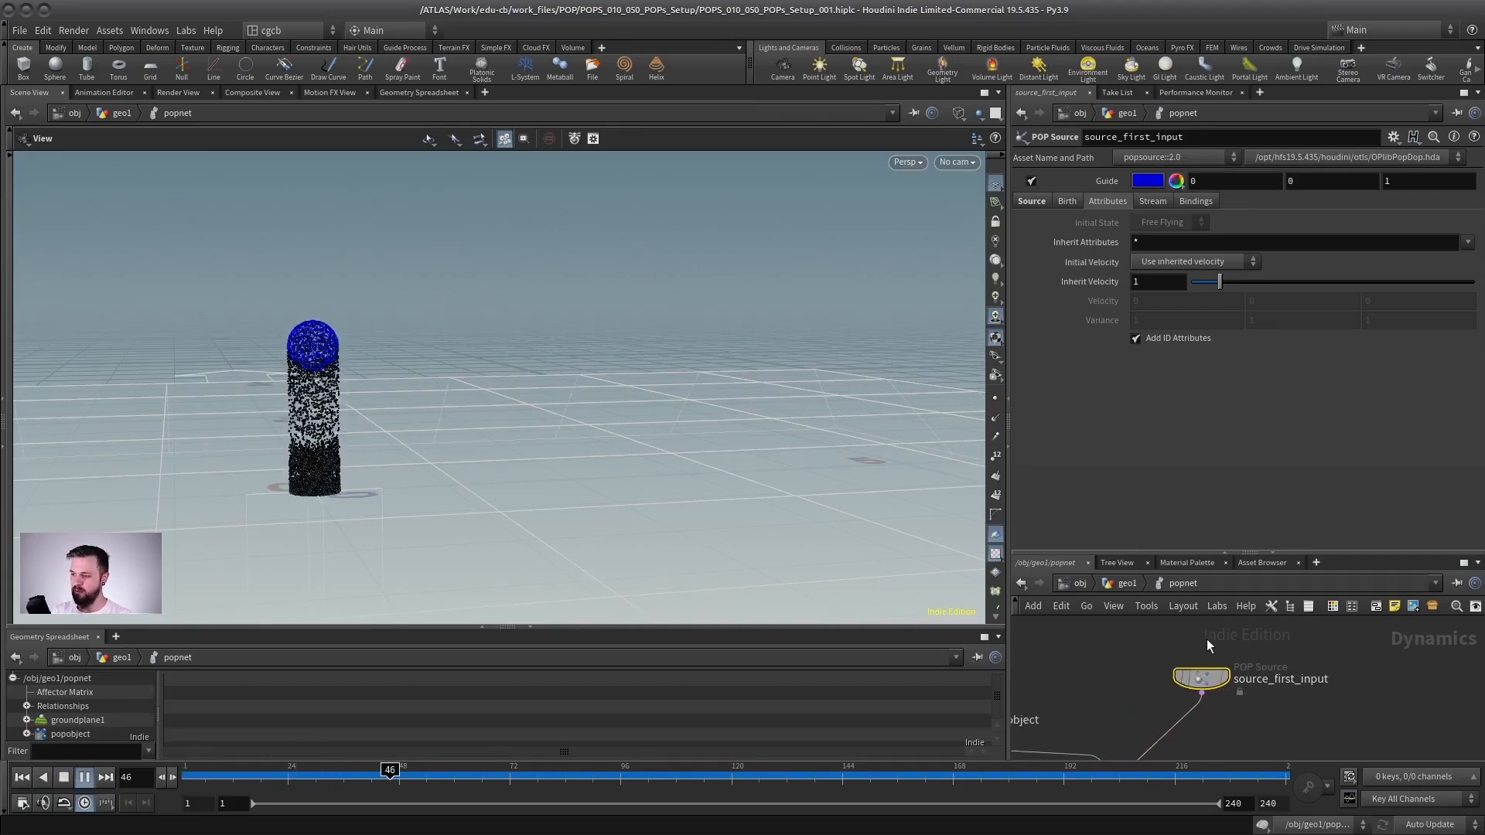
left_click(64, 778)
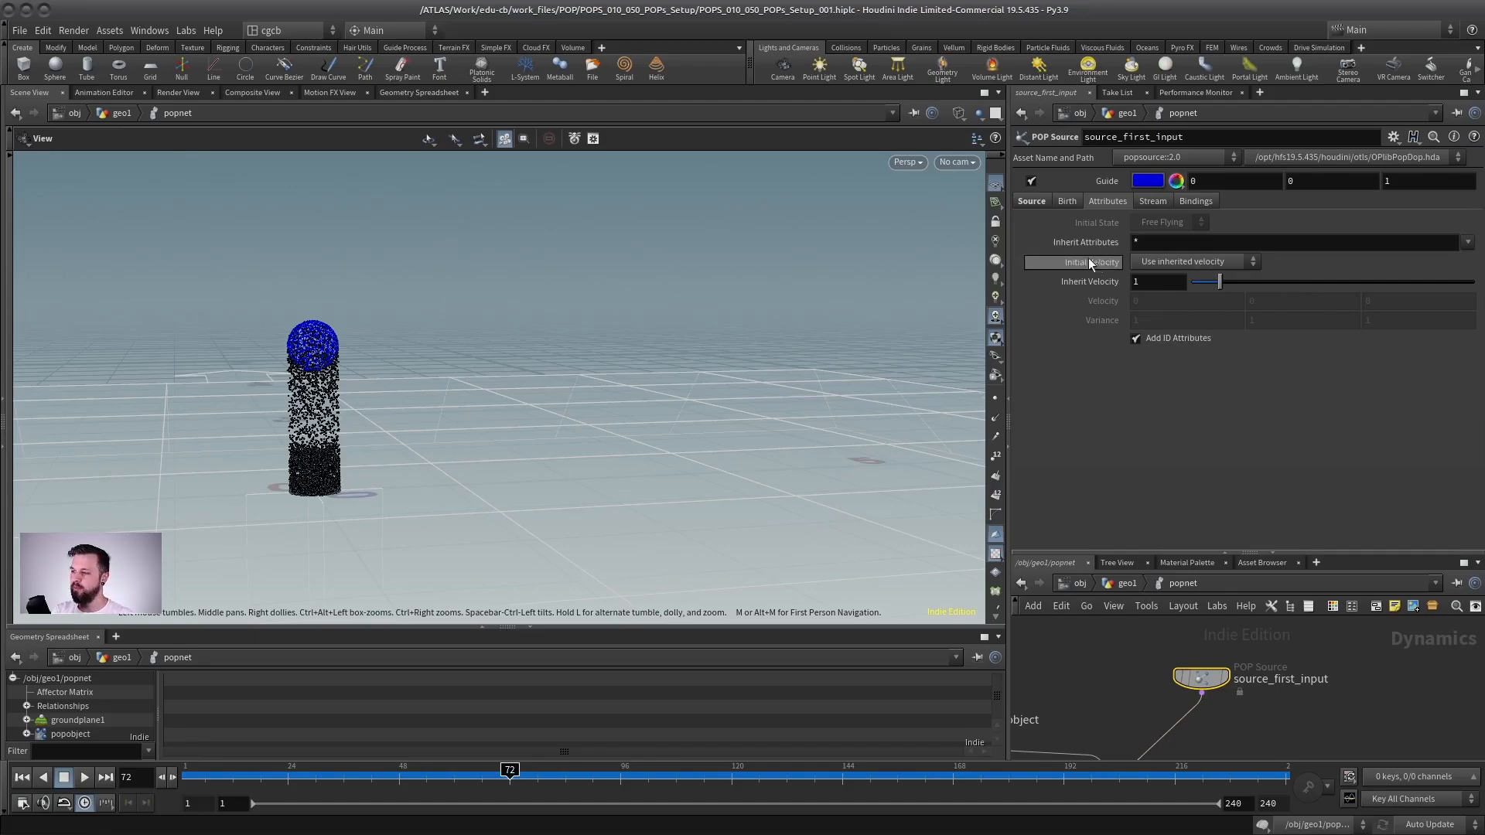
- Switch source_first_input's Initial Velocity to Set initial velocity, with Variance set to 0, 0, 0
left_click(1148, 267)
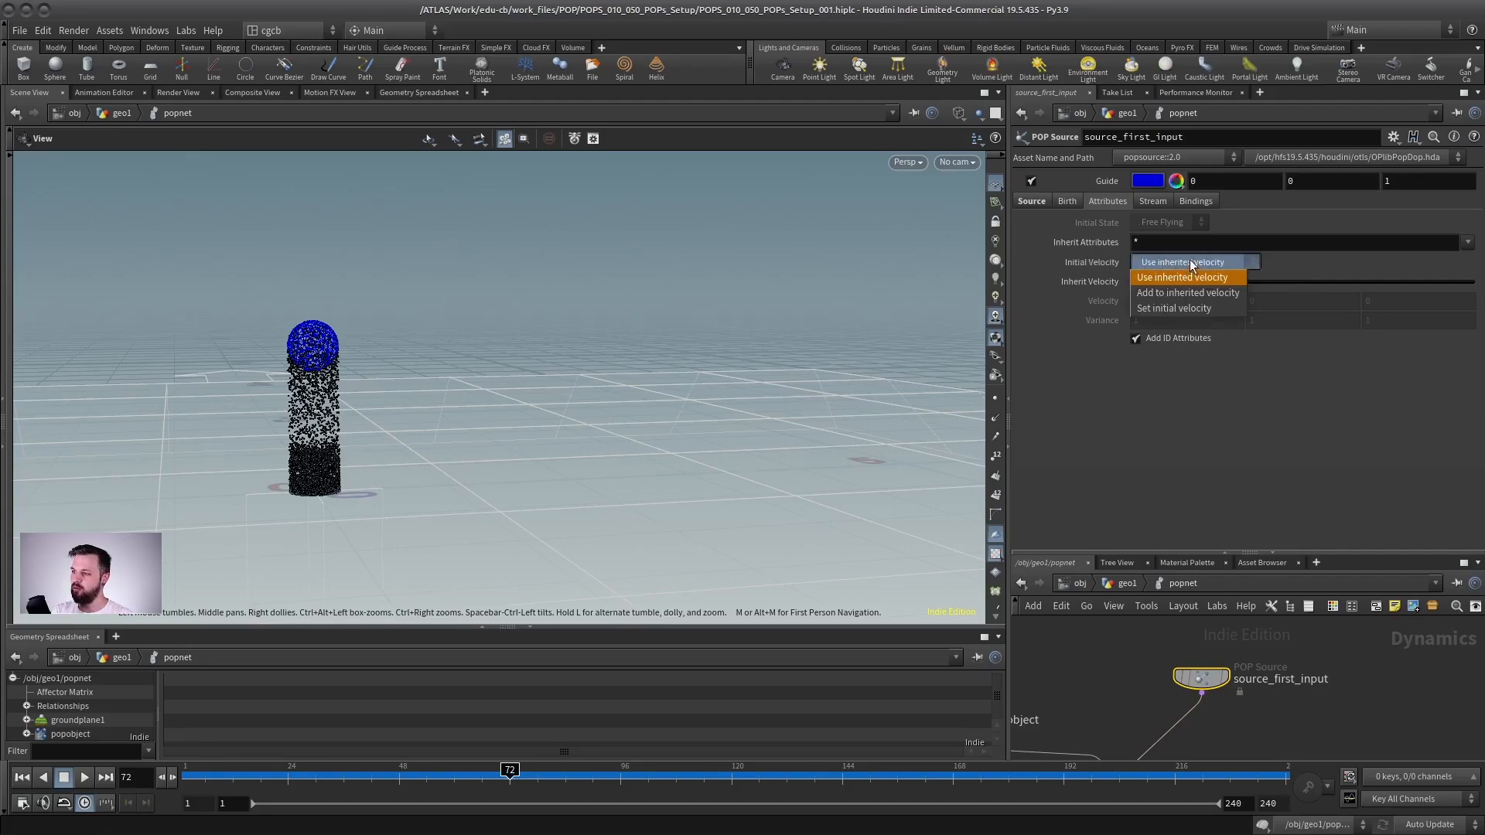
left_click(1181, 306)
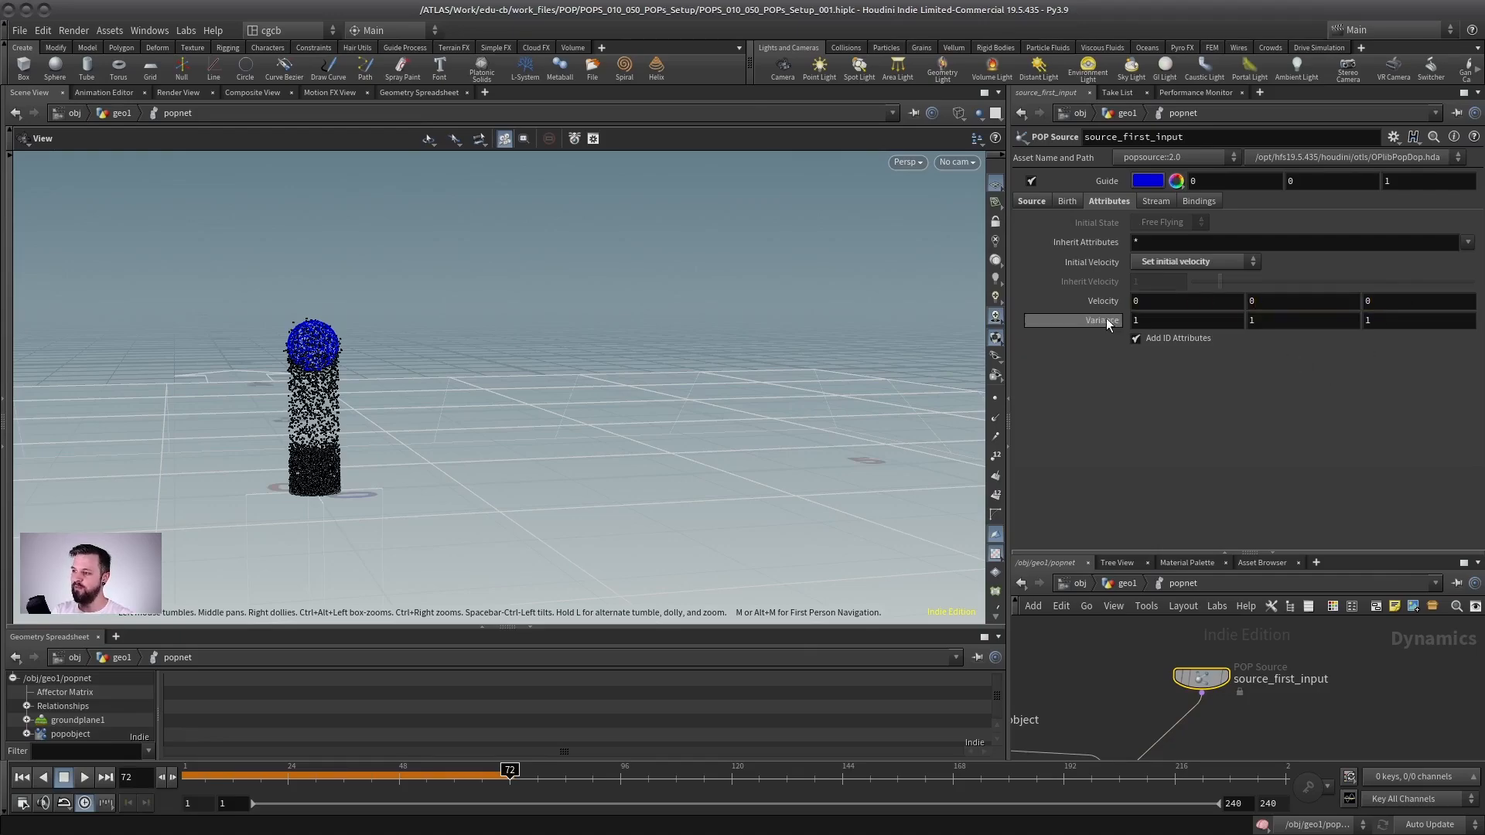
left_click(1153, 321)
type("0")
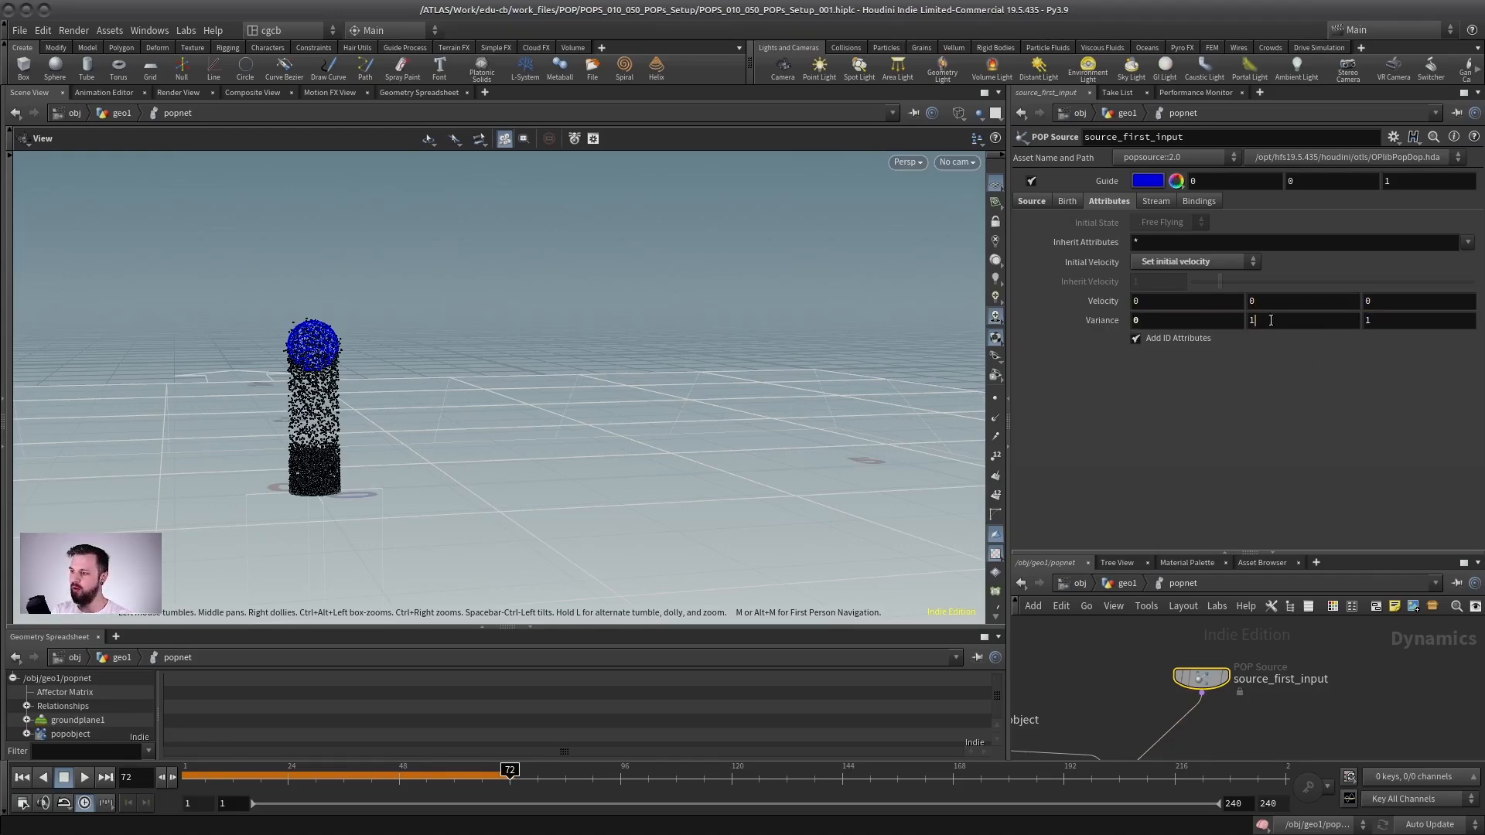
key("Tab")
type("0")
key("Tab")
type("0")
key("Return")
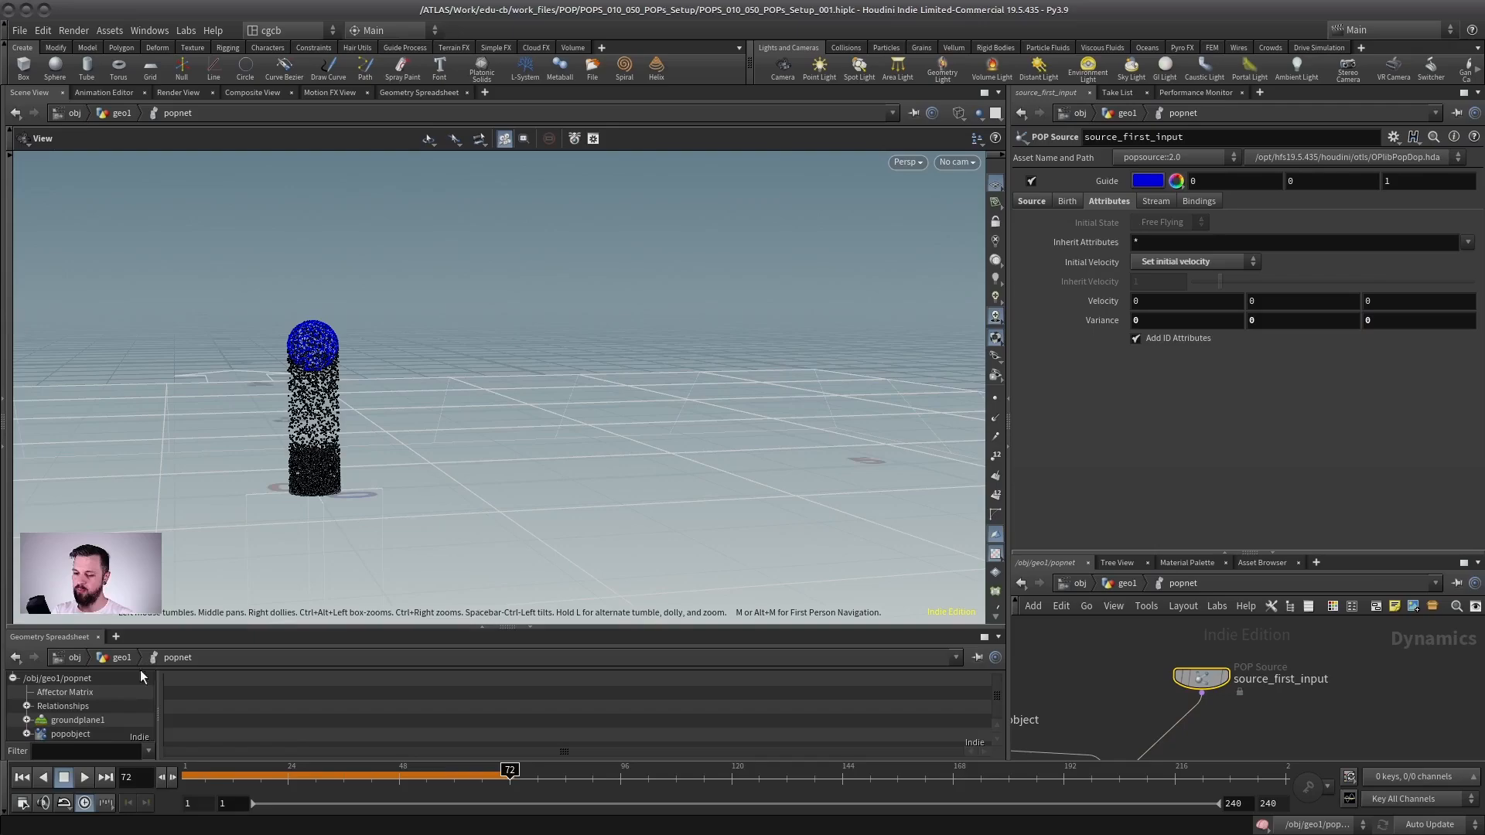
- Set source_first_input's Velocity to 1 in X and Y, and play the simulation from the first frame
left_click(21, 781)
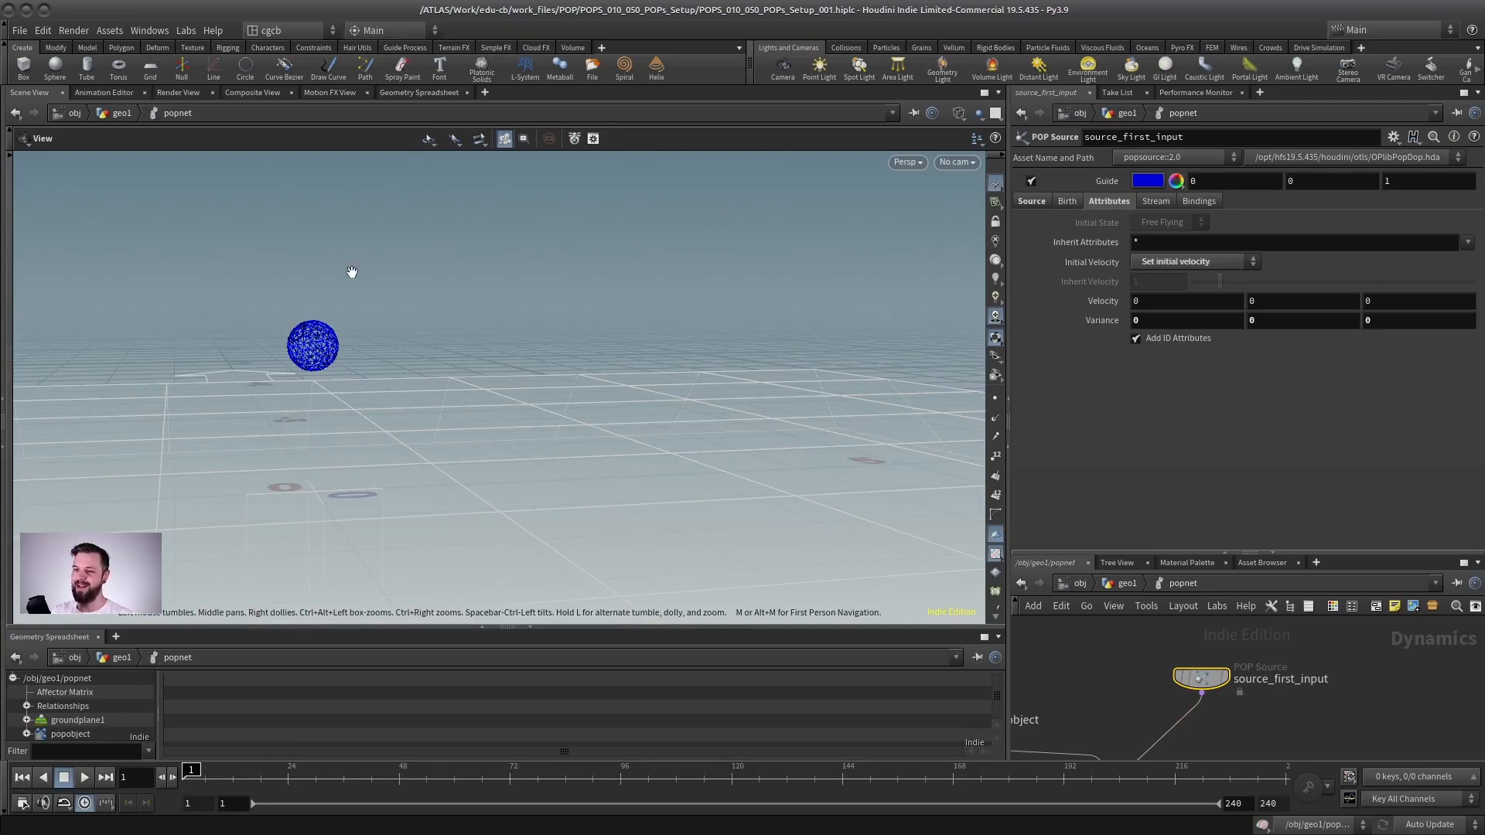
left_click_drag(320, 315, 342, 363)
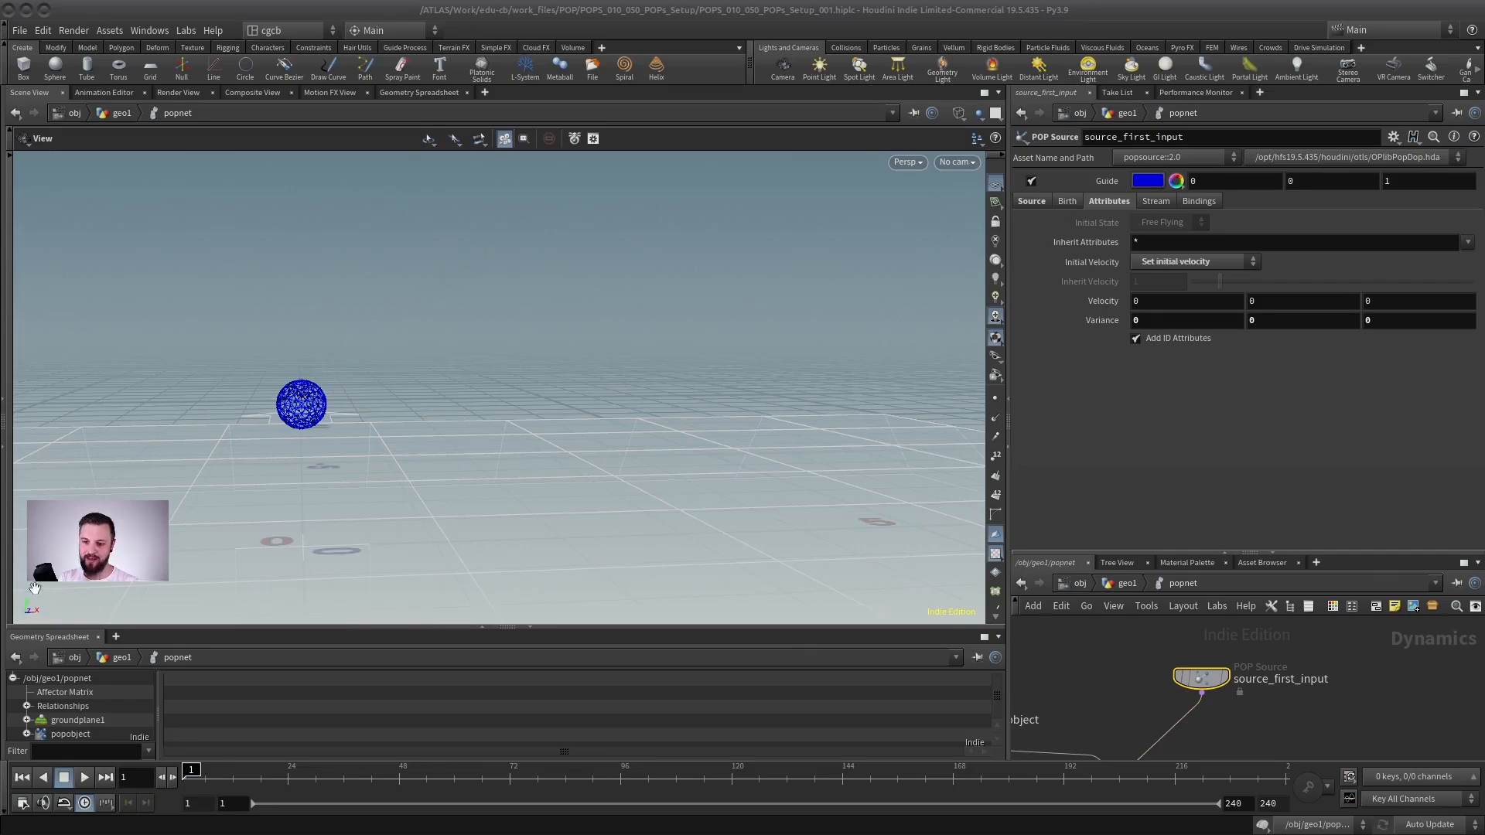
mouse_move(186, 497)
left_mouse_down()
mouse_move(175, 503)
mouse_move(207, 478)
left_mouse_up()
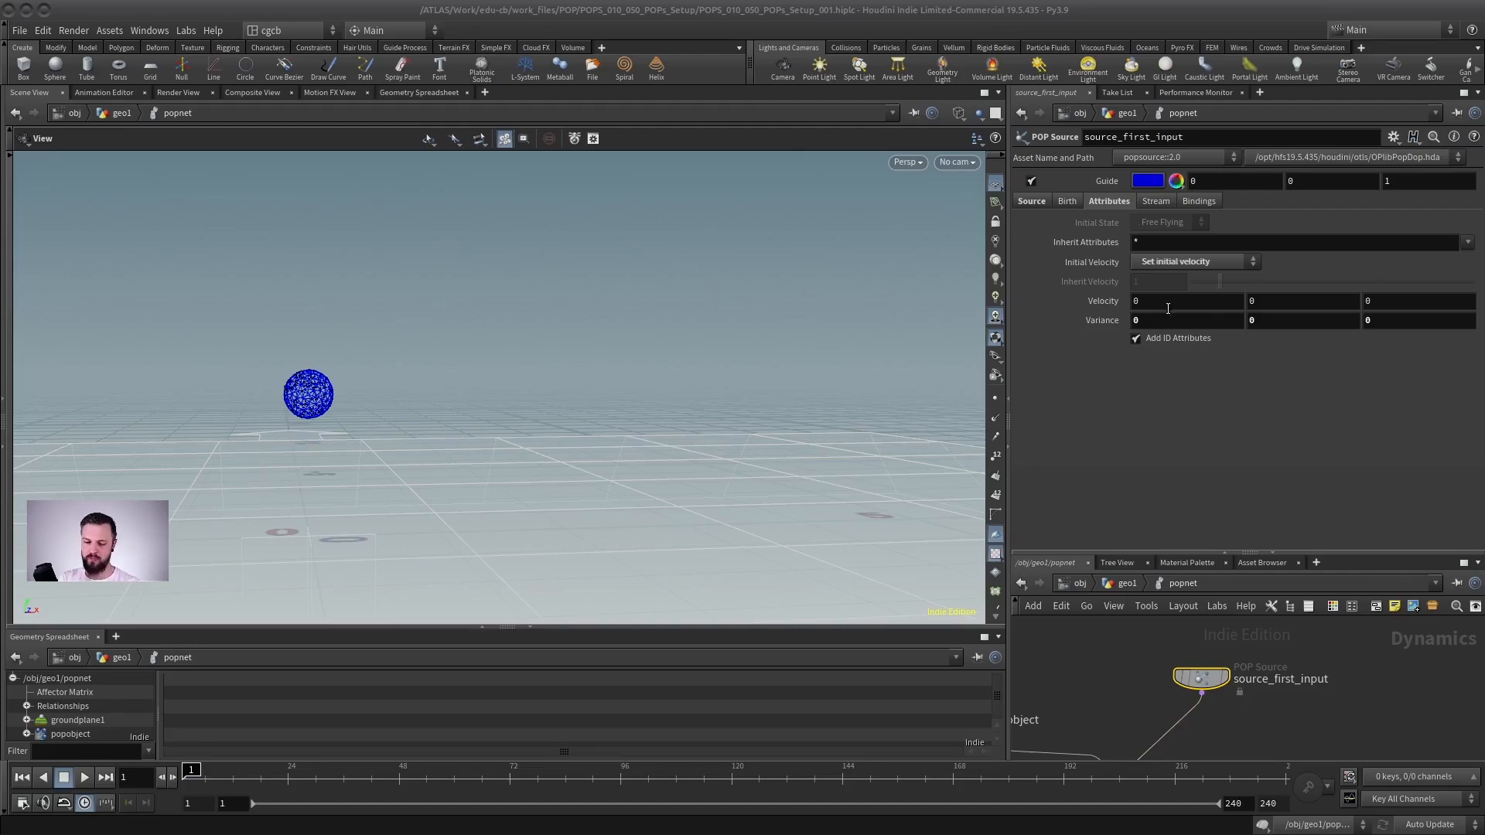
left_click(1144, 300)
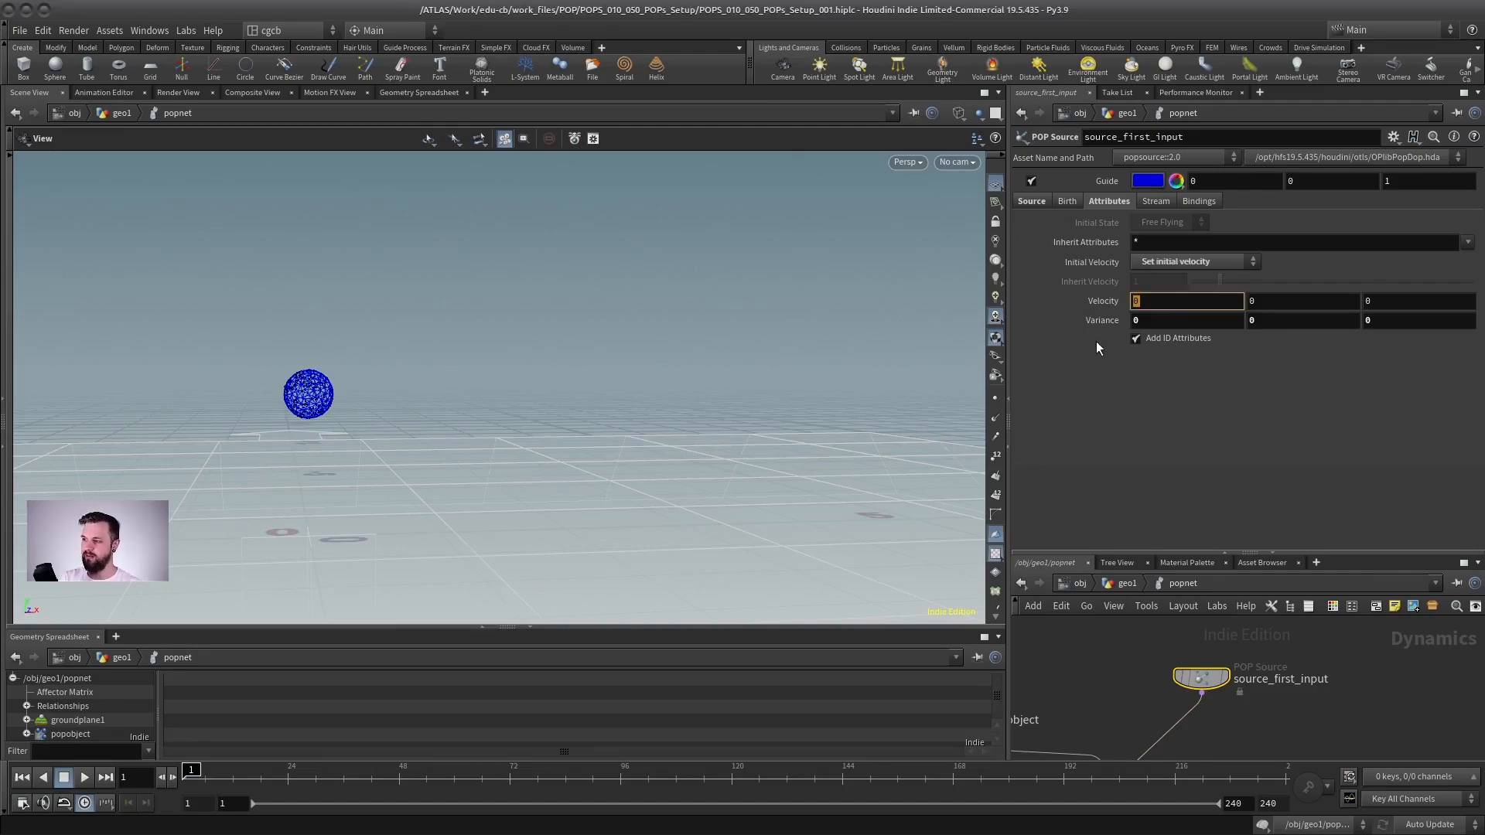
left_click(1272, 300)
type("1")
key("Return")
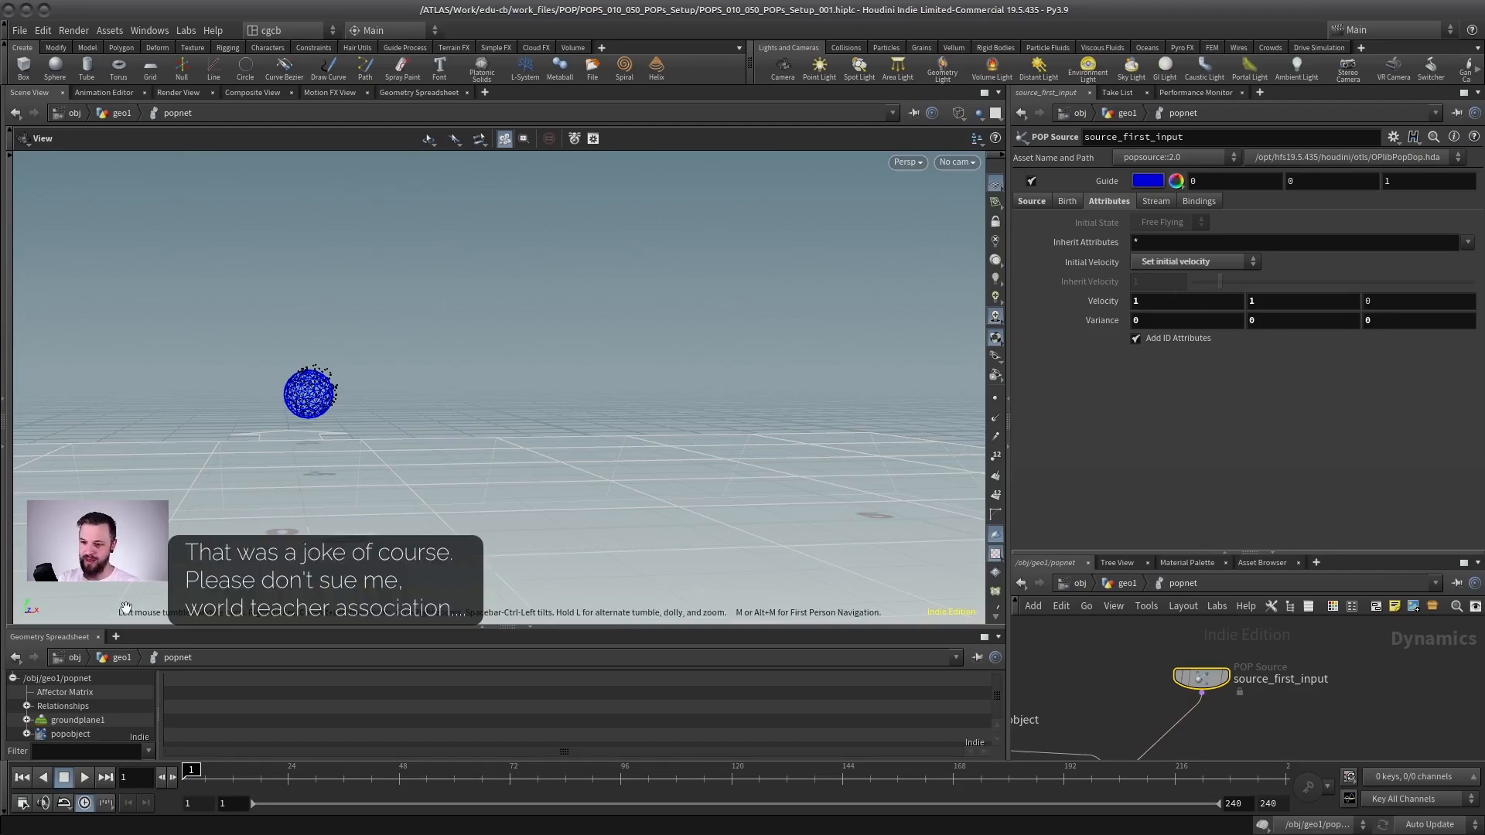
left_click(85, 778)
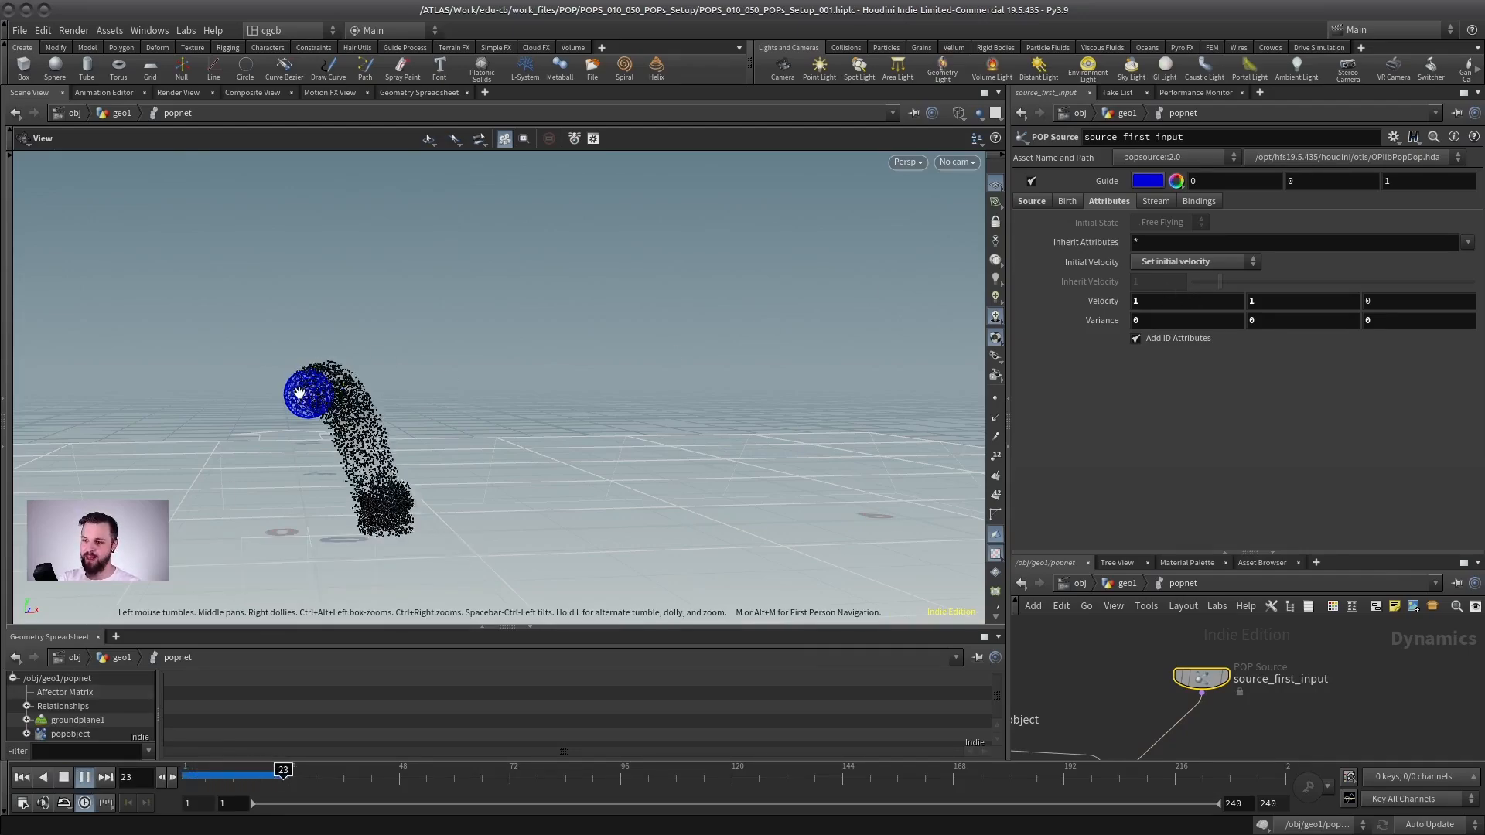
right_click_drag(467, 413, 500, 372)
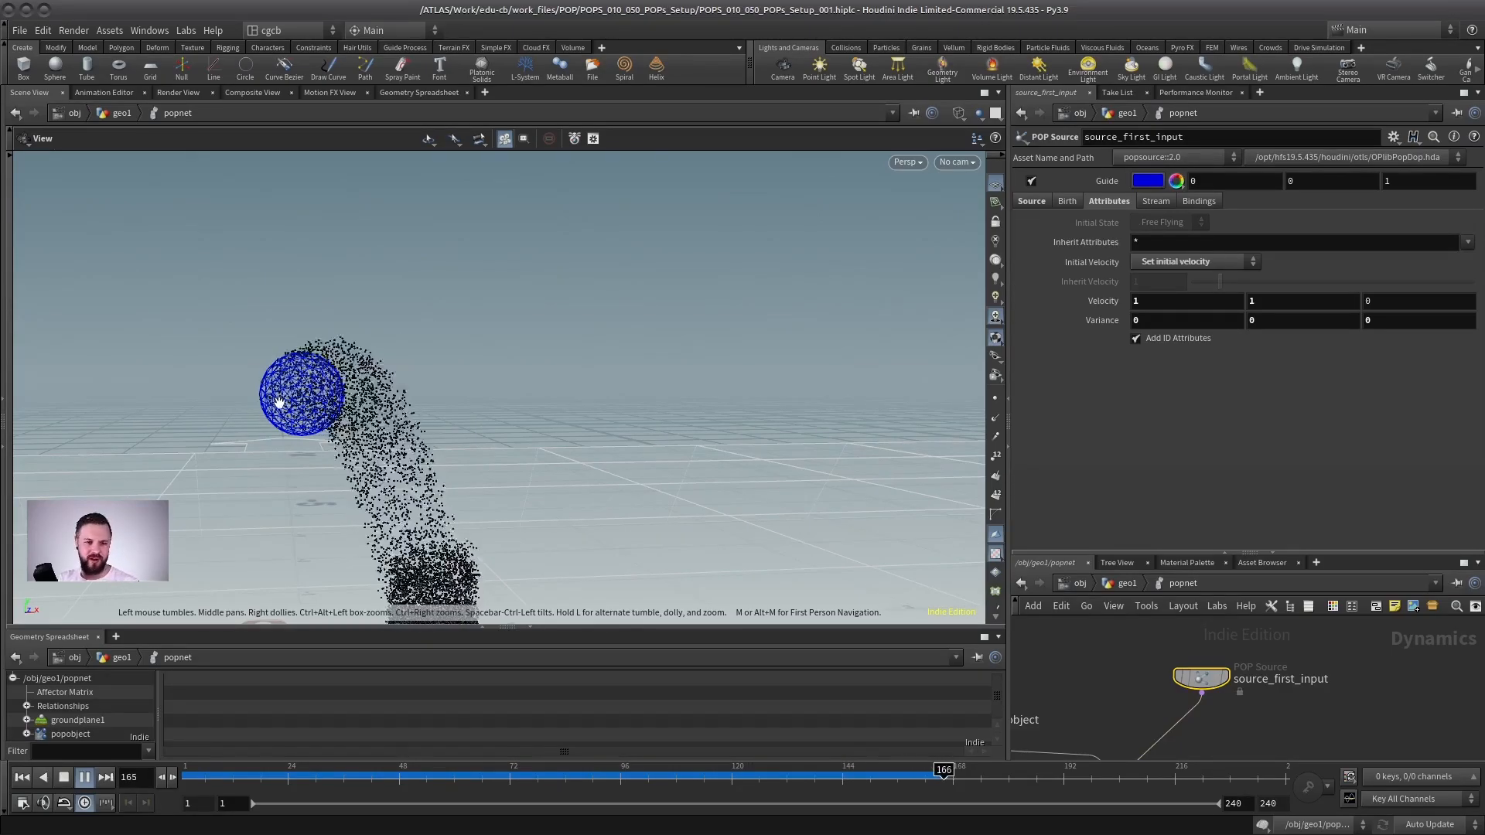
- Stop playback and set source_first_input's Velocity to 4 in X and Y
left_click(65, 779)
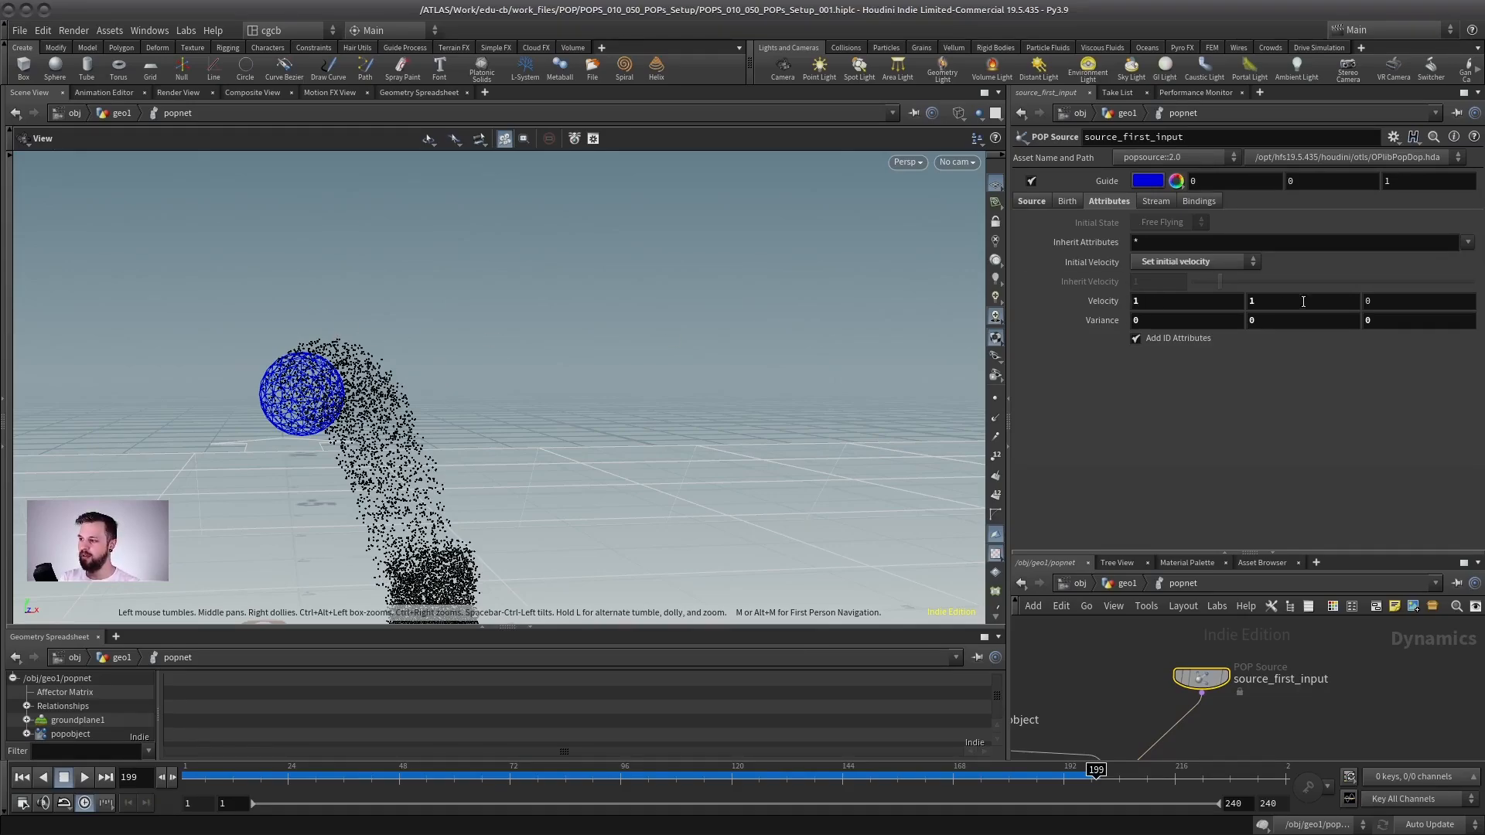
left_click(1201, 301)
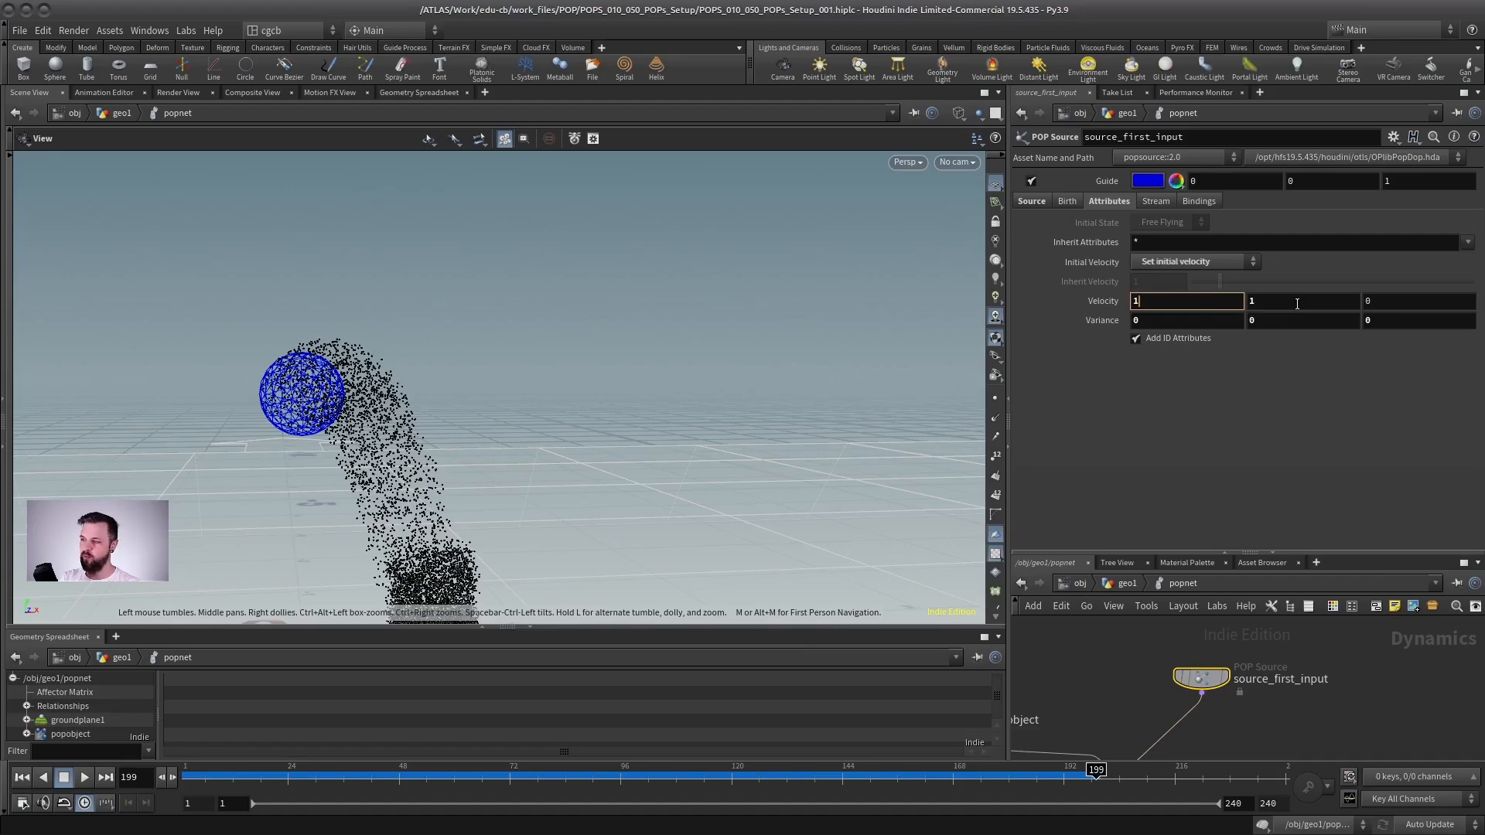
key("Tab")
key("Tab")
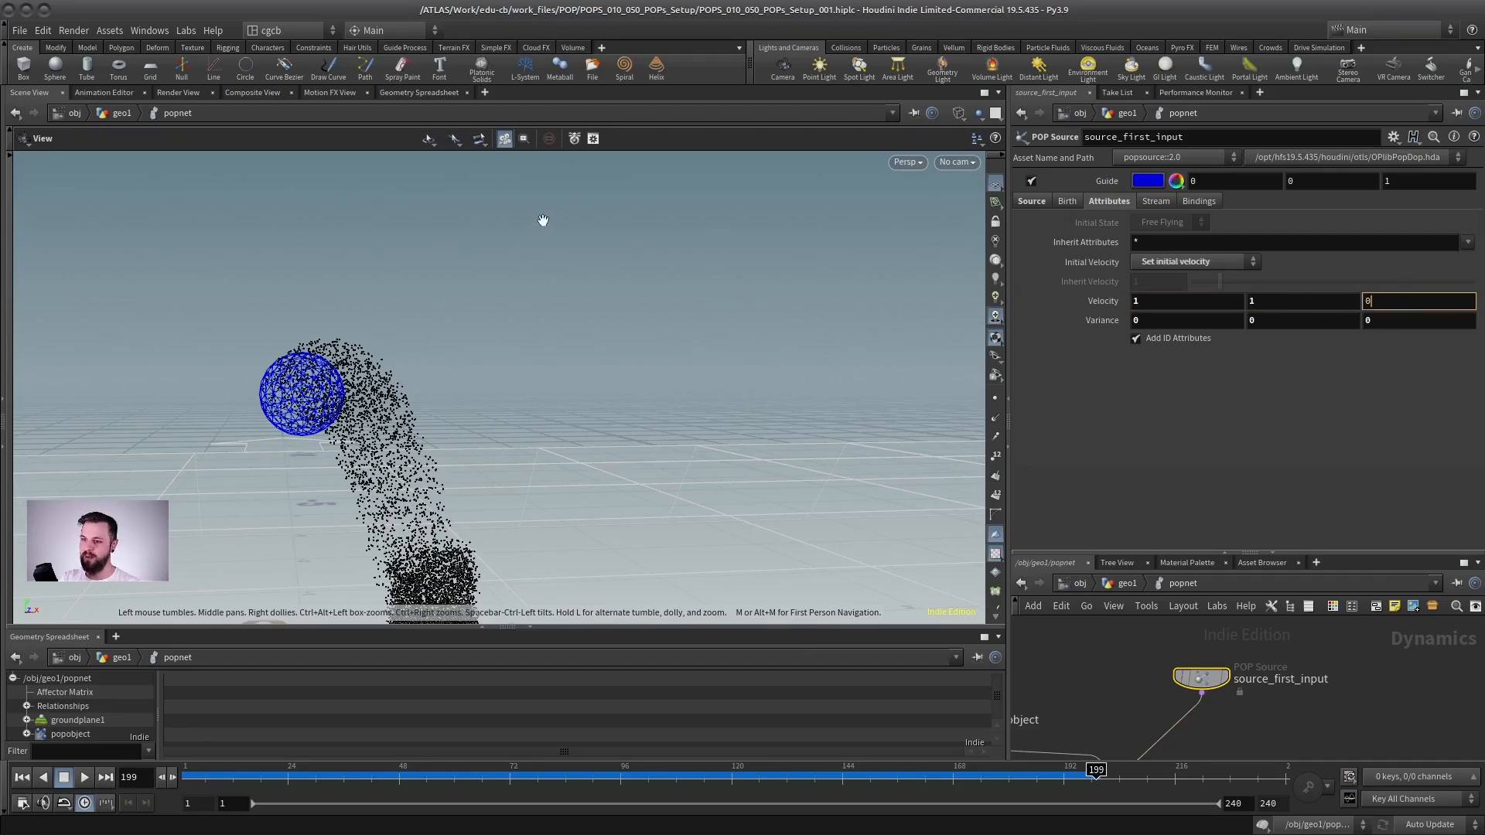
left_click(1155, 300)
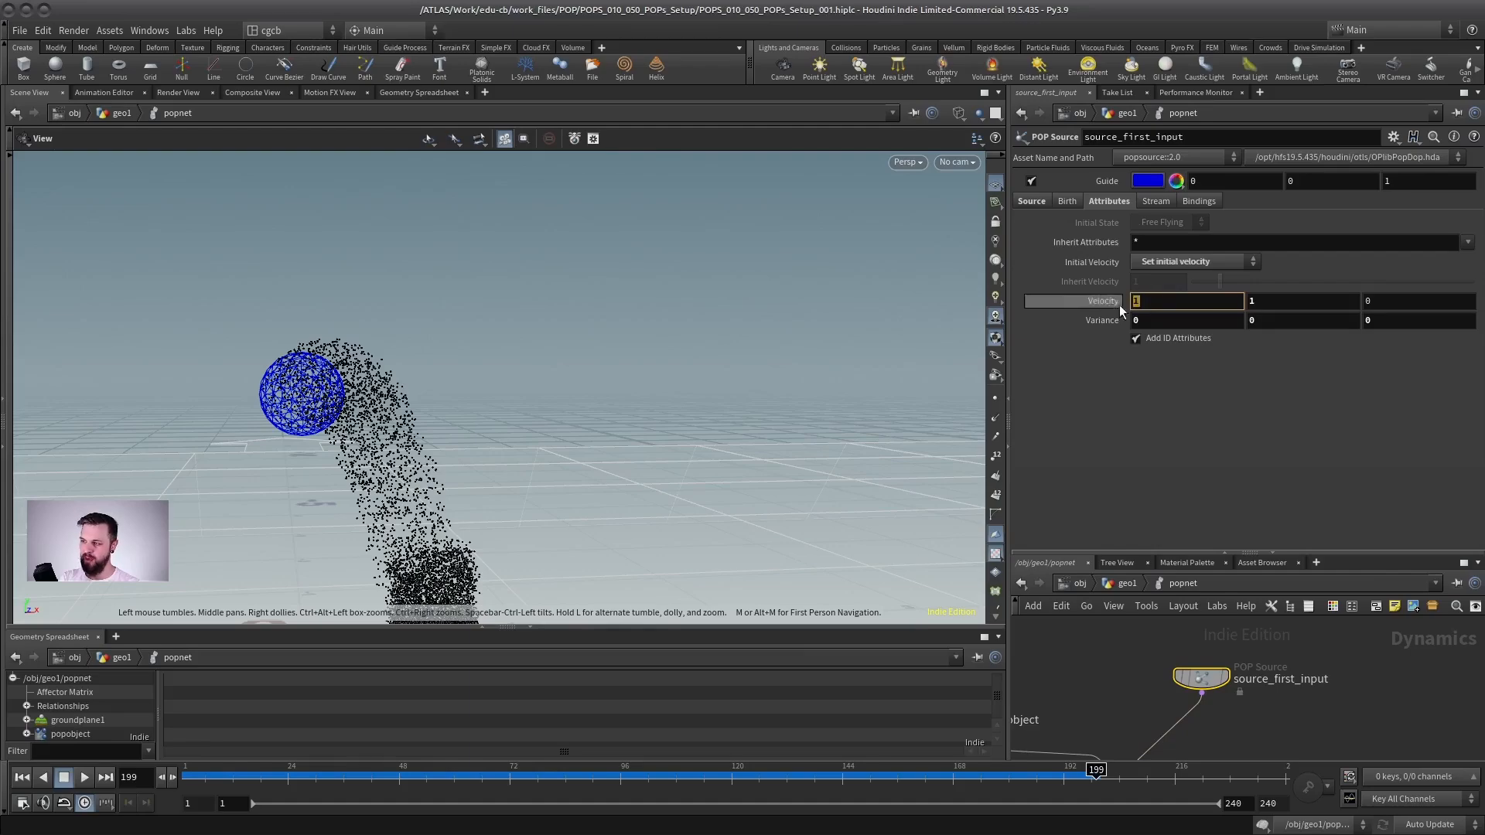
double_click(1152, 300)
type("4")
double_click(1286, 302)
type("4")
key("Return")
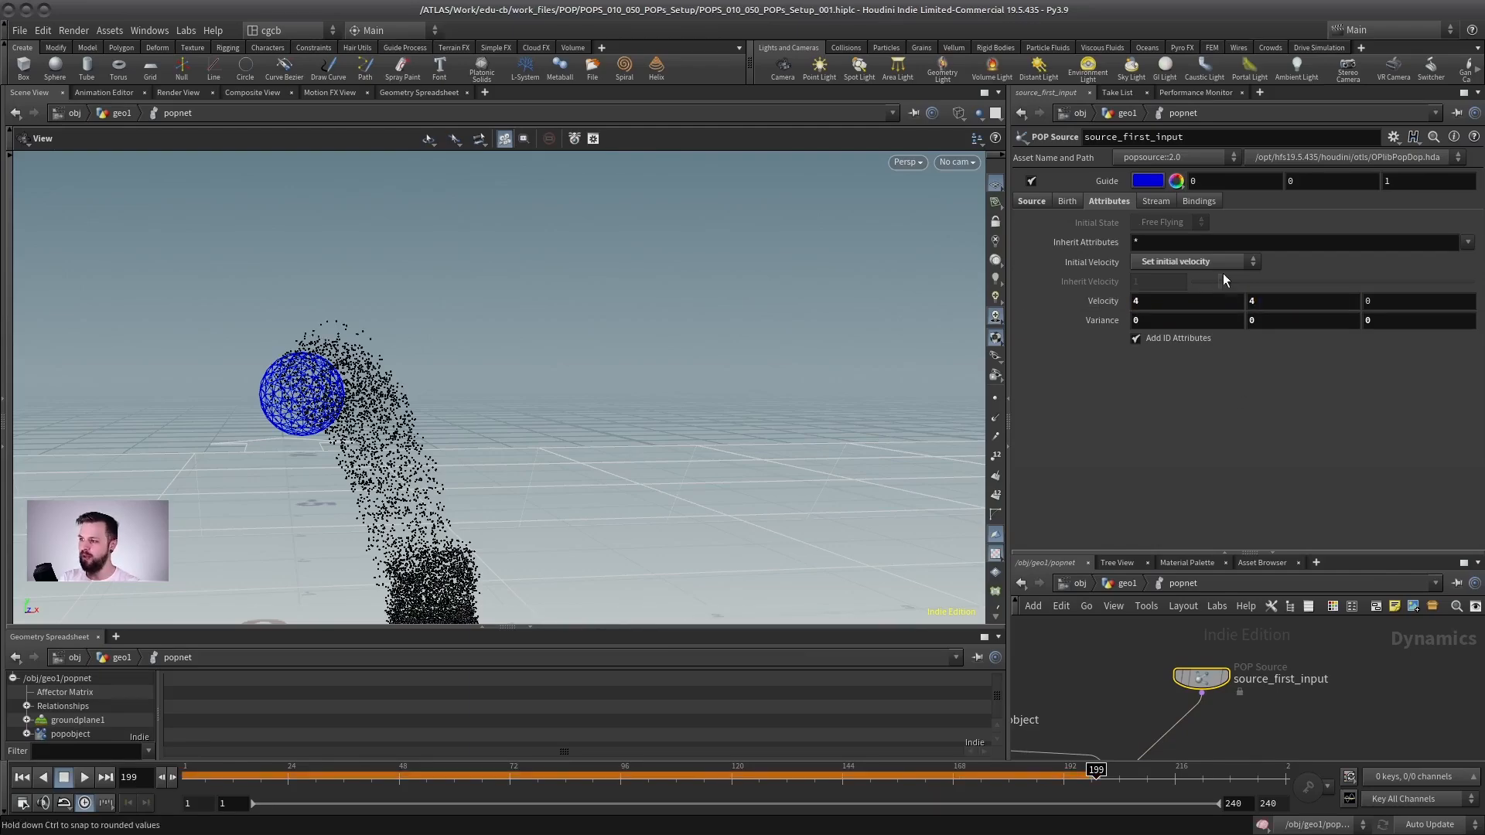
- Play the simulation from the first frame, replay it, and examine the arc of the emitted particles
left_click(23, 778)
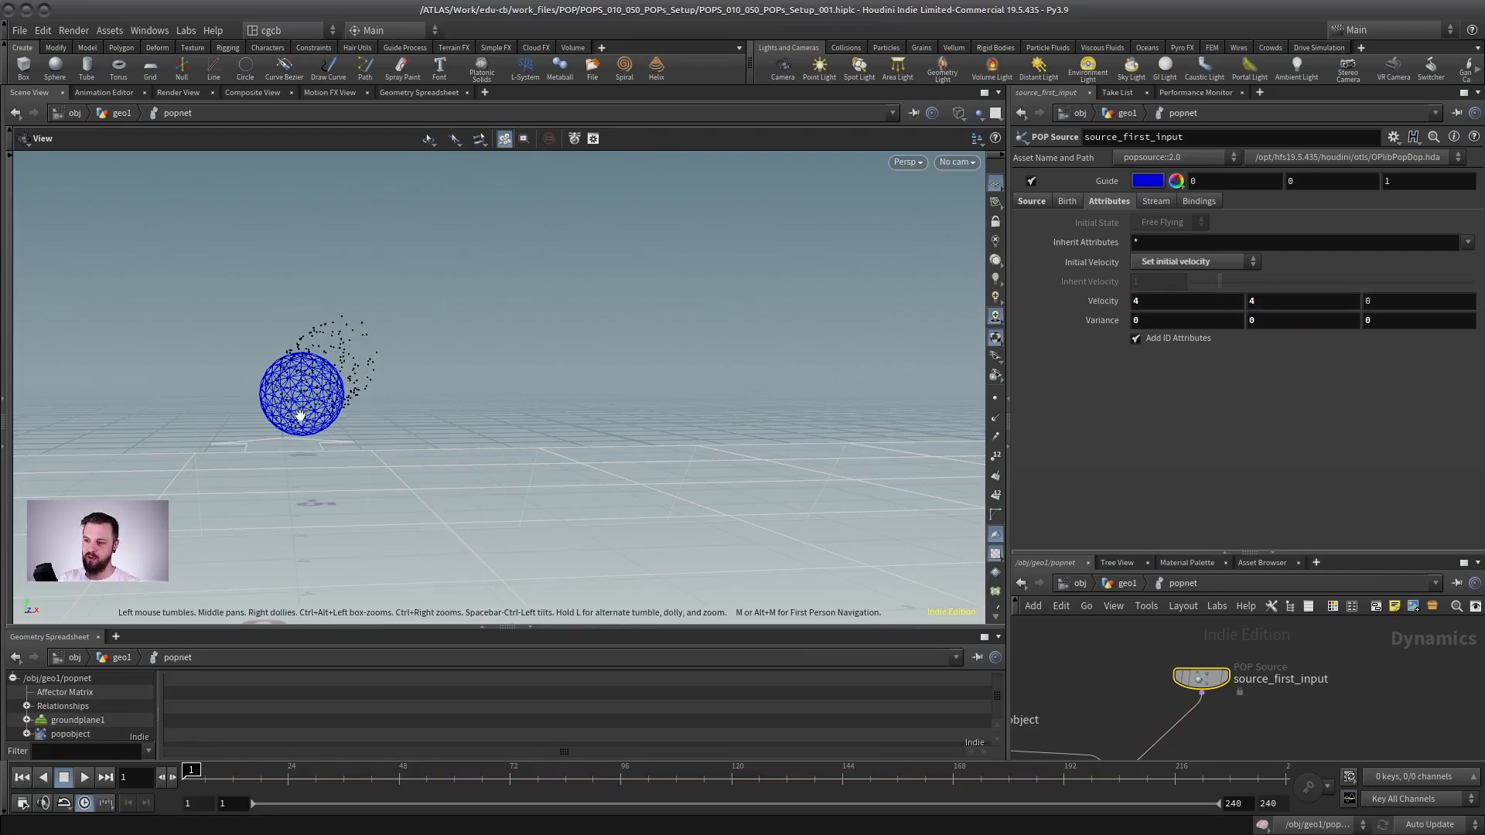
scroll(342, 399, "down", 2)
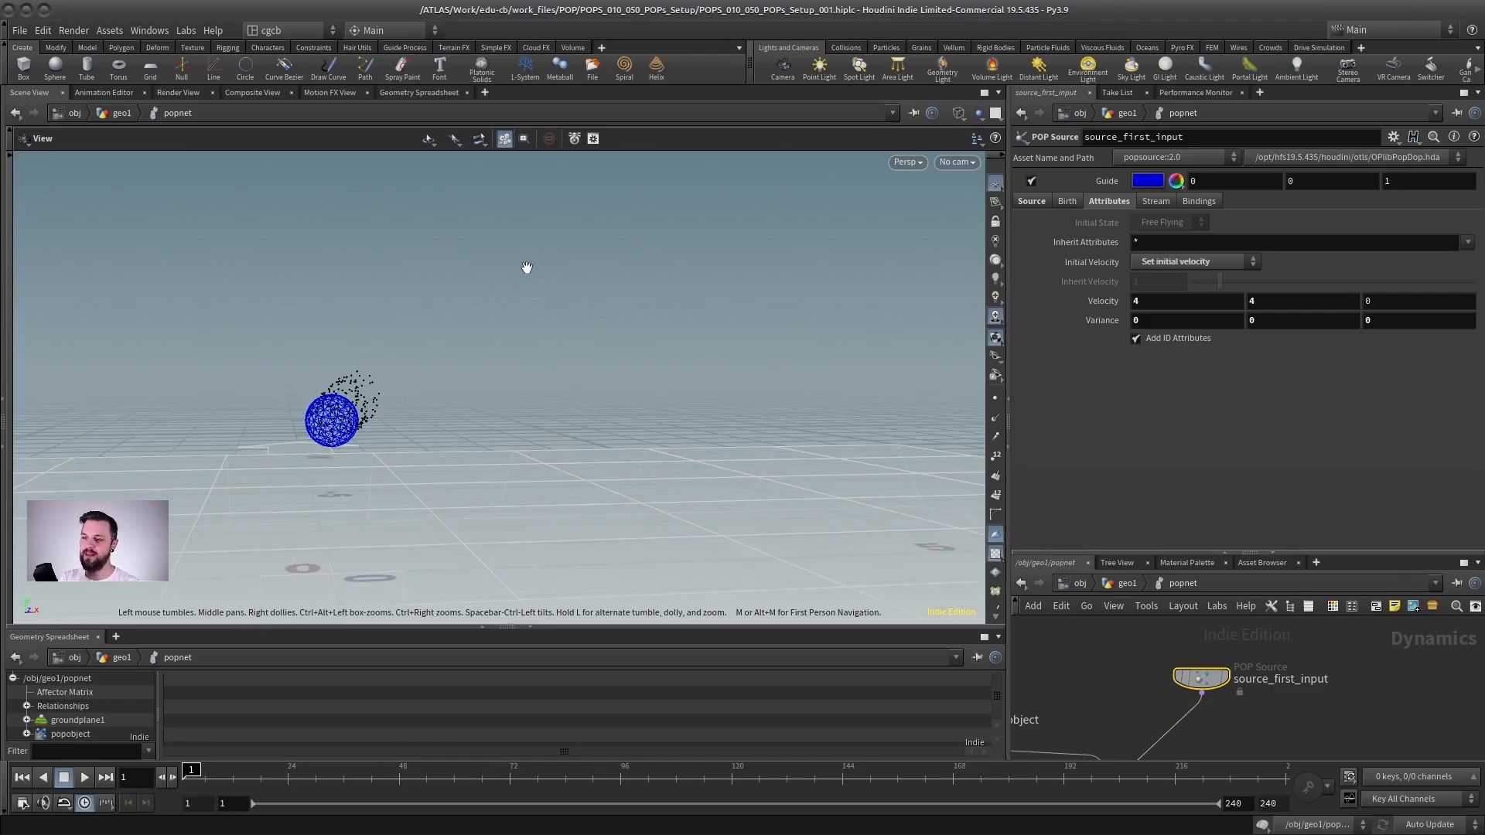
left_click(85, 777)
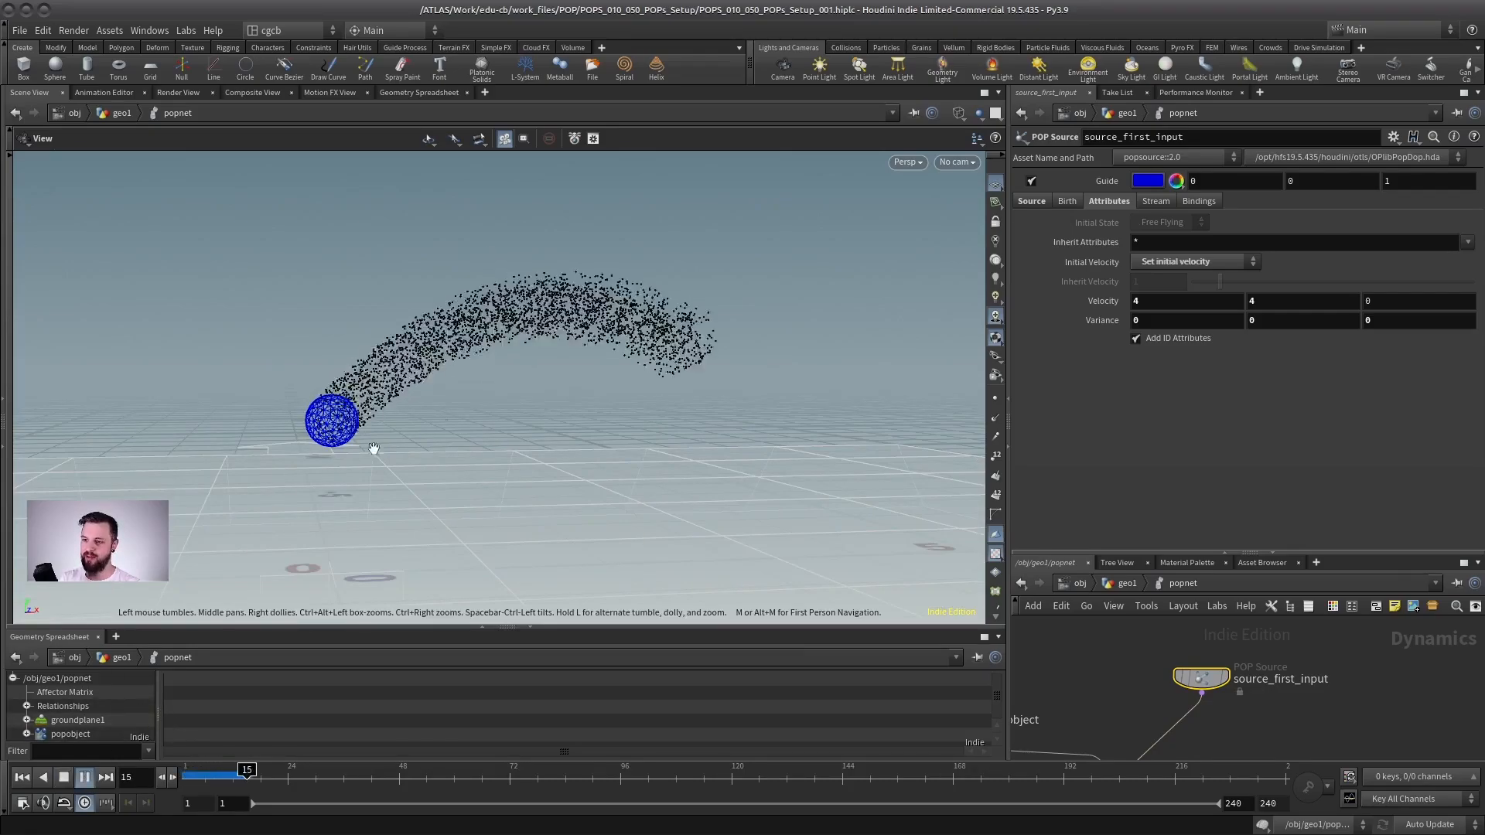
left_click_drag(490, 437, 438, 453)
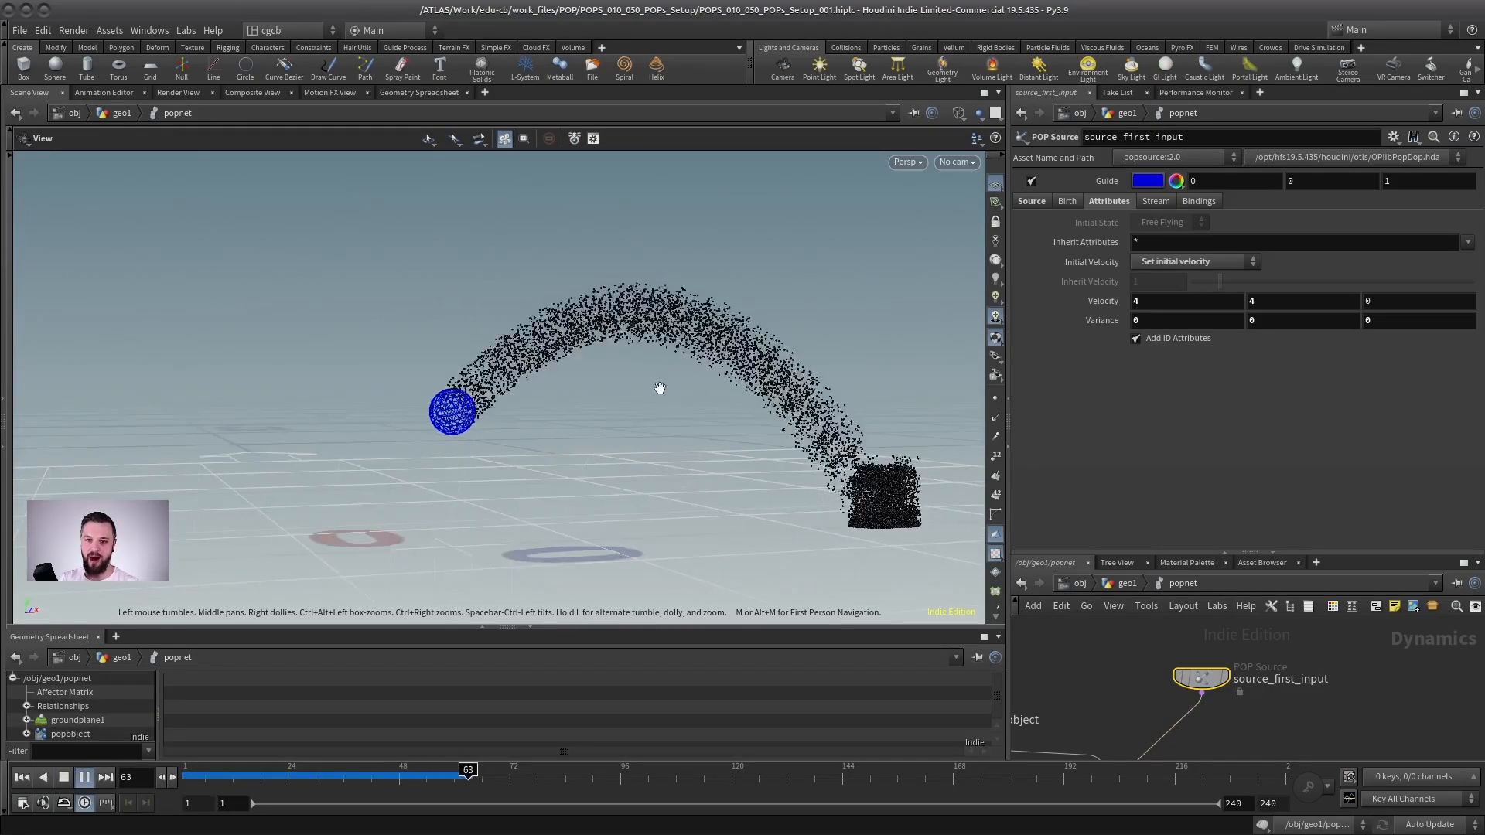
left_click_drag(656, 387, 497, 427)
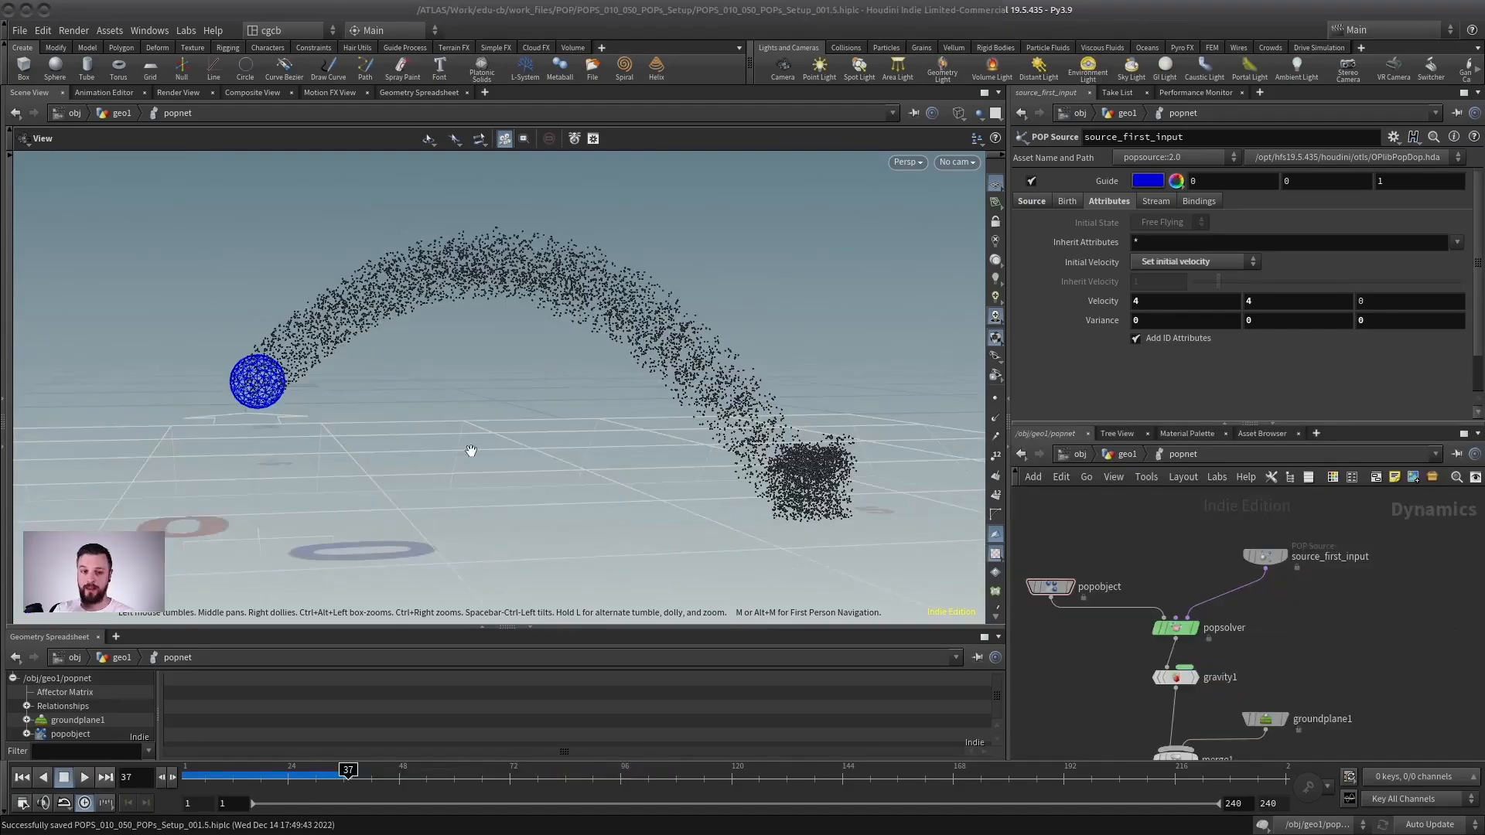
left_click(66, 776)
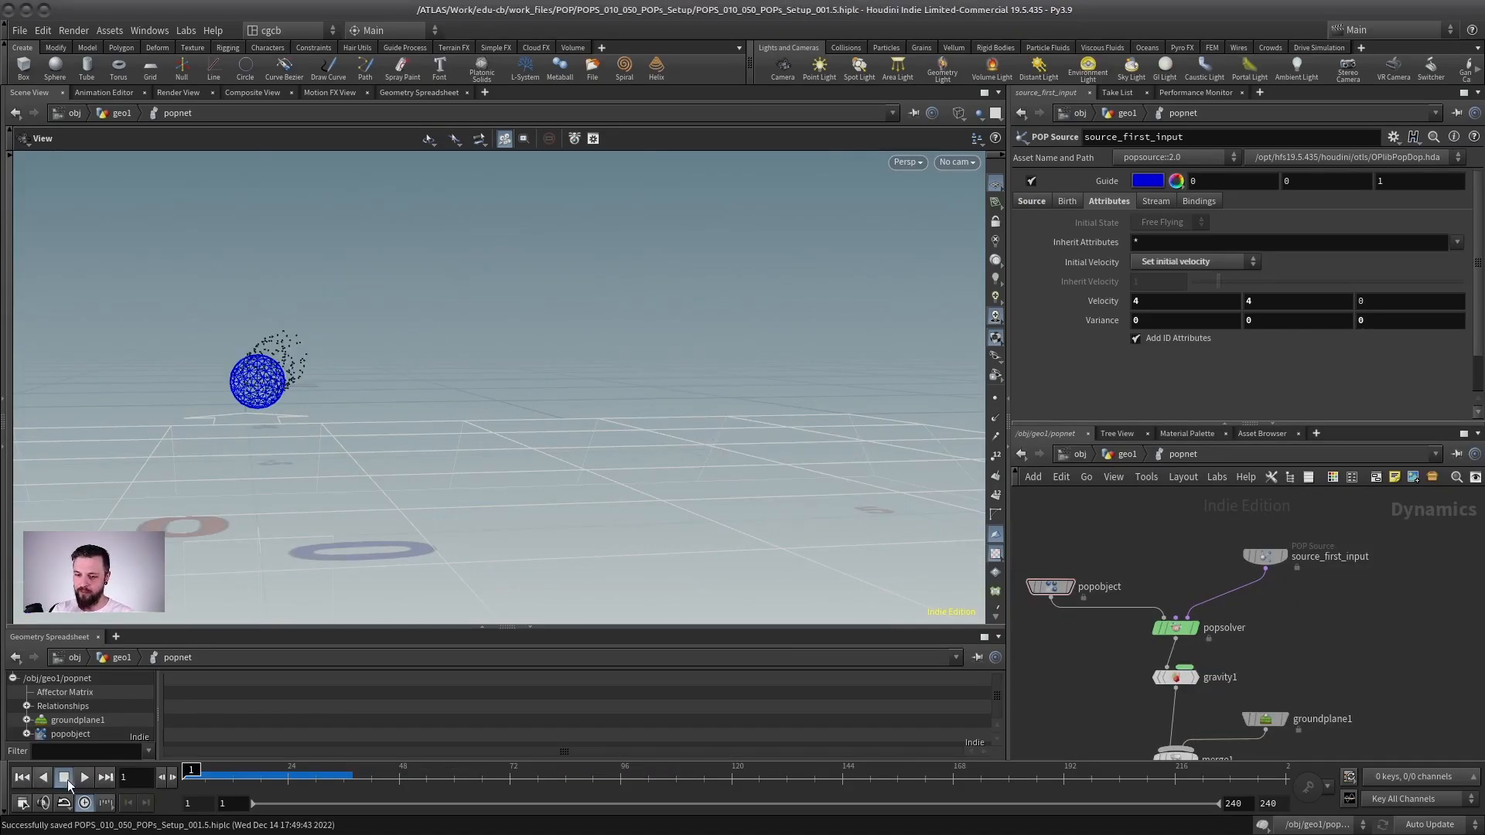
key("Up")
left_click(83, 777)
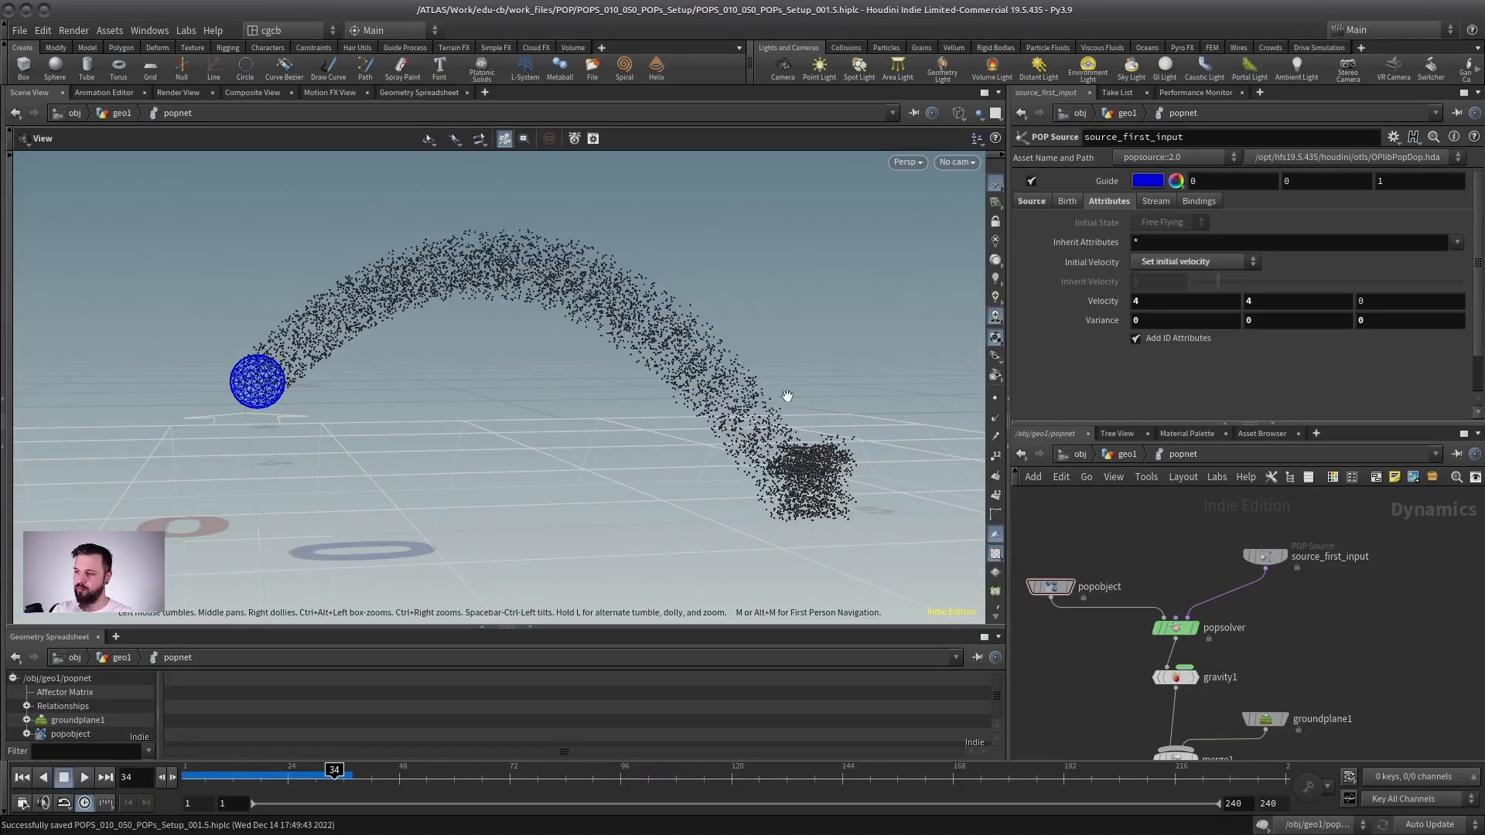
- Add a Pivot Handle for source_first_input's Velocity to the viewport
left_click(1301, 552)
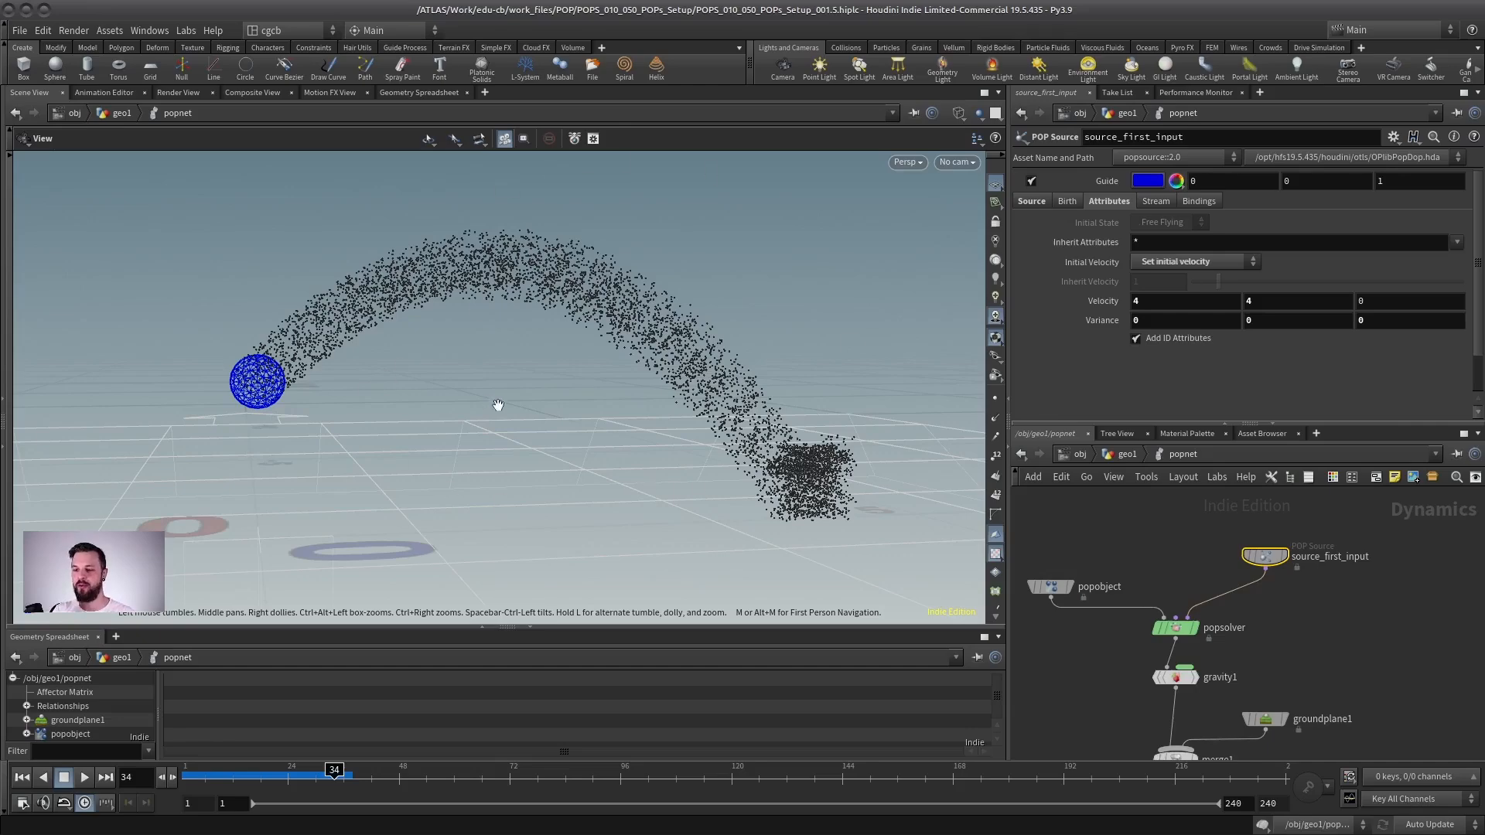
right_click_drag(499, 404, 453, 424)
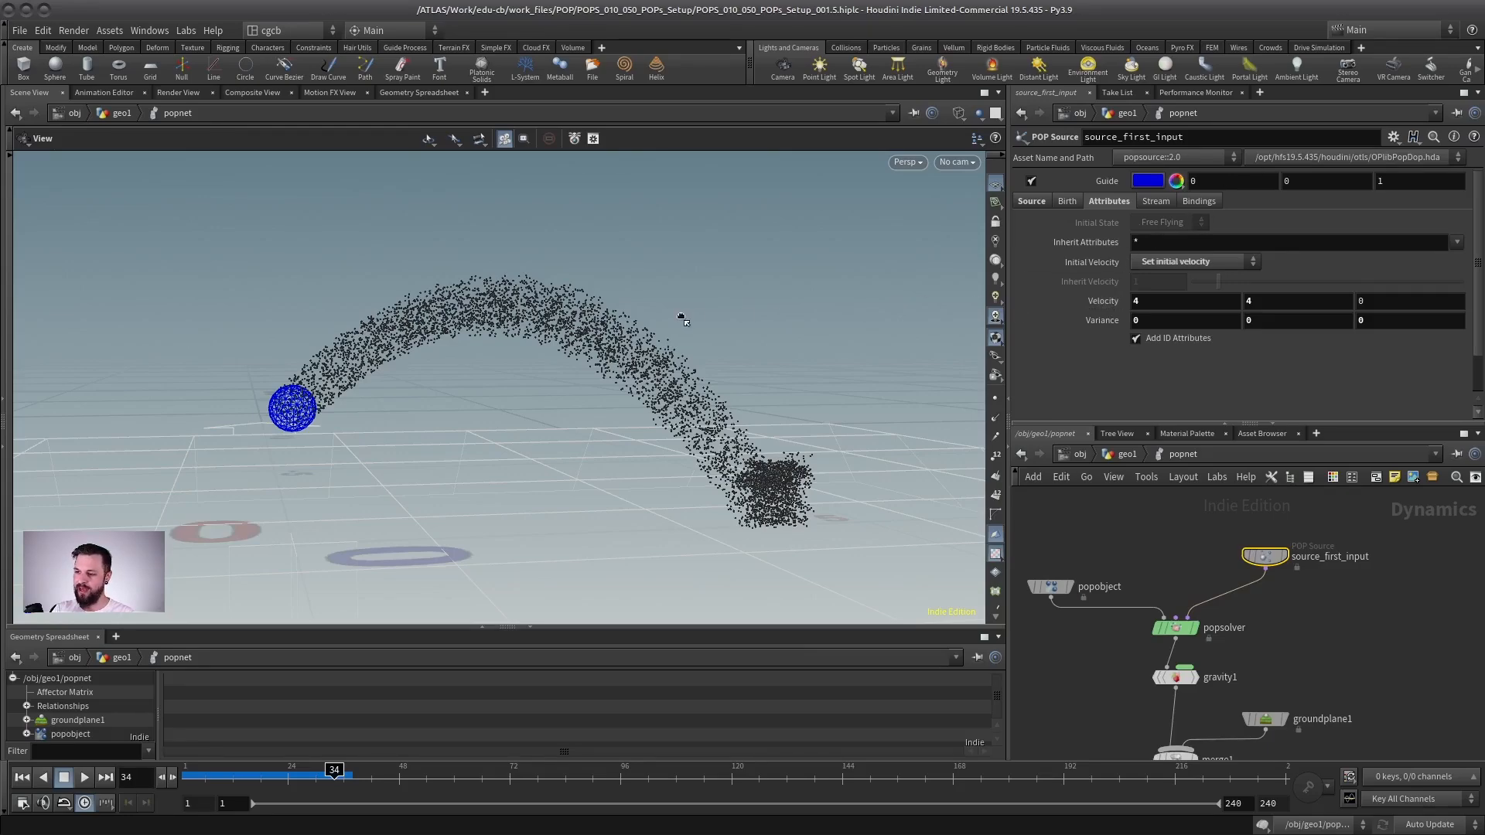
left_click_drag(682, 318, 681, 320)
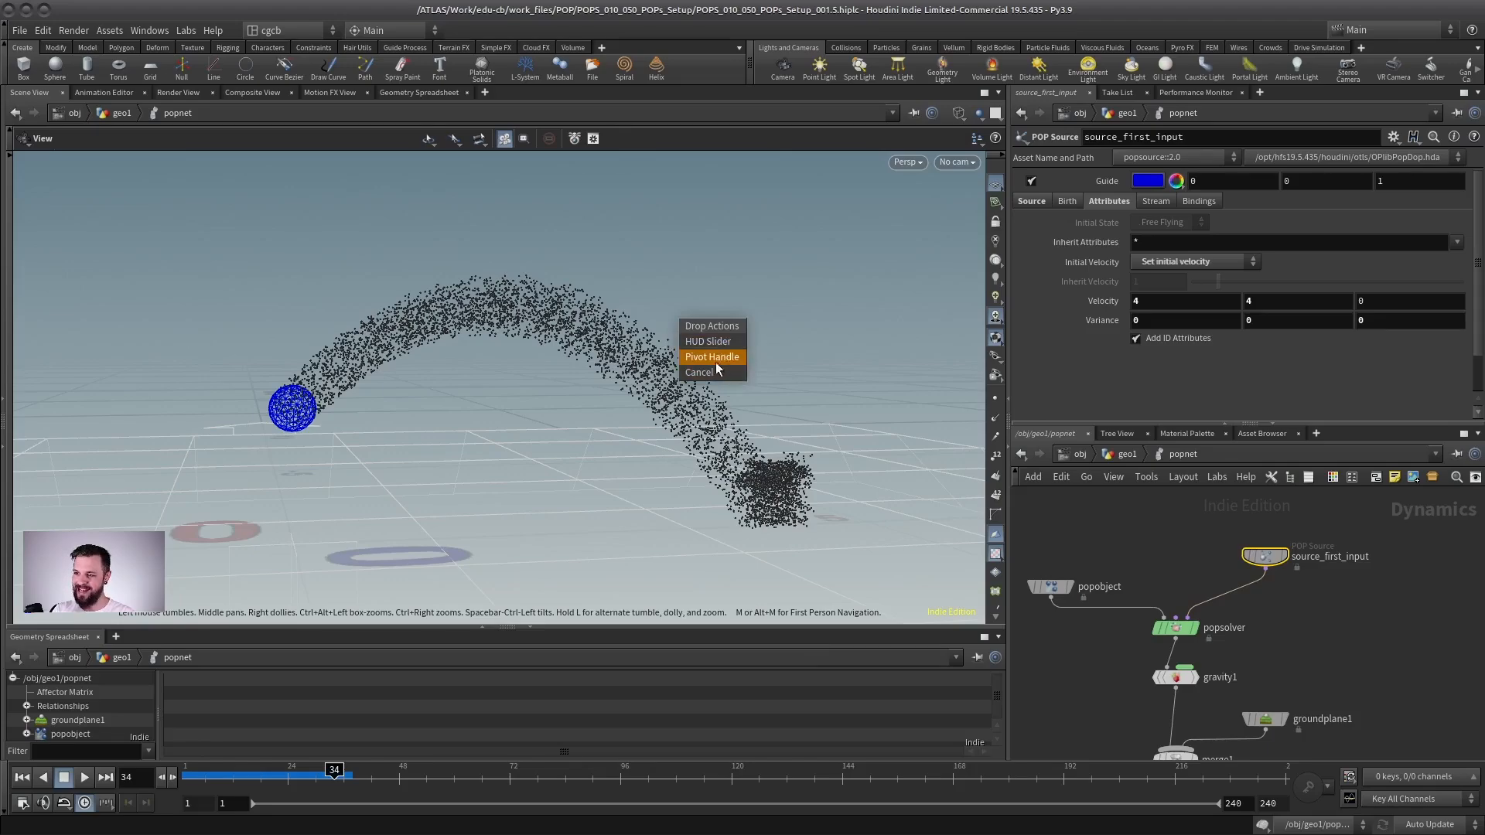
left_click(720, 357)
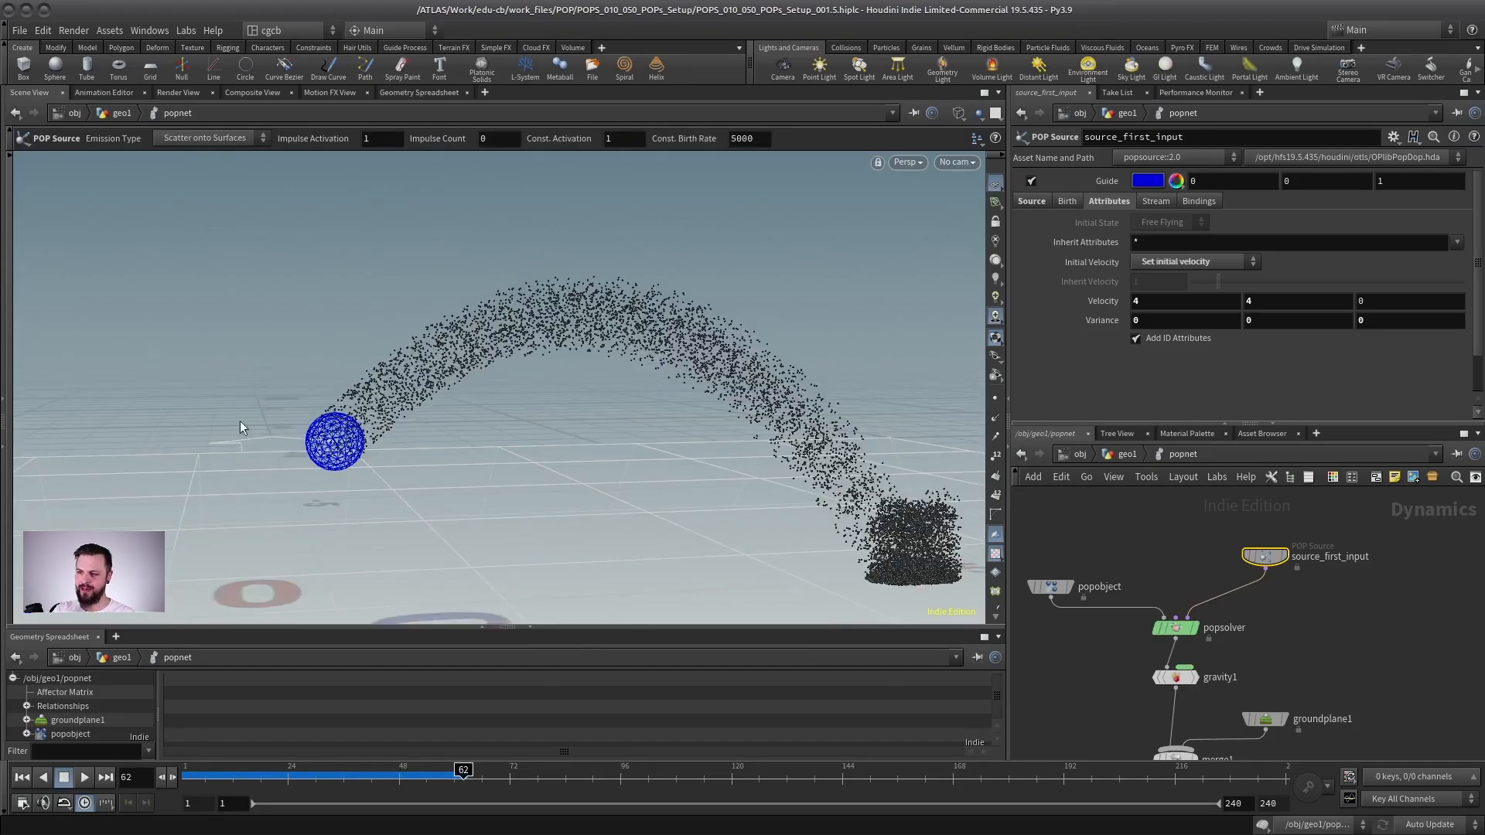
right_click_drag(646, 404, 433, 410, "alt")
middle_click_drag(565, 347, 380, 467, "alt")
left_click_drag(512, 362, 472, 354, "alt")
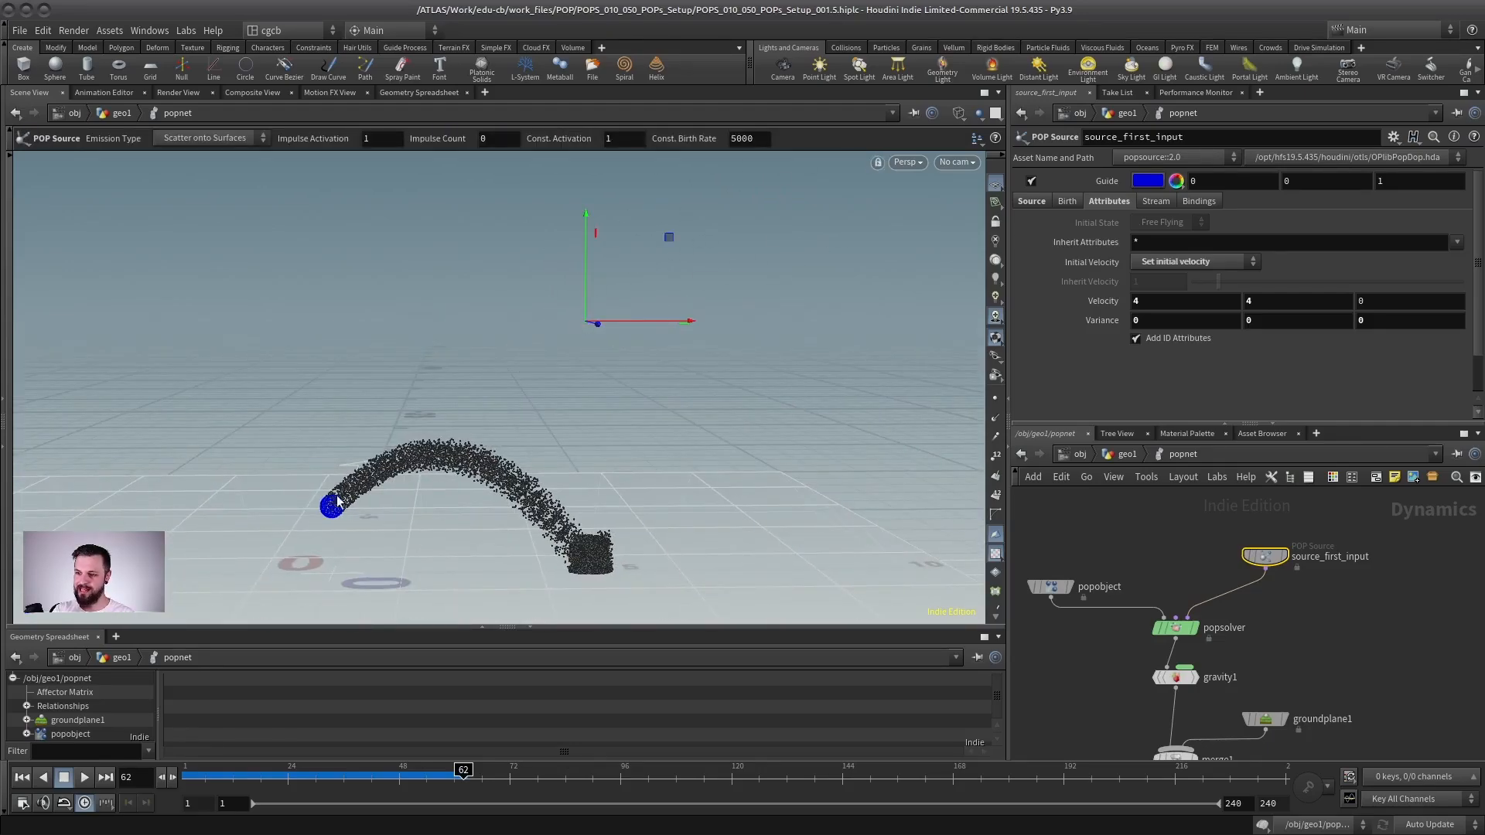
- Move the velocity pivot handle to change source_first_input's Velocity to about 4.93, 3.57, 0.19, with the simulation at the first frame
left_click_drag(587, 323, 712, 318)
left_click(21, 778)
left_click_drag(484, 391, 696, 351, "alt")
key("Return")
left_click_drag(902, 348, 615, 345)
left_click_drag(616, 345, 586, 386, "alt")
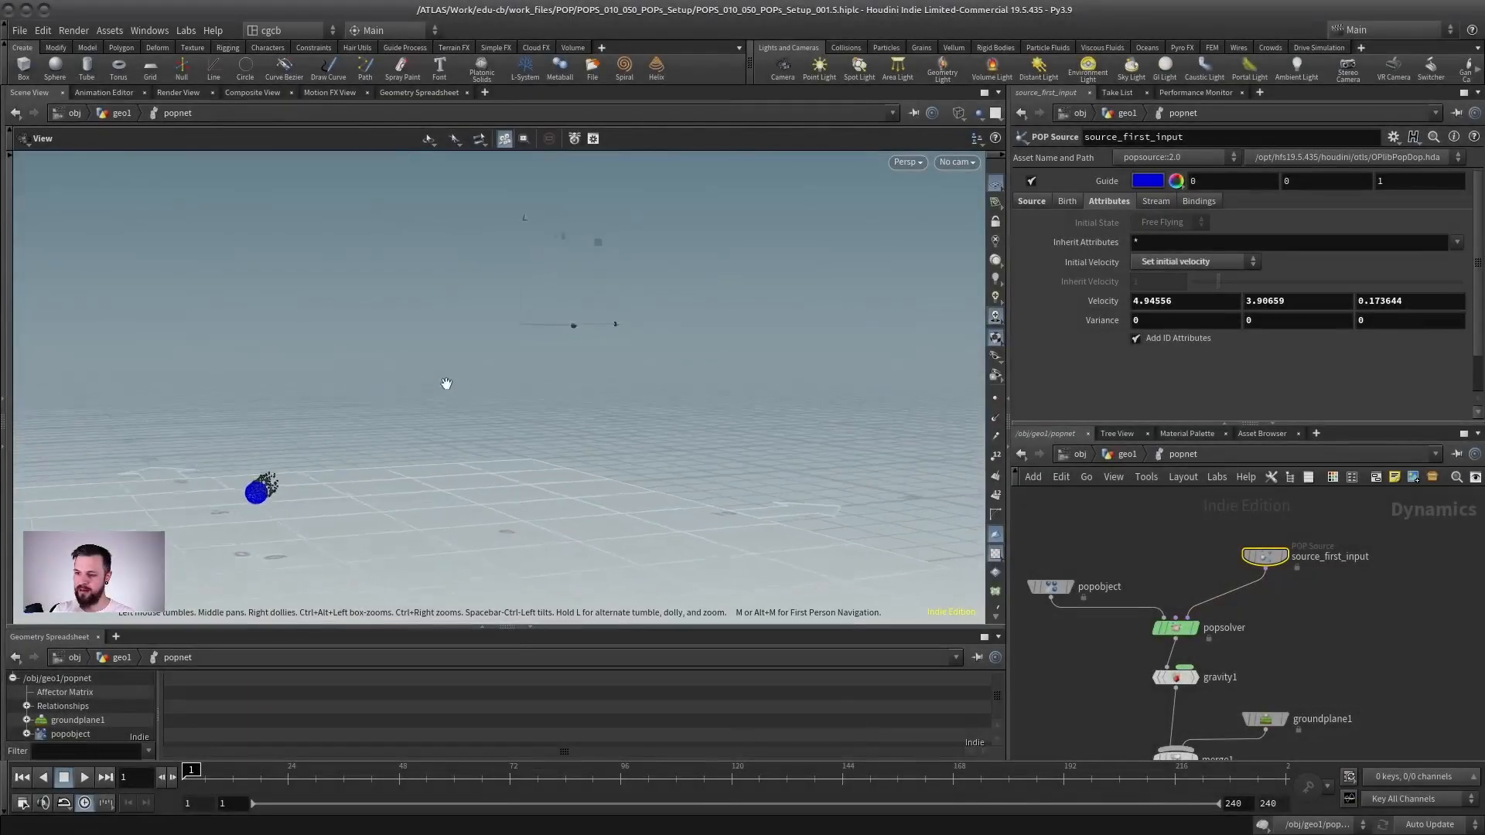
left_click_drag(447, 385, 649, 323, "alt")
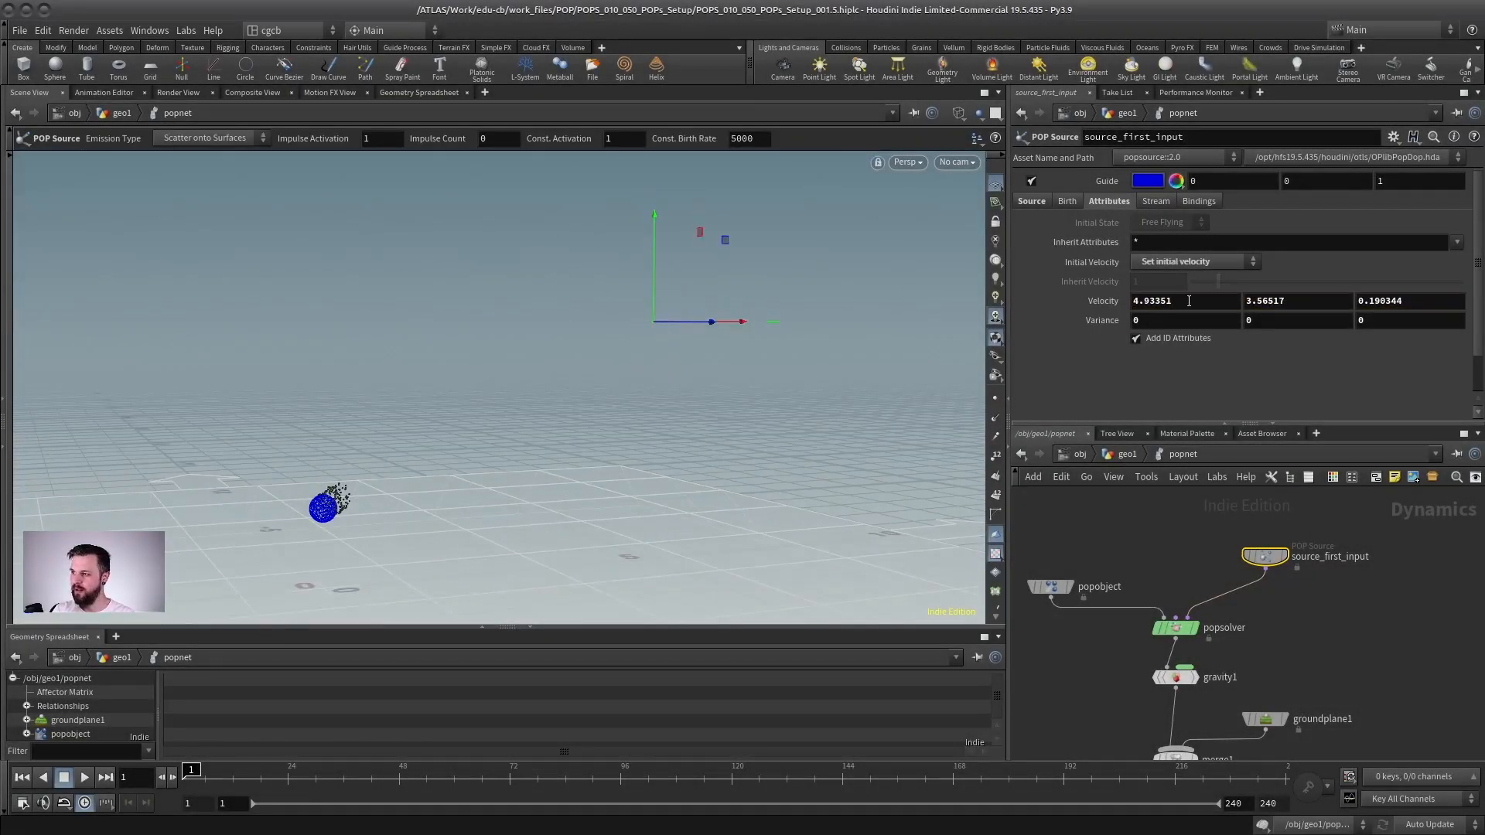
- Set source_first_input's Velocity back to 4, 4, 0 and play the simulation
left_click(1161, 301)
type("4")
key("Return")
key("Tab")
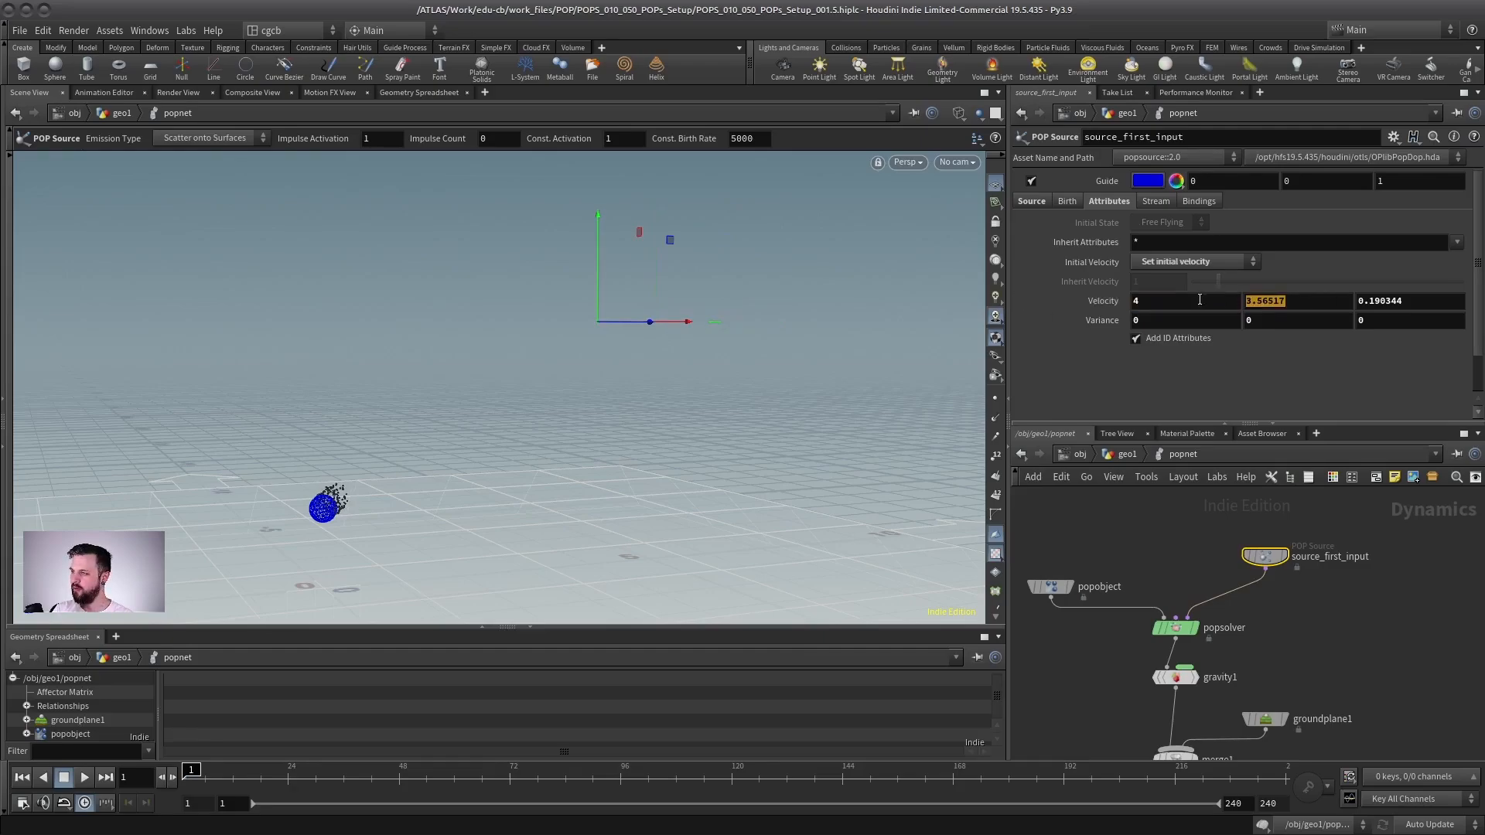
type("4")
key("Return")
left_click(83, 777)
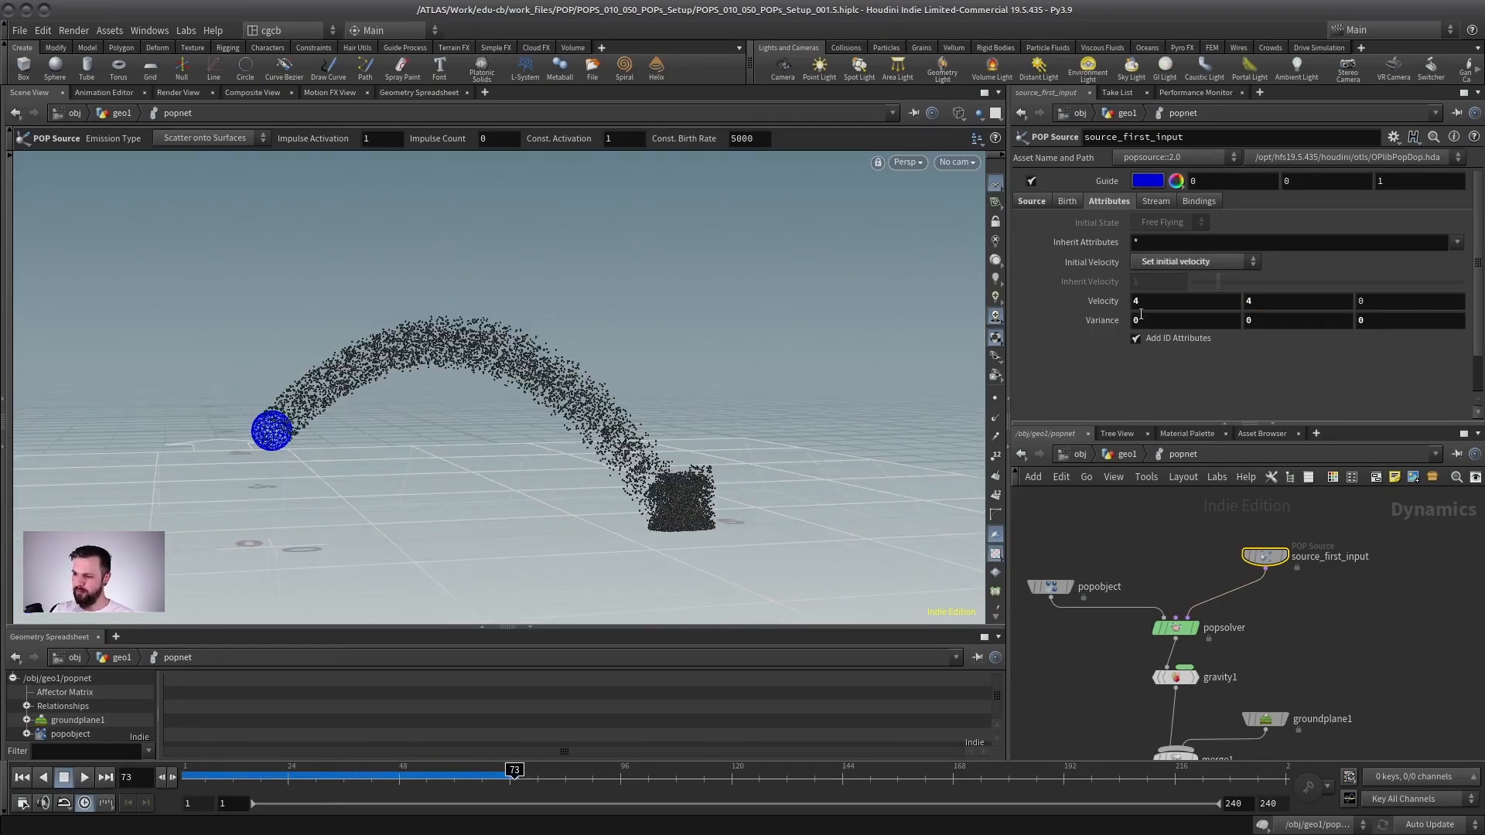
- Set source_first_input's Variance to 1, 1, 1
left_click(1155, 319)
type("1")
key("Tab")
type("1")
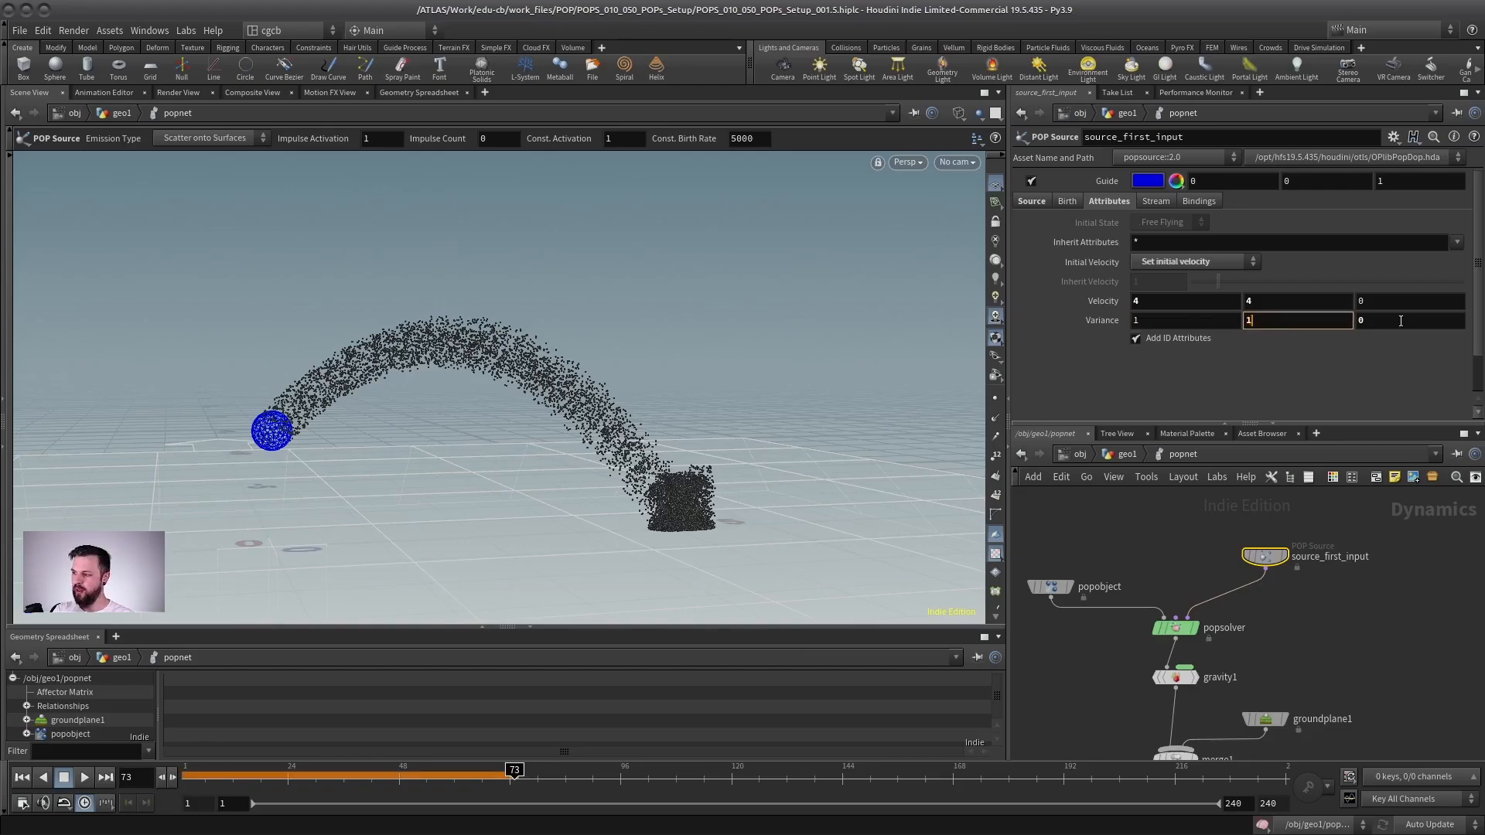
key("Tab")
type("1")
key("Return")
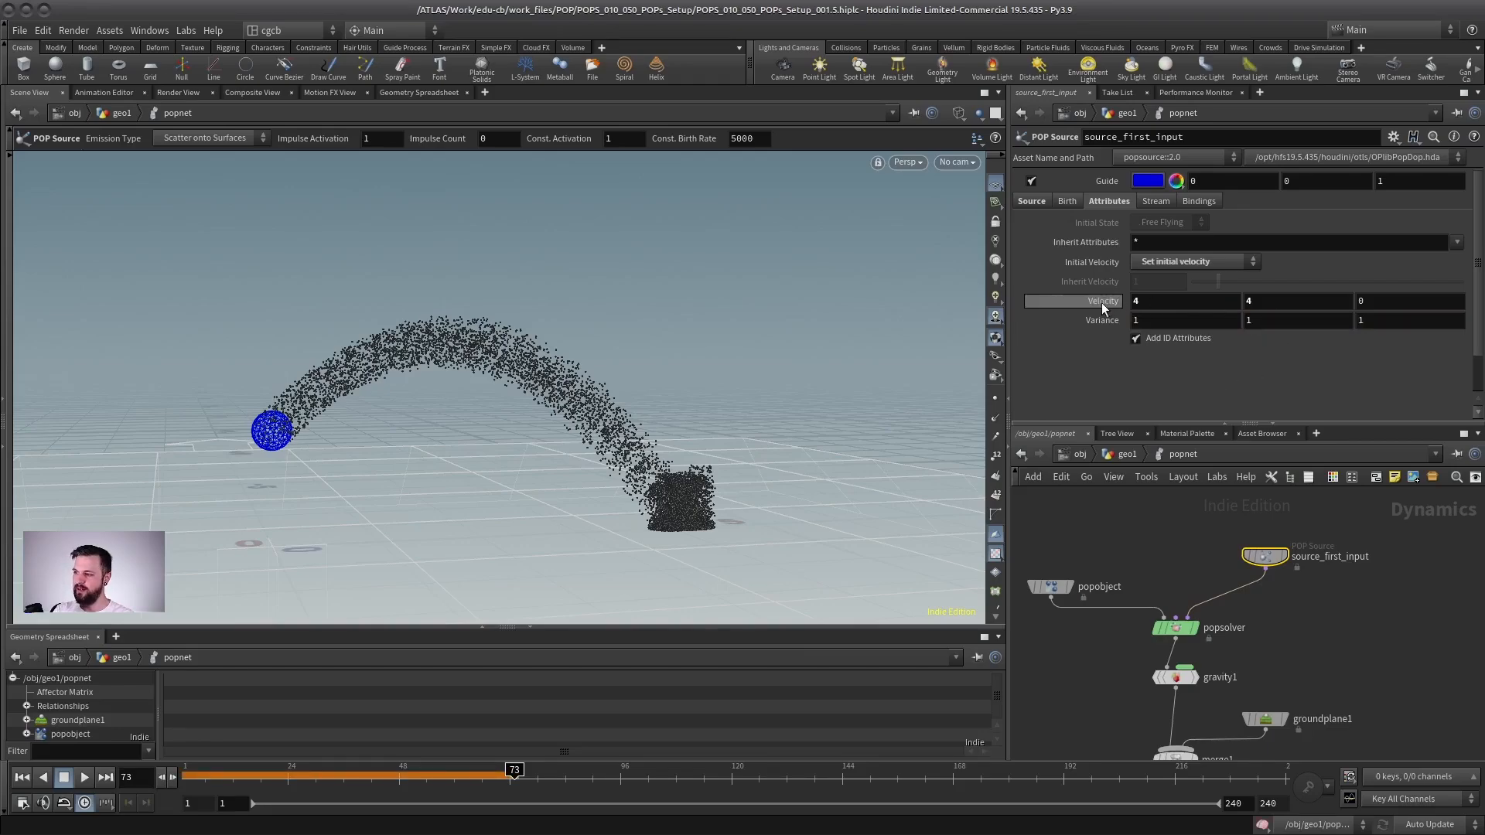
double_click(1157, 301)
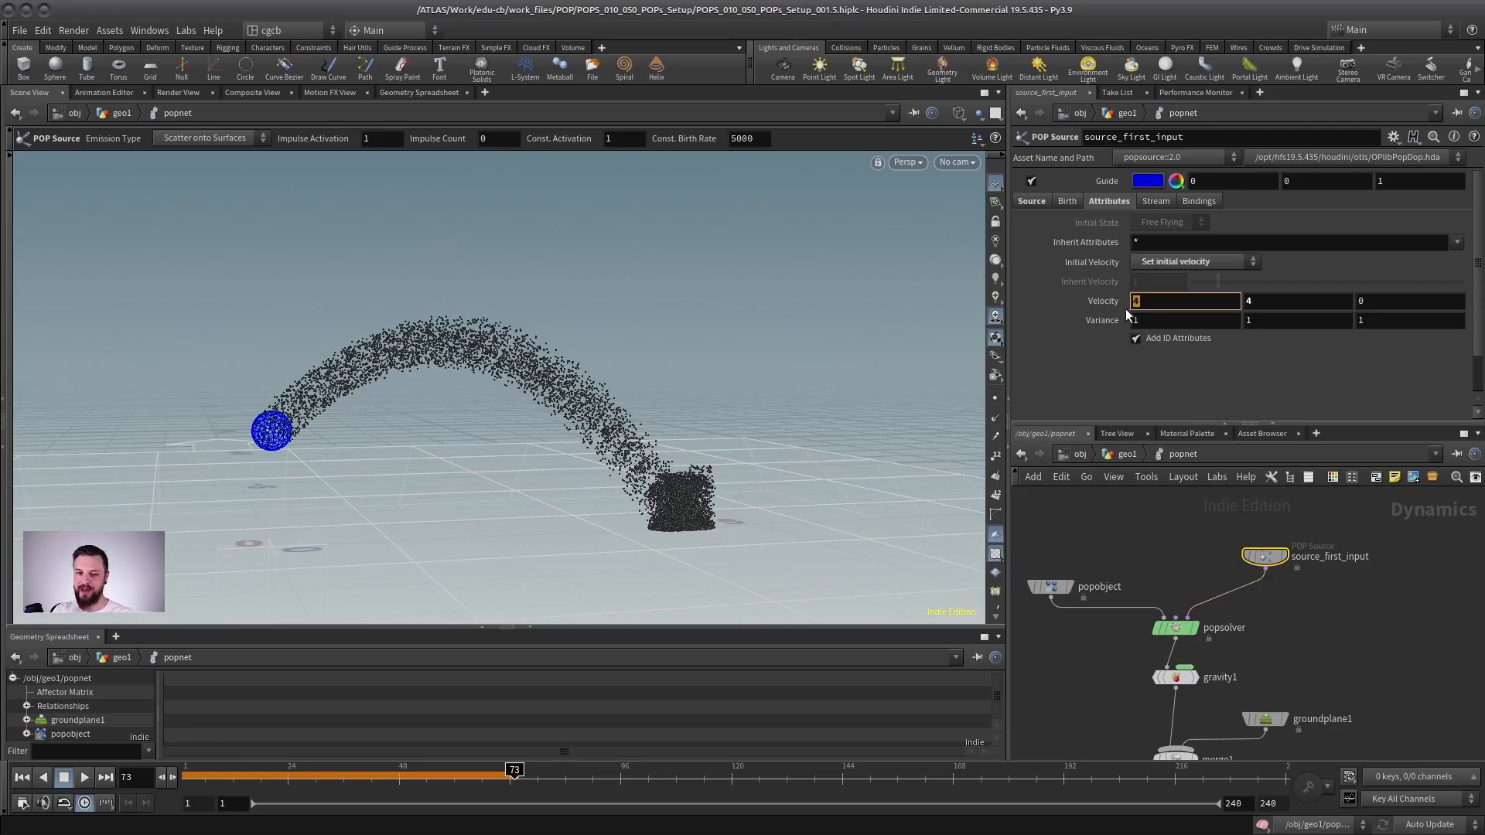
left_click_drag(1139, 321, 1093, 328)
left_click(1128, 367)
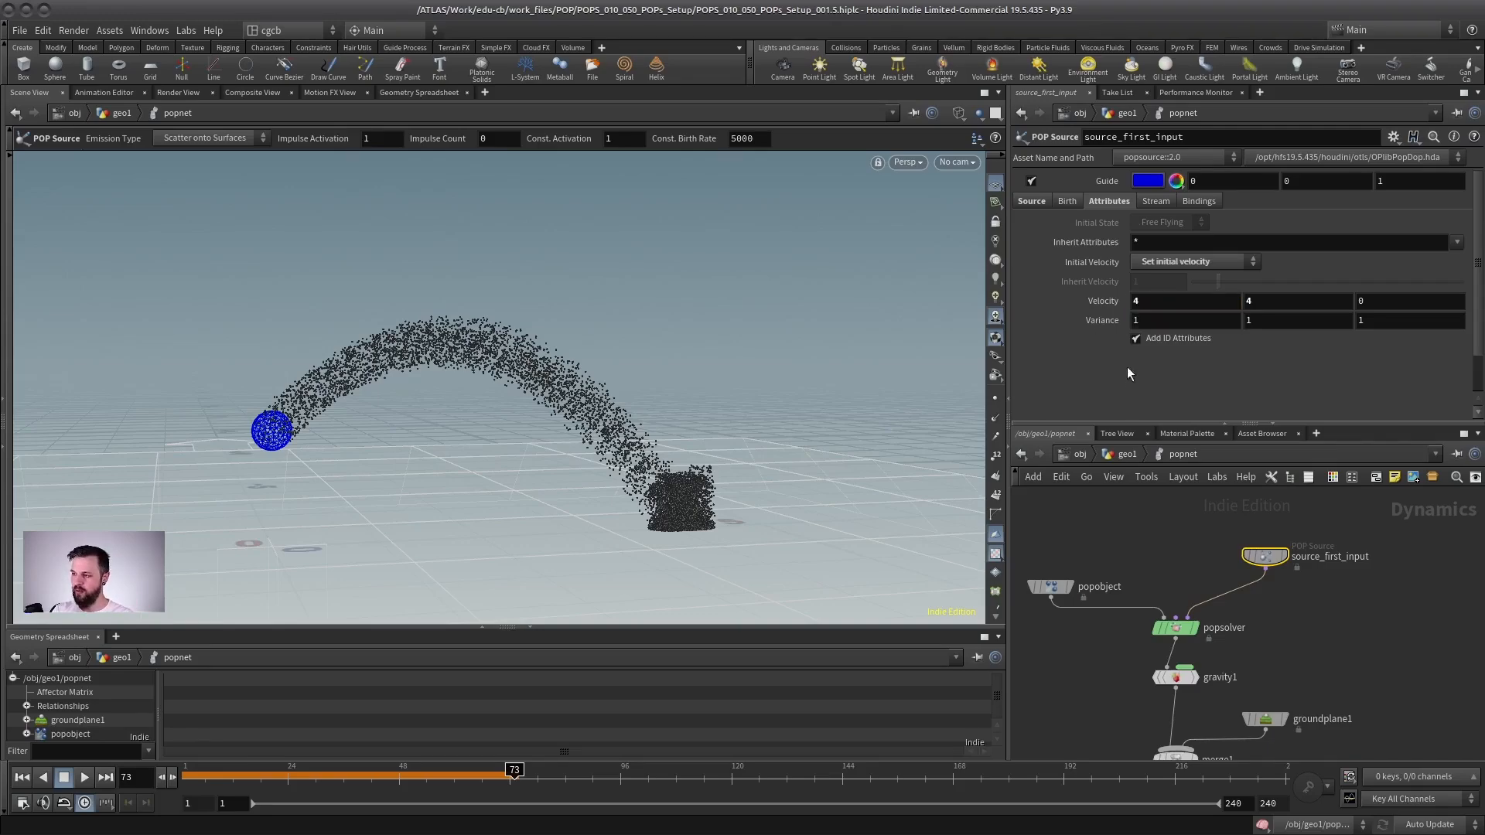
double_click(1138, 321)
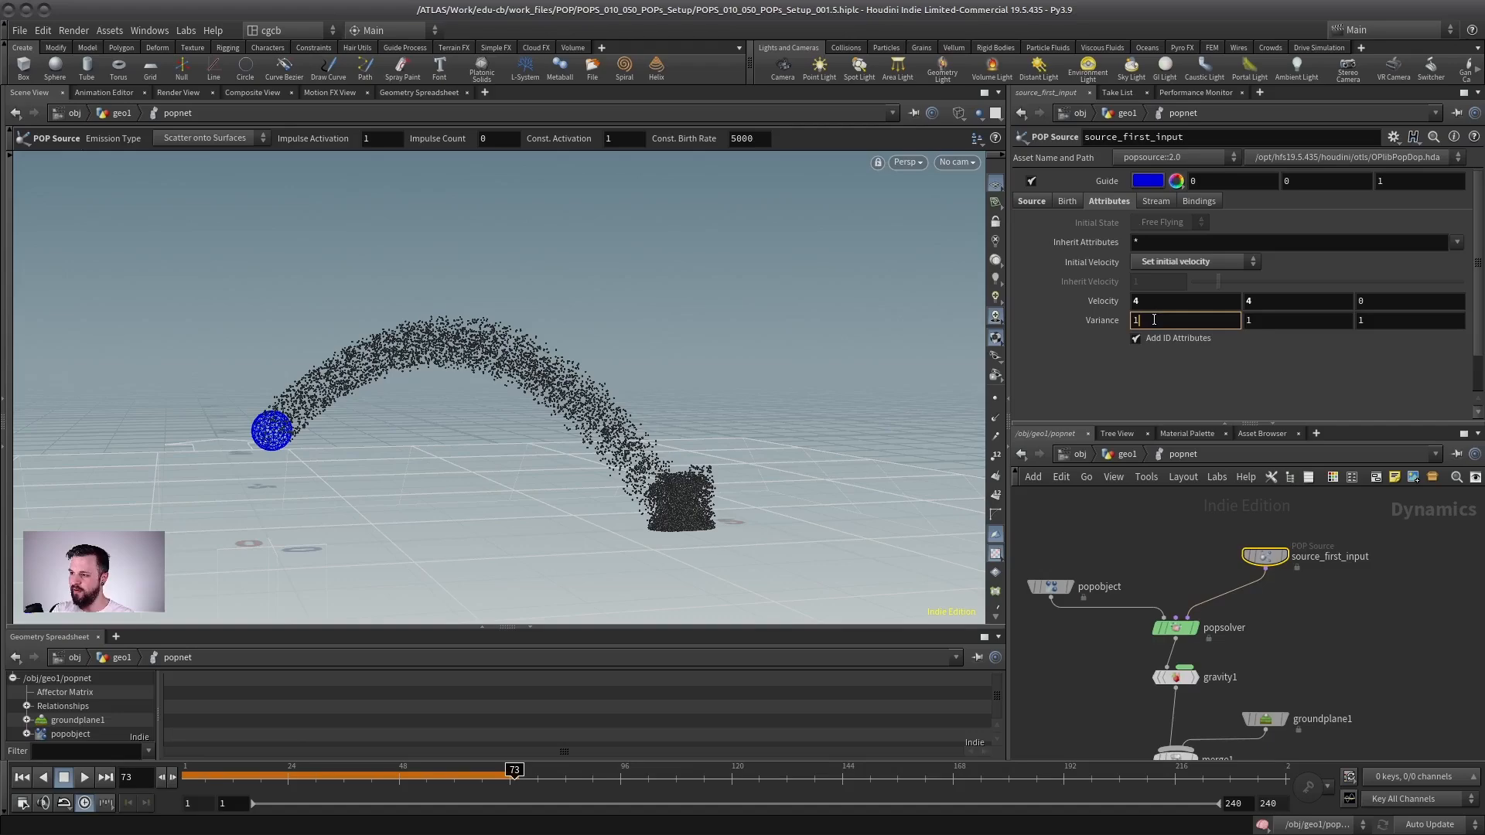
key("Tab")
key("shift+Tab")
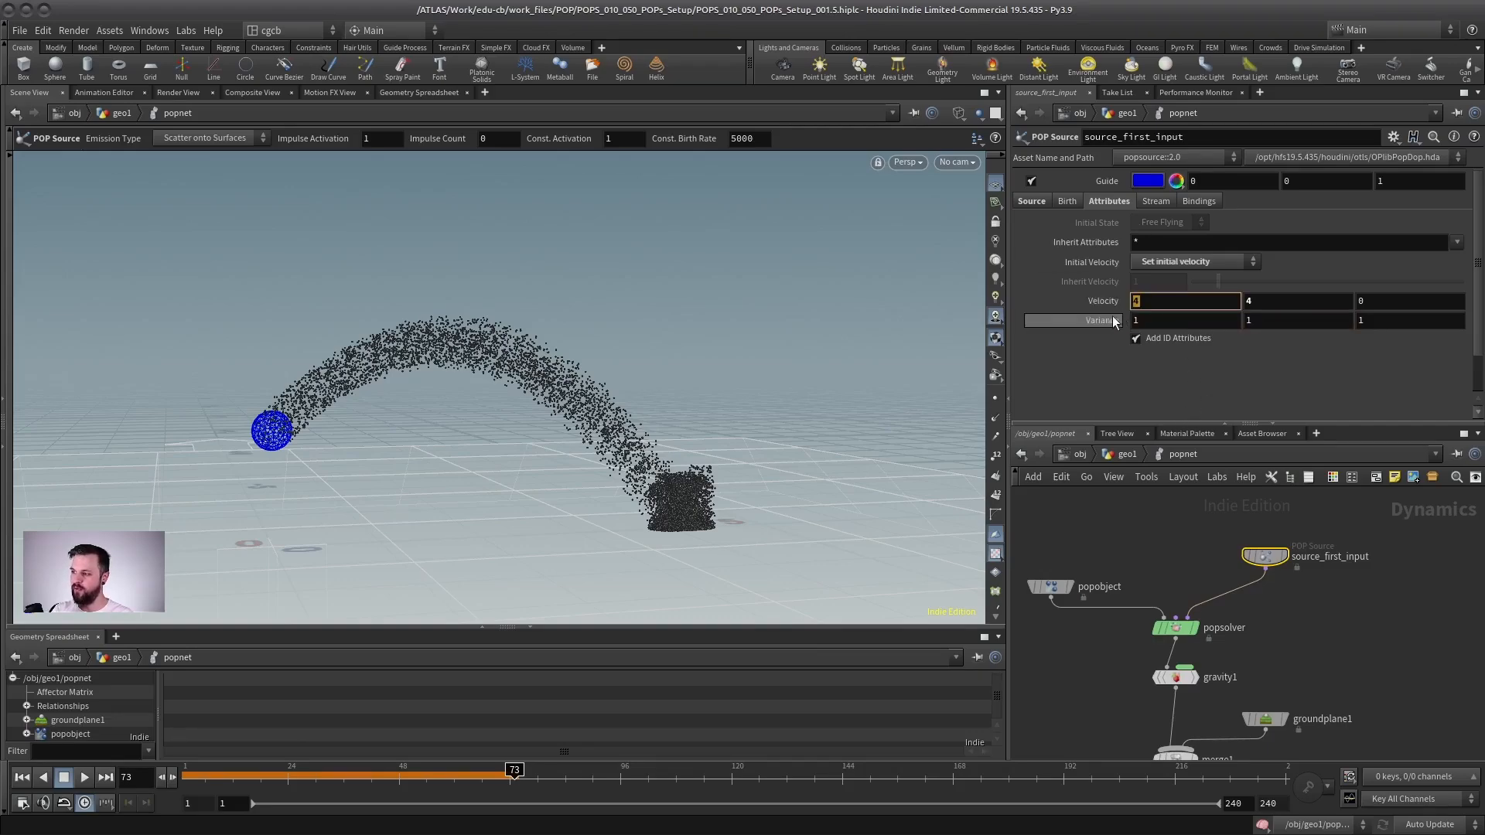
left_click(1145, 301)
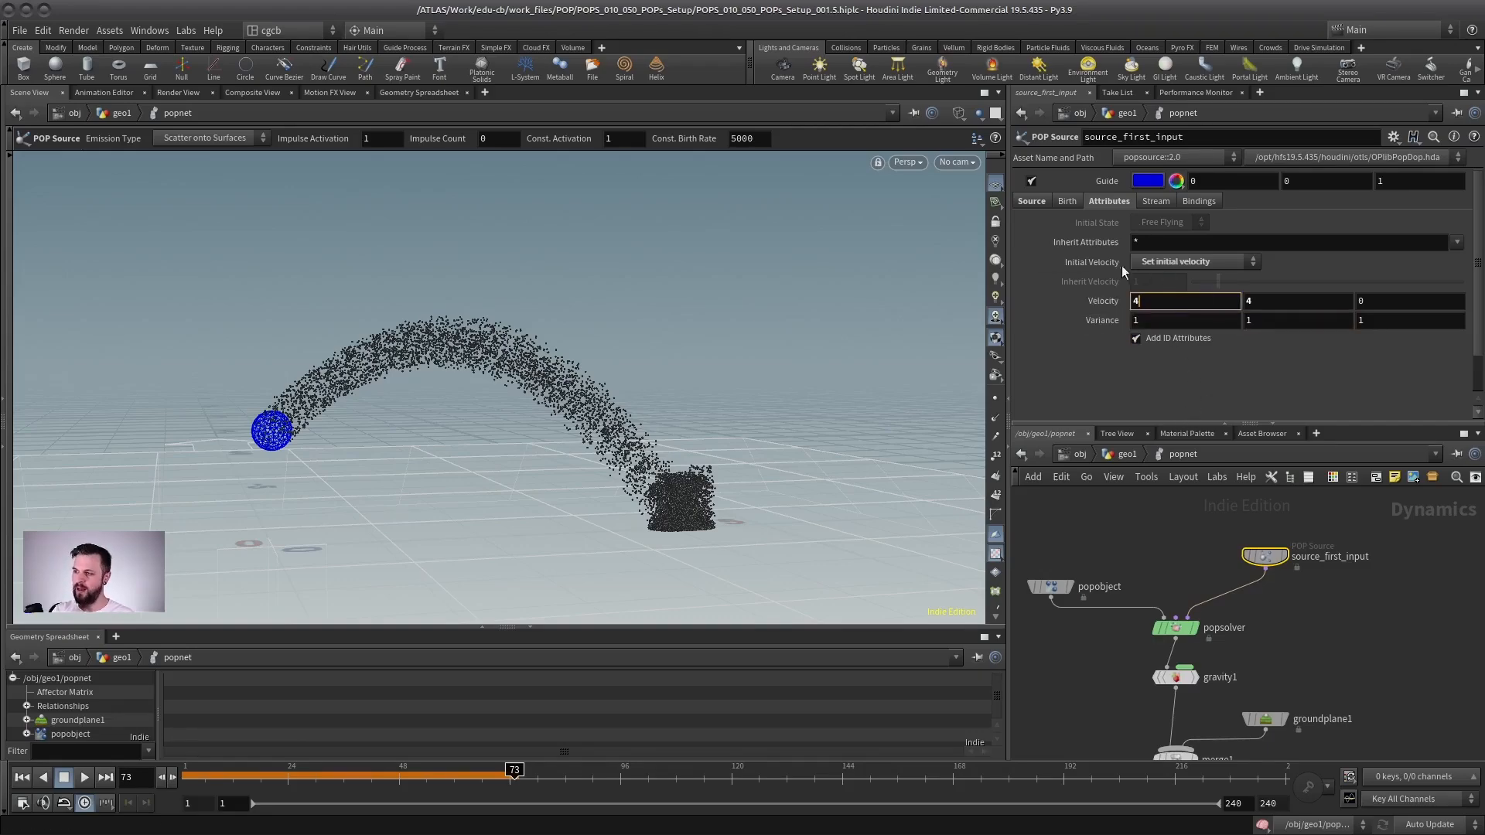
- Play the simulation from the first frame and examine how the variance spreads the particles
left_click(22, 778)
left_click(83, 779)
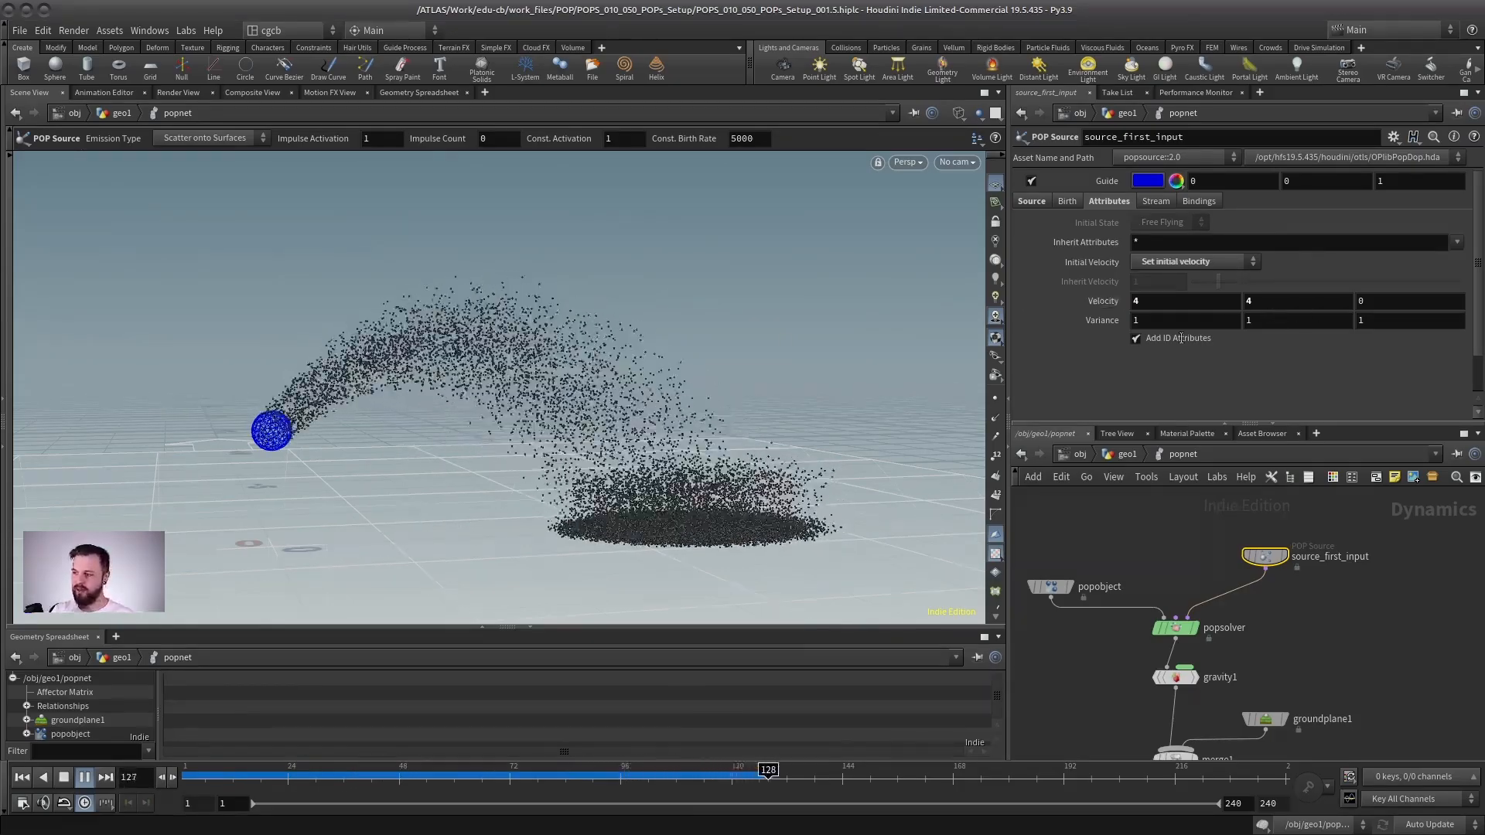
right_click_drag(470, 424, 526, 435, "alt")
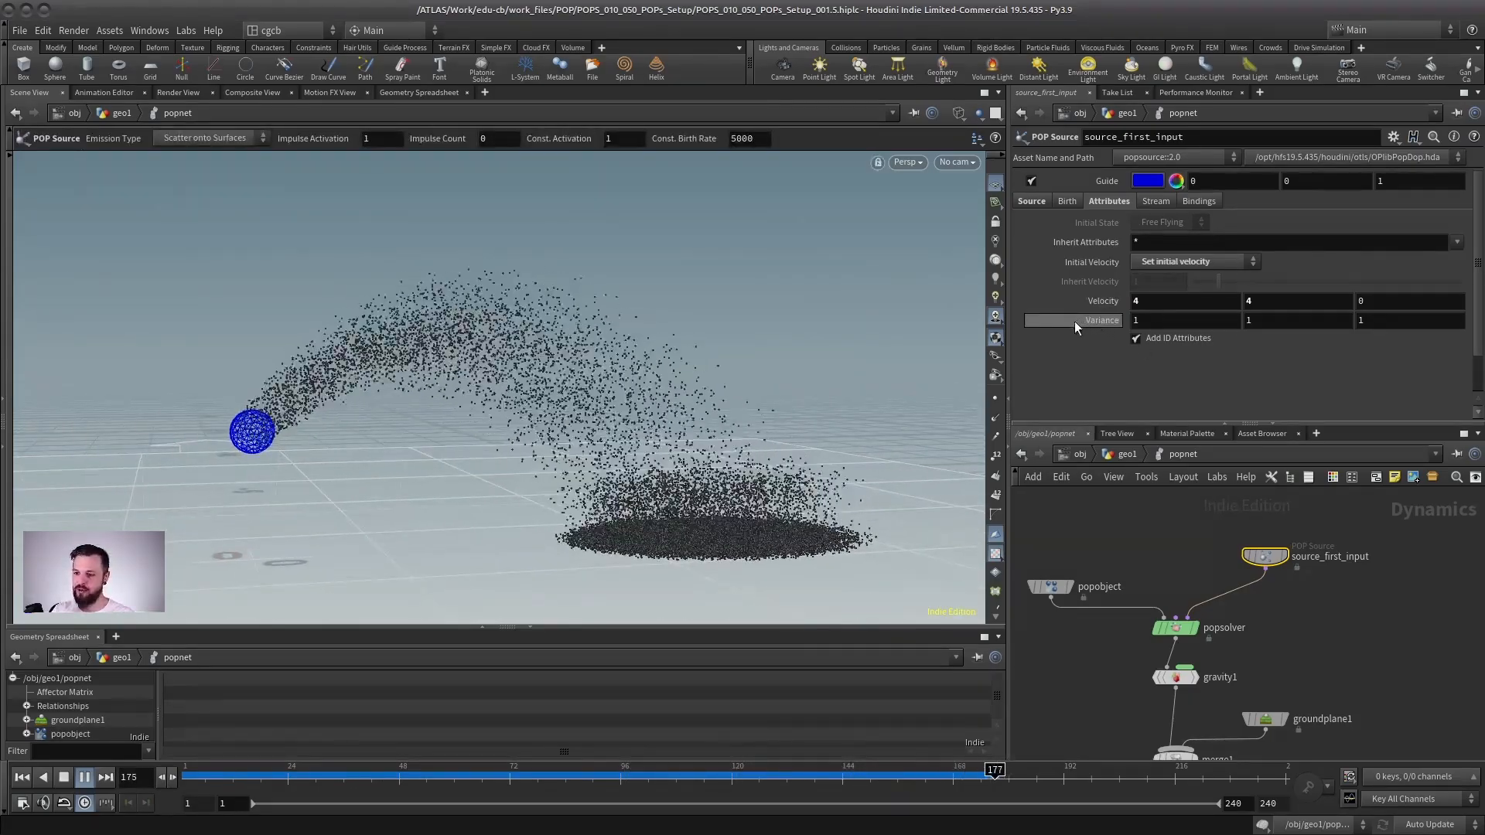
left_click(1182, 320)
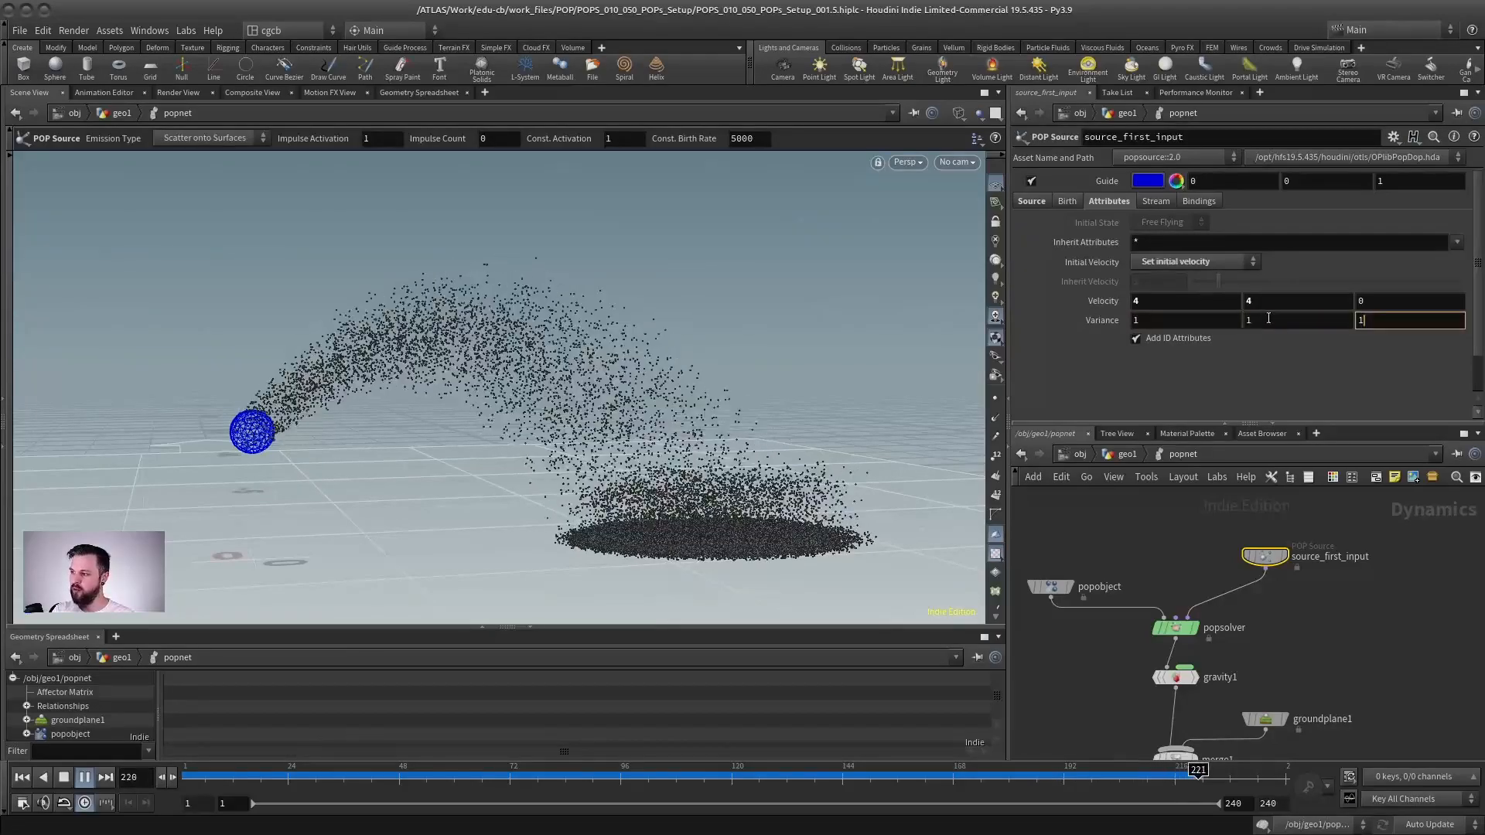
left_click(84, 778)
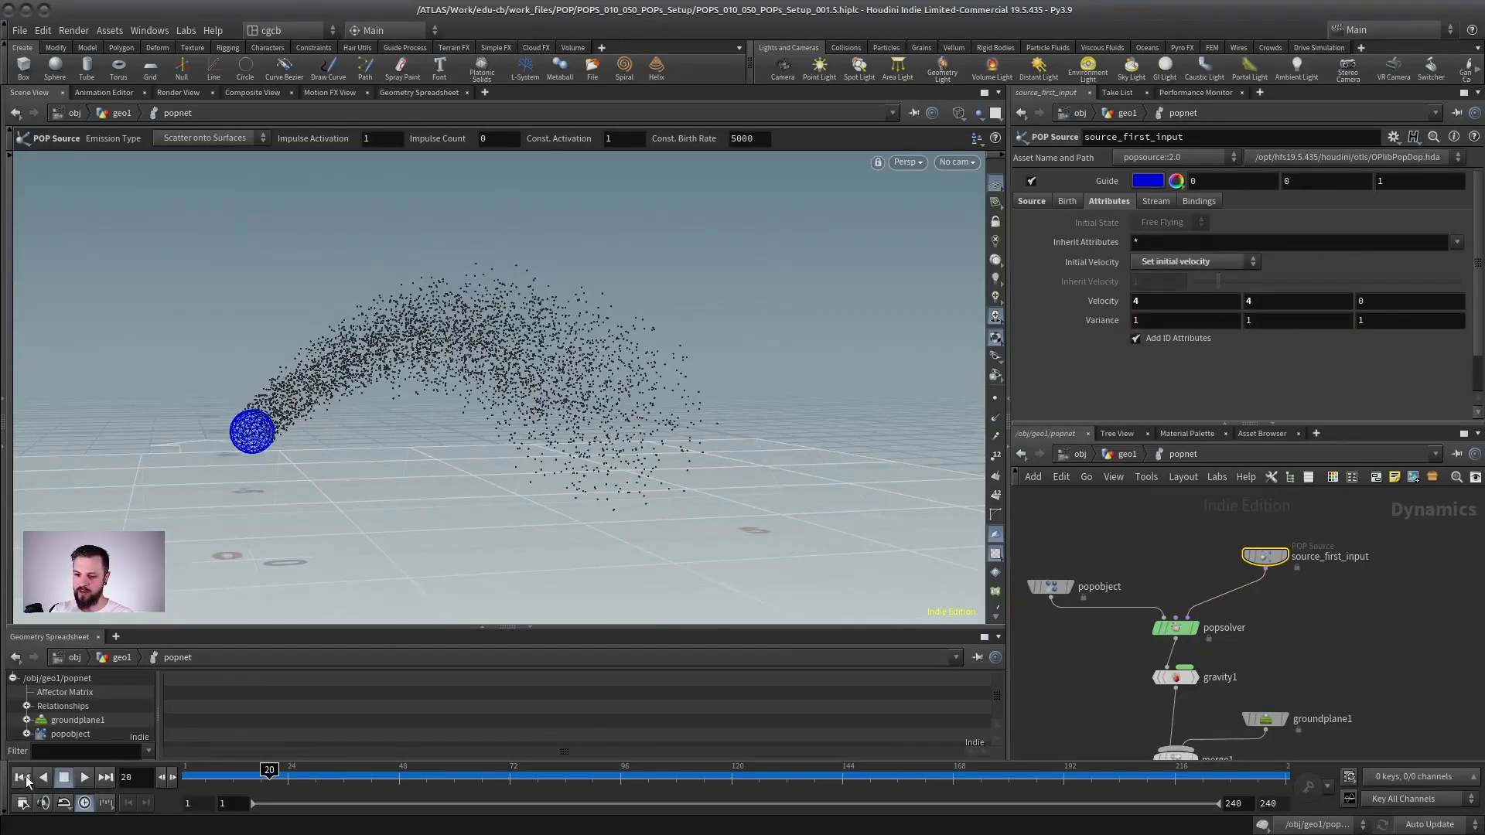
- Set source_first_input's Variance to 0, 1, 0 and play the simulation from the first frame
left_click(22, 778)
left_click_drag(1403, 322, 1240, 333)
type("00")
double_click(1237, 322)
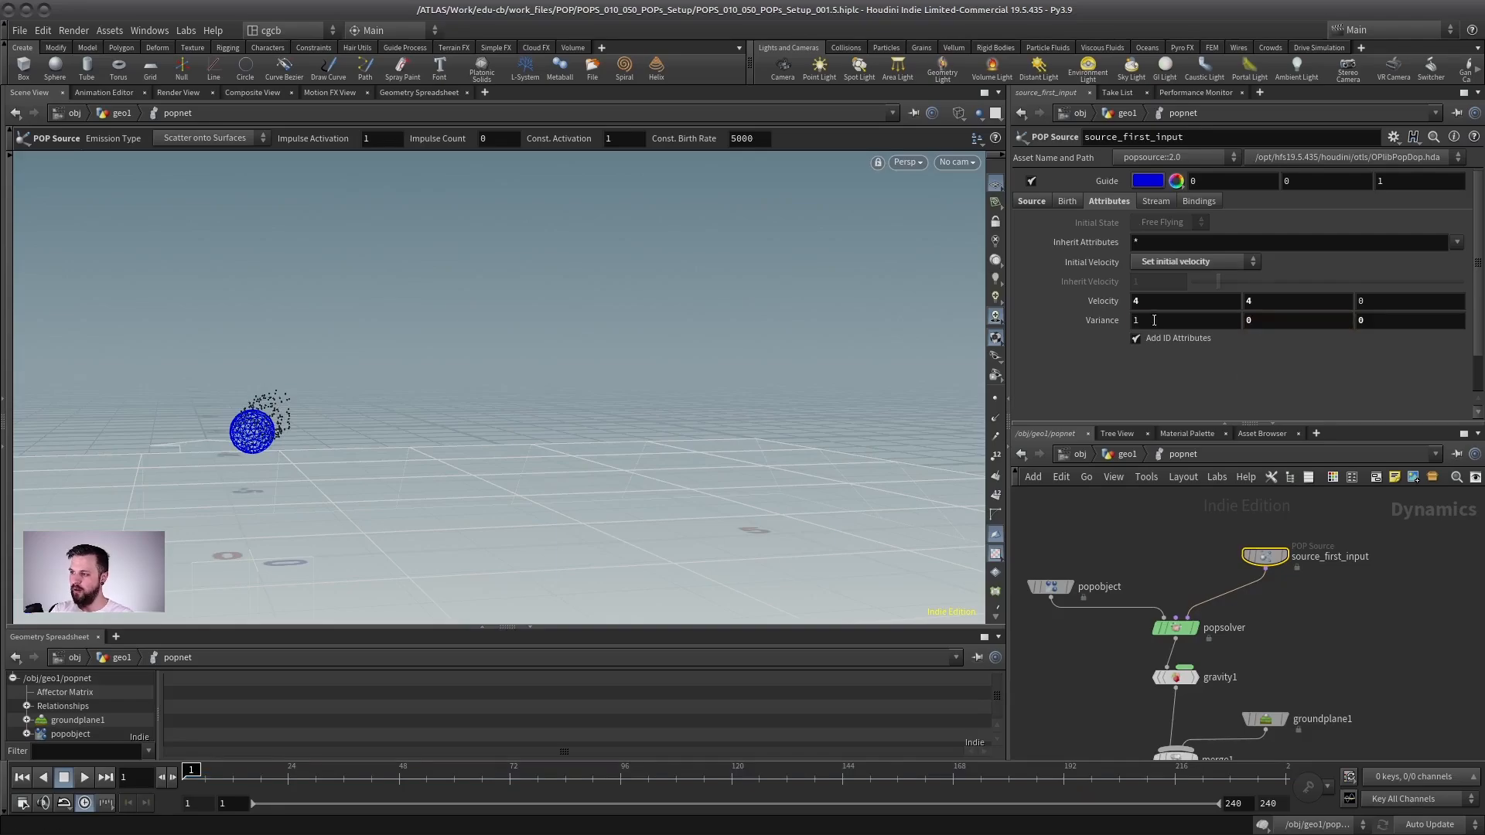
type("0")
key("BackSpace")
type("1")
key("Return")
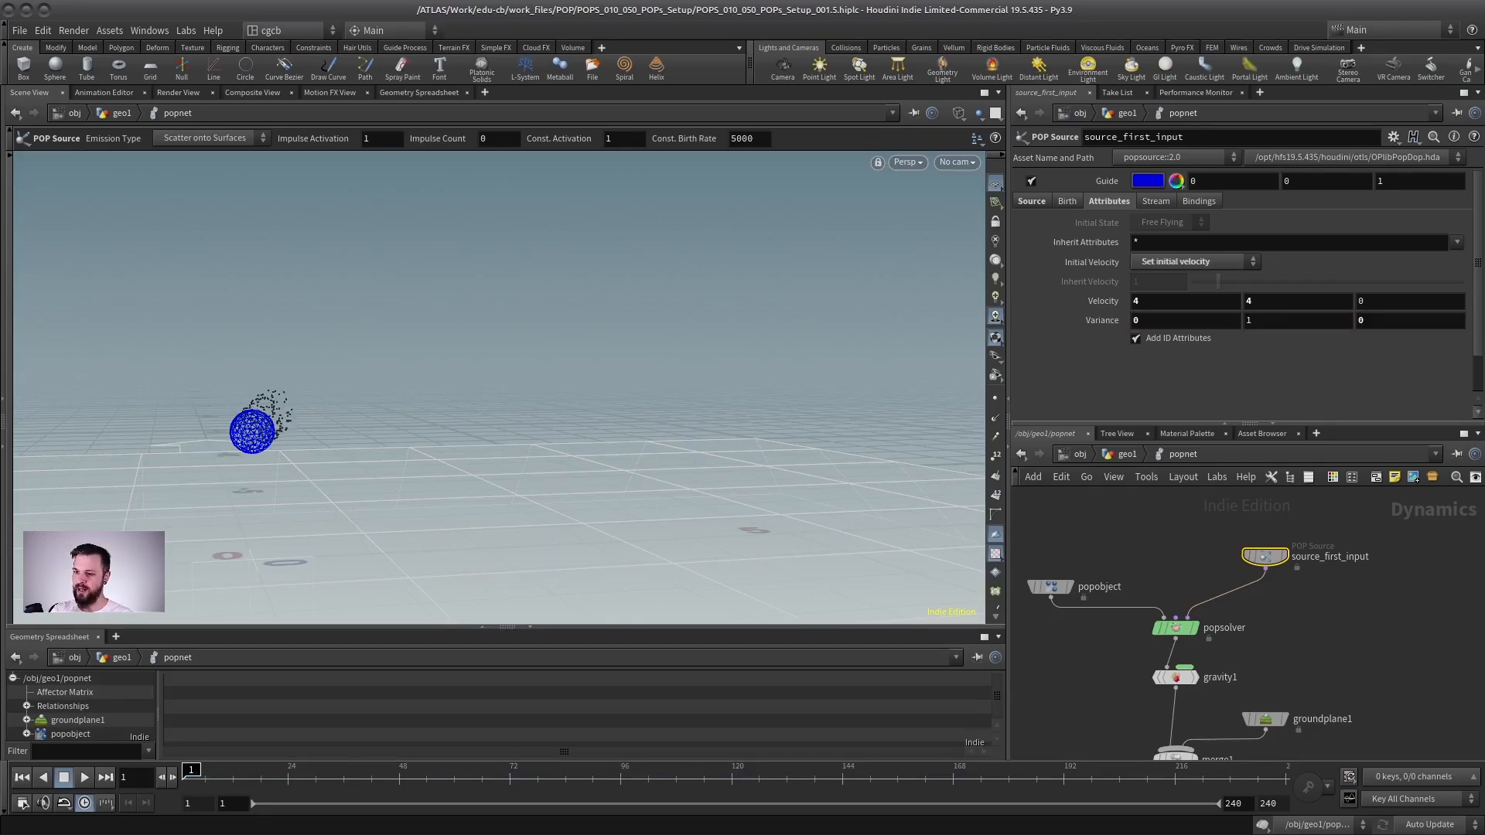
left_click(83, 778)
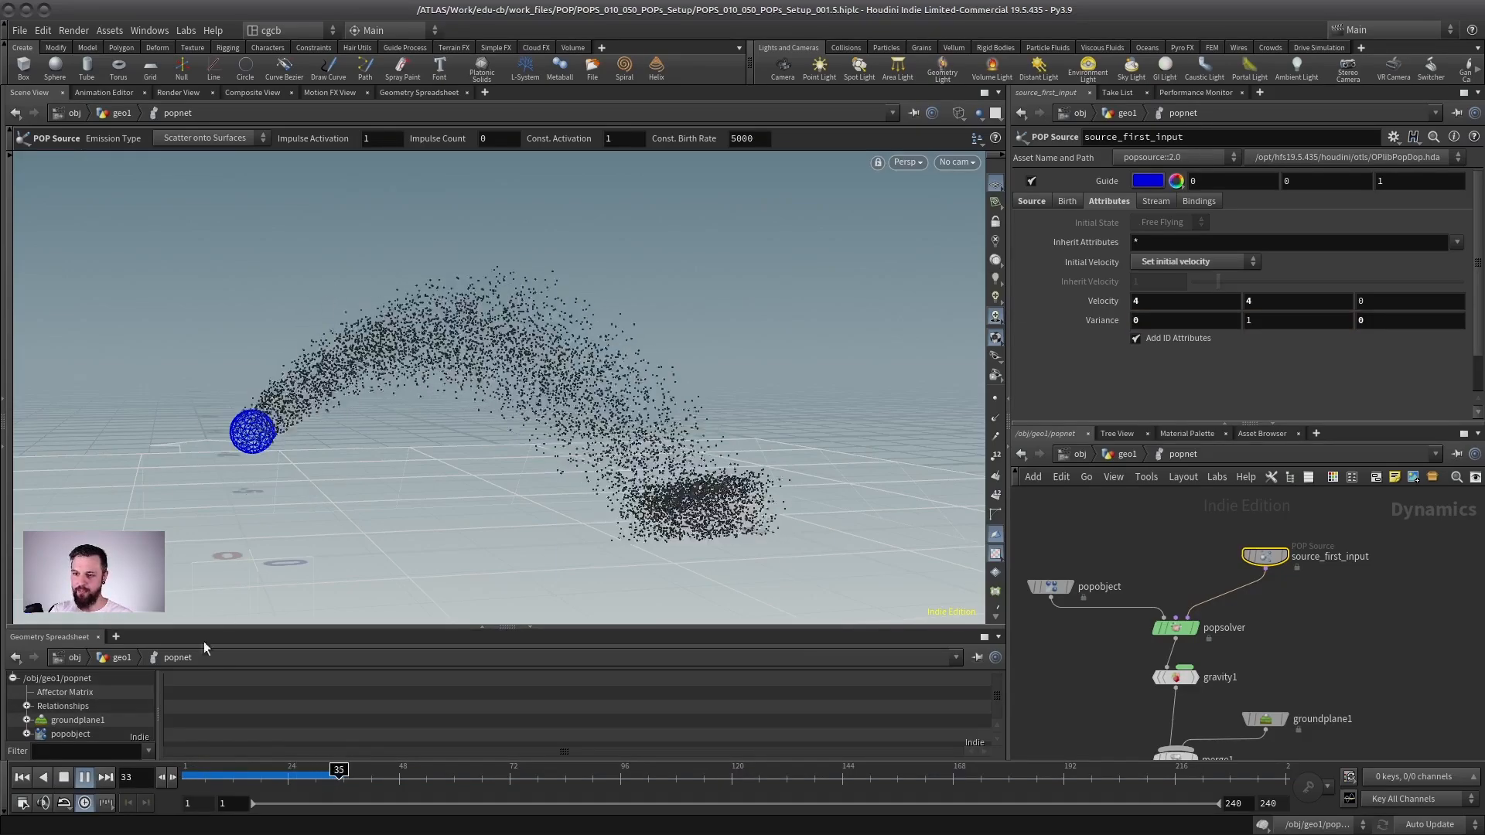
- Stop the simulation and examine the particle spread from other angles
left_click(63, 777)
key("Escape")
left_click_drag(437, 443, 617, 433)
key("Escape")
left_click_drag(746, 388, 513, 464)
middle_click_drag(542, 434, 470, 434)
right_click_drag(470, 434, 550, 392)
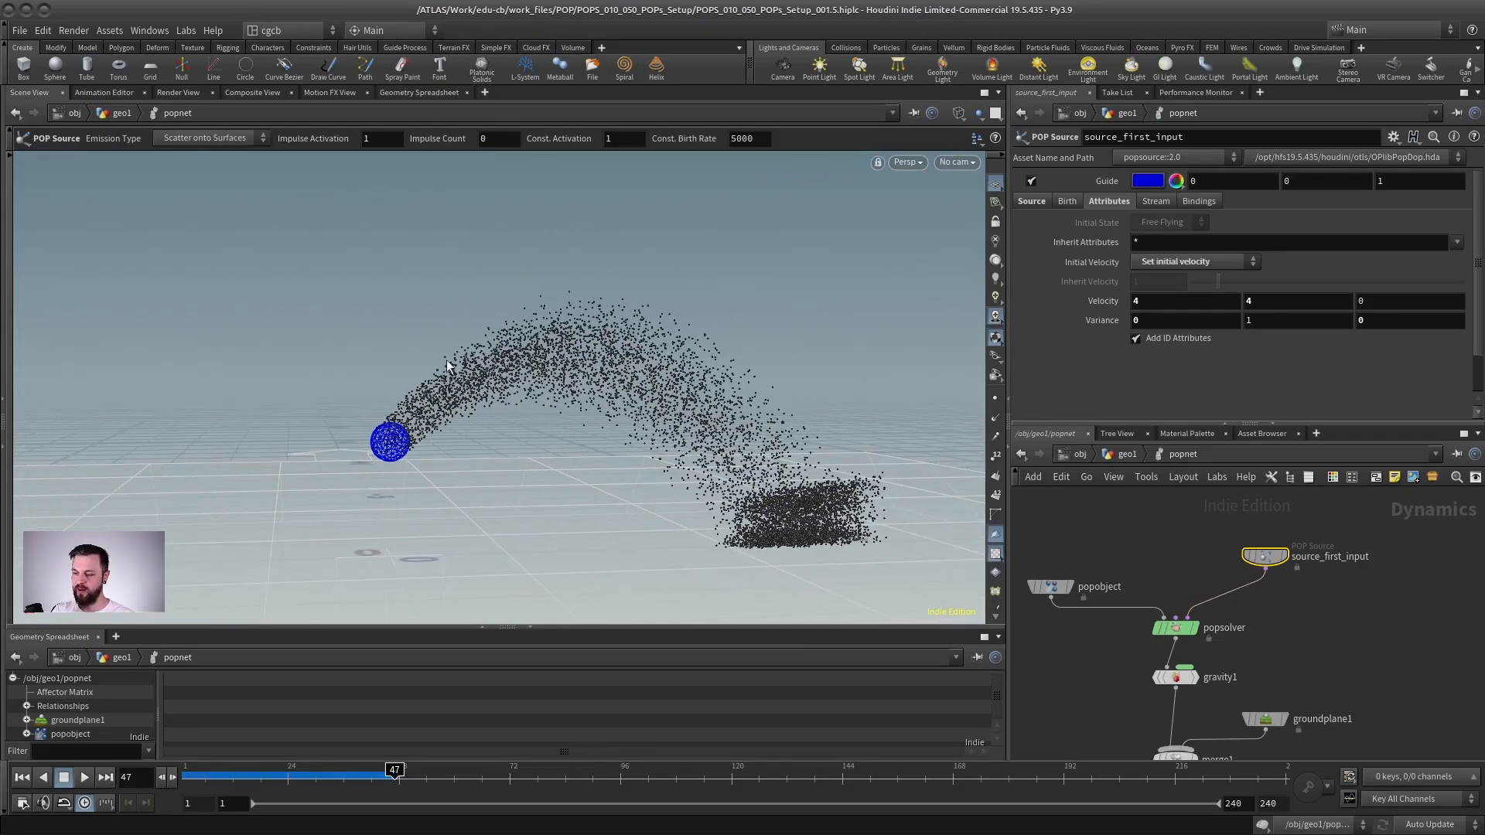
- Set source_first_input's Variance to 1, 1, 1 and play the simulation from the first frame
double_click(1167, 320)
type("1")
key("Return")
double_click(1376, 322)
type("1")
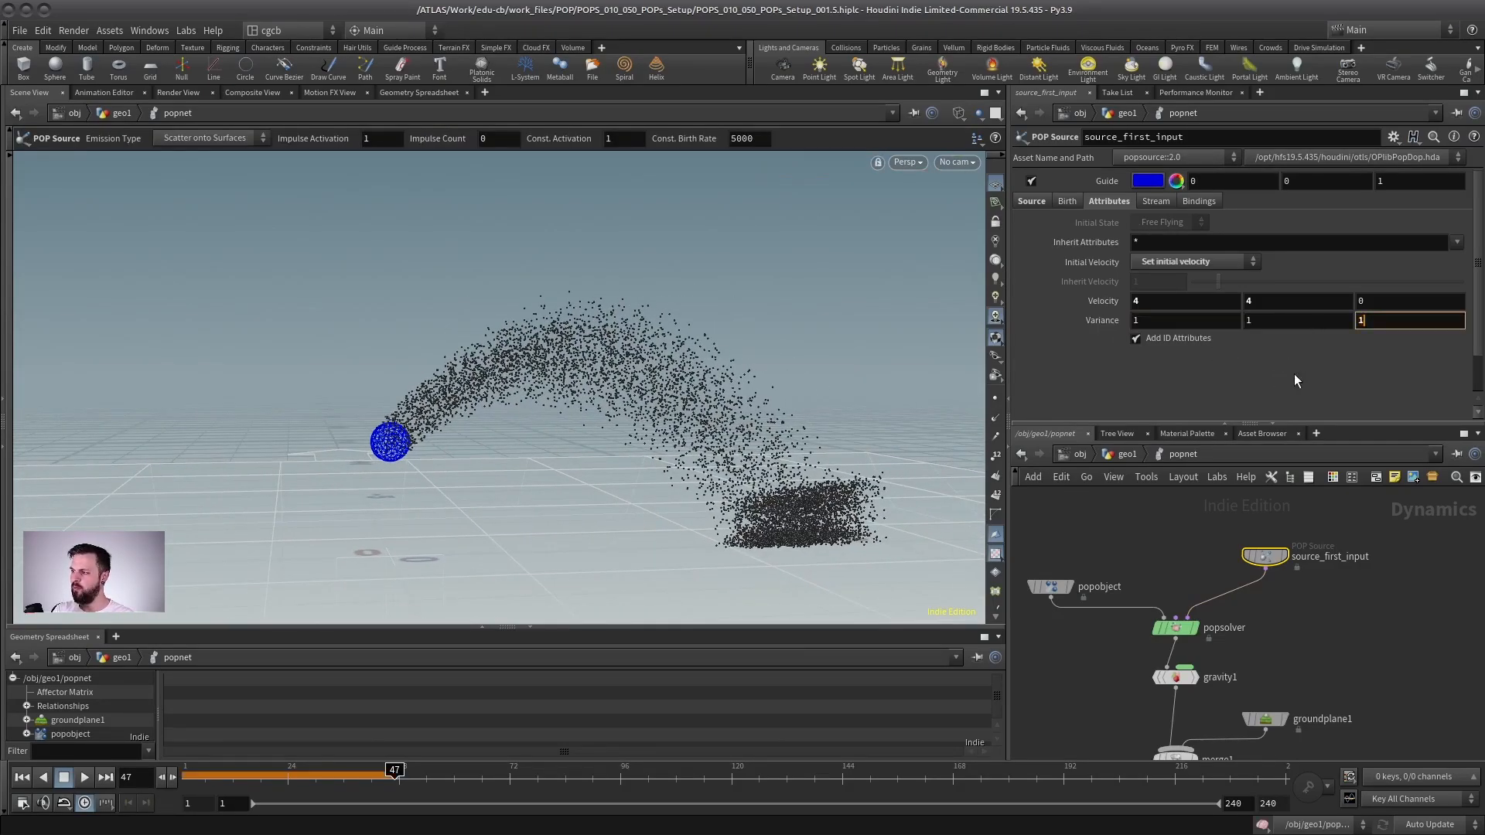
key("Return")
left_click(29, 780)
left_click(84, 777)
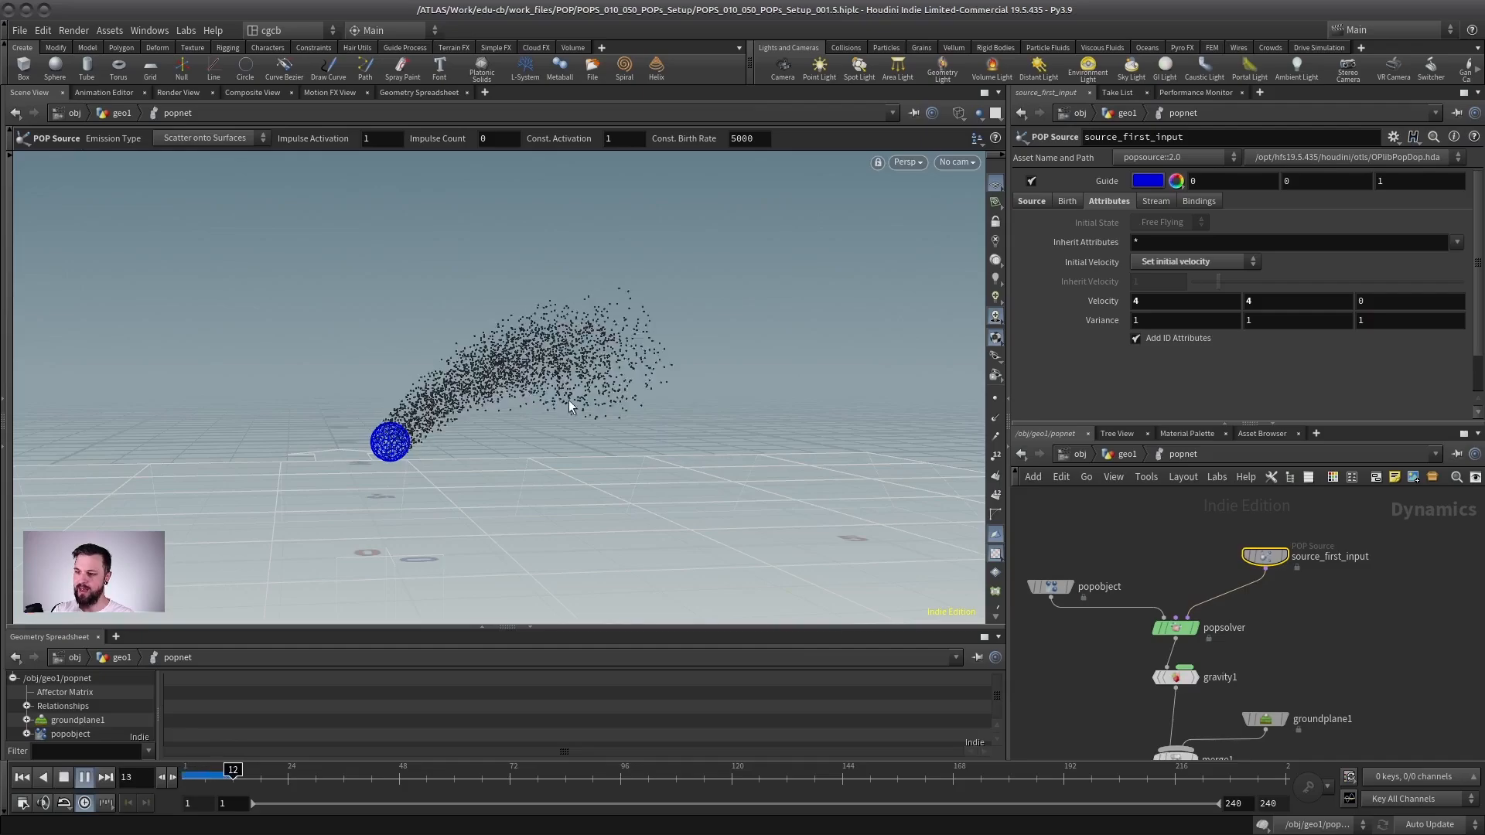
key("Up")
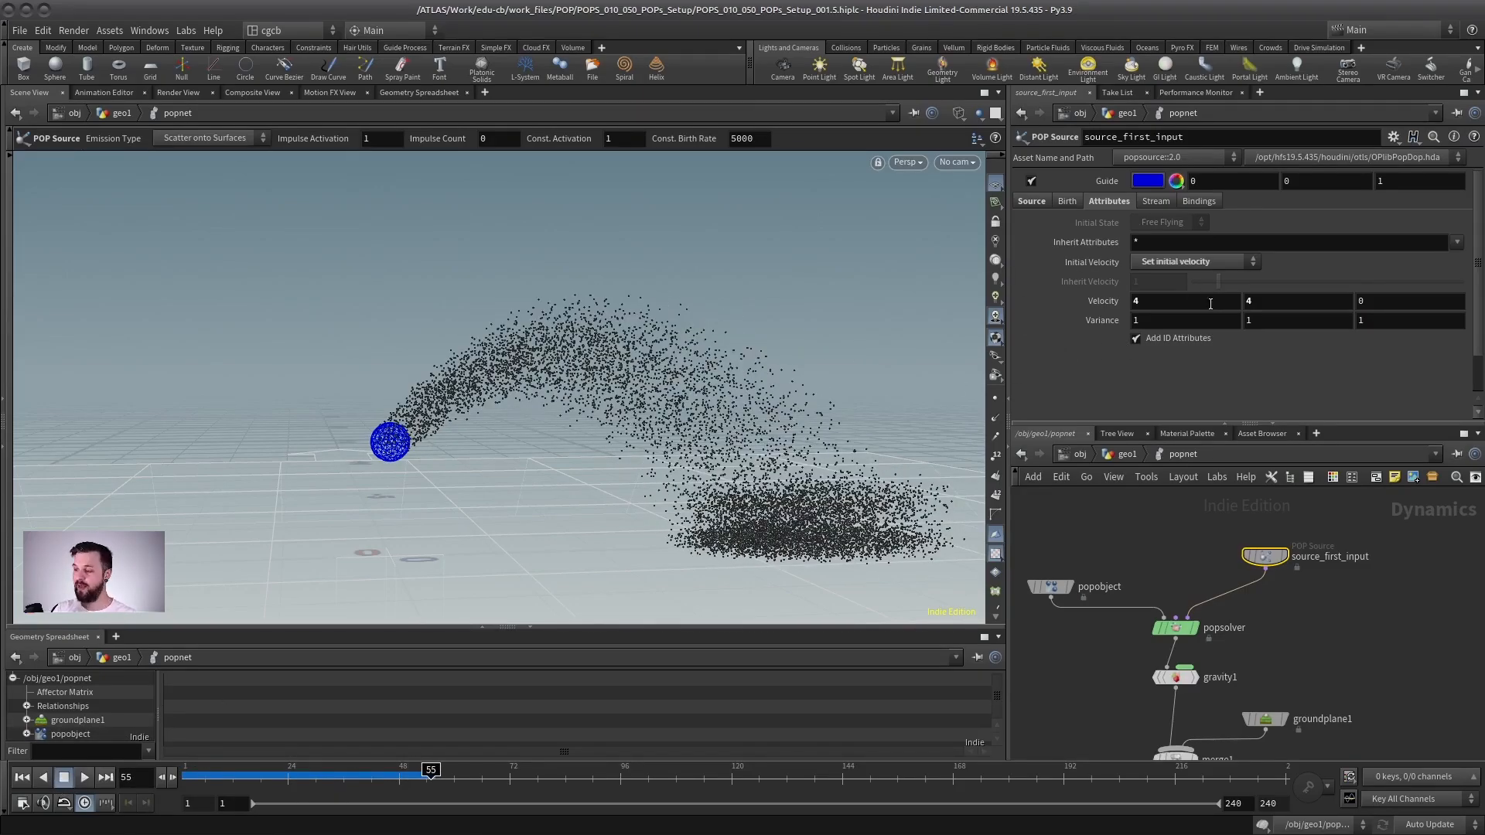
- Set source_first_input's Variance to 3, 3, 3 and play the simulation from the first frame to inspect the spread
double_click(1183, 320)
type("3")
key("Tab")
type("3")
key("Tab")
type("3")
key("Return")
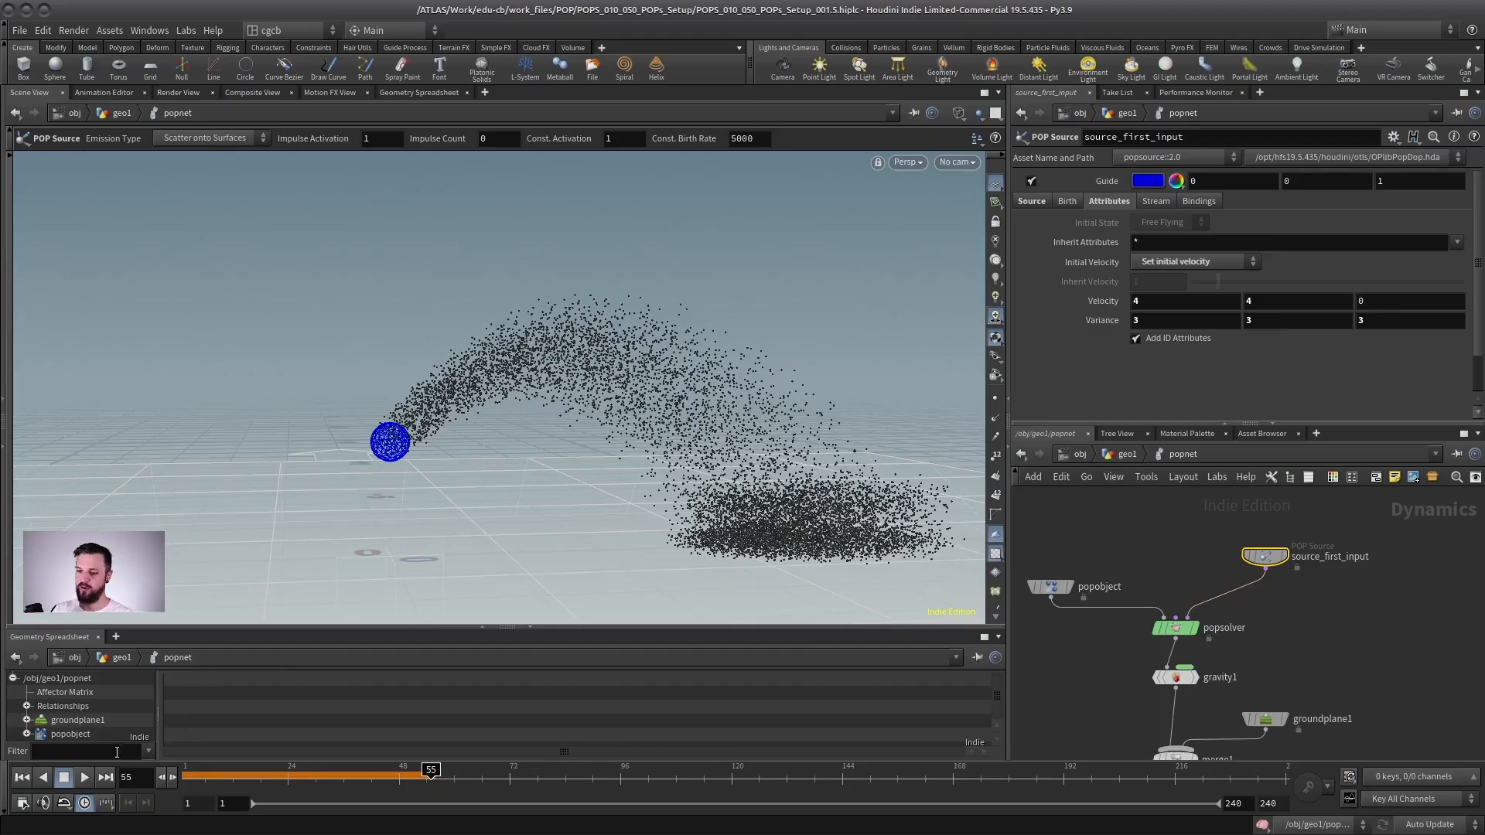
left_click(22, 778)
left_click(84, 778)
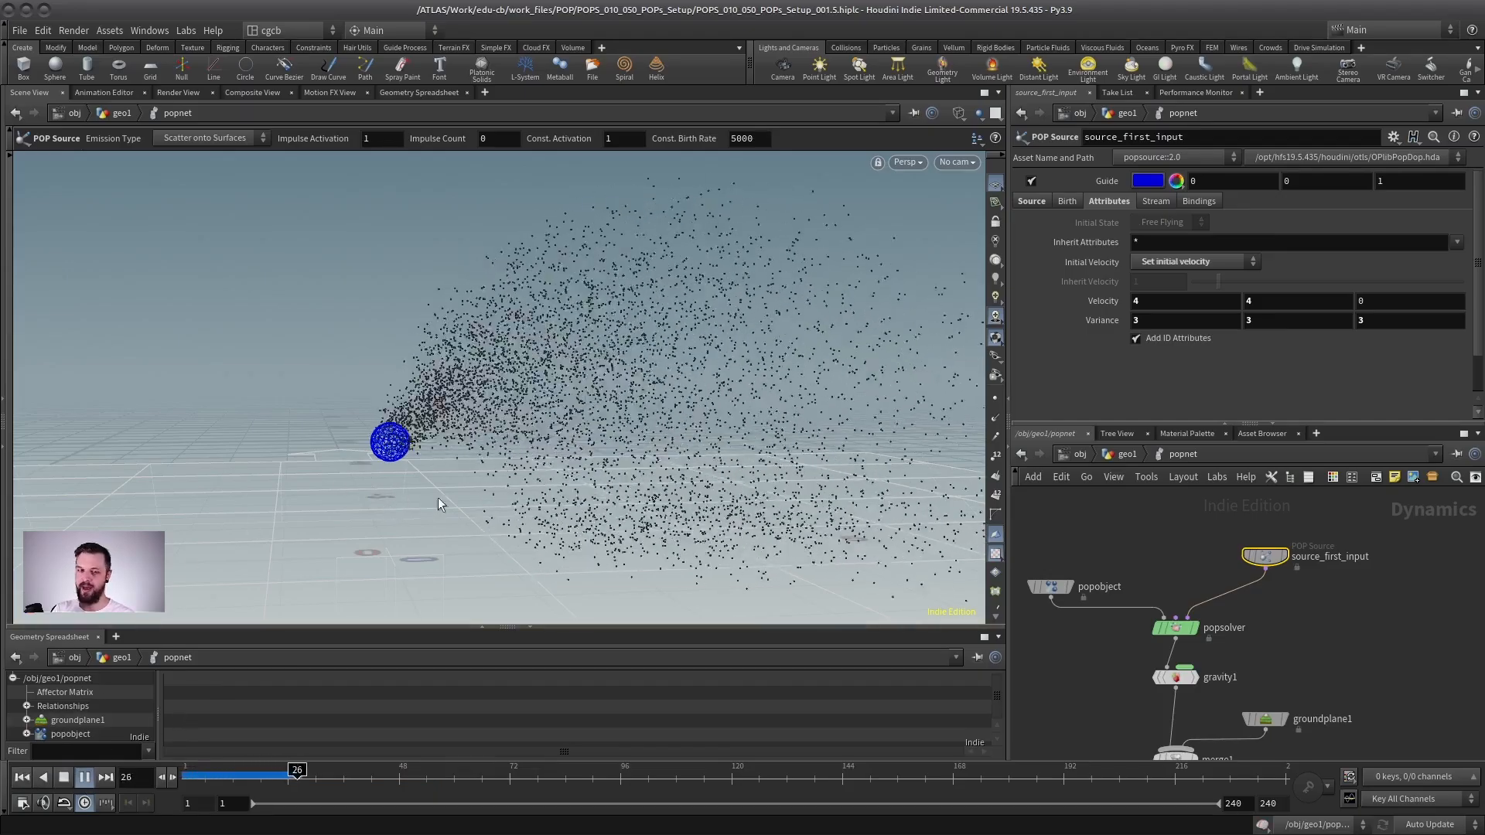
middle_click_drag(422, 469, 193, 467, "alt")
mouse_move(194, 467)
right_mouse_down()
mouse_move(405, 467)
mouse_move(394, 454)
mouse_move(607, 472)
right_mouse_up()
- Set source_first_input's Variance to 0.5 on all three axes and play the simulation from the first frame
left_click(22, 777)
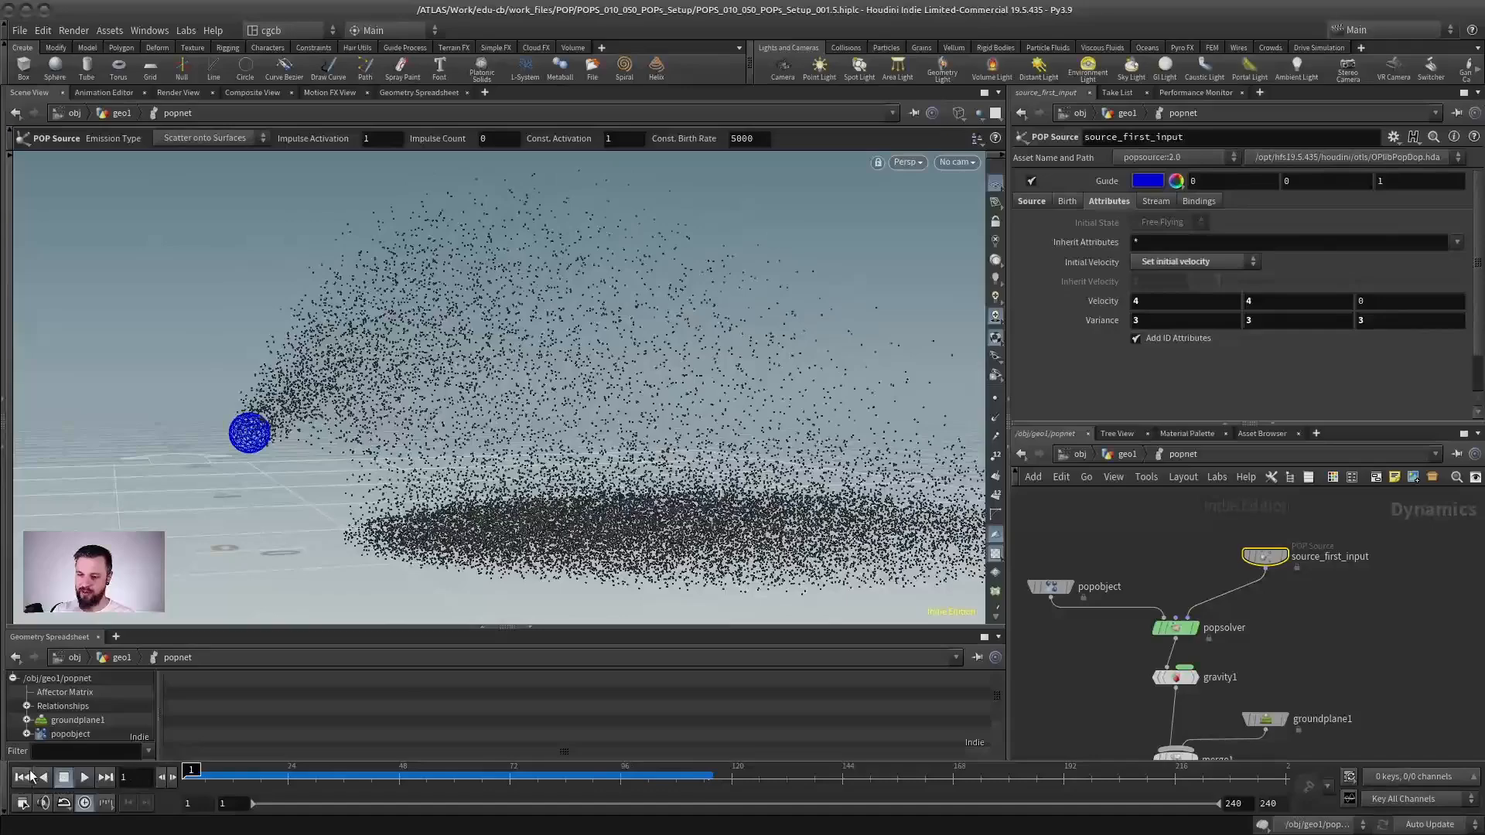
left_click(1134, 321)
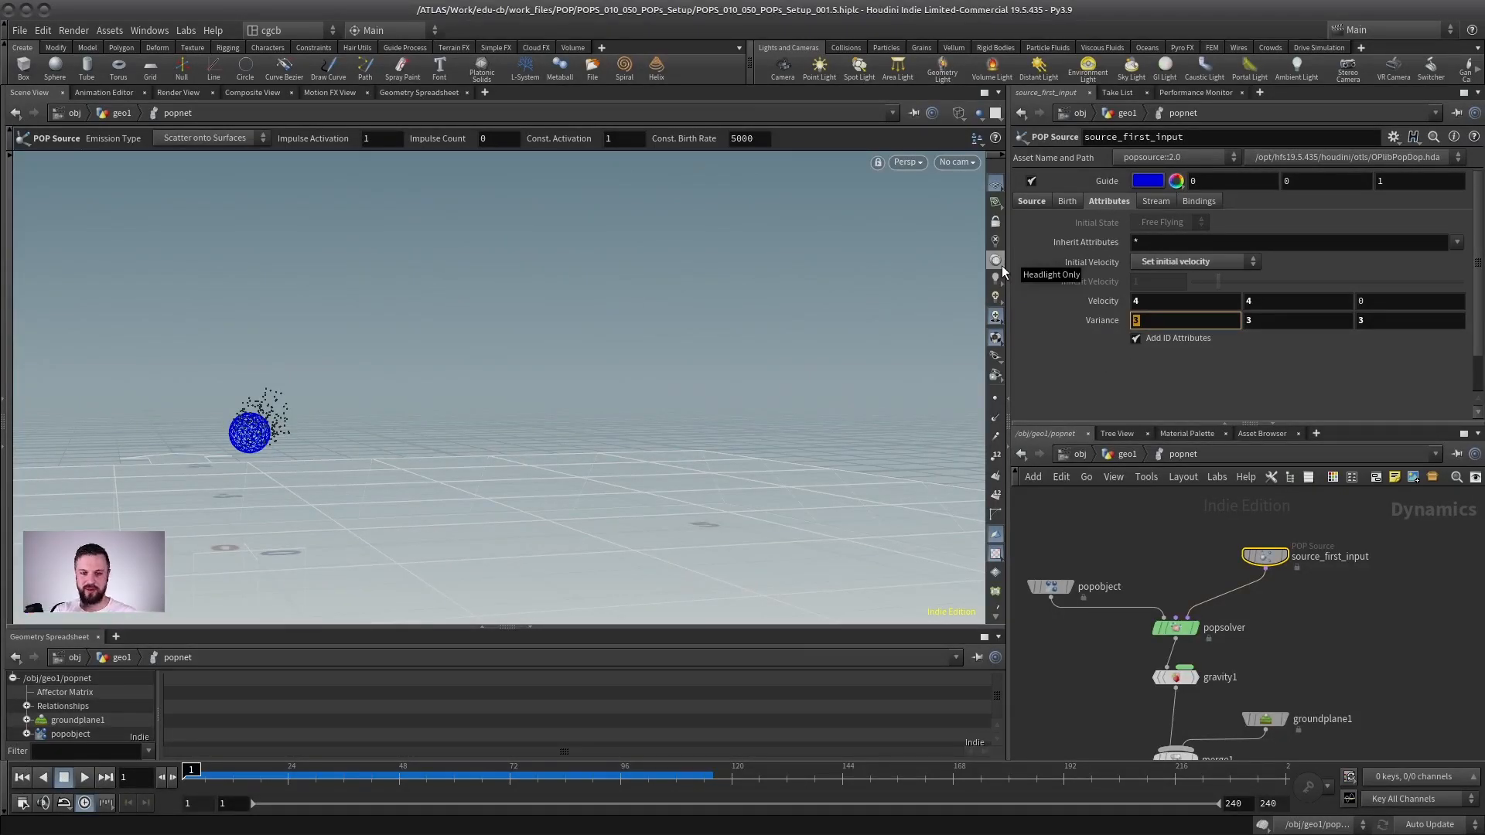
type(".5")
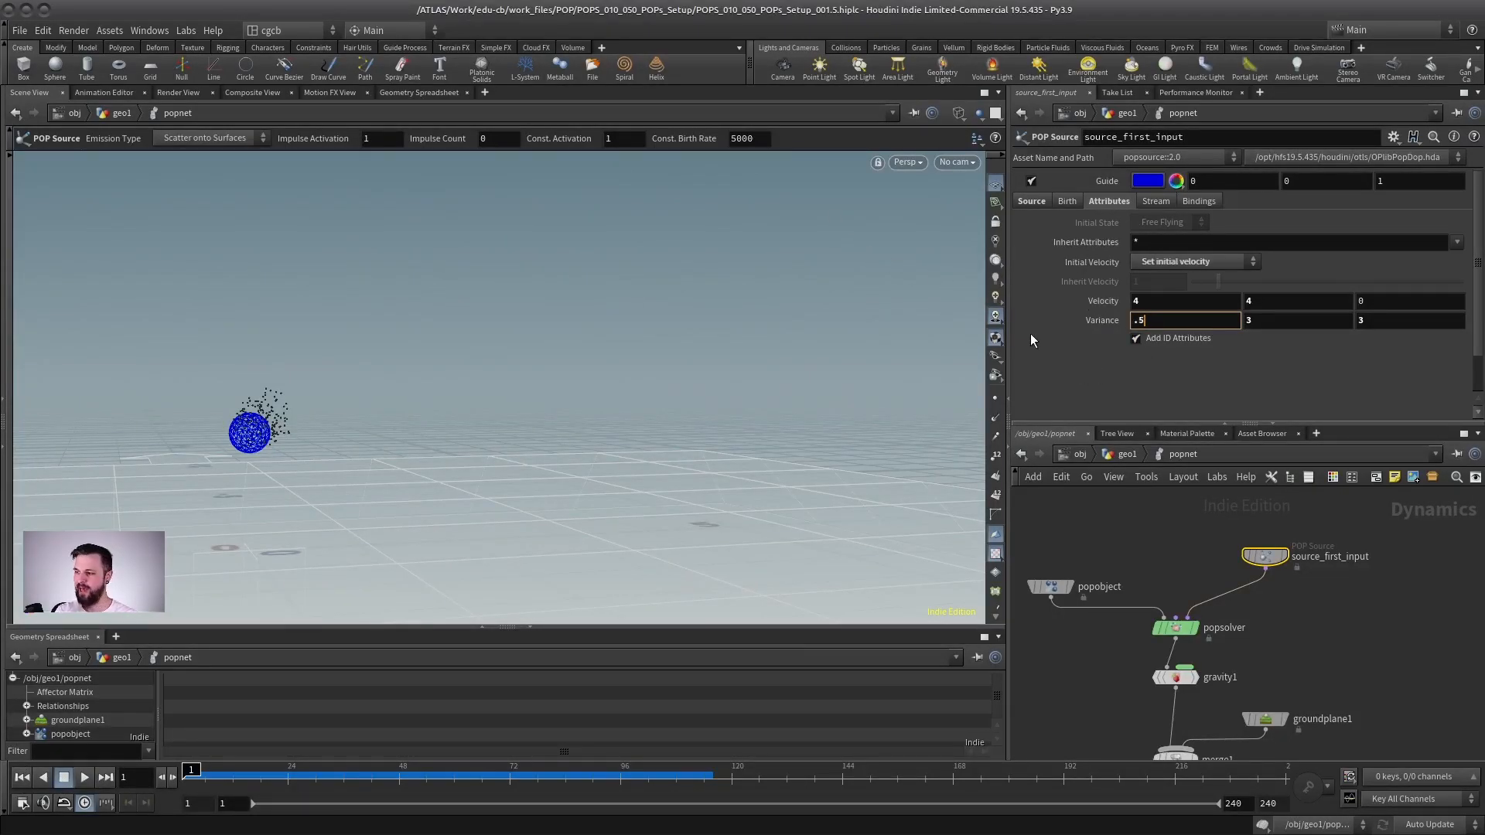
key("Tab")
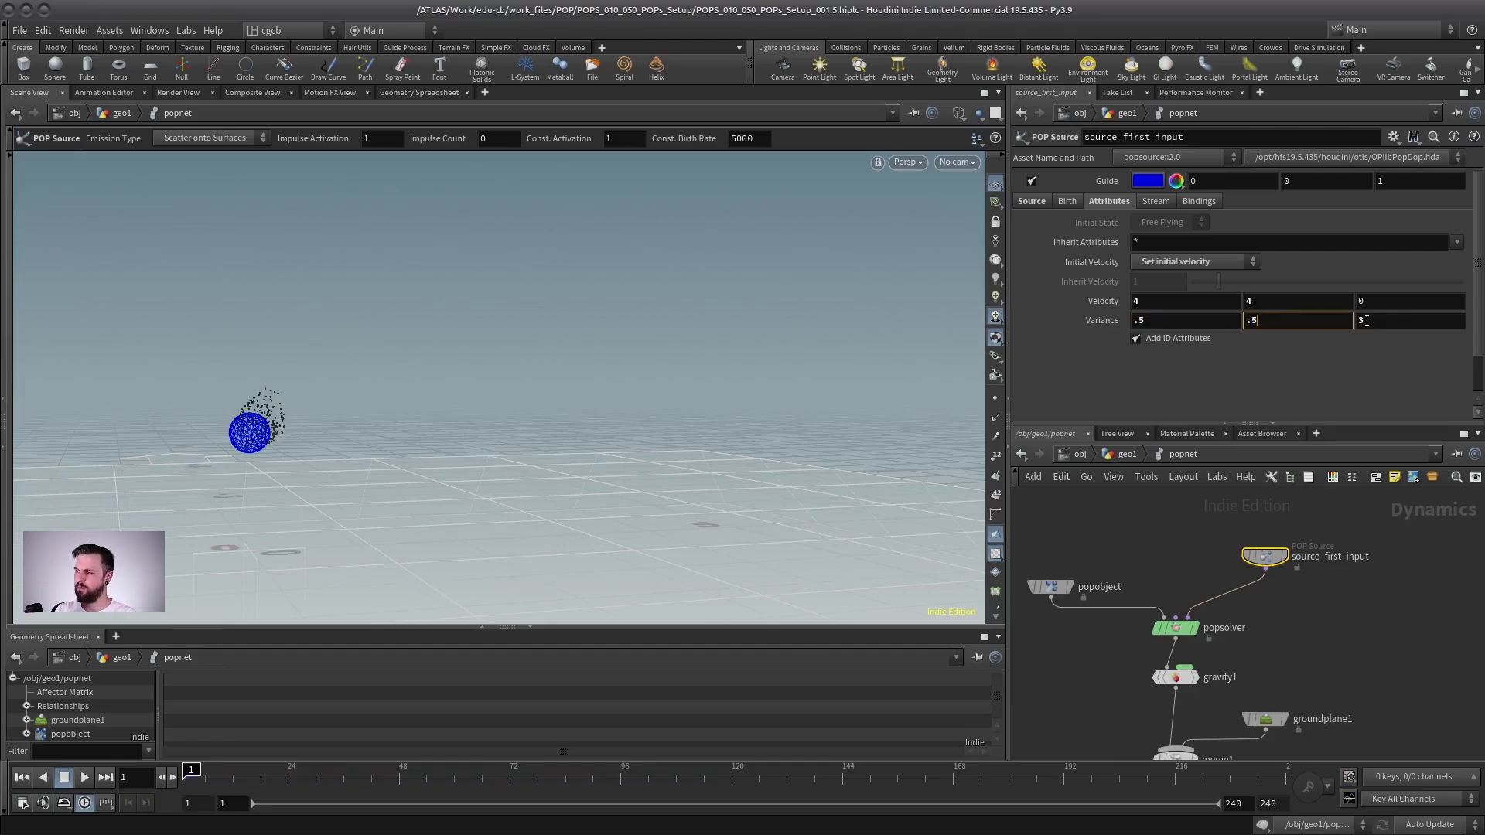
key("Tab")
type(".5")
key("Return")
left_click(85, 777)
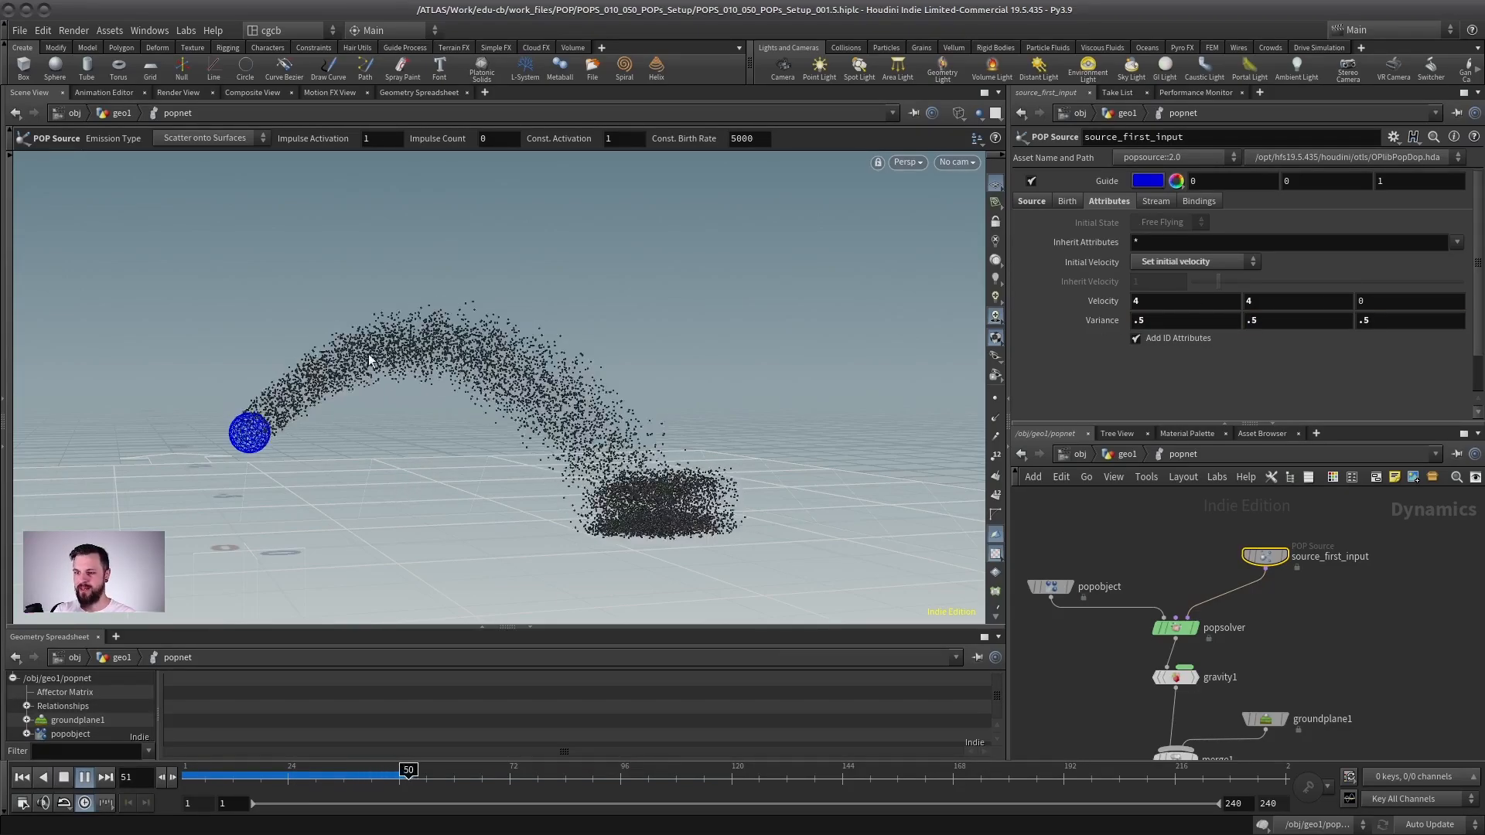
right_click_drag(364, 444, 464, 457, "alt")
- Set source_first_input's Variance to 0, 0, 0, play the simulation from the first frame and stop it
left_click(24, 778)
left_click_drag(1156, 320, 1120, 335)
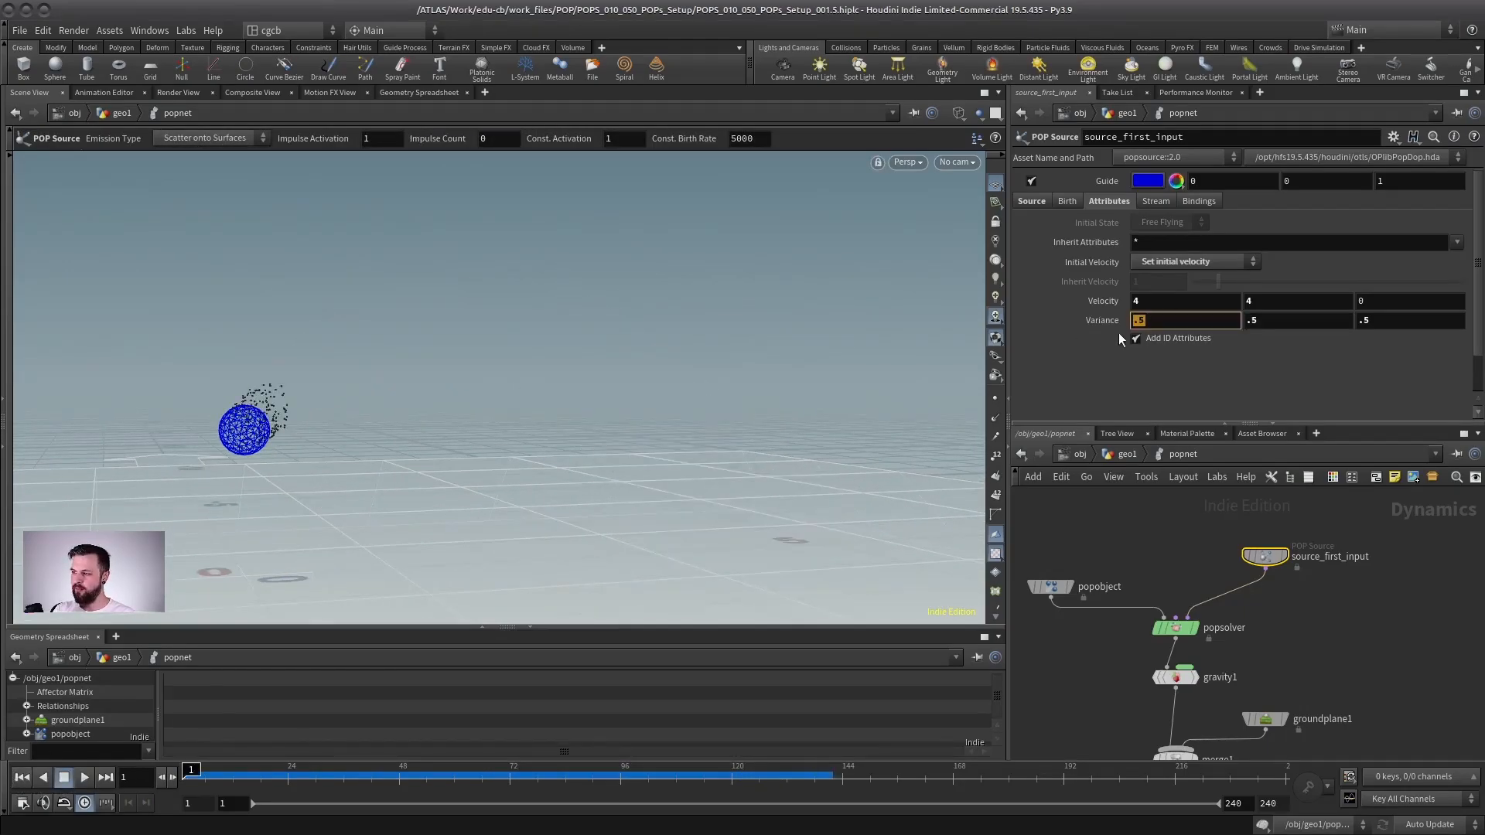
type("0")
key("Tab")
type("0")
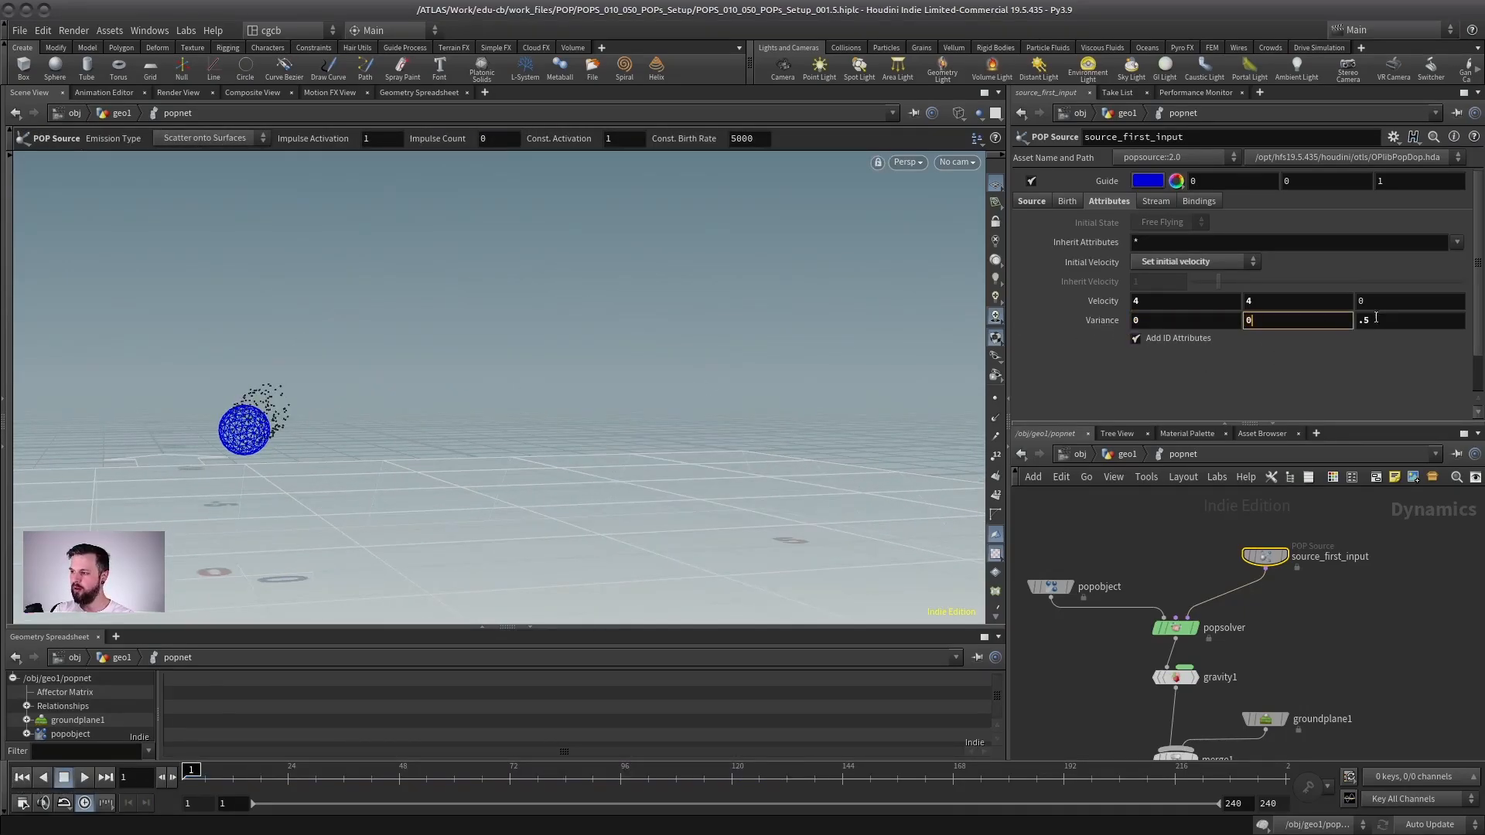
key("Tab")
type("0")
key("Return")
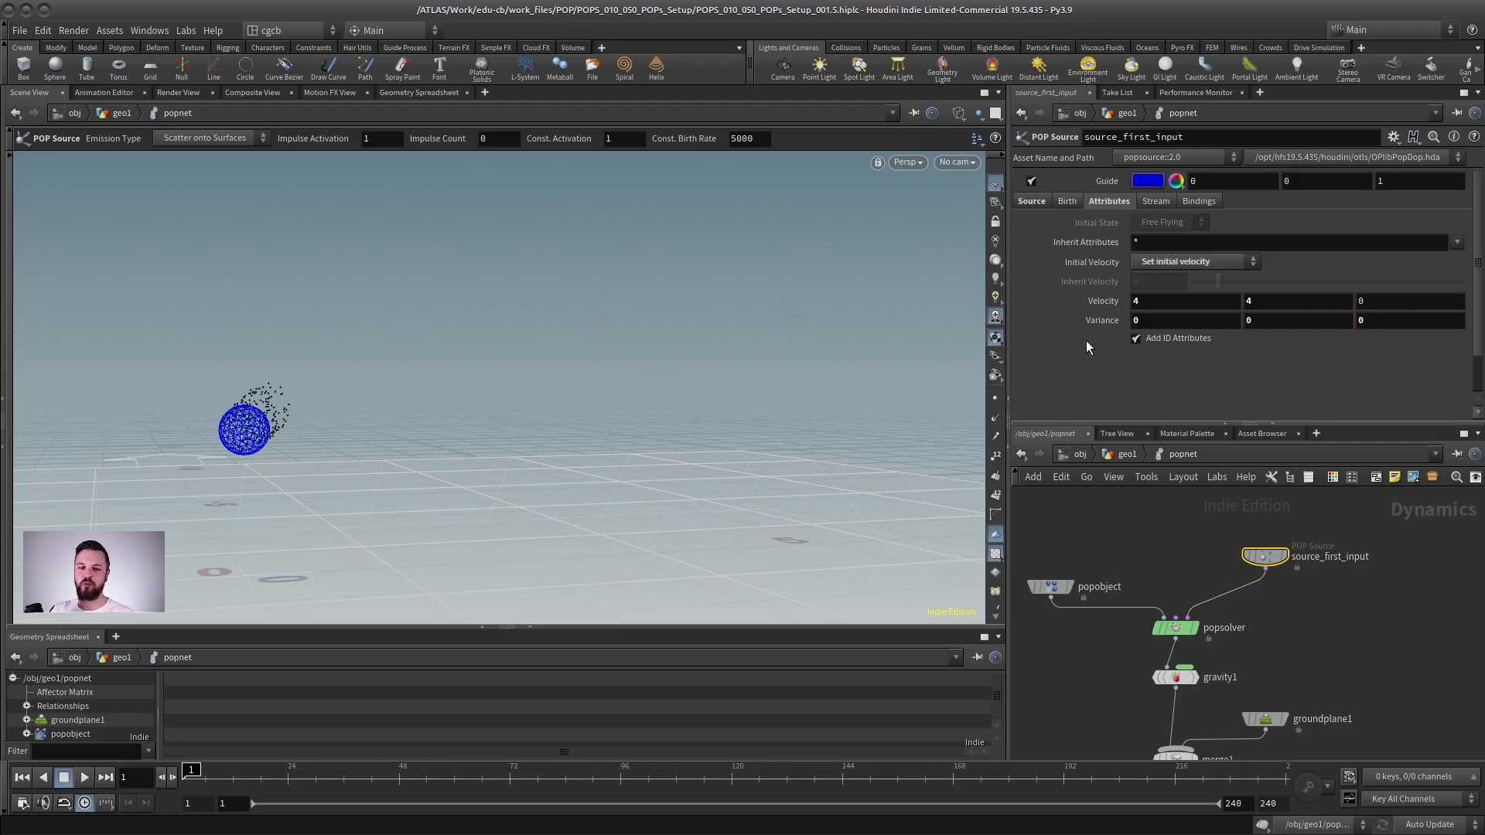
left_click(85, 778)
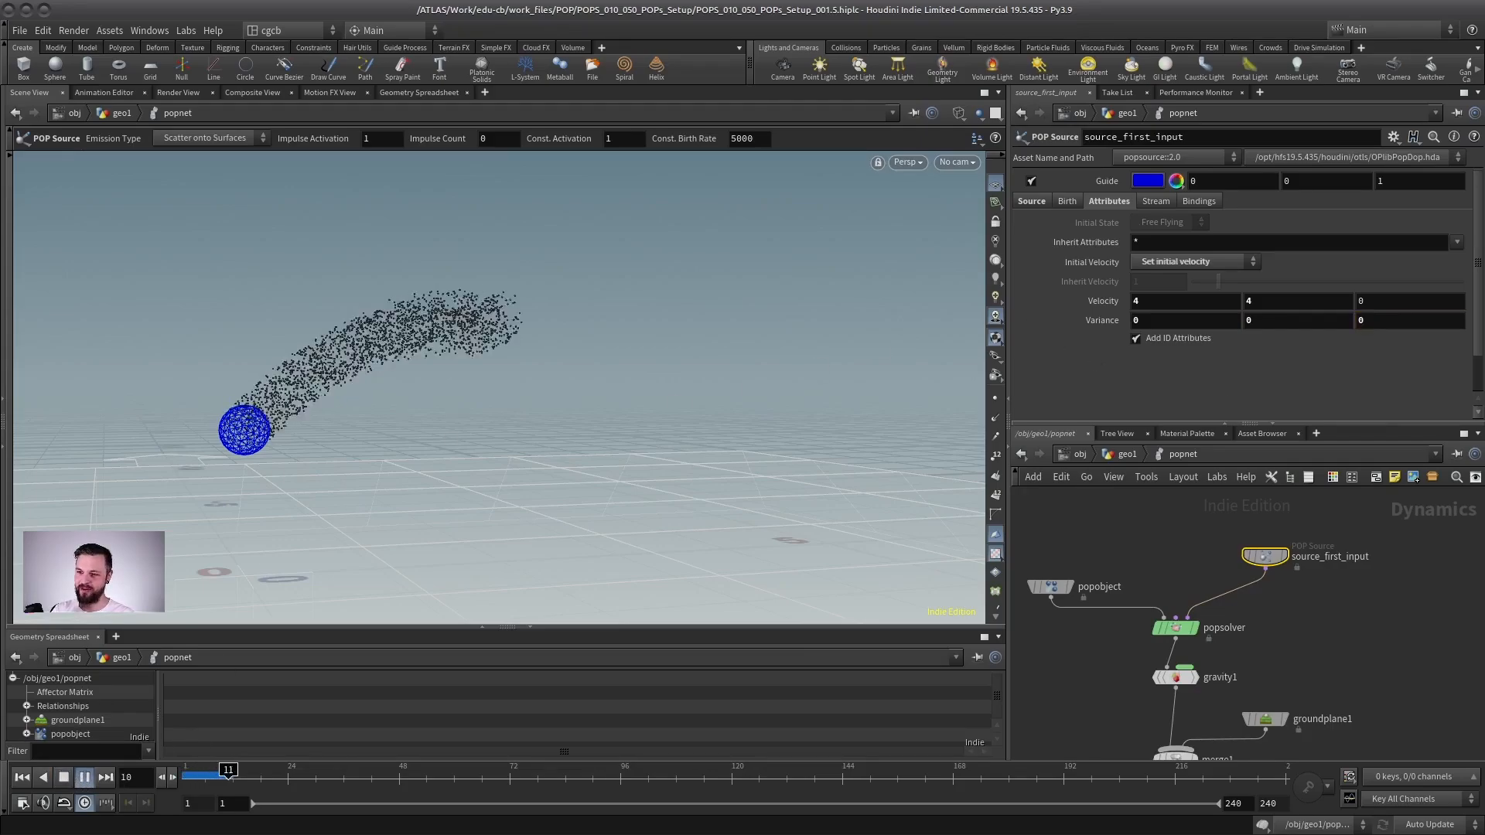
left_click(65, 777)
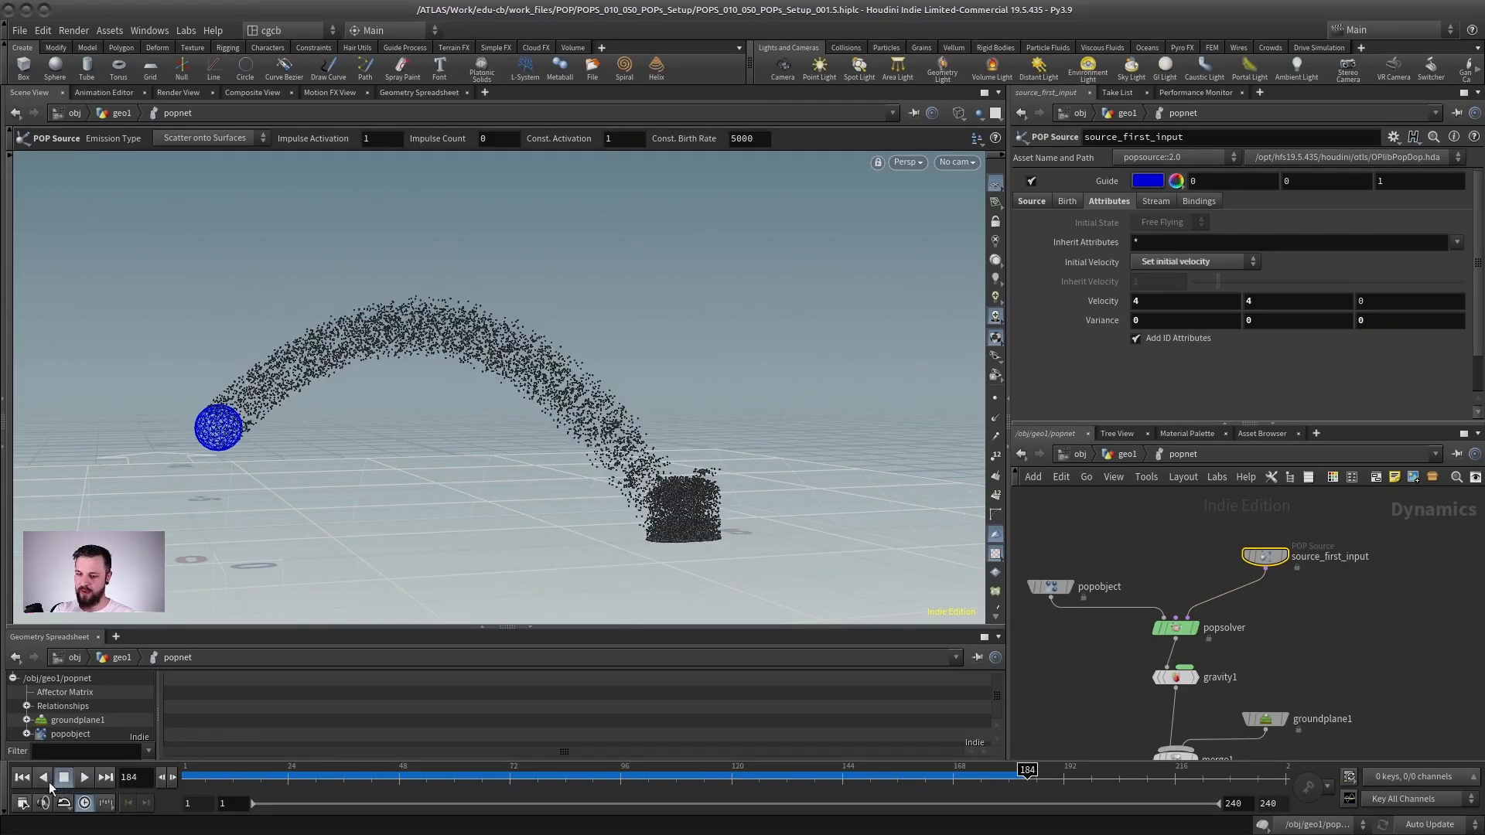
- Replay the simulation from the first frame and examine the arc of the particle stream
left_click(22, 777)
left_click(90, 774)
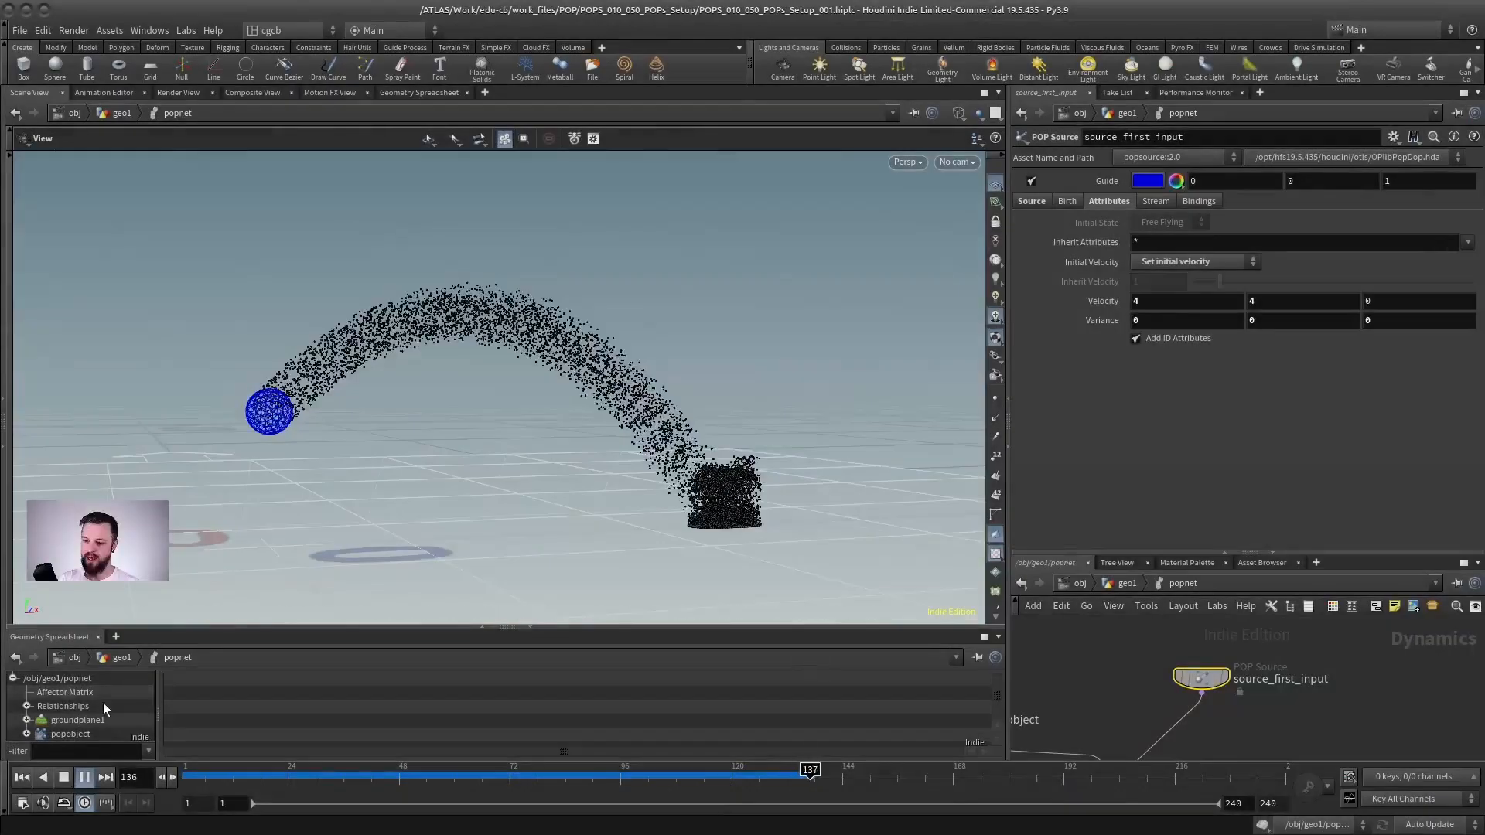
left_click(64, 777)
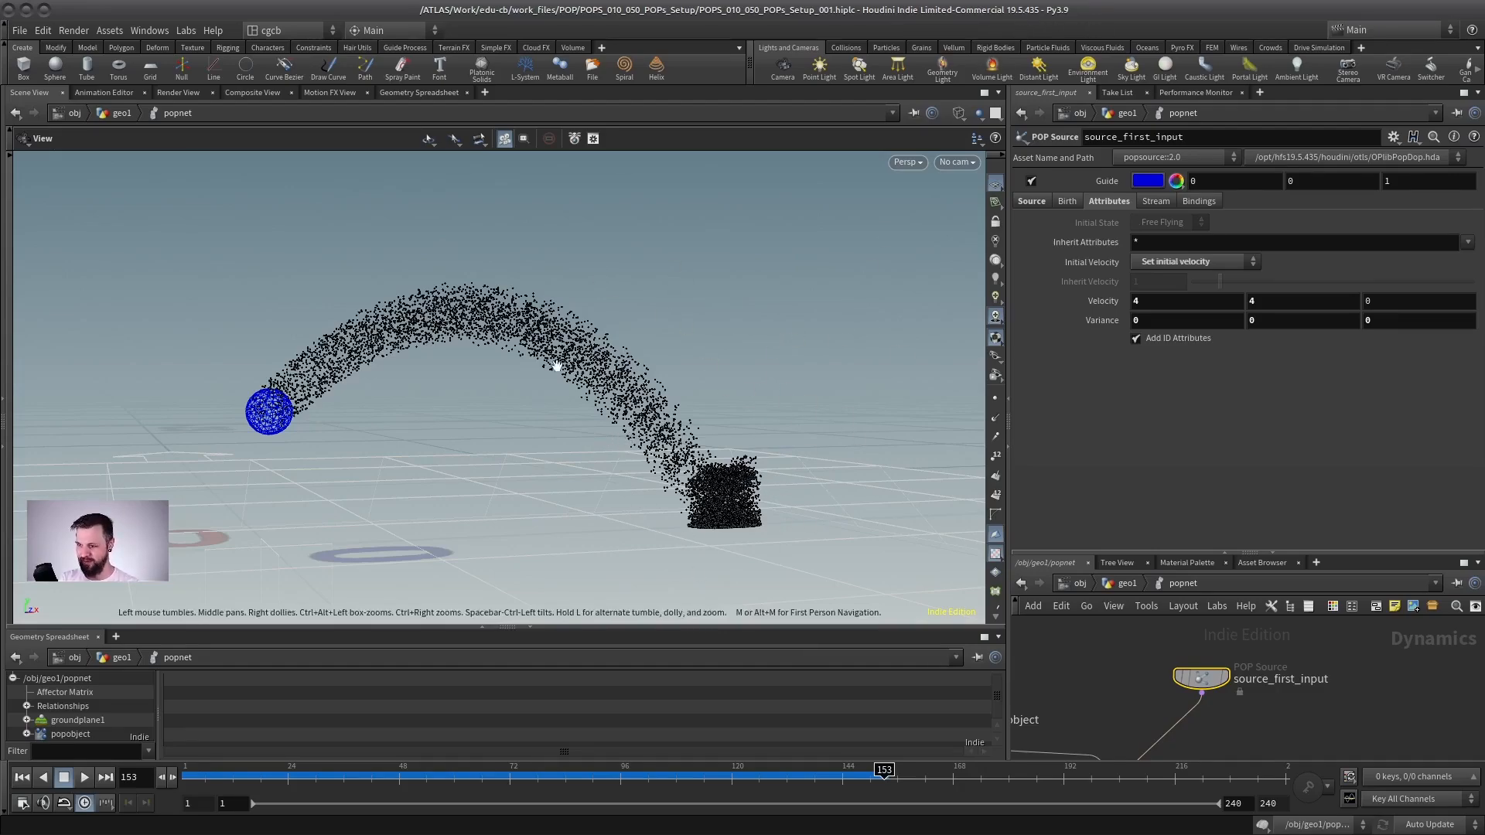
left_click(21, 777)
left_click(84, 777)
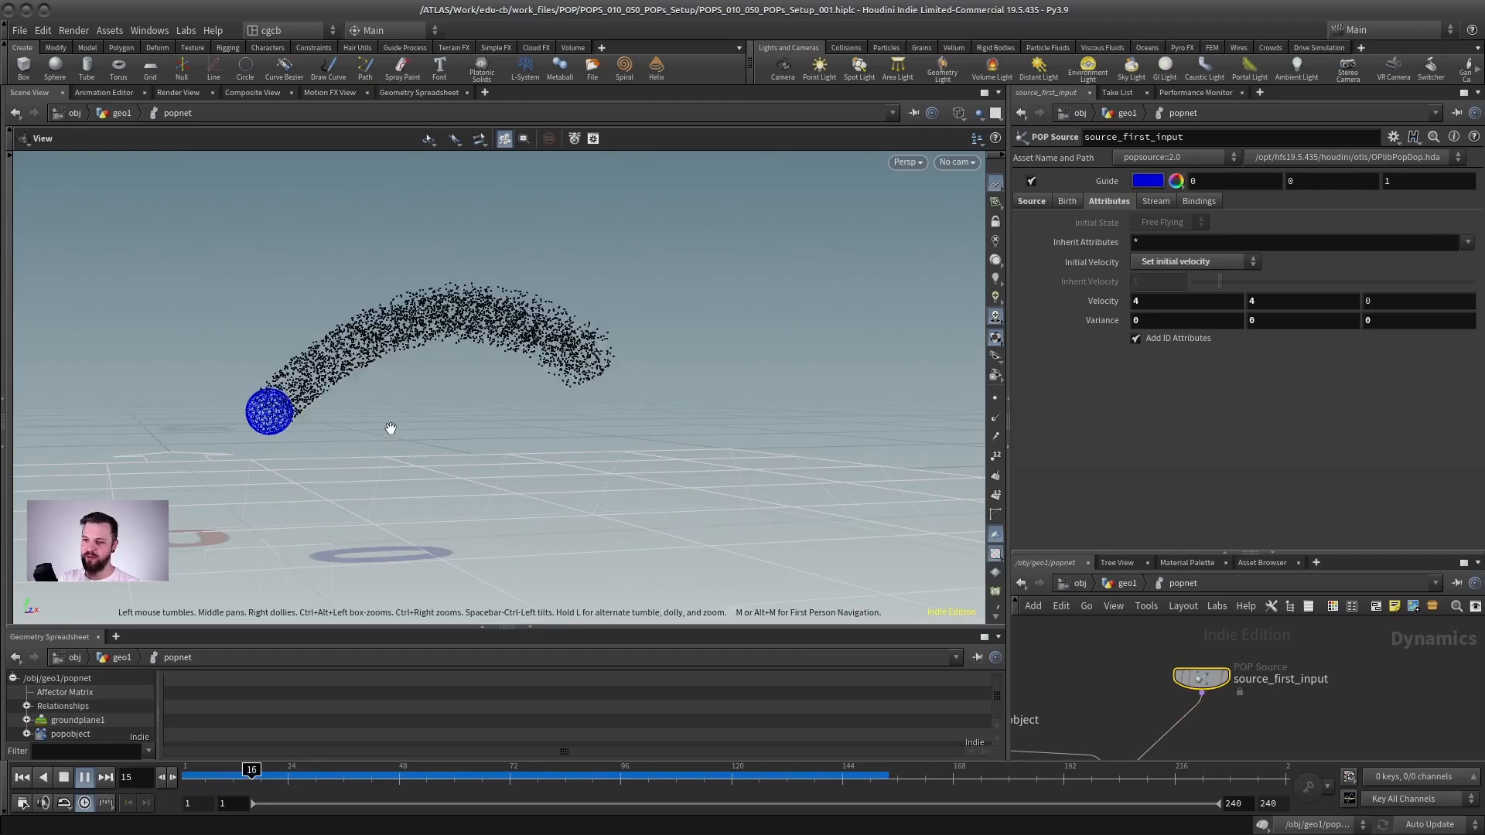
left_click(85, 778)
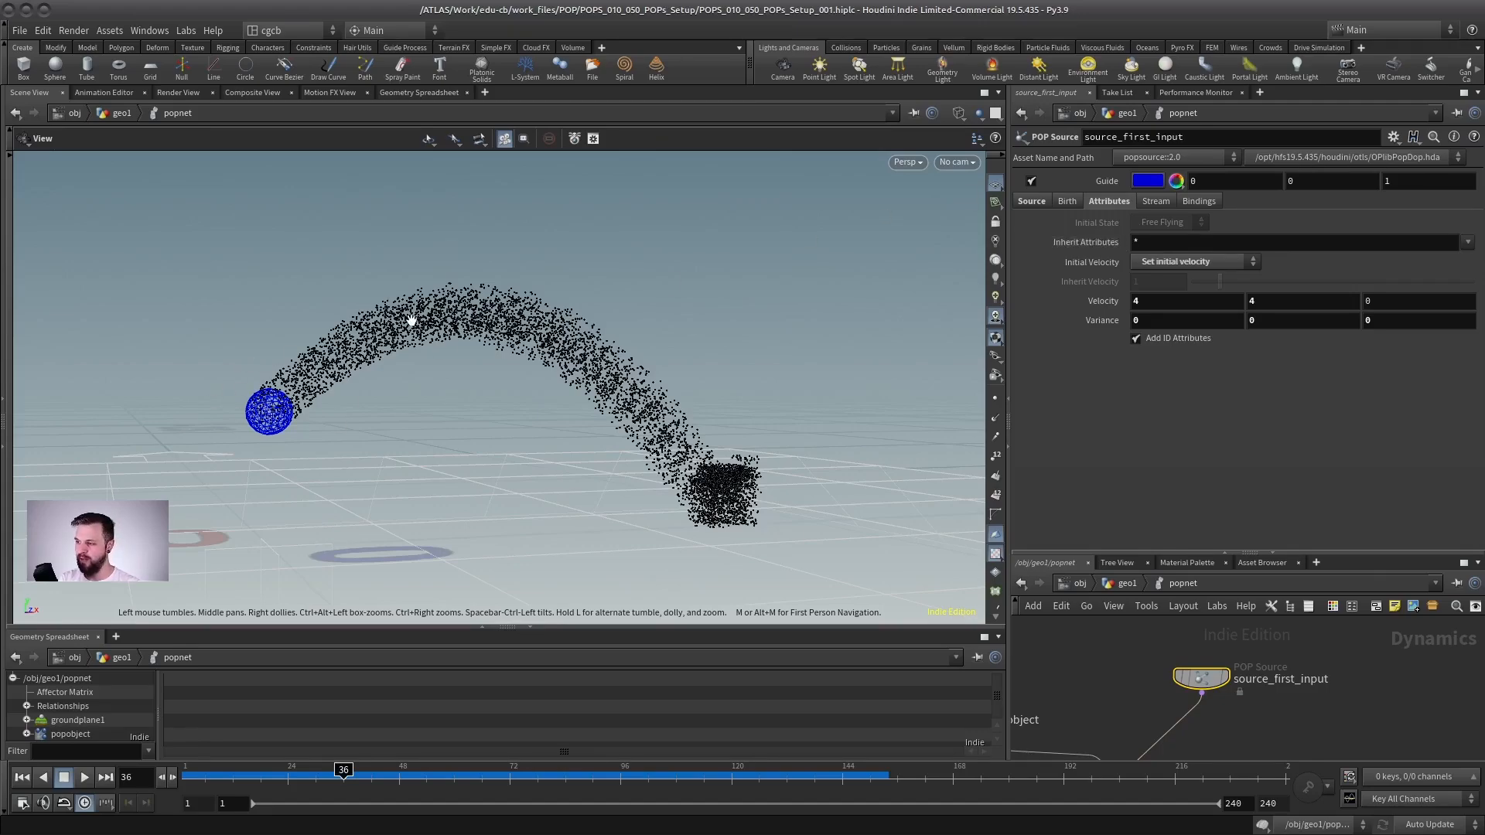
- Go up to the geo1 network and reposition sphere1 to make room for a node above popnet
left_click_drag(1203, 555, 1176, 408)
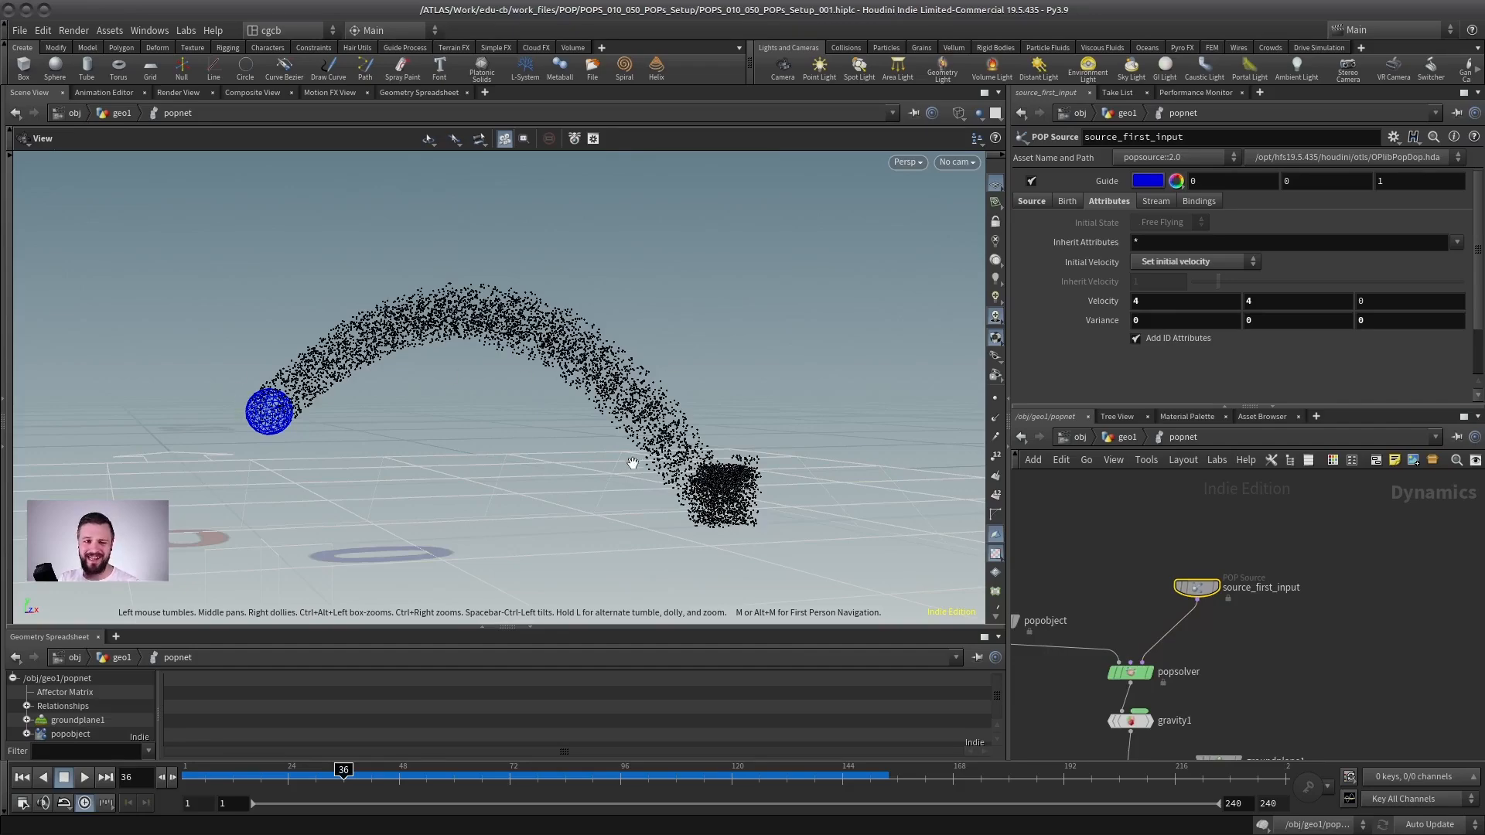
left_click(1124, 438)
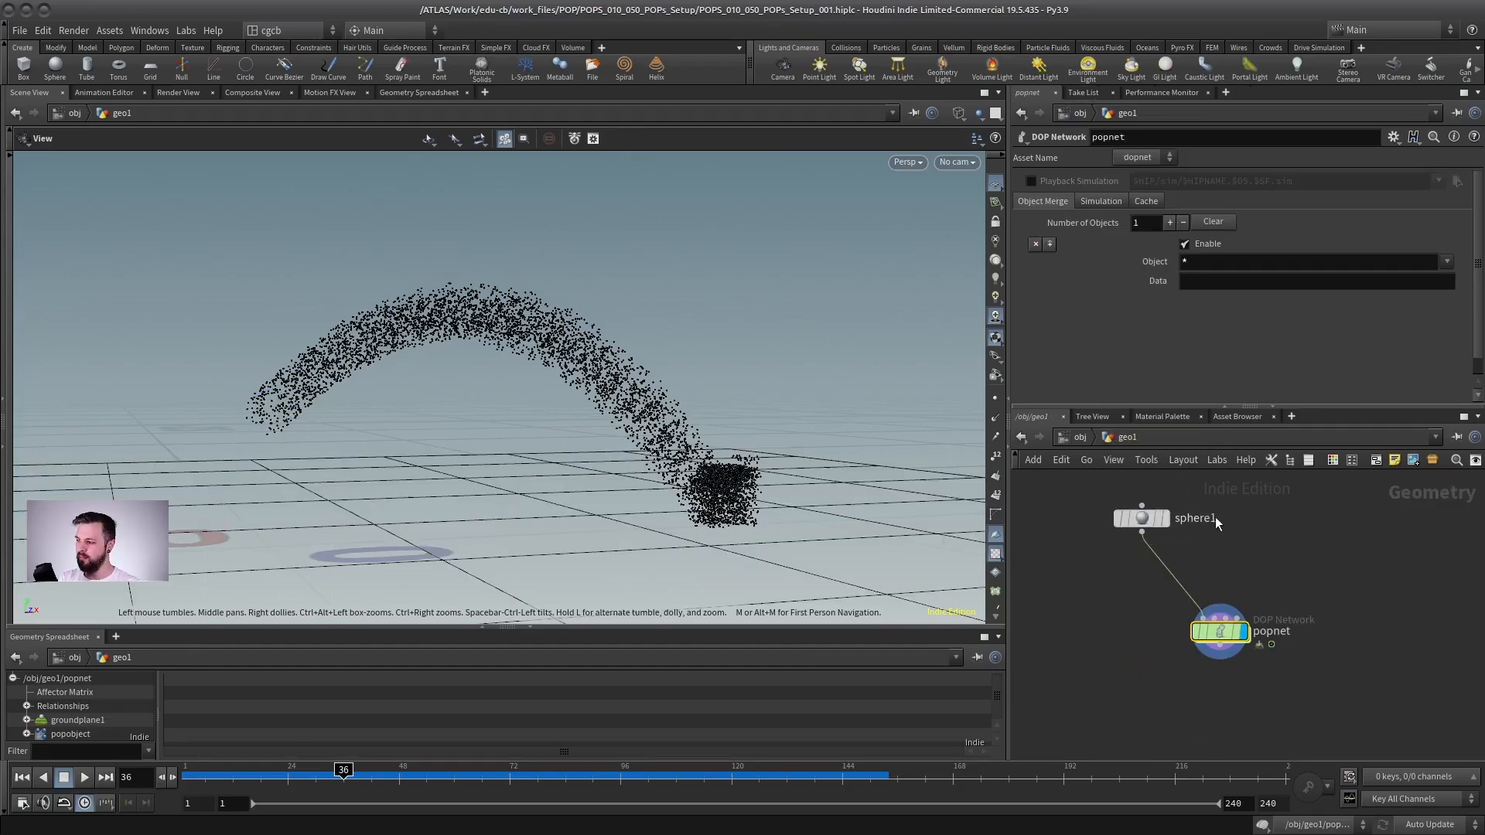
scroll(1214, 517, "up", 2)
left_click(1133, 518)
left_click_drag(1133, 518, 1090, 535)
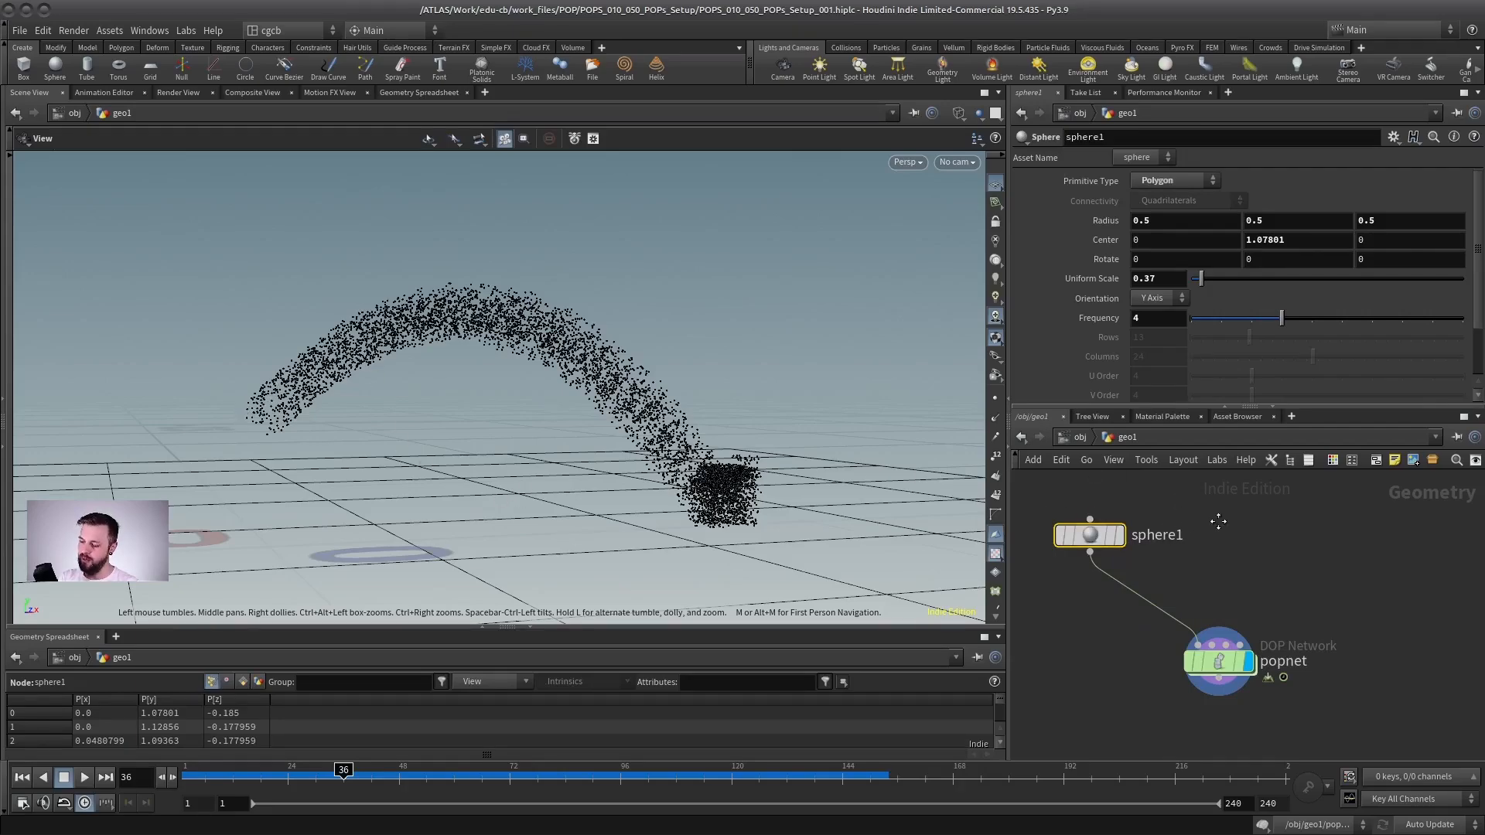
middle_click_drag(1217, 520, 1286, 570)
left_click_drag(1159, 584, 1165, 535)
left_click(1264, 578)
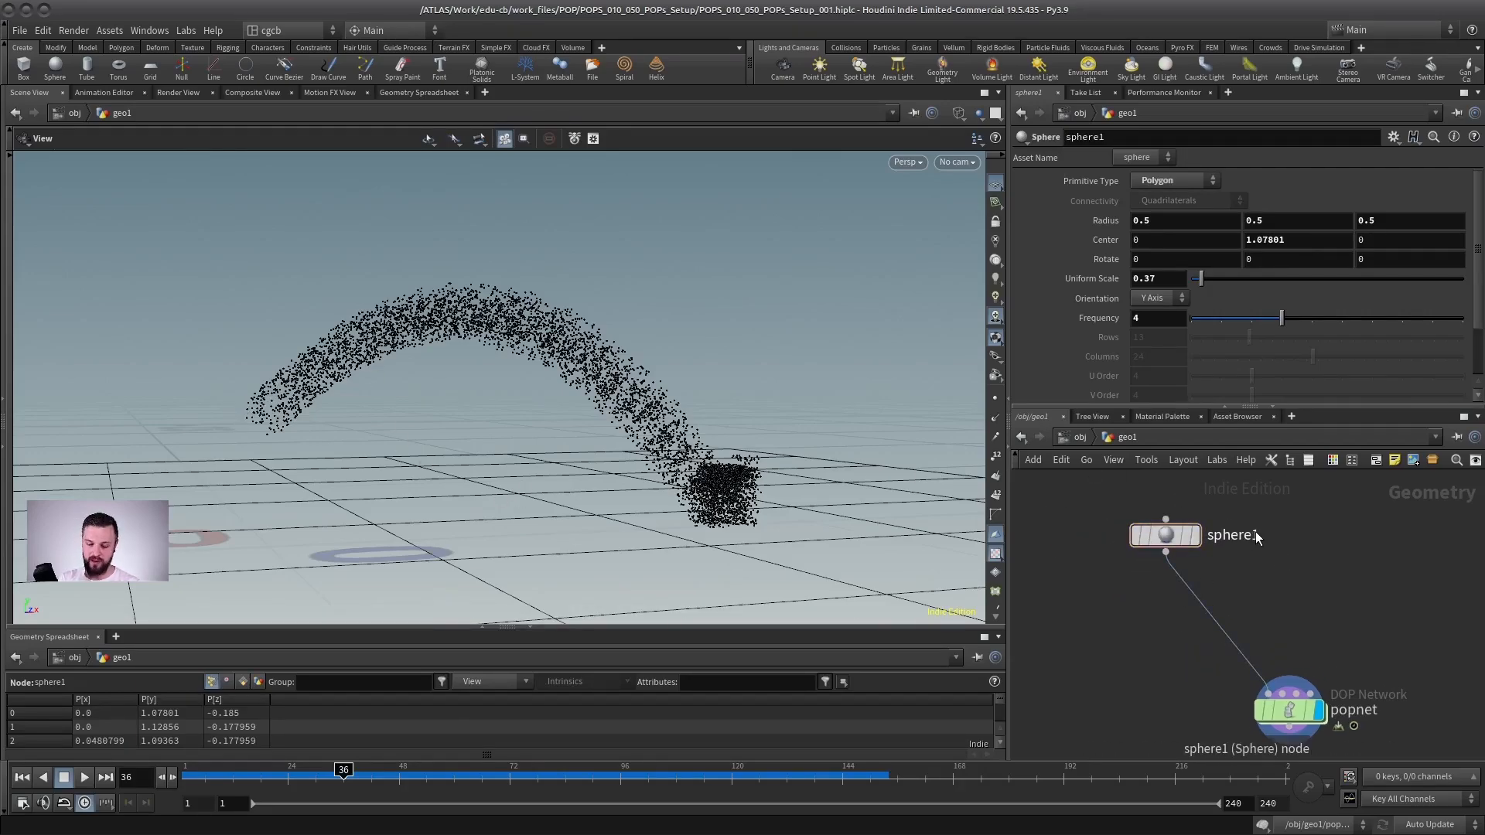
- Insert an Attribute Adjust Color node between sphere1 and popnet, align it under sphere1 and display its output
key("Tab")
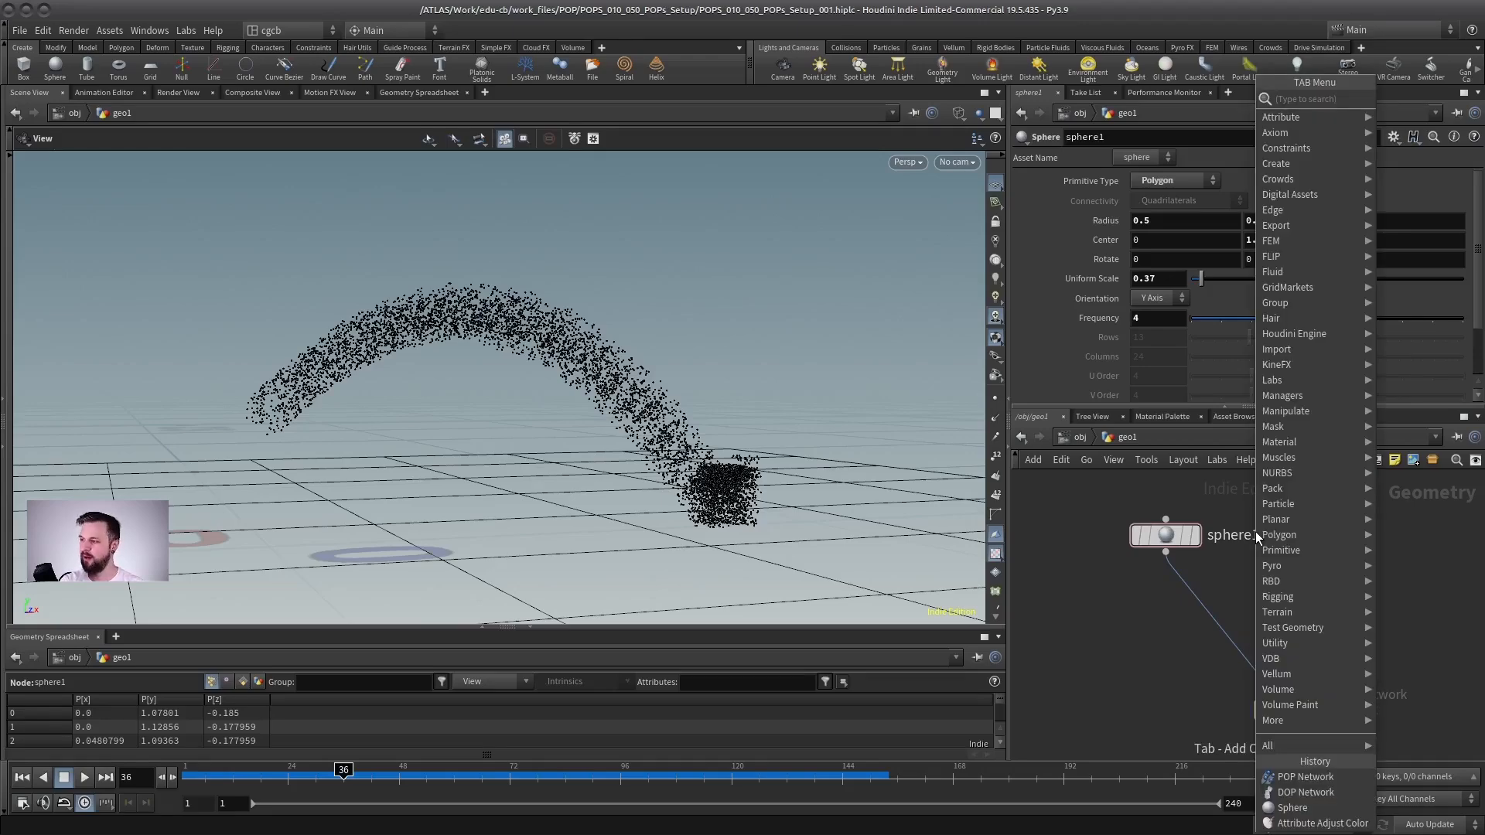
type("adjust")
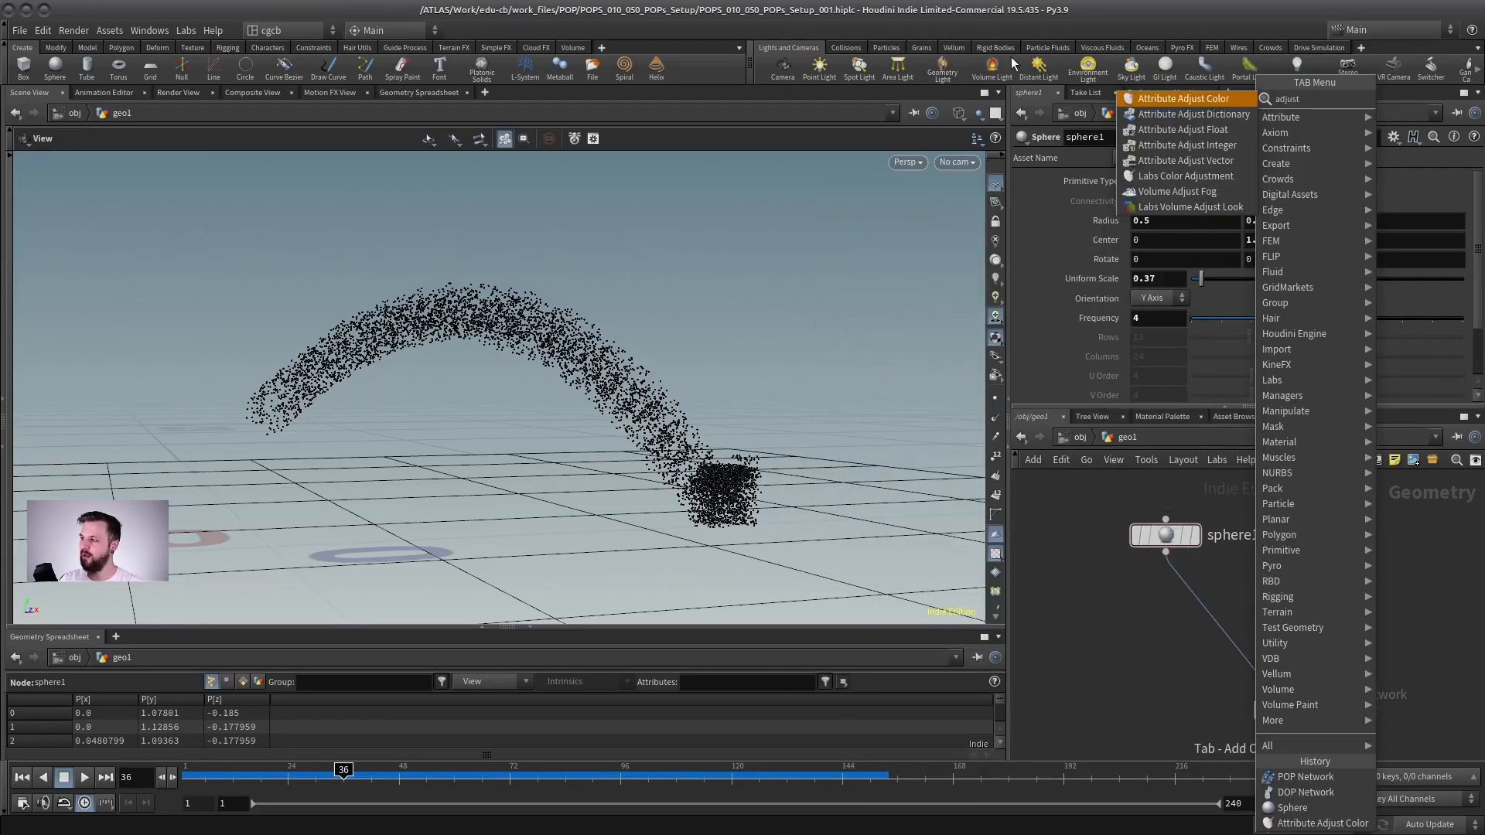
left_click(1181, 103)
left_click(1187, 607)
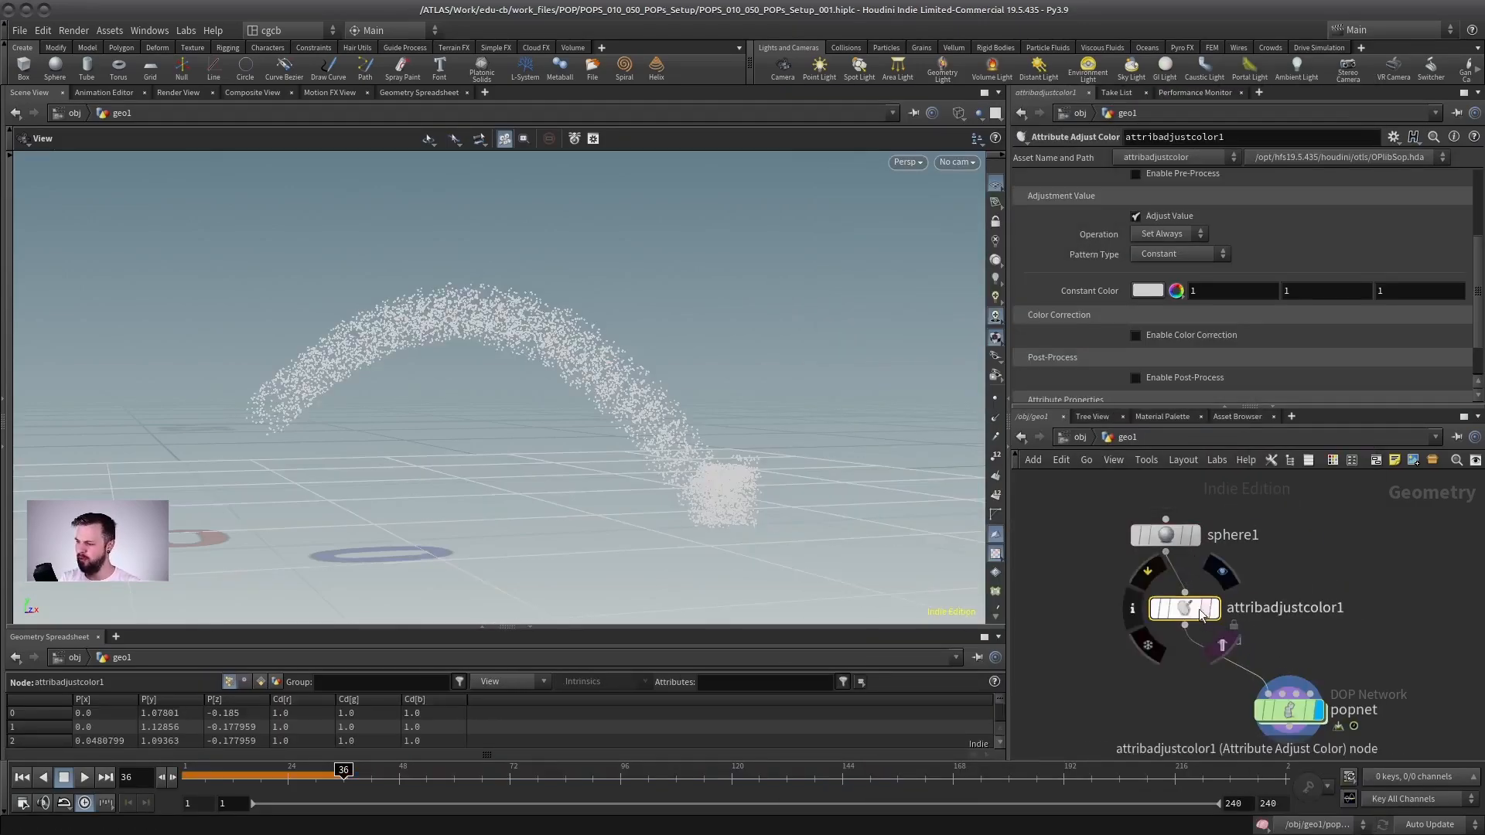
left_click_drag(1161, 616, 1173, 612)
left_click(1193, 604)
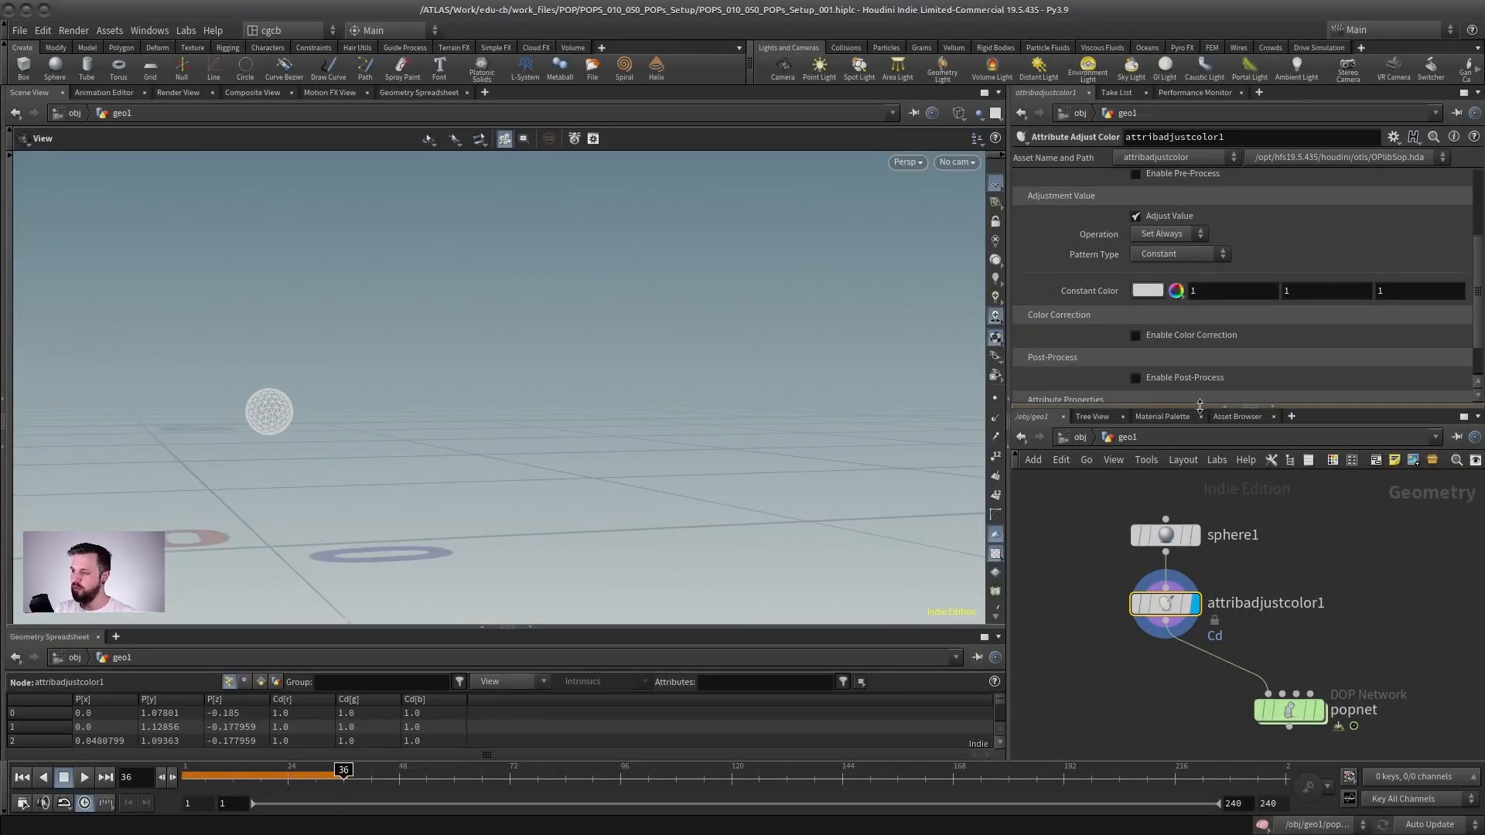
- Set attribadjustcolor1's pattern type to Bounding Box along Y with the Plasma color ramp and return to the first frame
left_click_drag(1200, 406, 1203, 535)
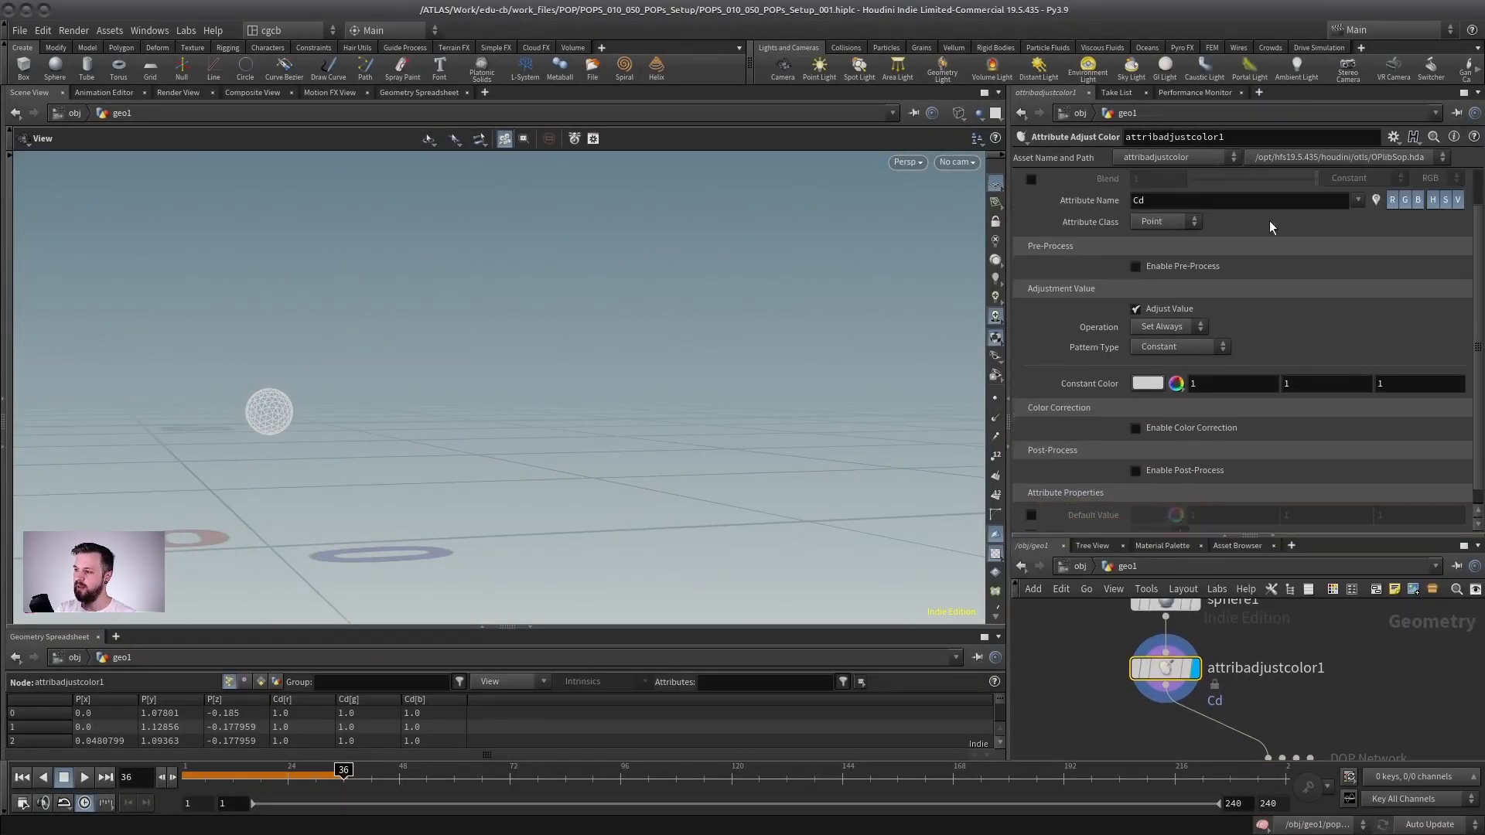
left_click(1162, 345)
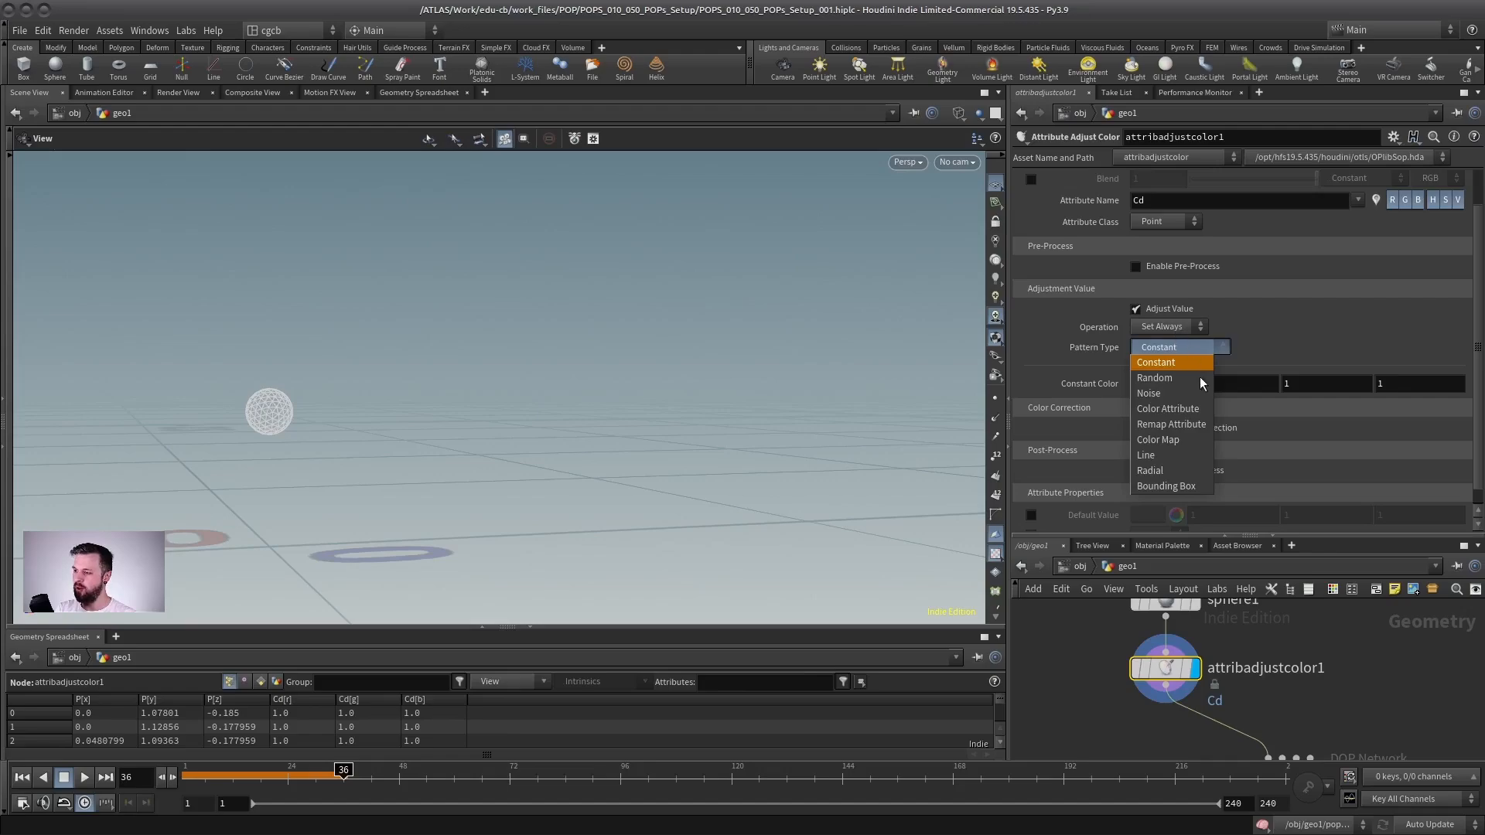
left_click(1163, 486)
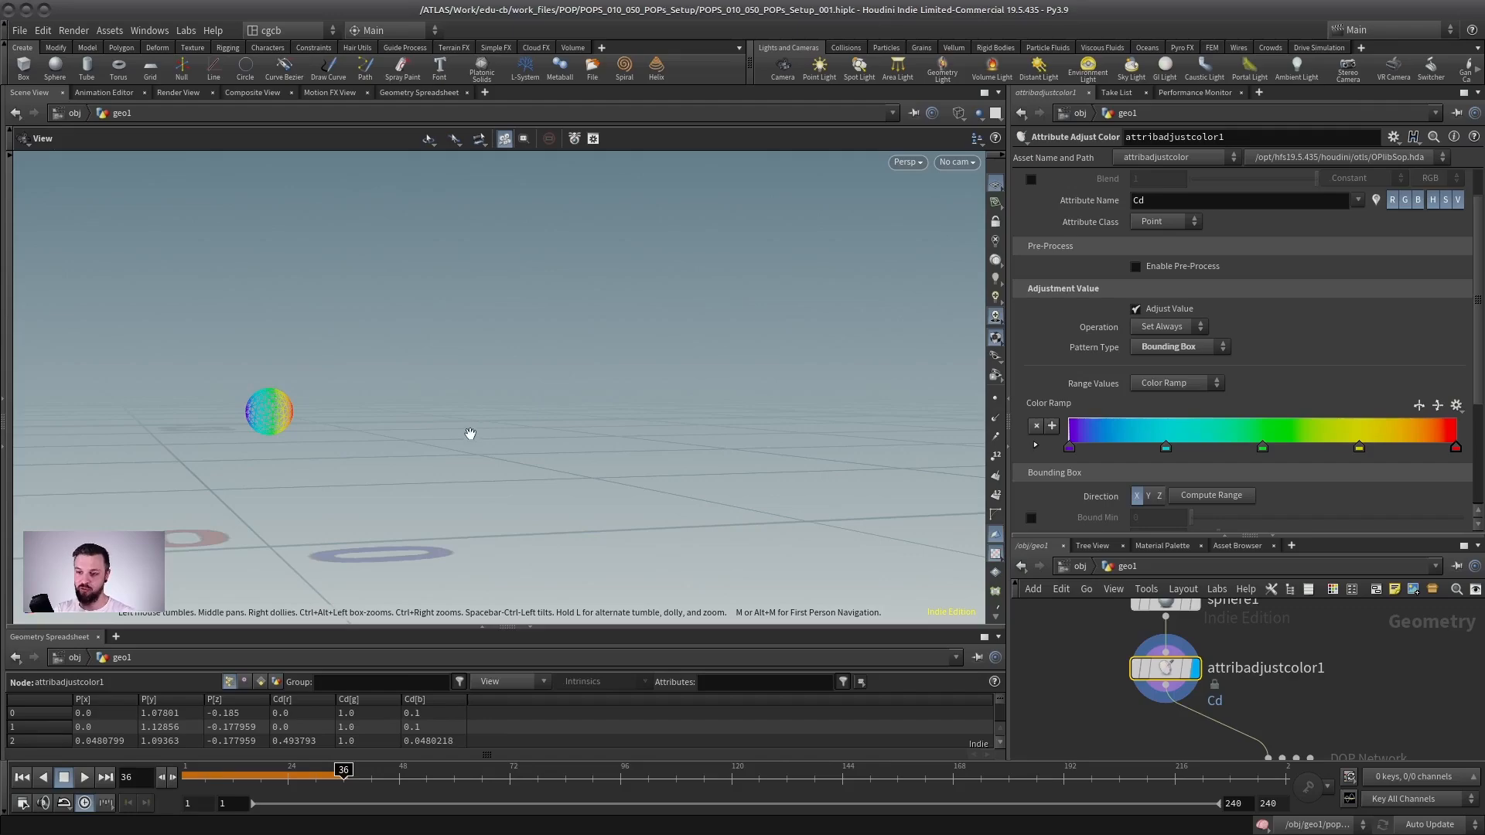
left_click(1148, 495)
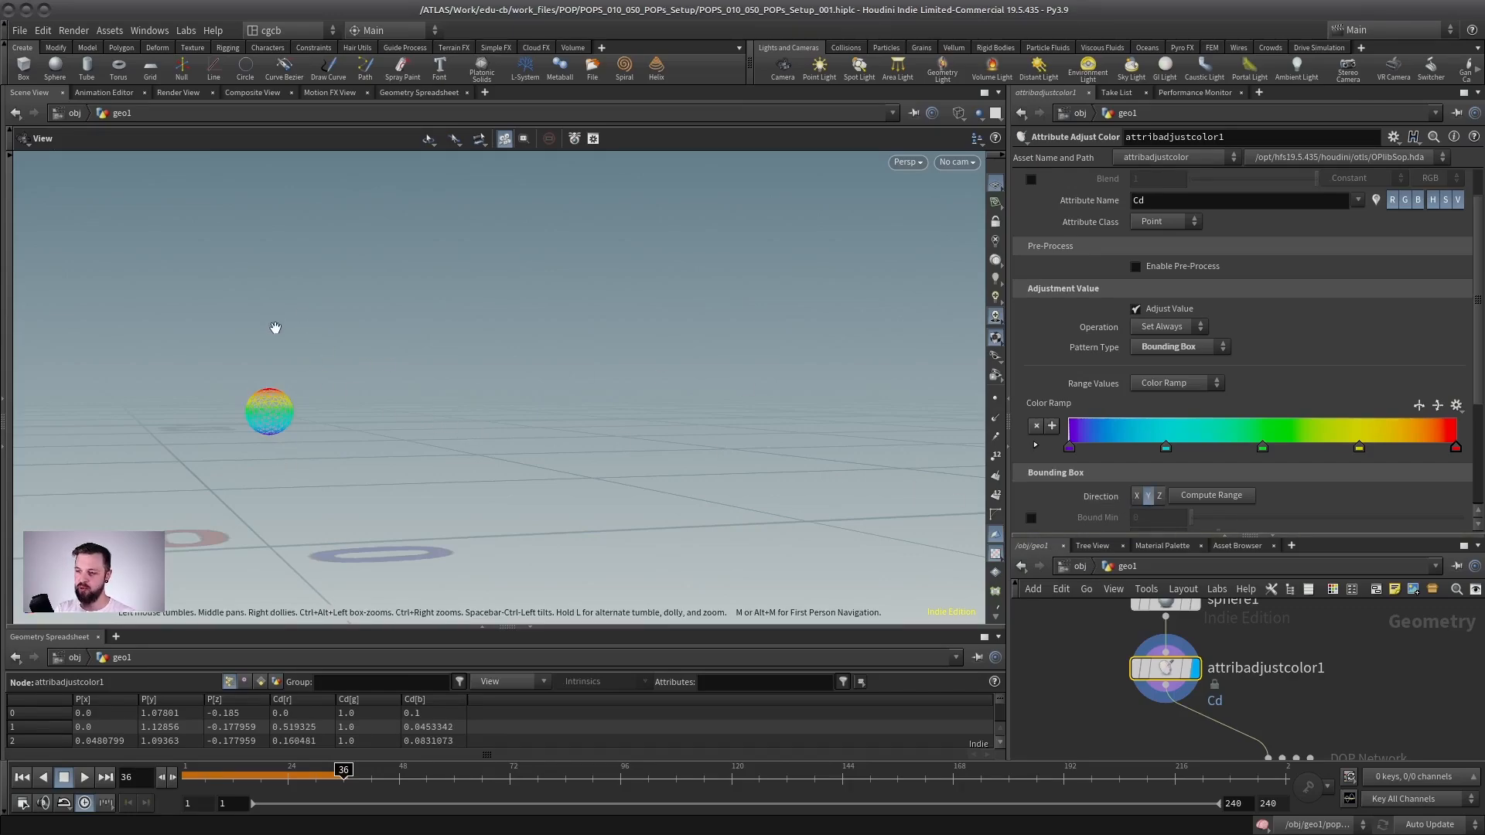
left_click(1456, 406)
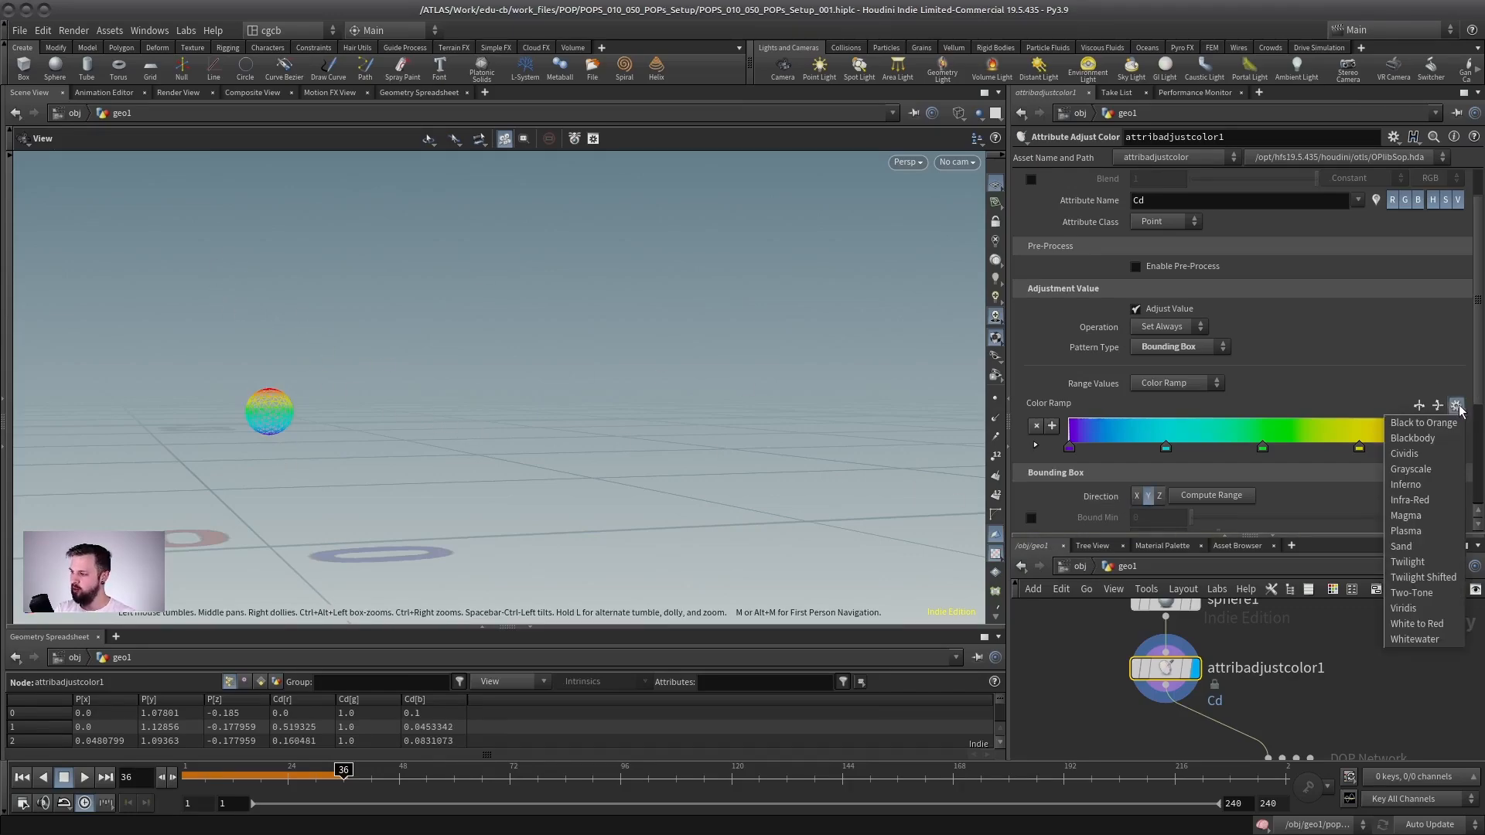
left_click(1420, 531)
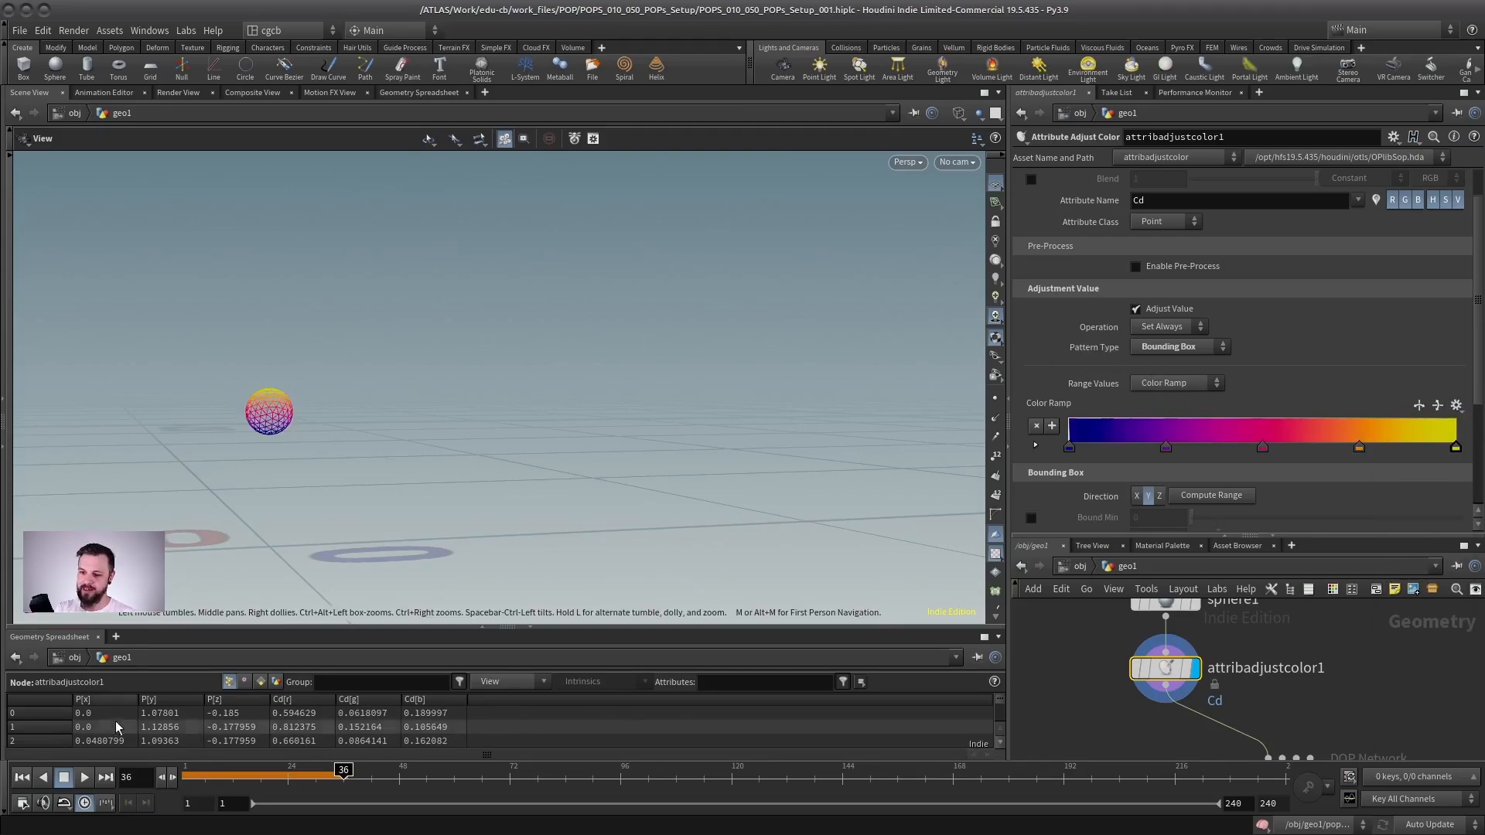
left_click(22, 778)
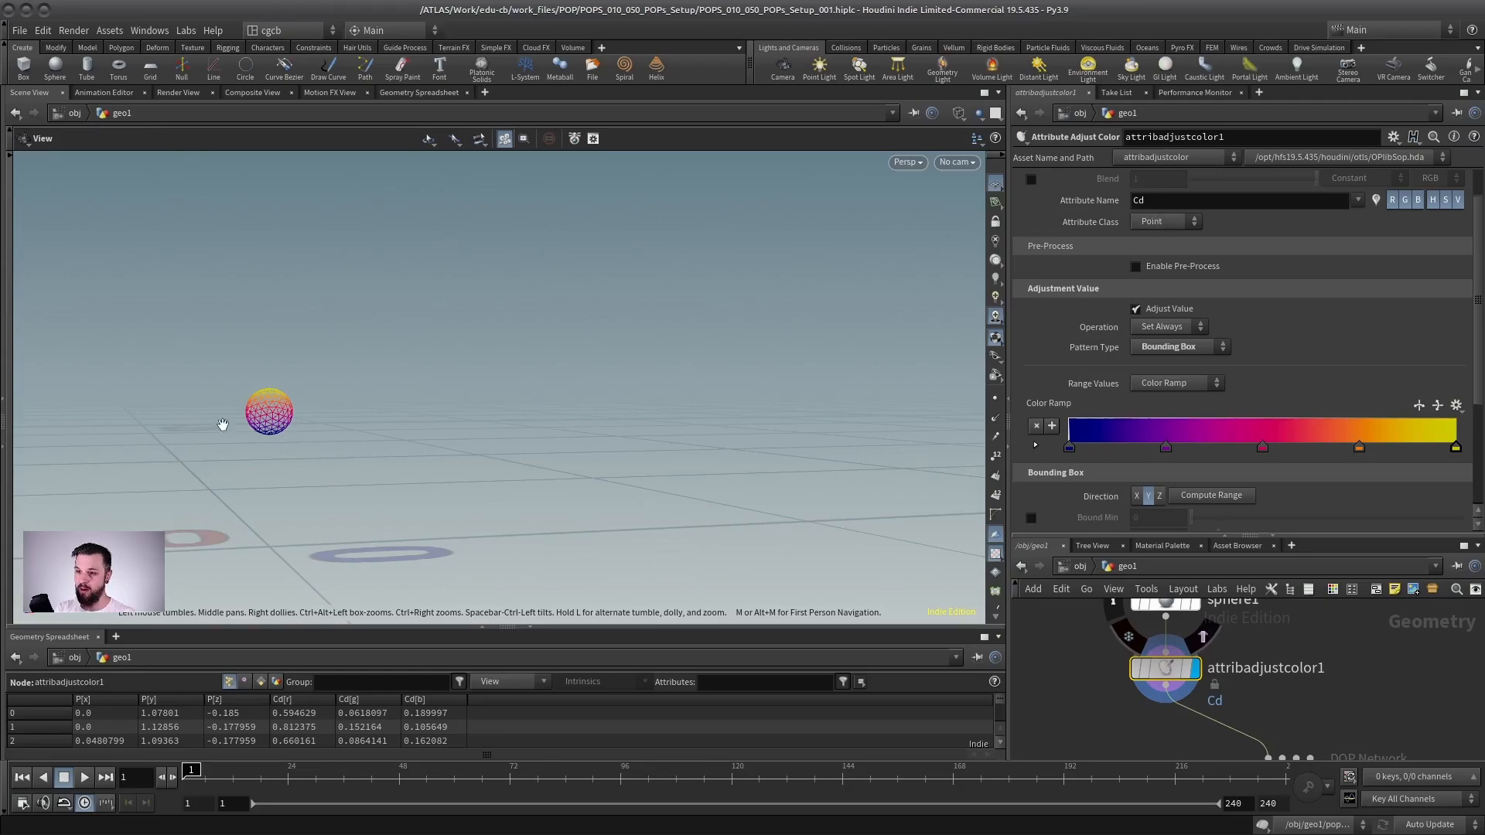
- Display popnet's output, play the simulation and examine the source colors along the particle stream
left_click_drag(1343, 539, 1349, 298)
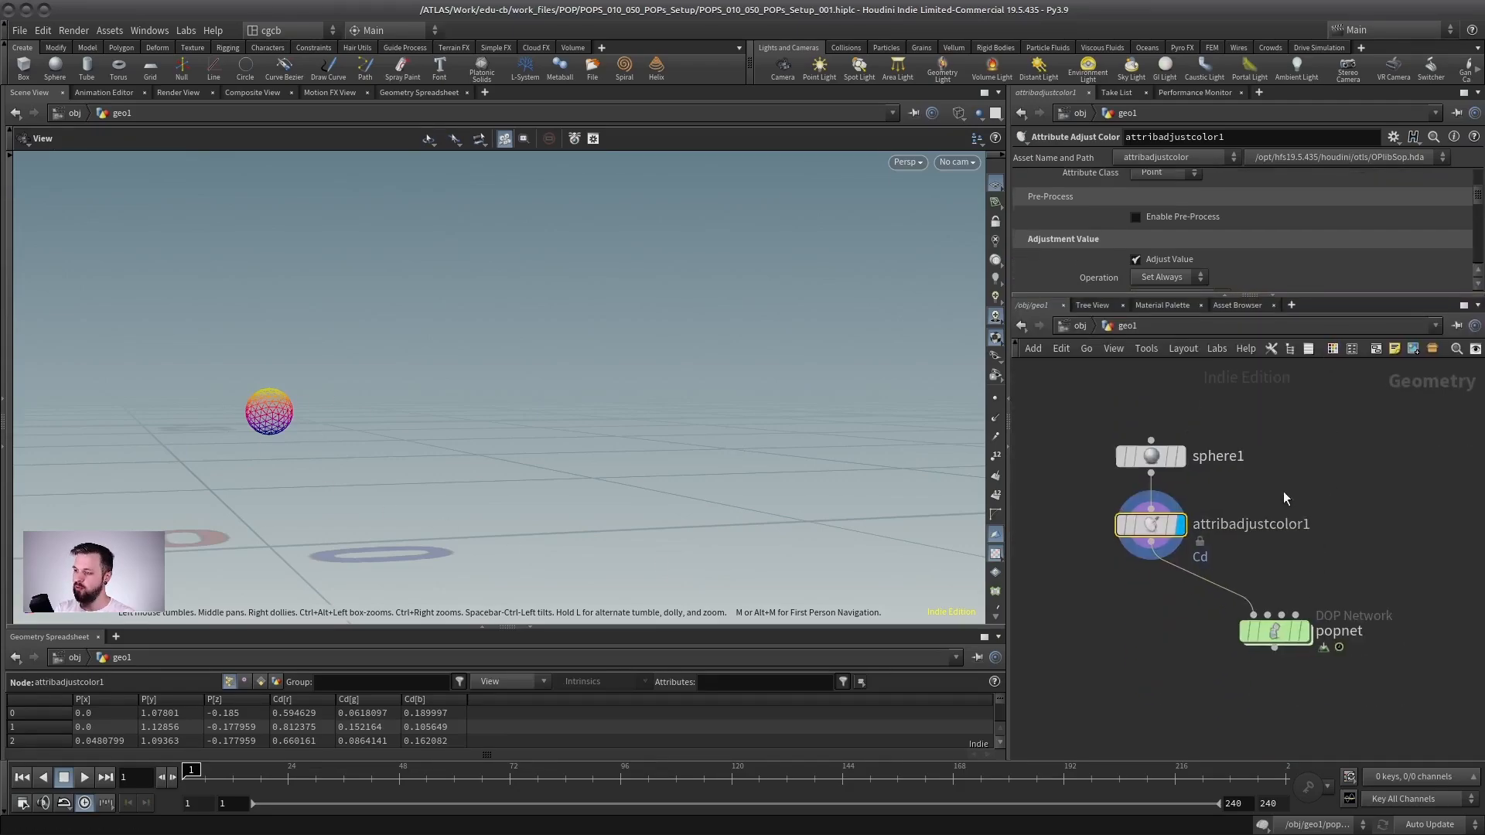
left_click(1263, 605)
left_click(1235, 606)
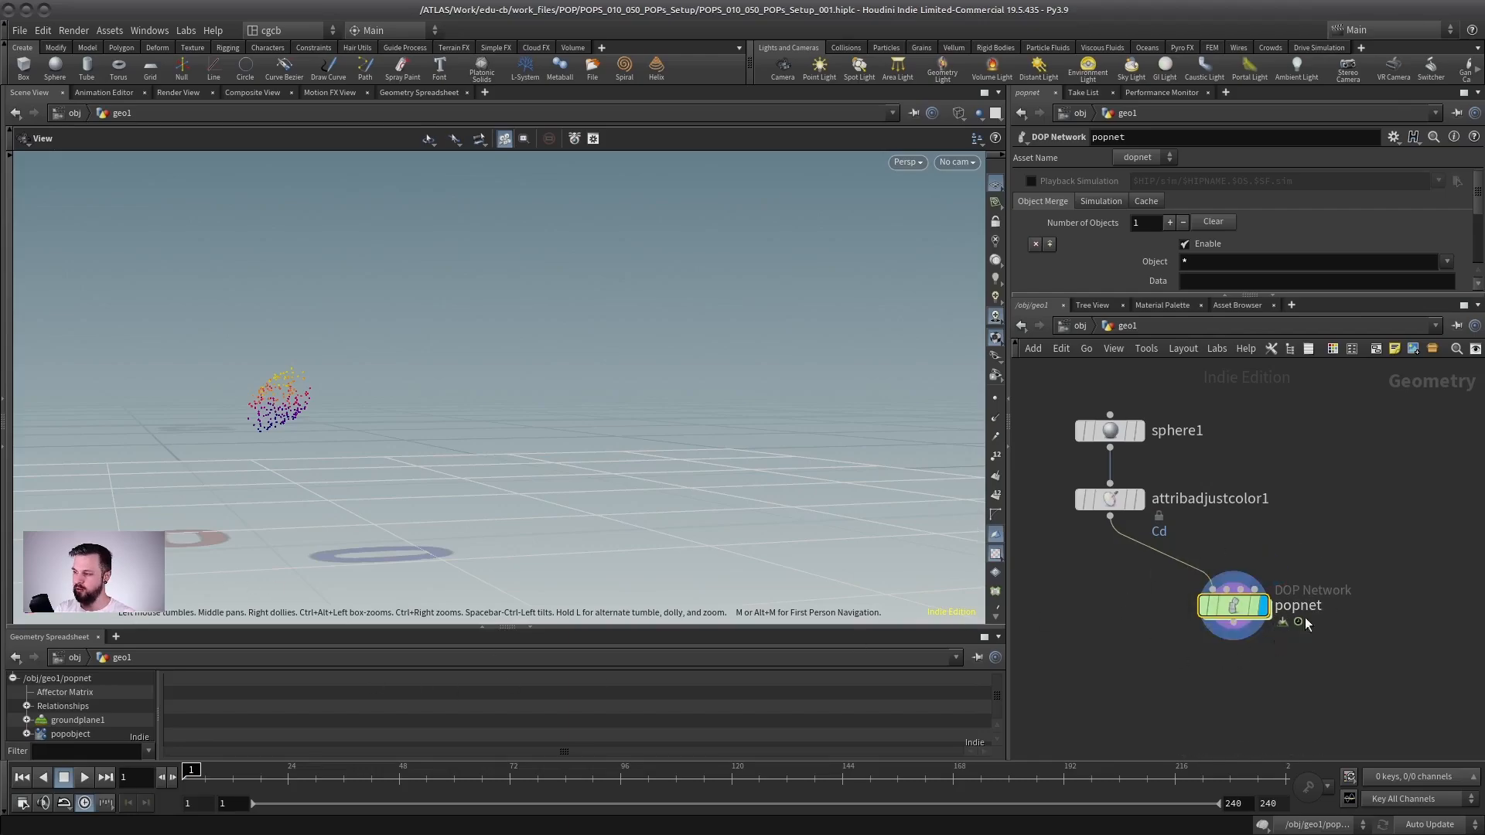
left_click(82, 780)
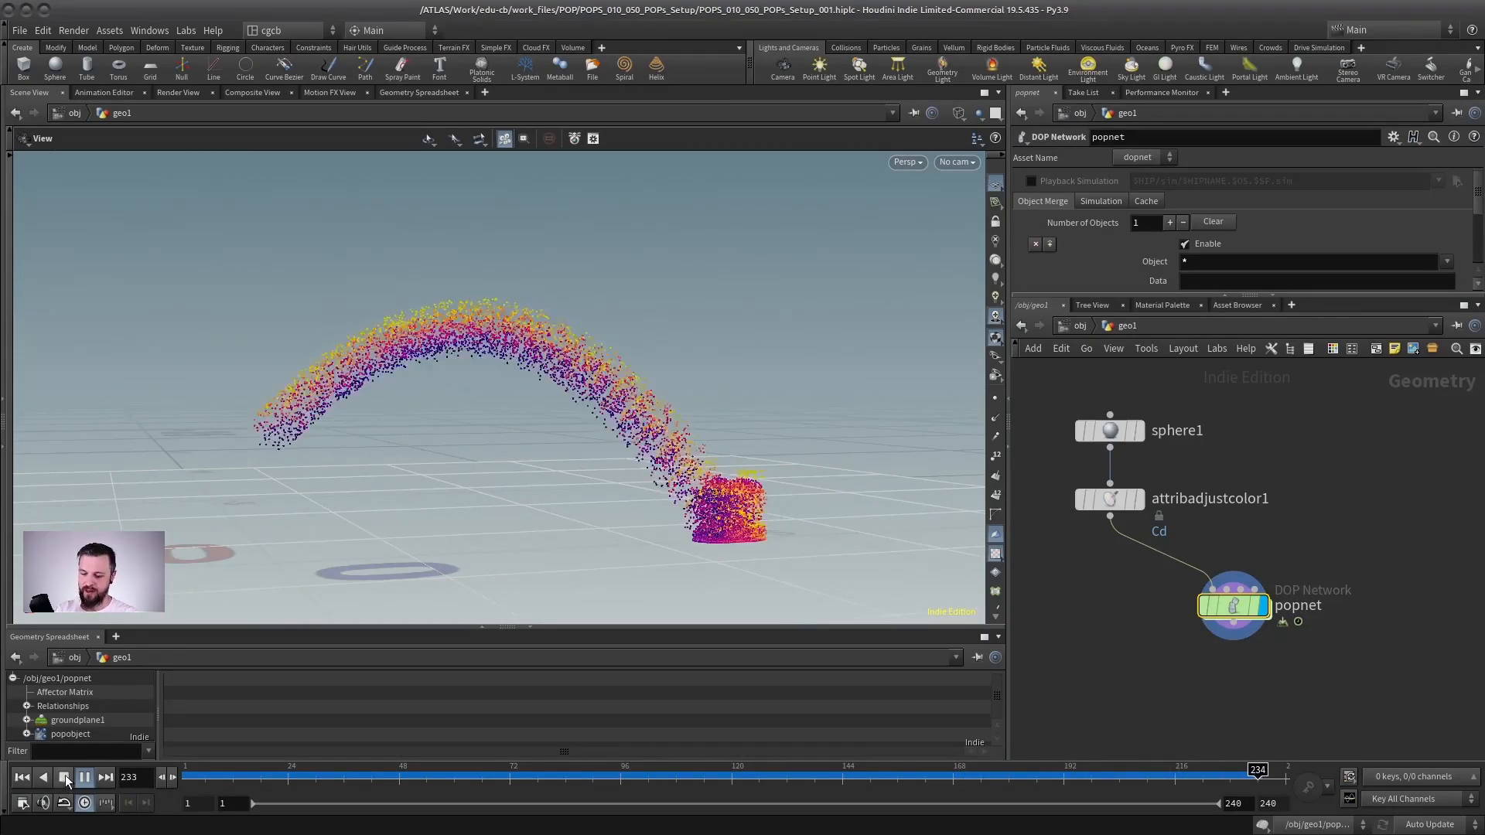
left_click(65, 776)
left_click_drag(630, 445, 537, 423)
middle_click_drag(657, 502, 557, 454)
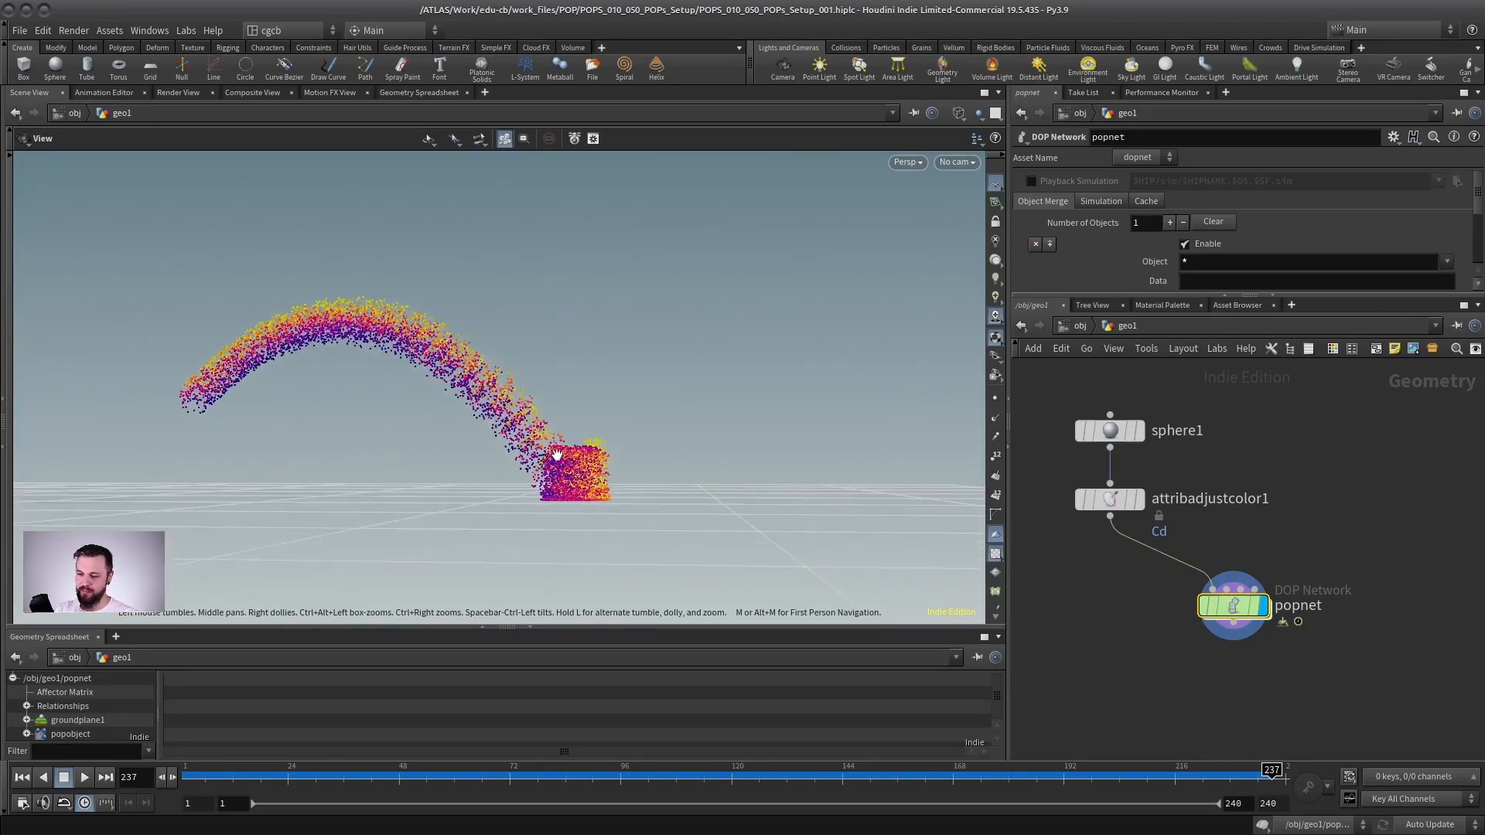
right_click_drag(557, 454, 649, 380)
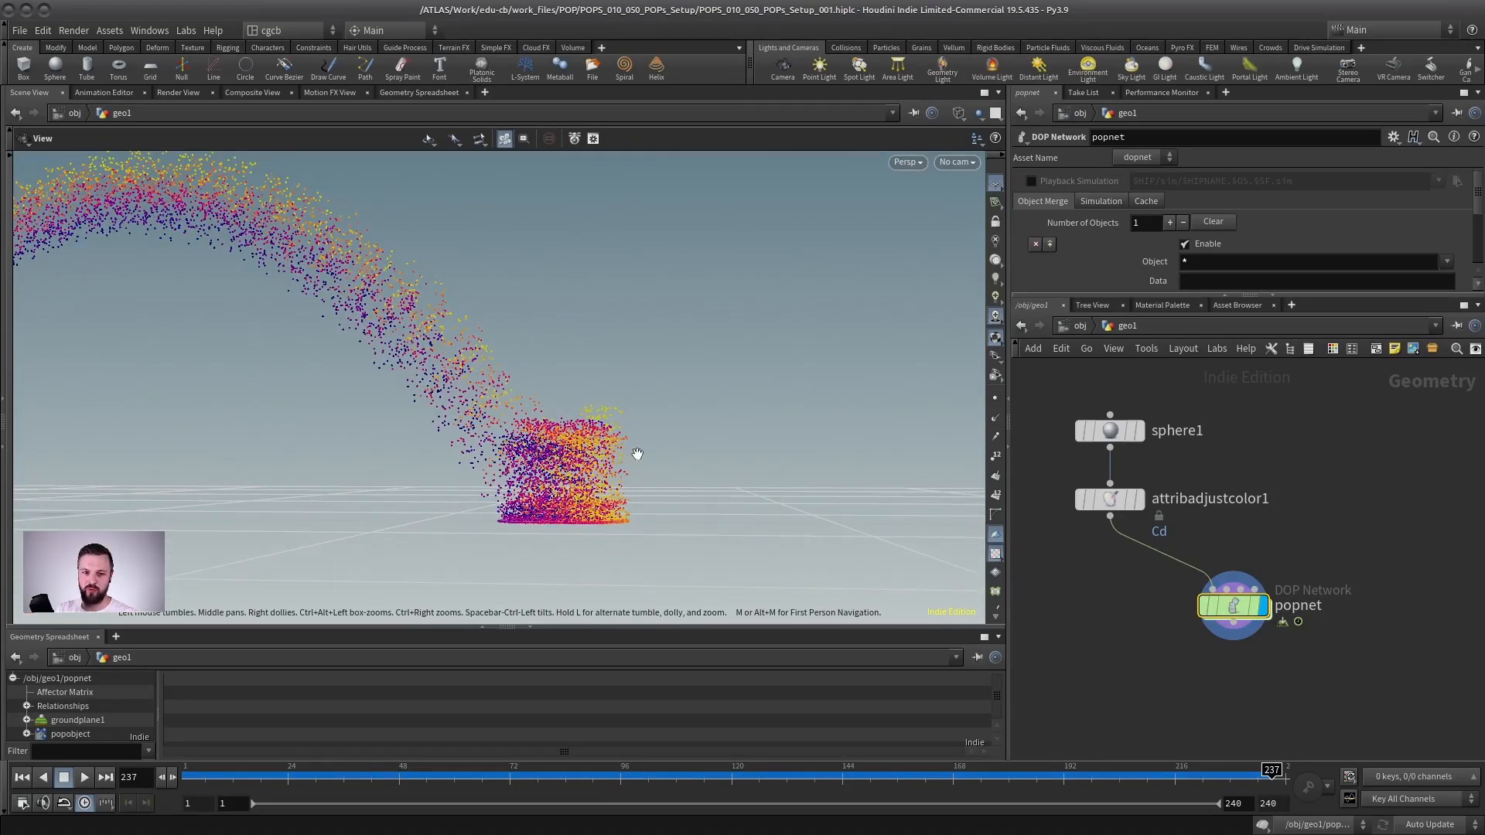
left_click_drag(504, 351, 215, 377)
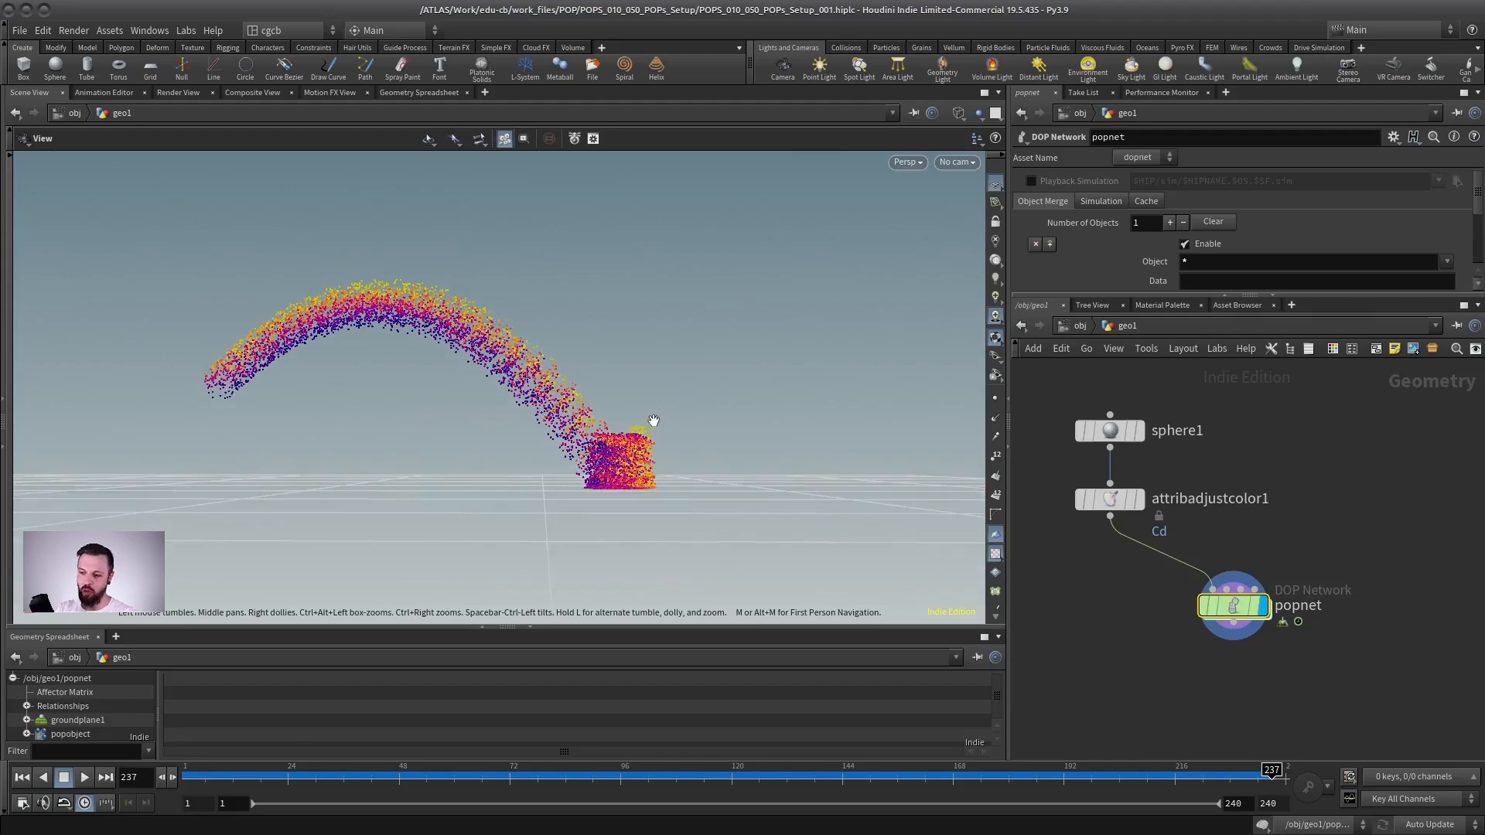
left_click_drag(649, 424, 490, 425)
- Go inside the popnet network and set popobject's physical Friction to 0
left_click_drag(1269, 597, 1102, 572)
double_click(1118, 589)
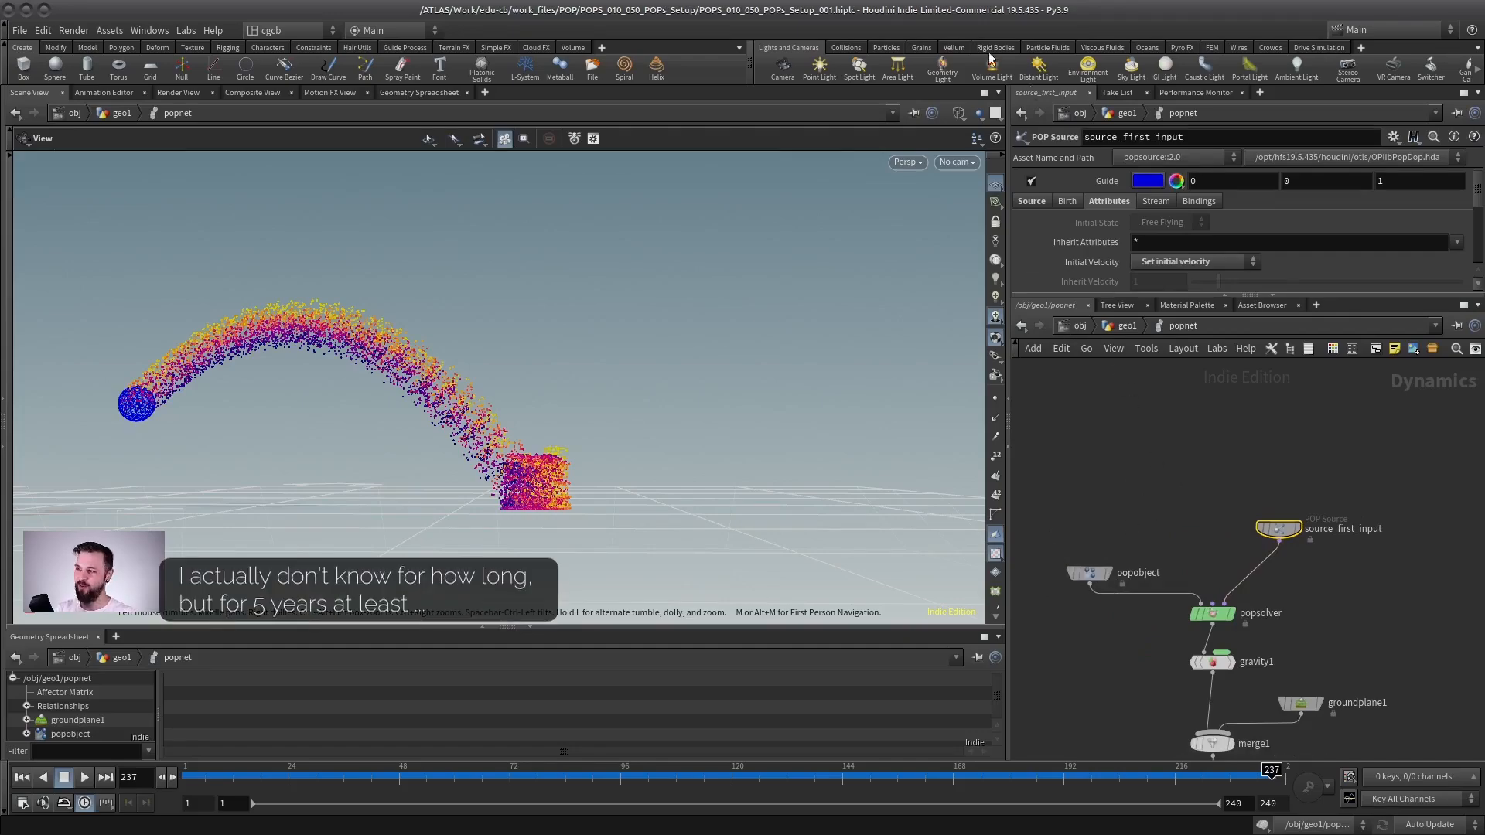
middle_click_drag(1127, 543, 1167, 508)
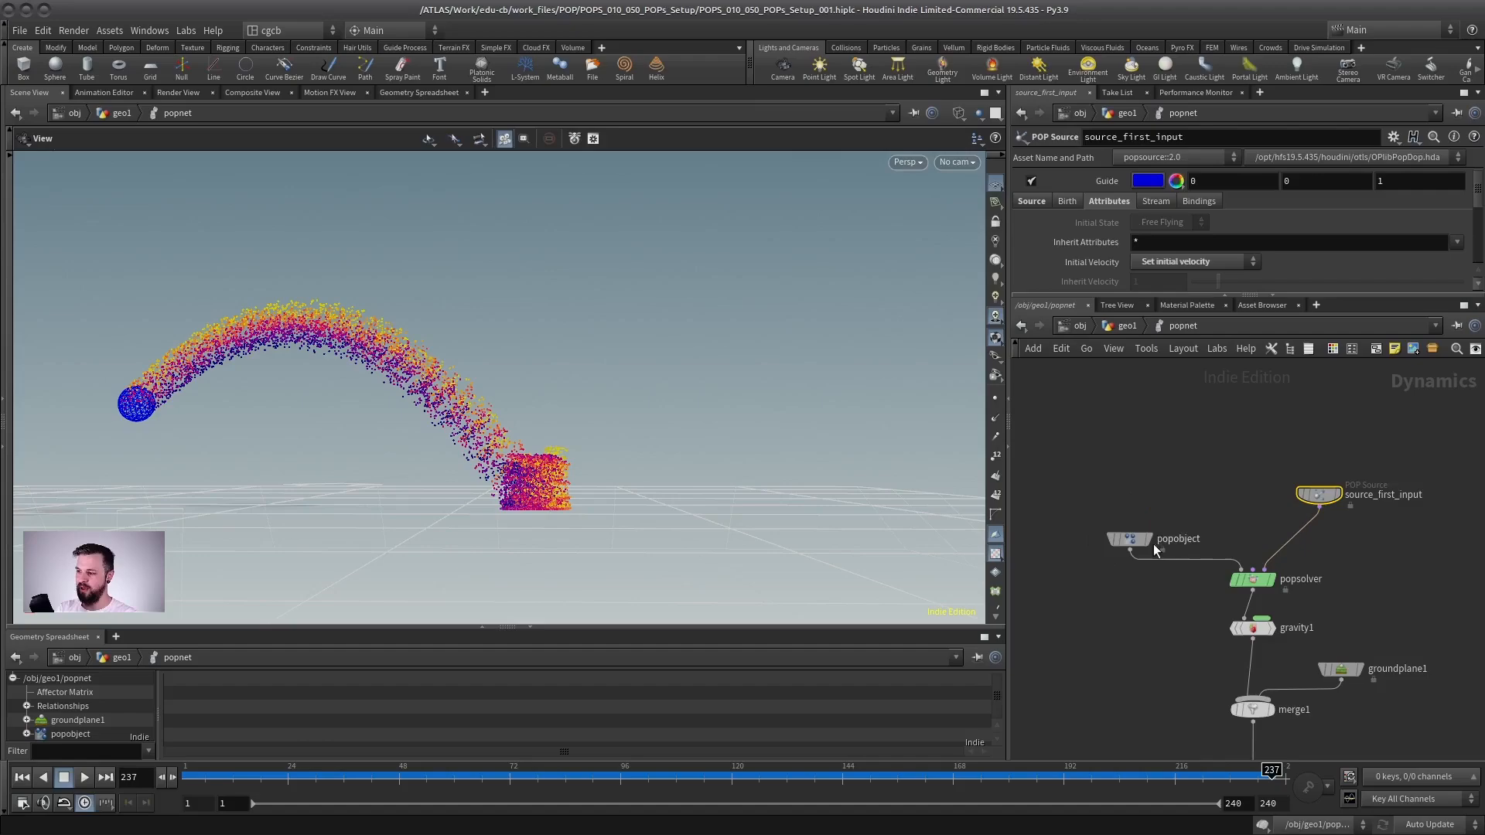
left_click(1130, 539)
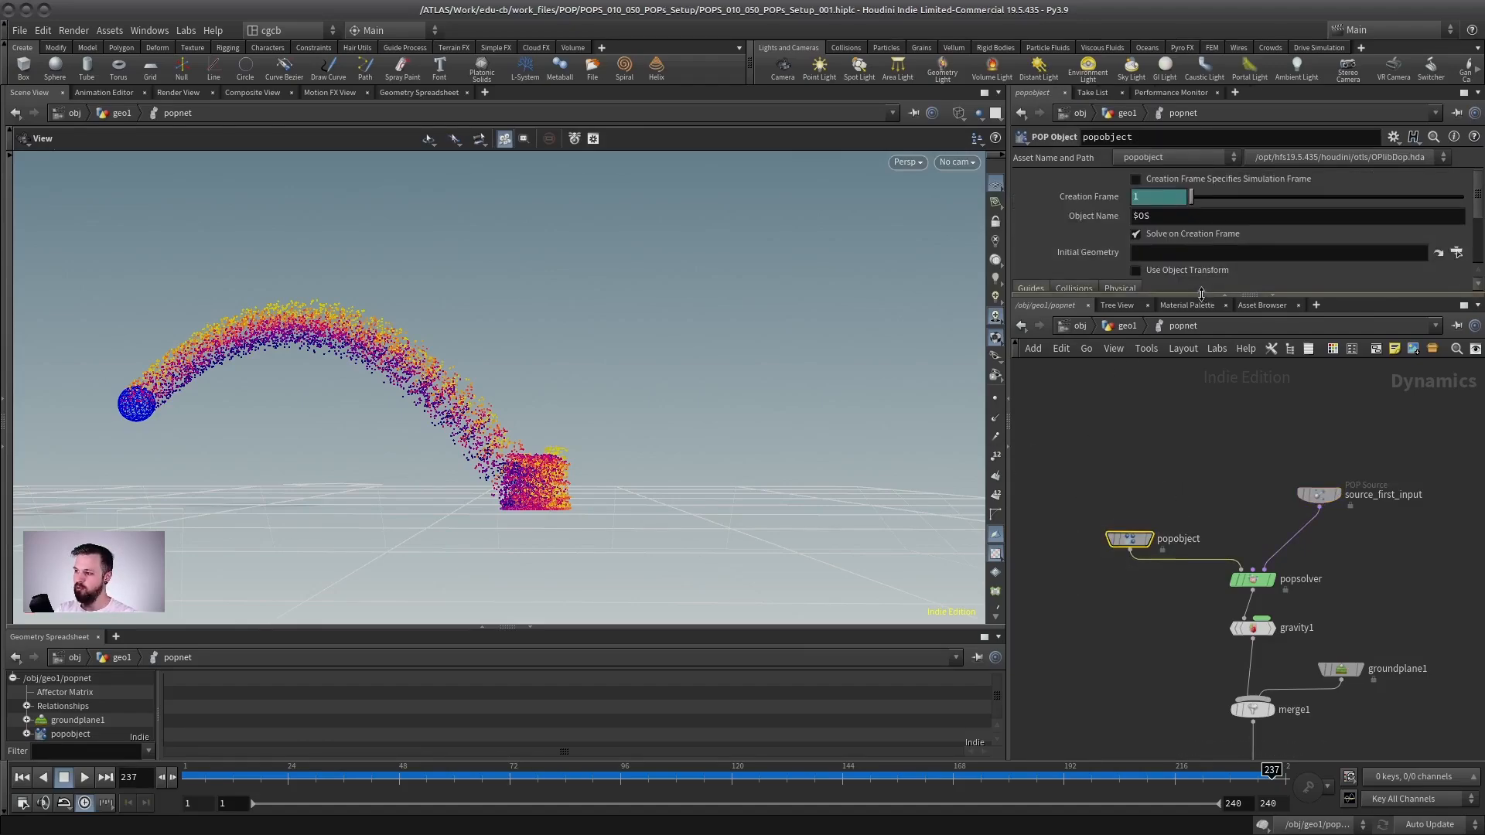
left_click_drag(1176, 294, 1172, 449)
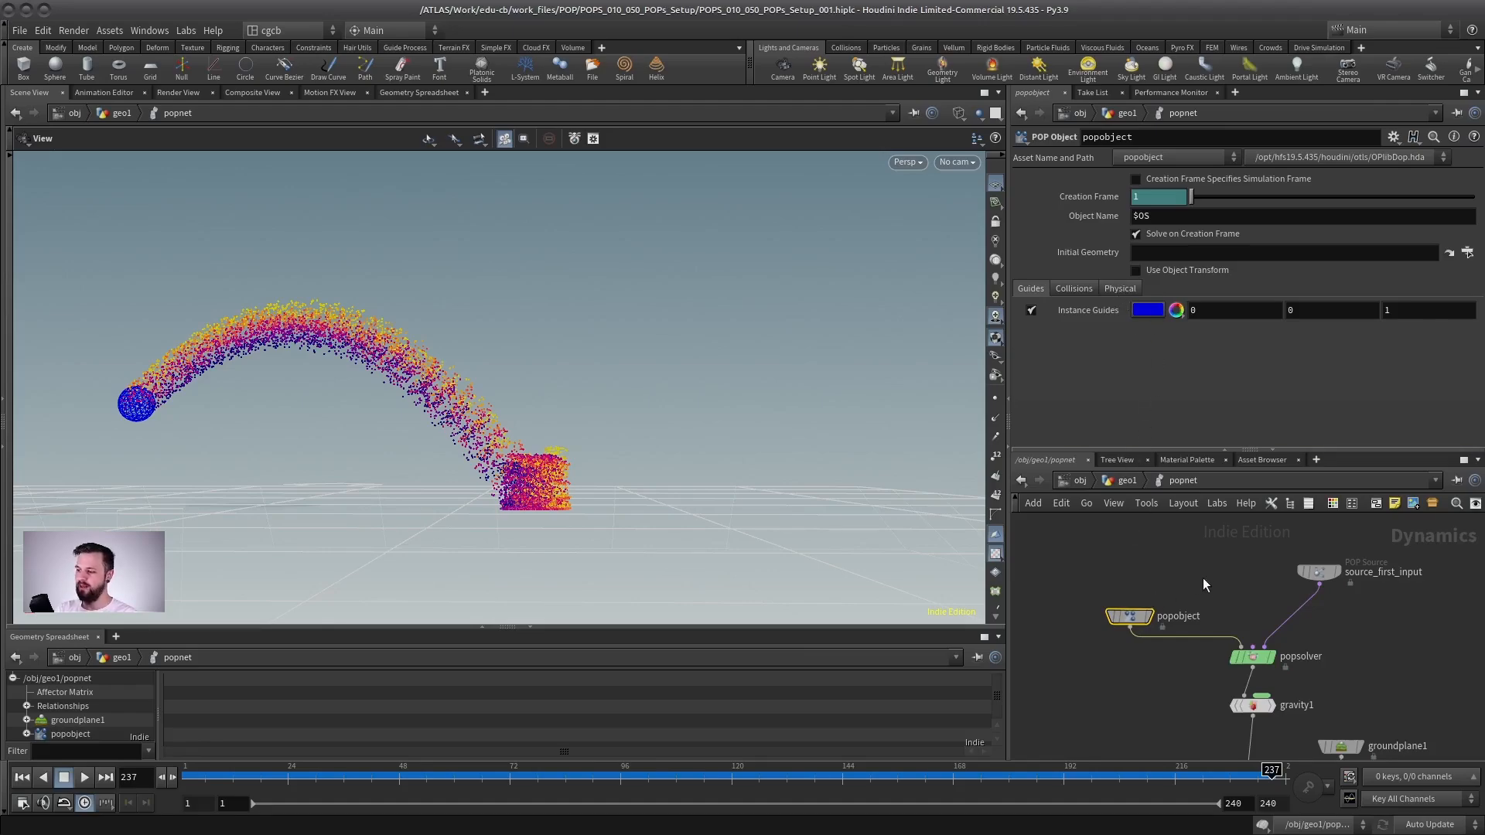
left_click(1119, 289)
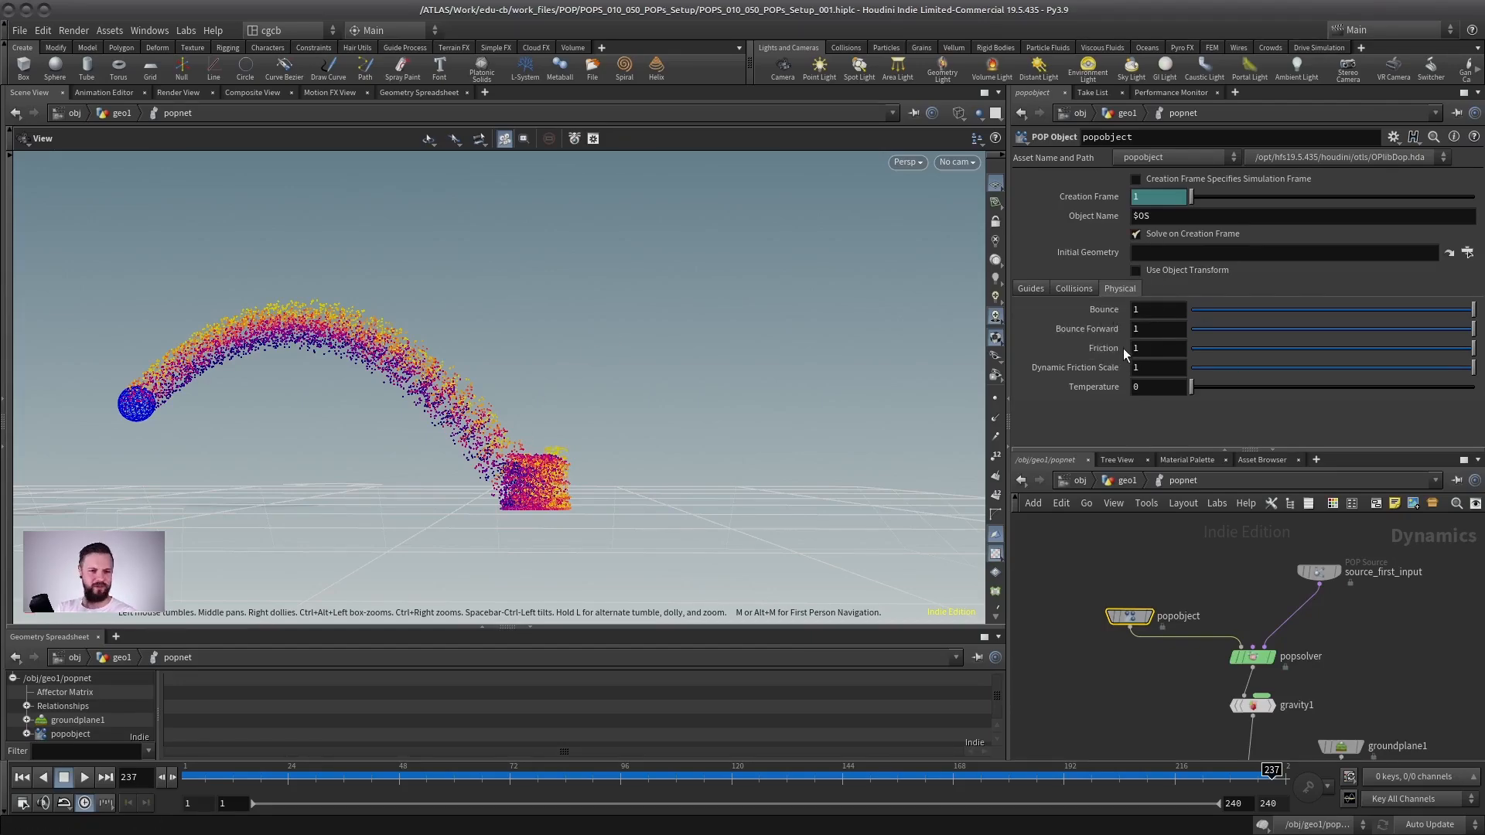
left_click_drag(1431, 349, 1188, 353)
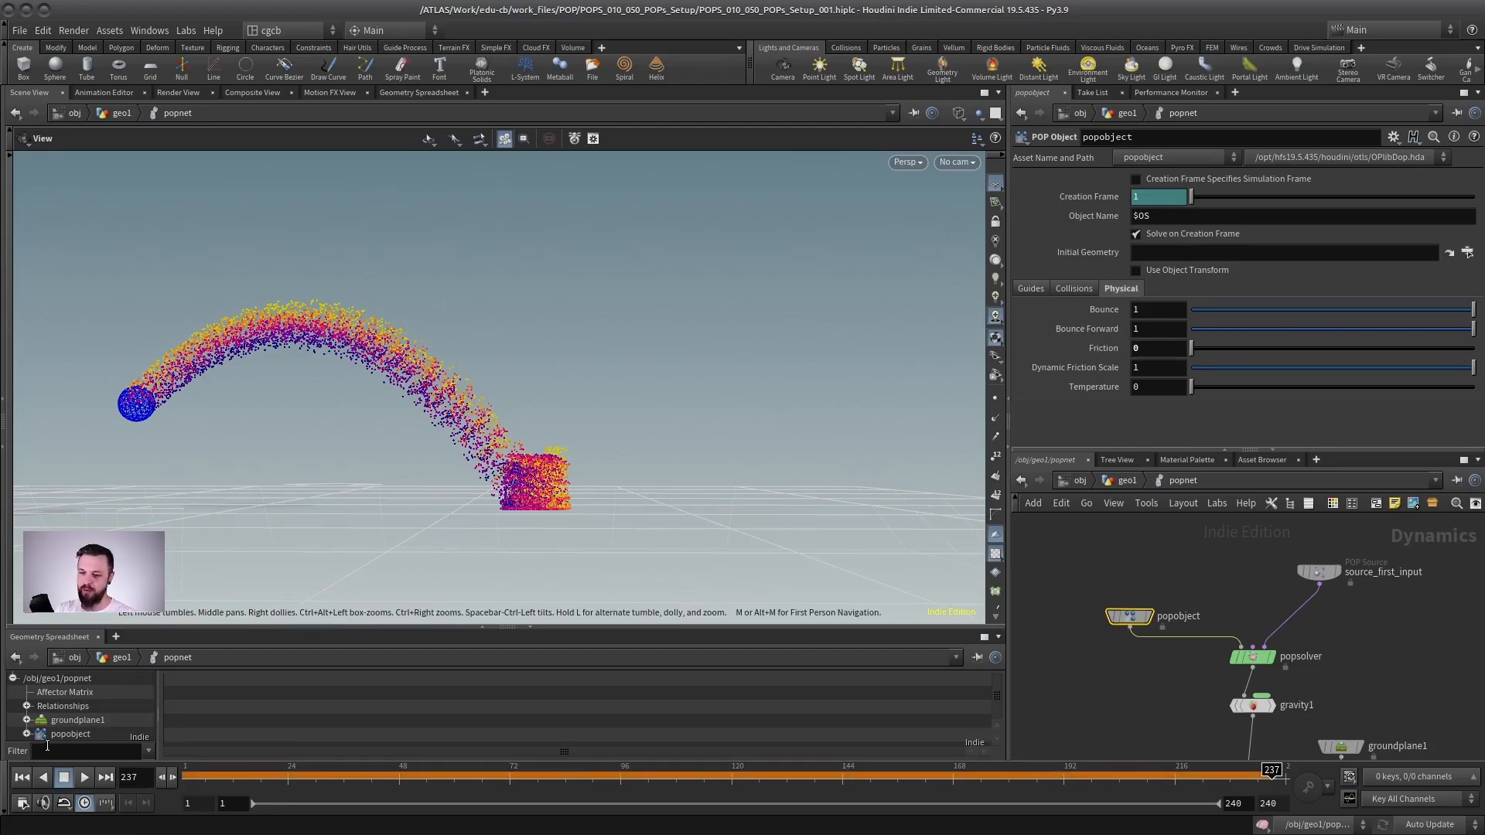
- Replay the simulation from the first frame and examine how the particles behave after hitting the ground
left_click(21, 778)
left_click(84, 777)
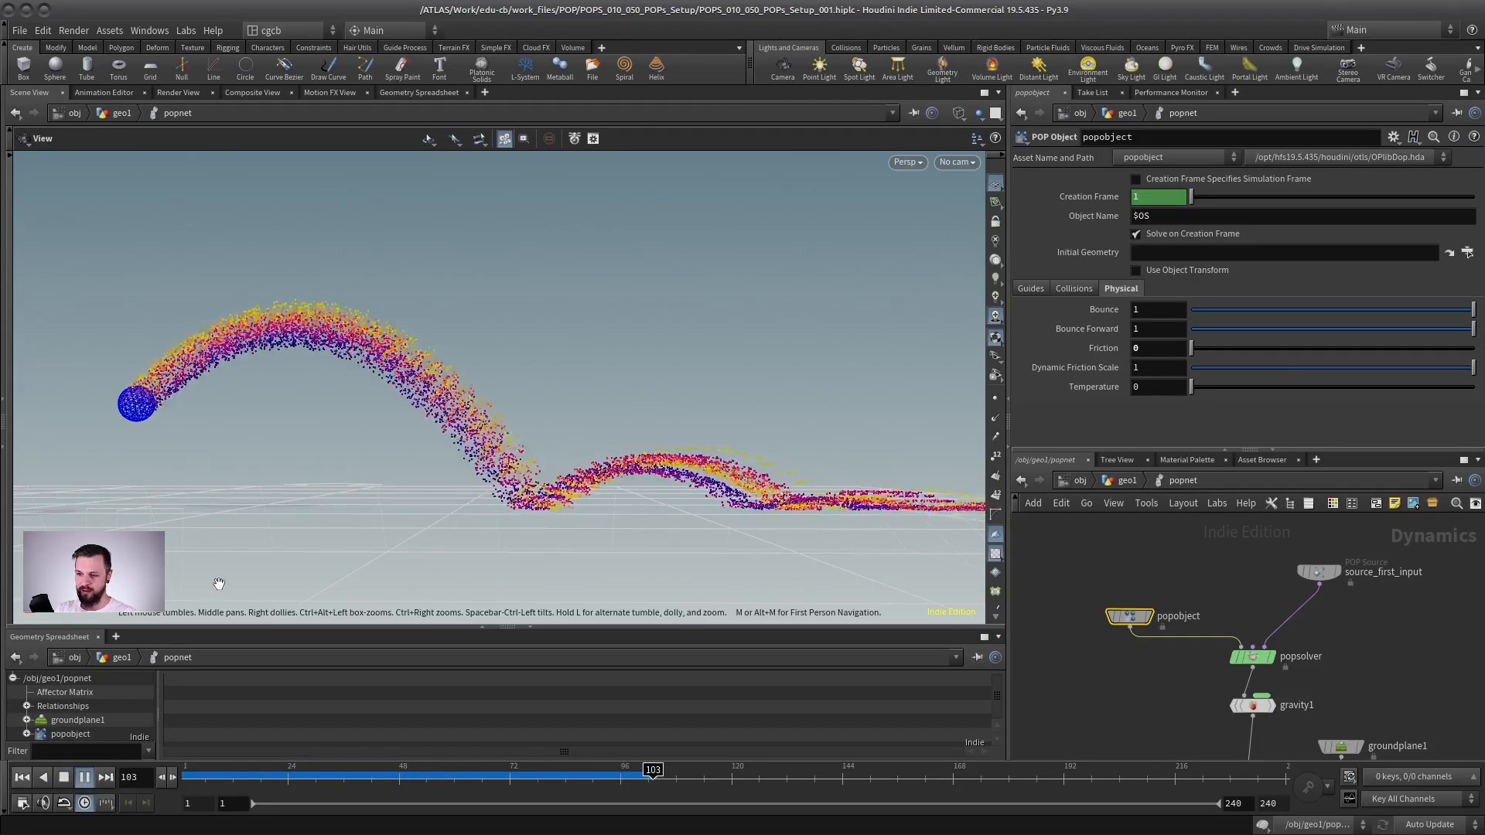
left_click(64, 777)
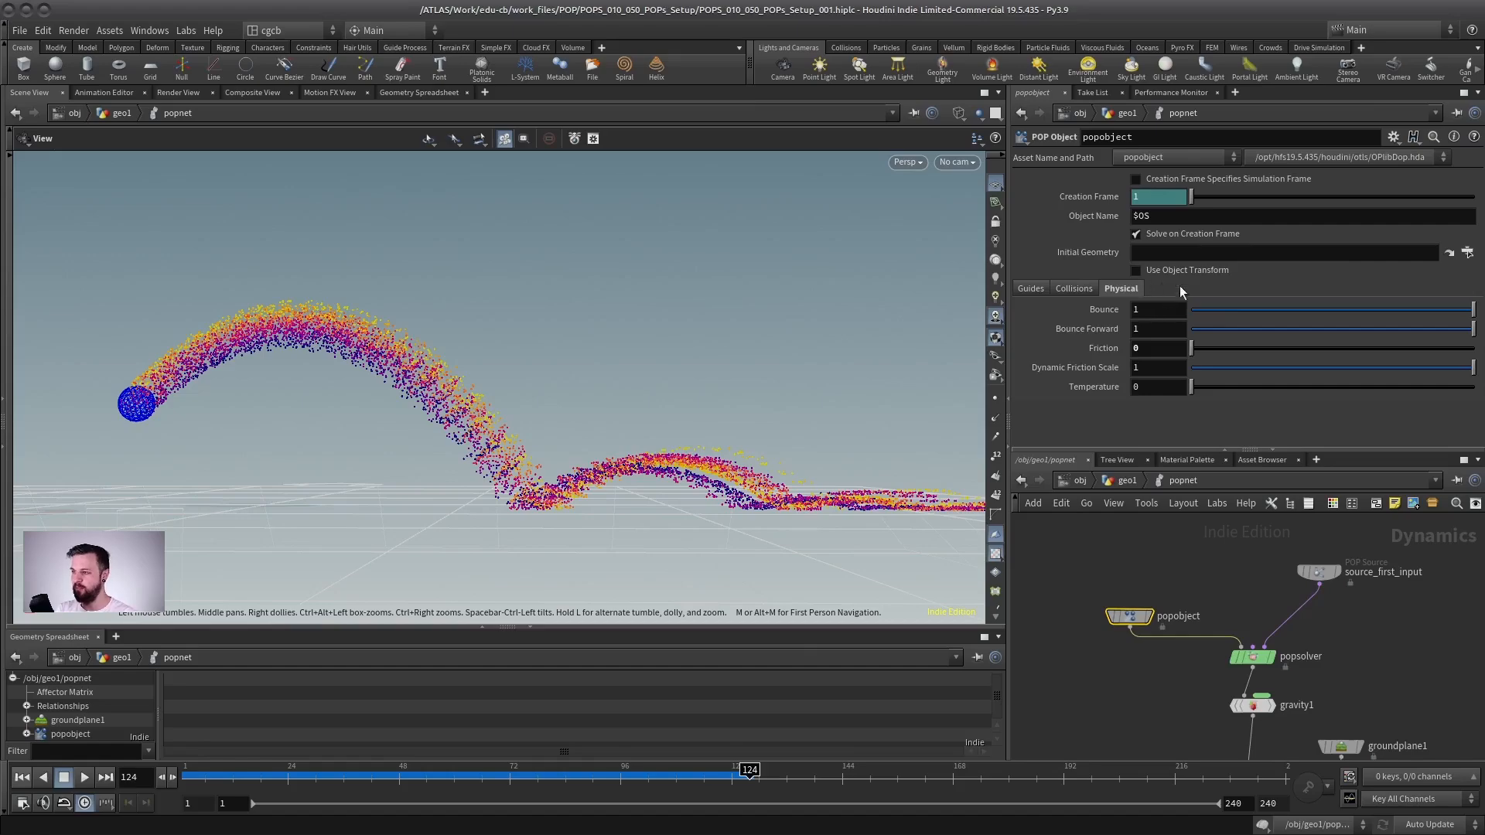
- Set the Const. Birth Rate of source_first_input to 15000
scroll(1207, 549, "down", 2)
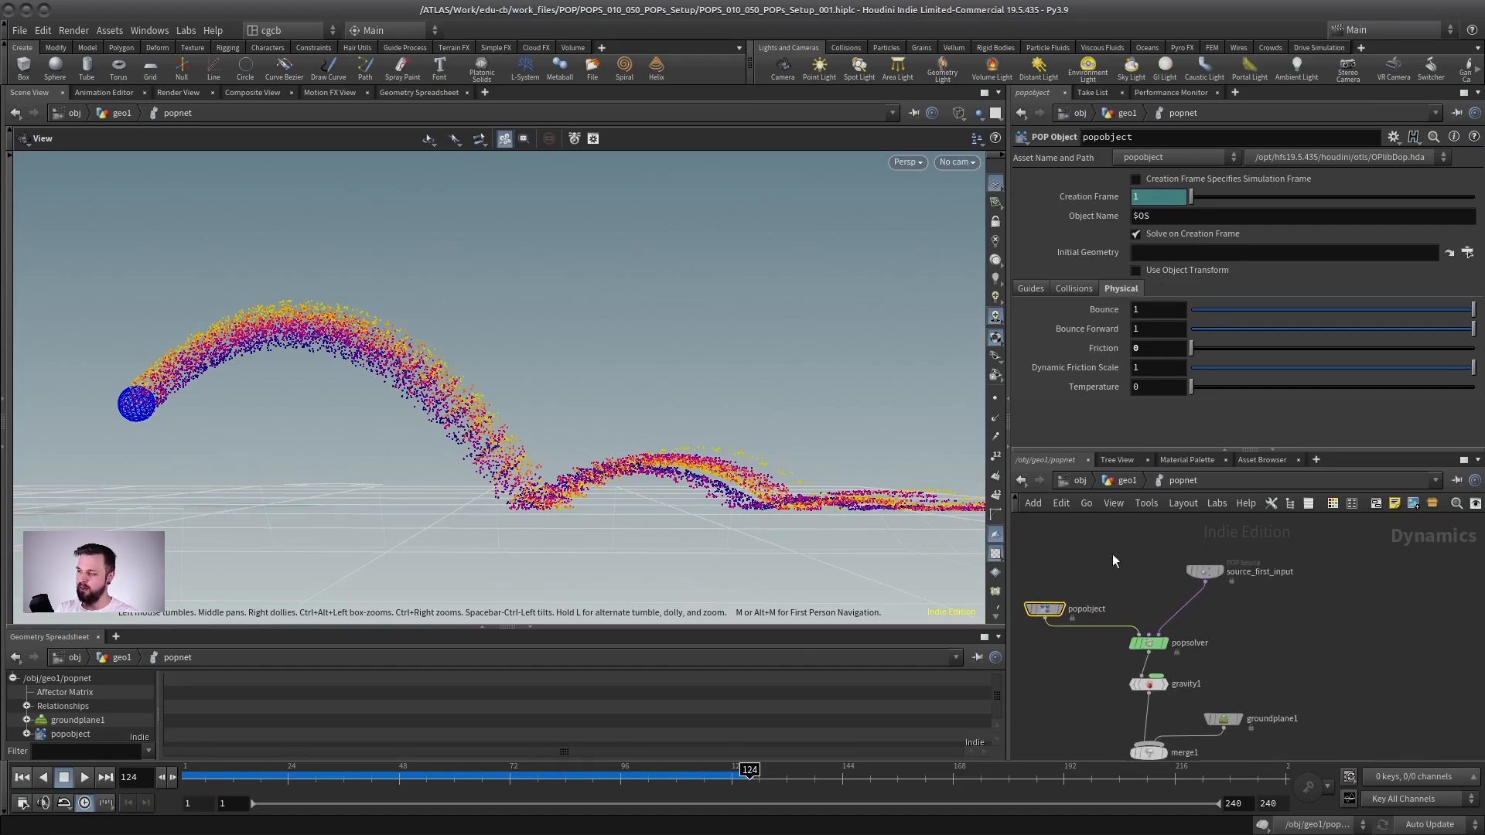
left_click(1205, 572)
middle_click_drag(1124, 565, 1145, 574)
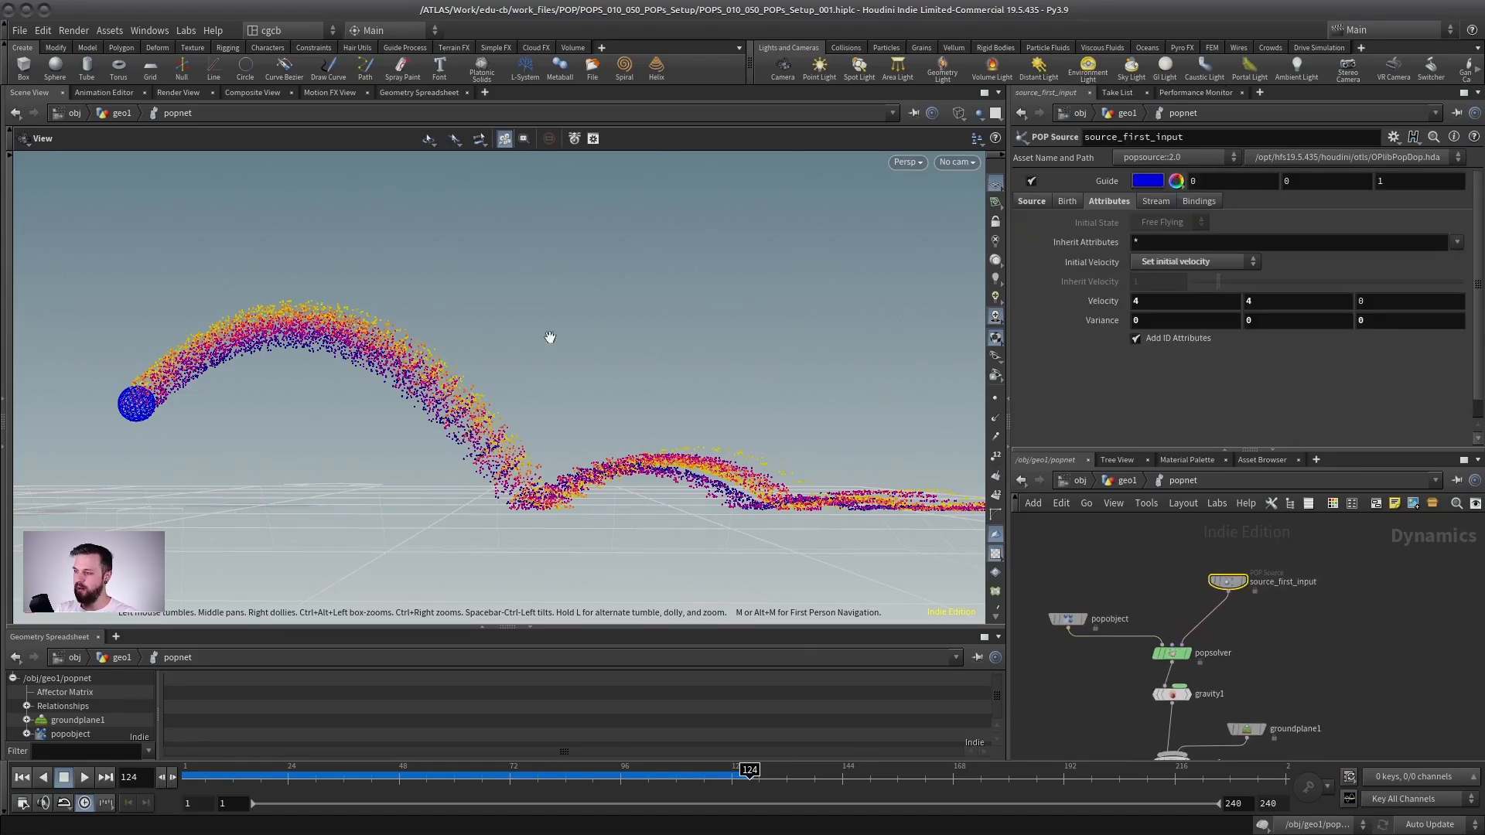
left_click_drag(334, 389, 379, 402)
middle_click_drag(465, 394, 423, 377)
scroll(492, 418, "up", 1)
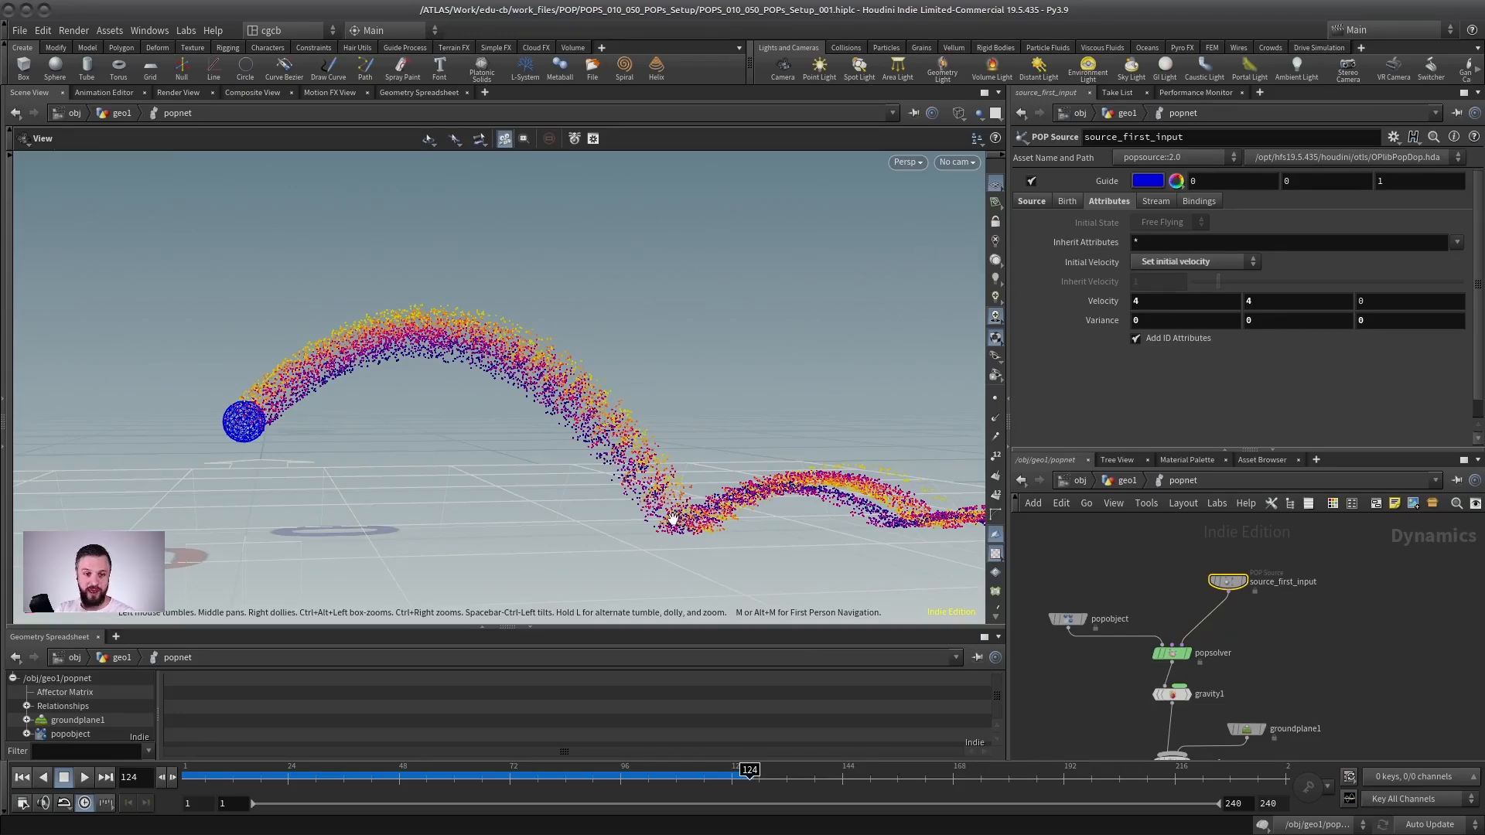
left_click(1068, 201)
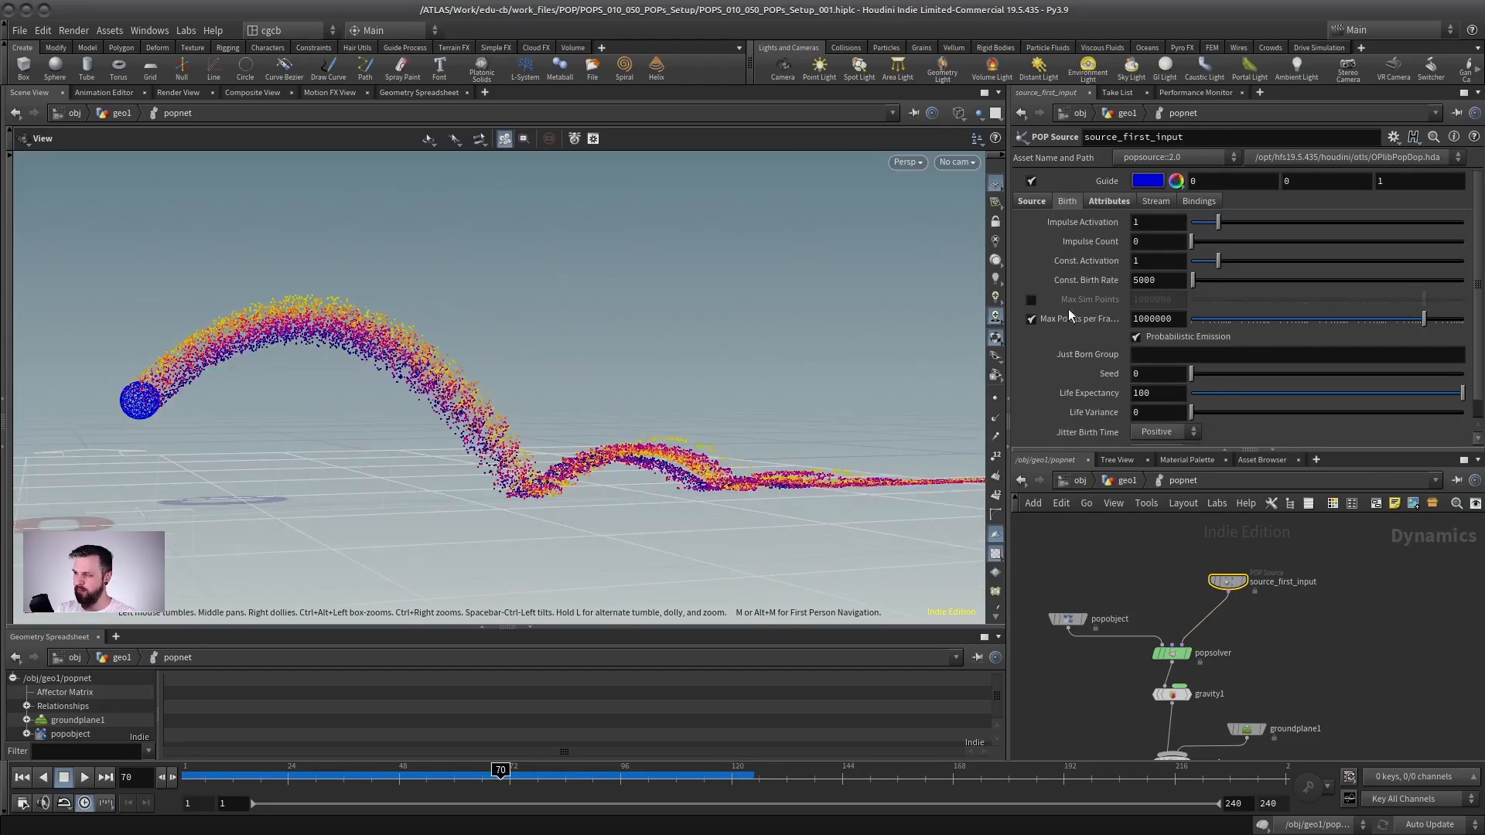
left_click(1159, 281)
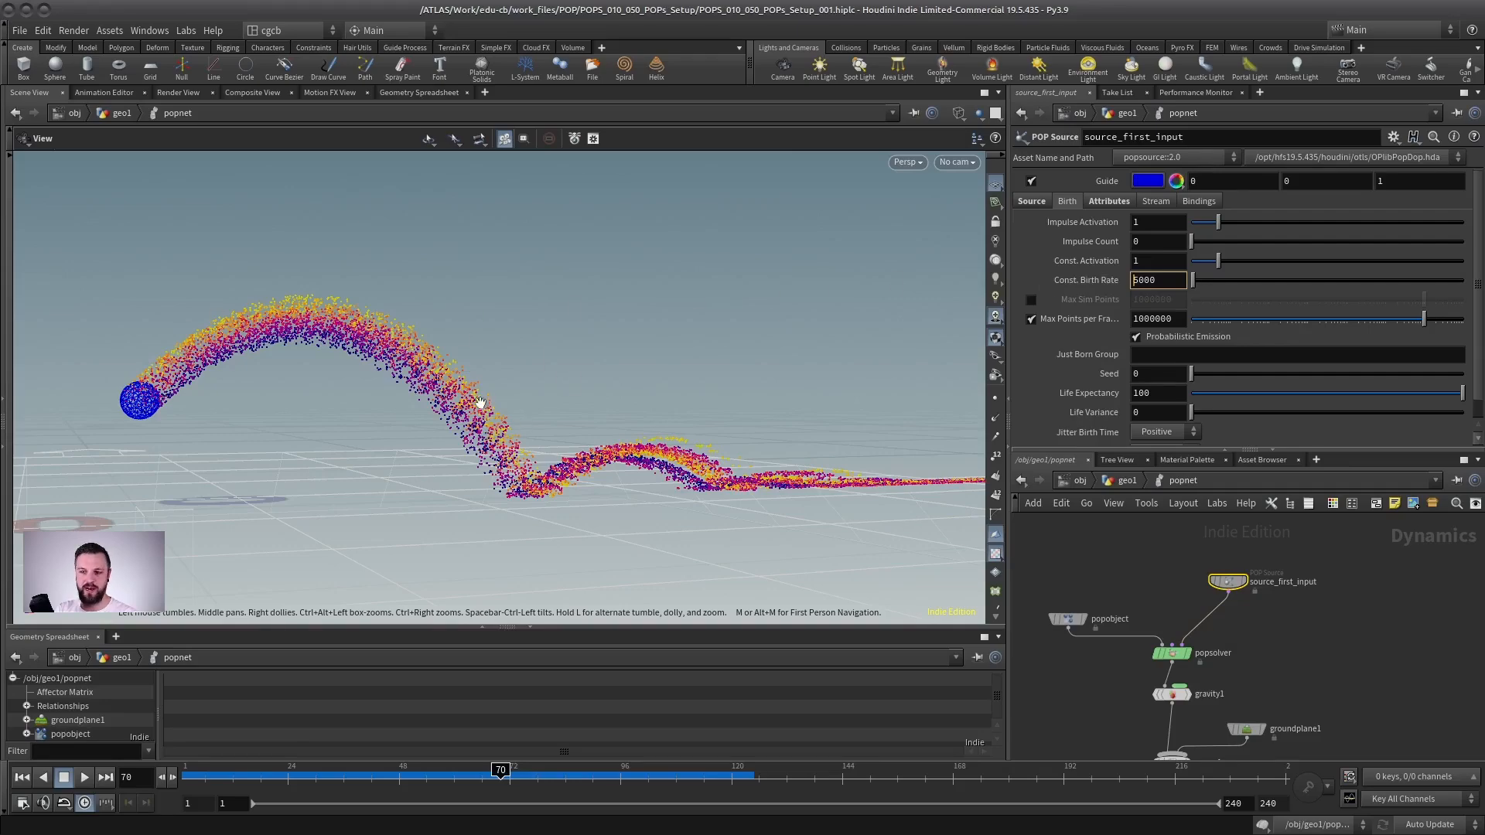
type("1")
key("shift+Tab")
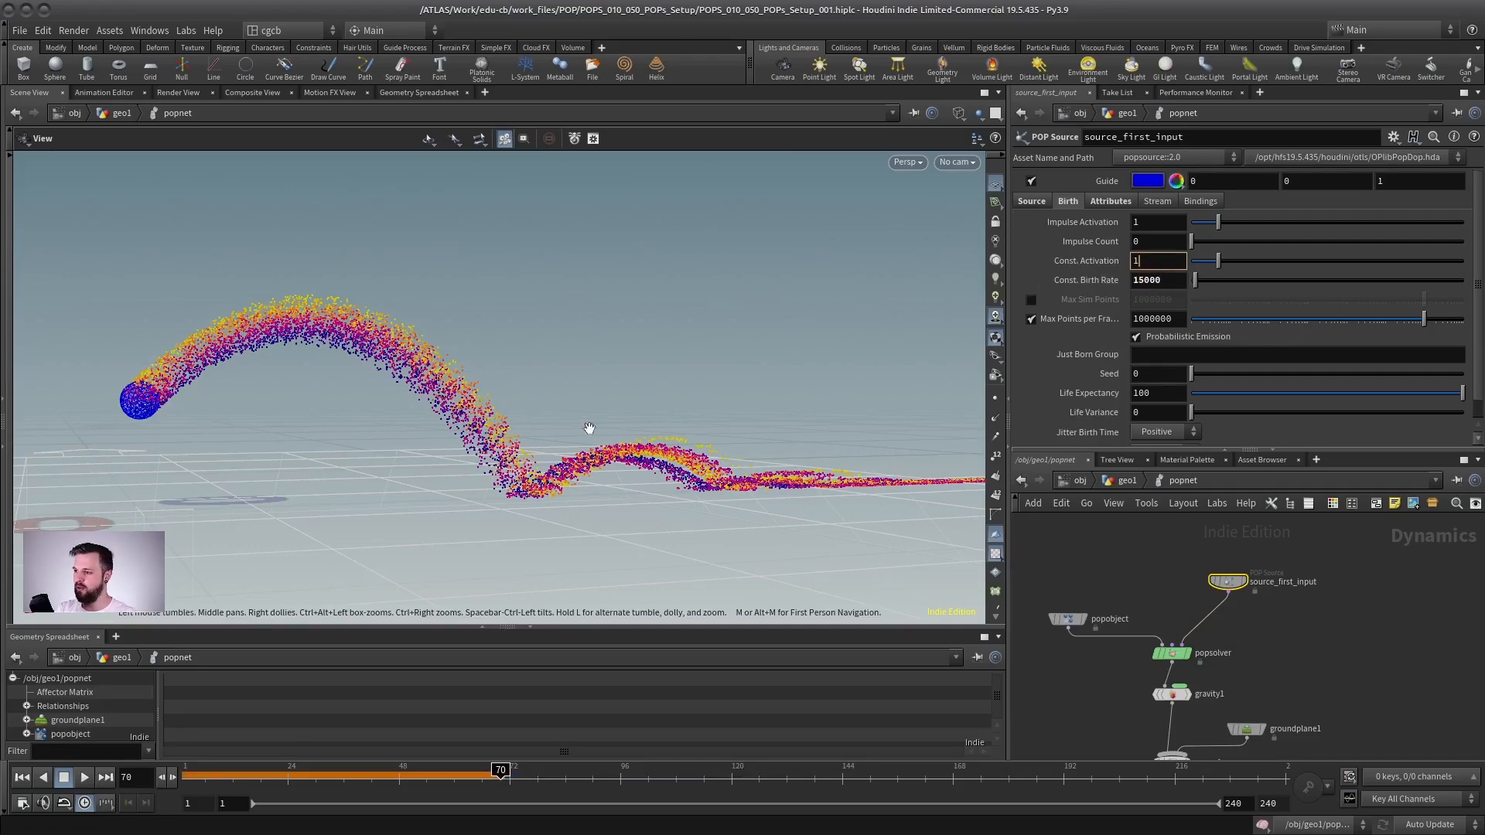
- Play the simulation from the first frame and examine the density of the particle stream
left_click(22, 777)
left_click(85, 777)
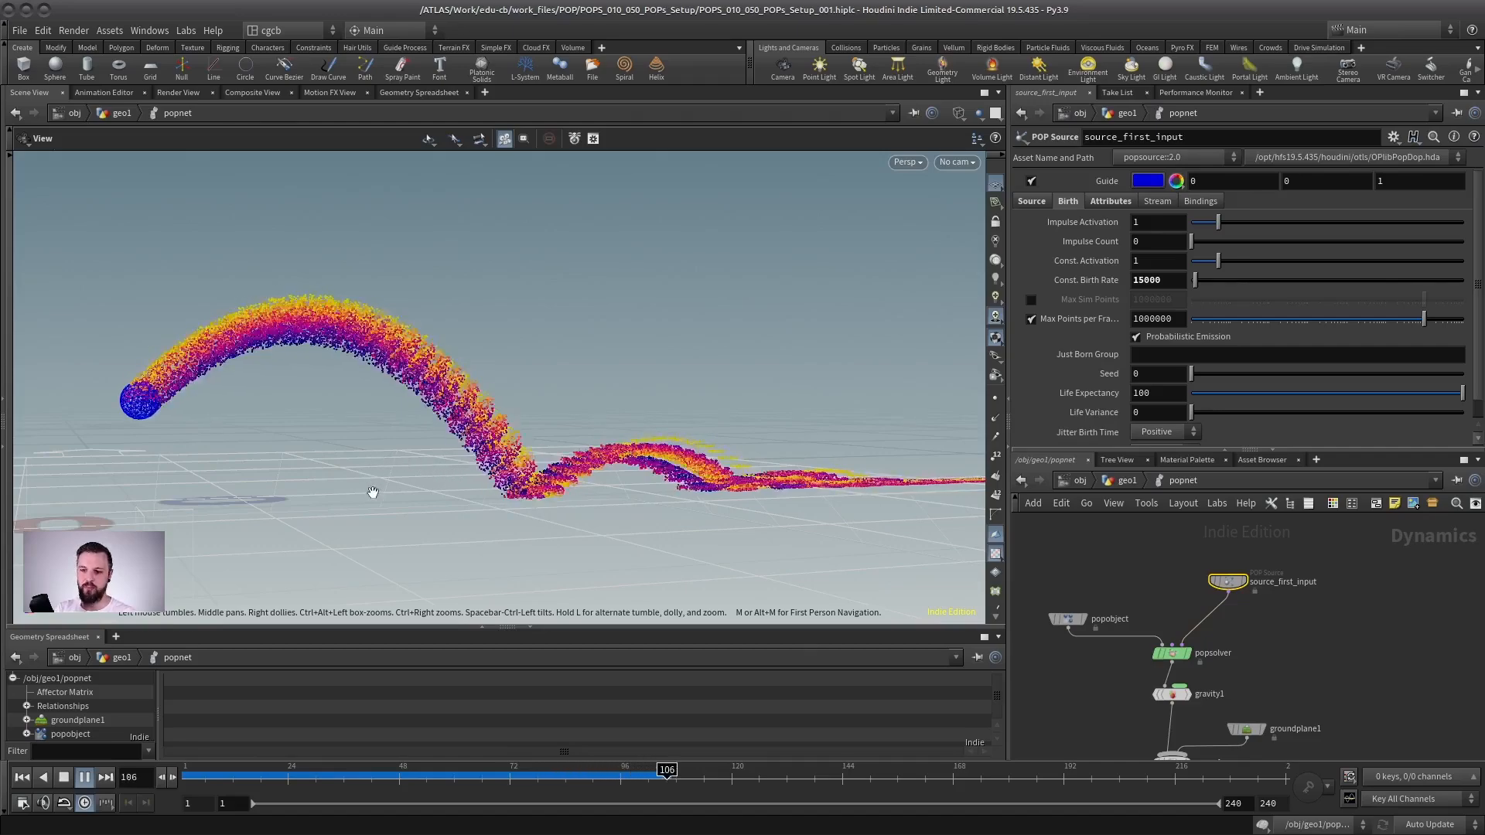
left_click(65, 778)
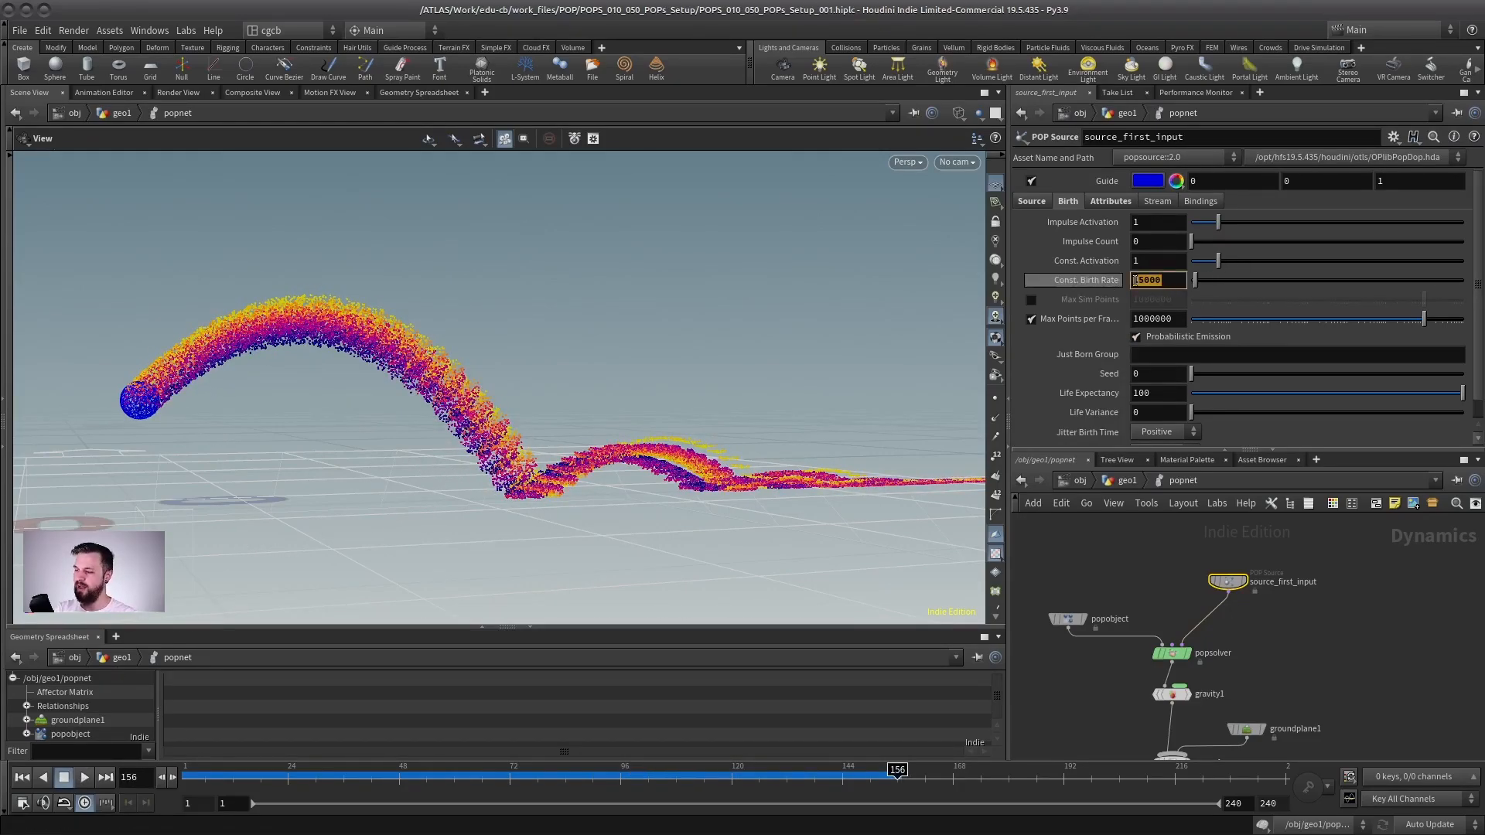
double_click(1165, 280)
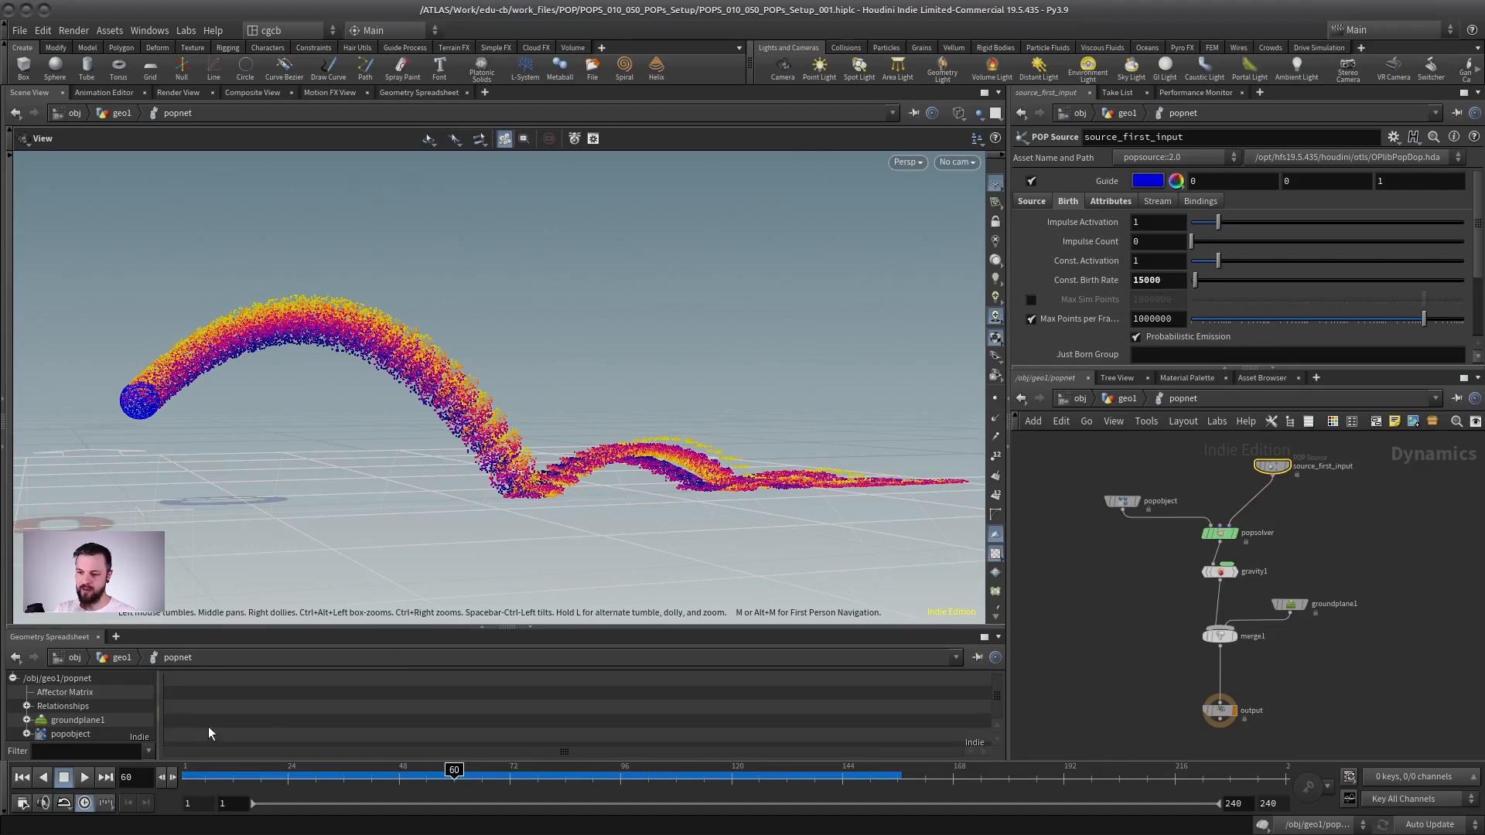
- Return to the first frame and inspect the point counts in the popsolver, source_first_input and gravity1 node info
left_click(21, 777)
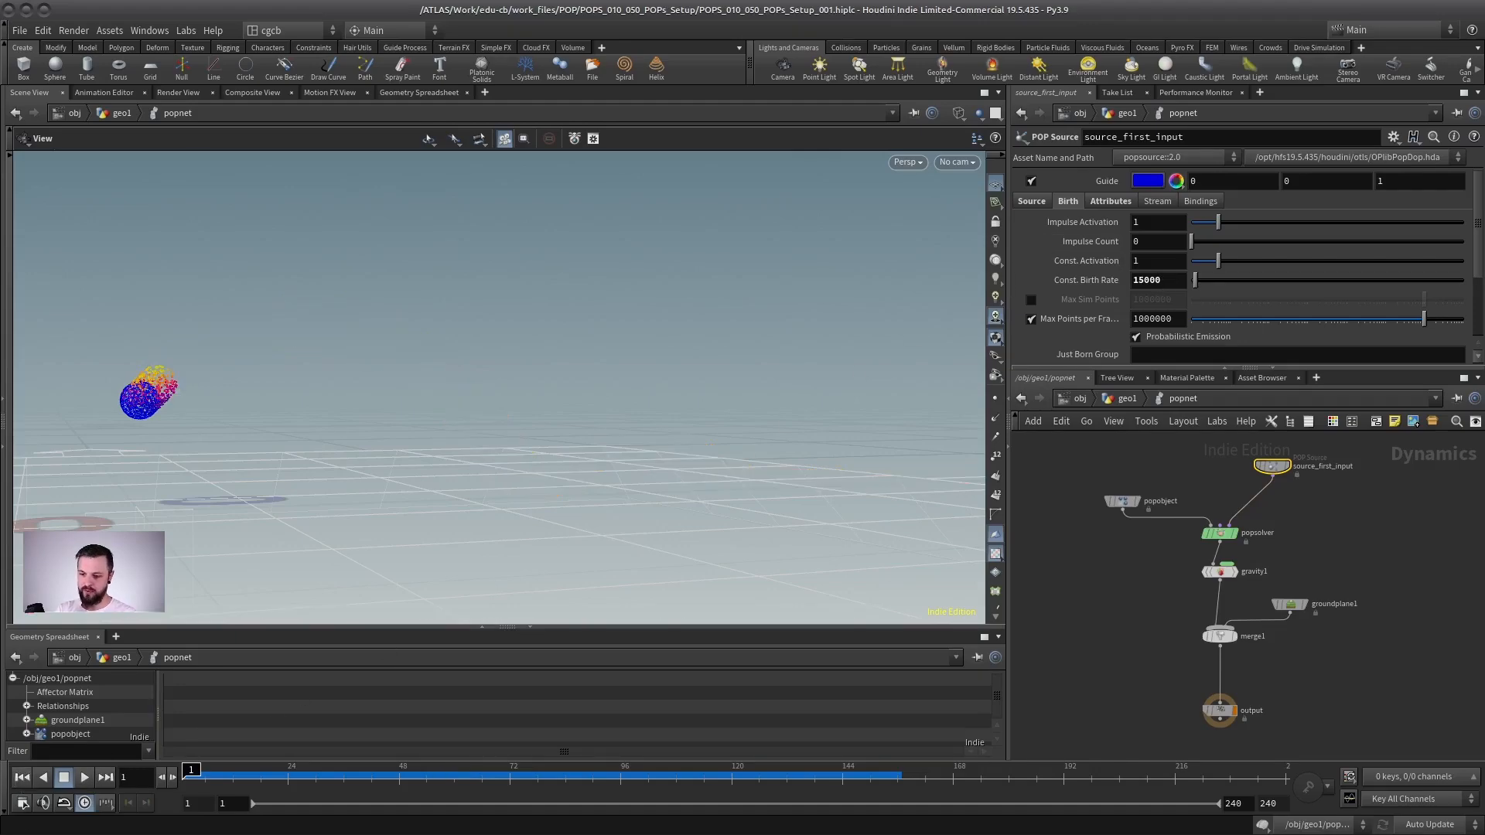
middle_click(1226, 540)
middle_click(1271, 467)
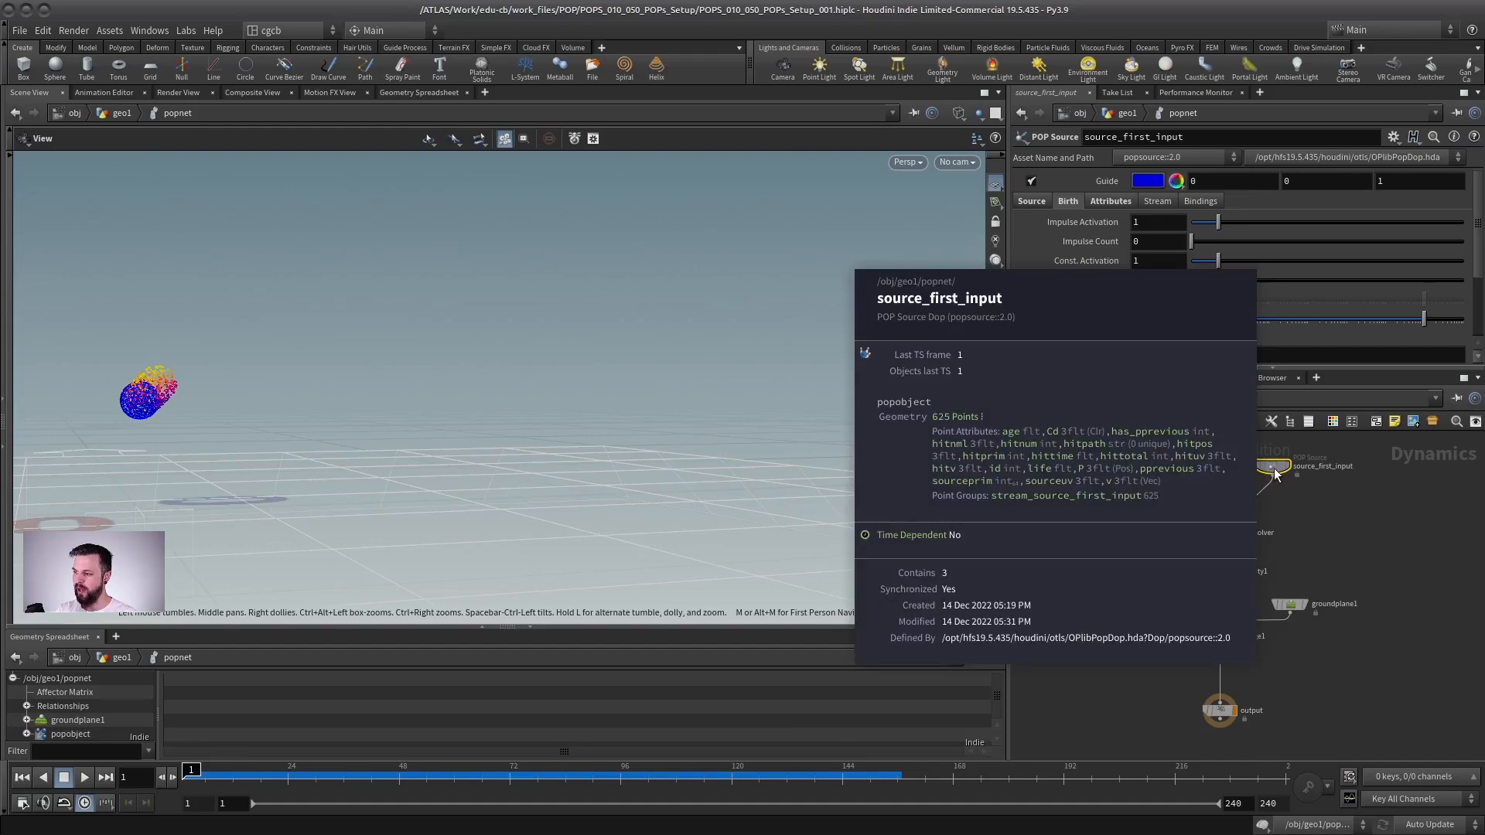
middle_click(1221, 574)
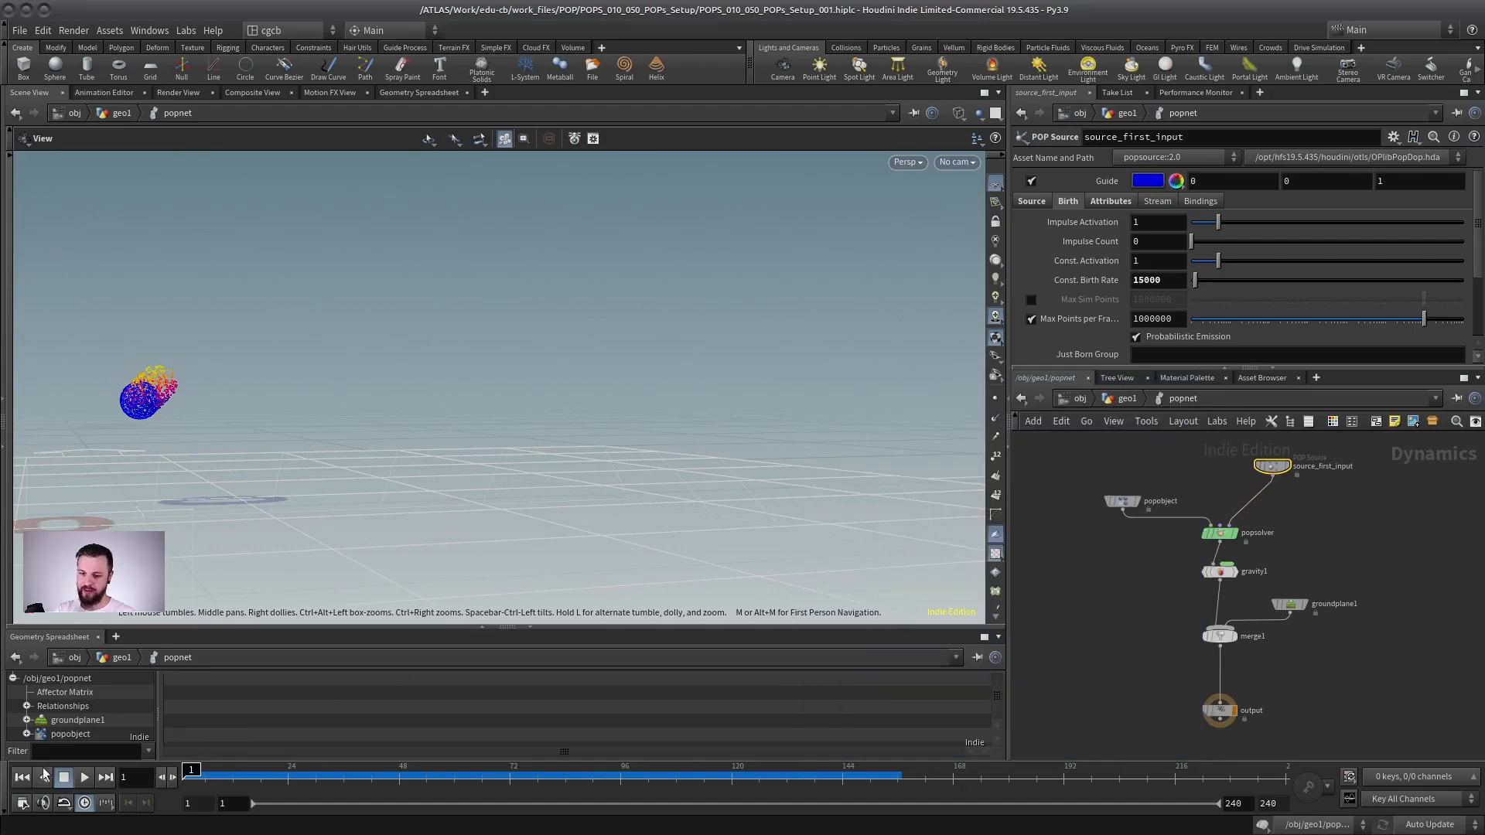
- Check the scene's FPS in the Global Animation Options and inspect popsolver at frame 24
left_click(23, 802)
left_click_drag(112, 371, 471, 335)
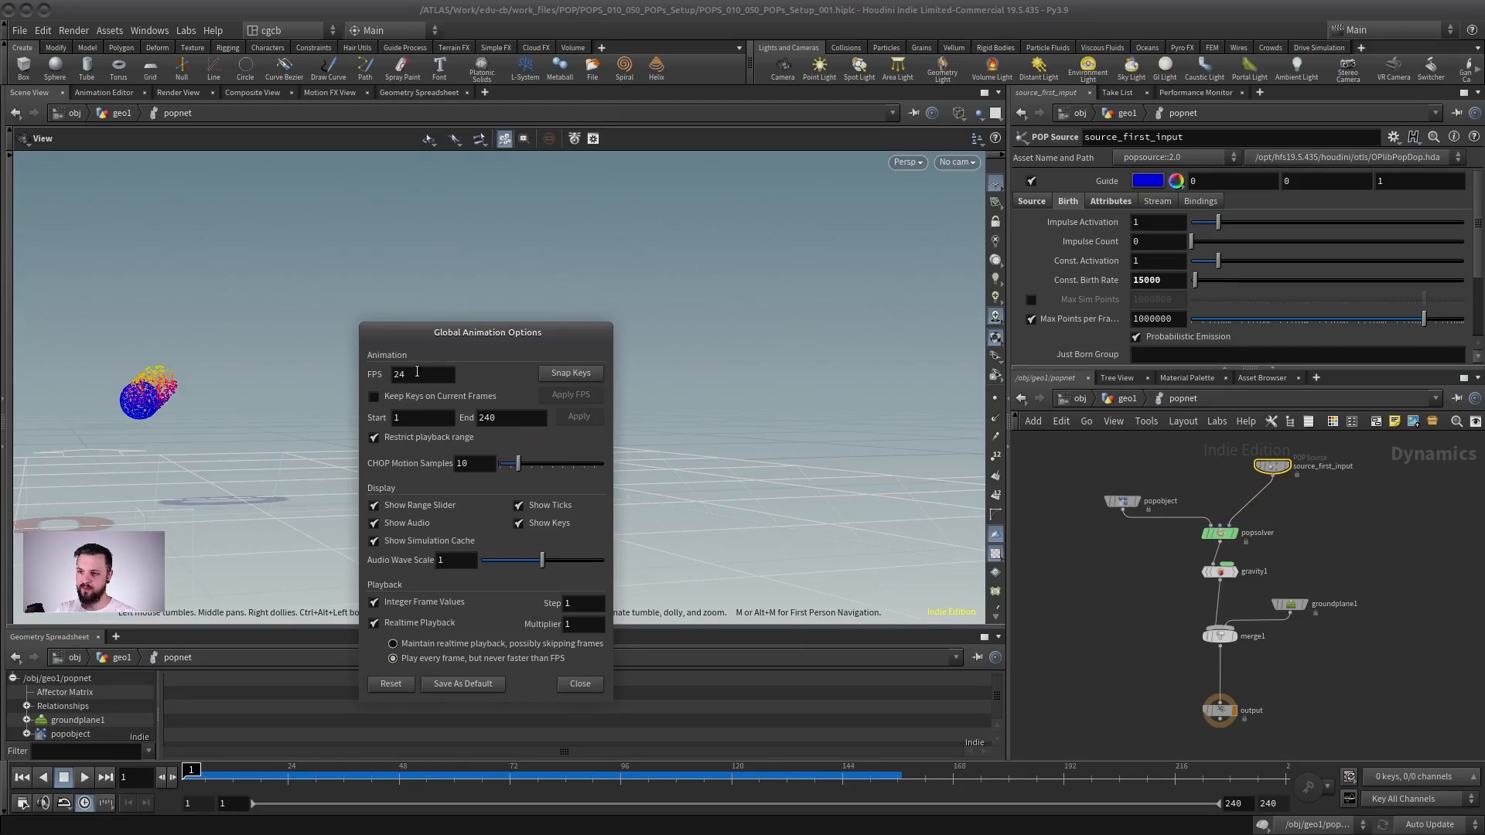
left_click(582, 685)
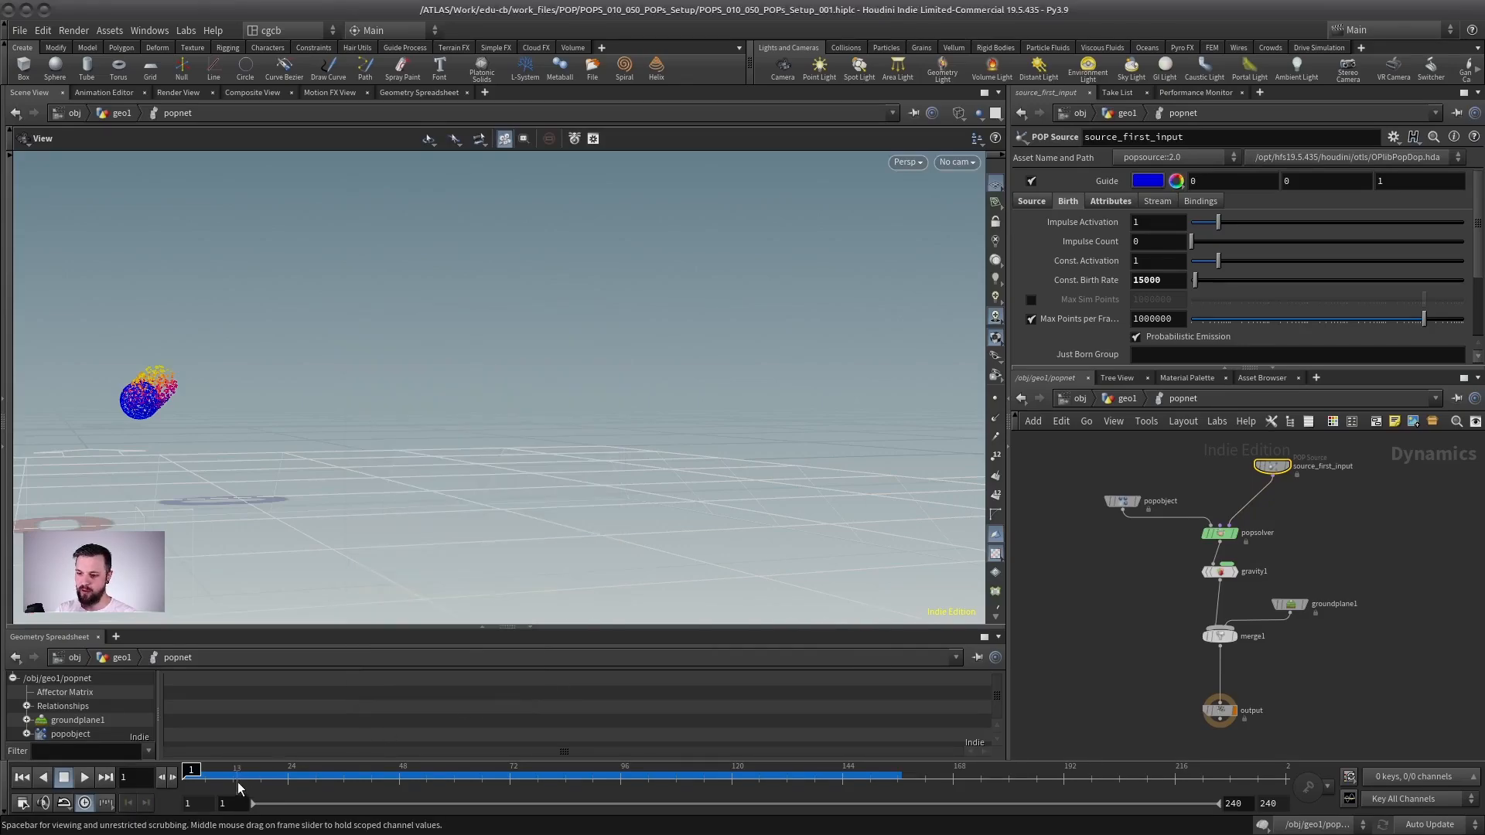
left_click_drag(235, 776, 288, 777)
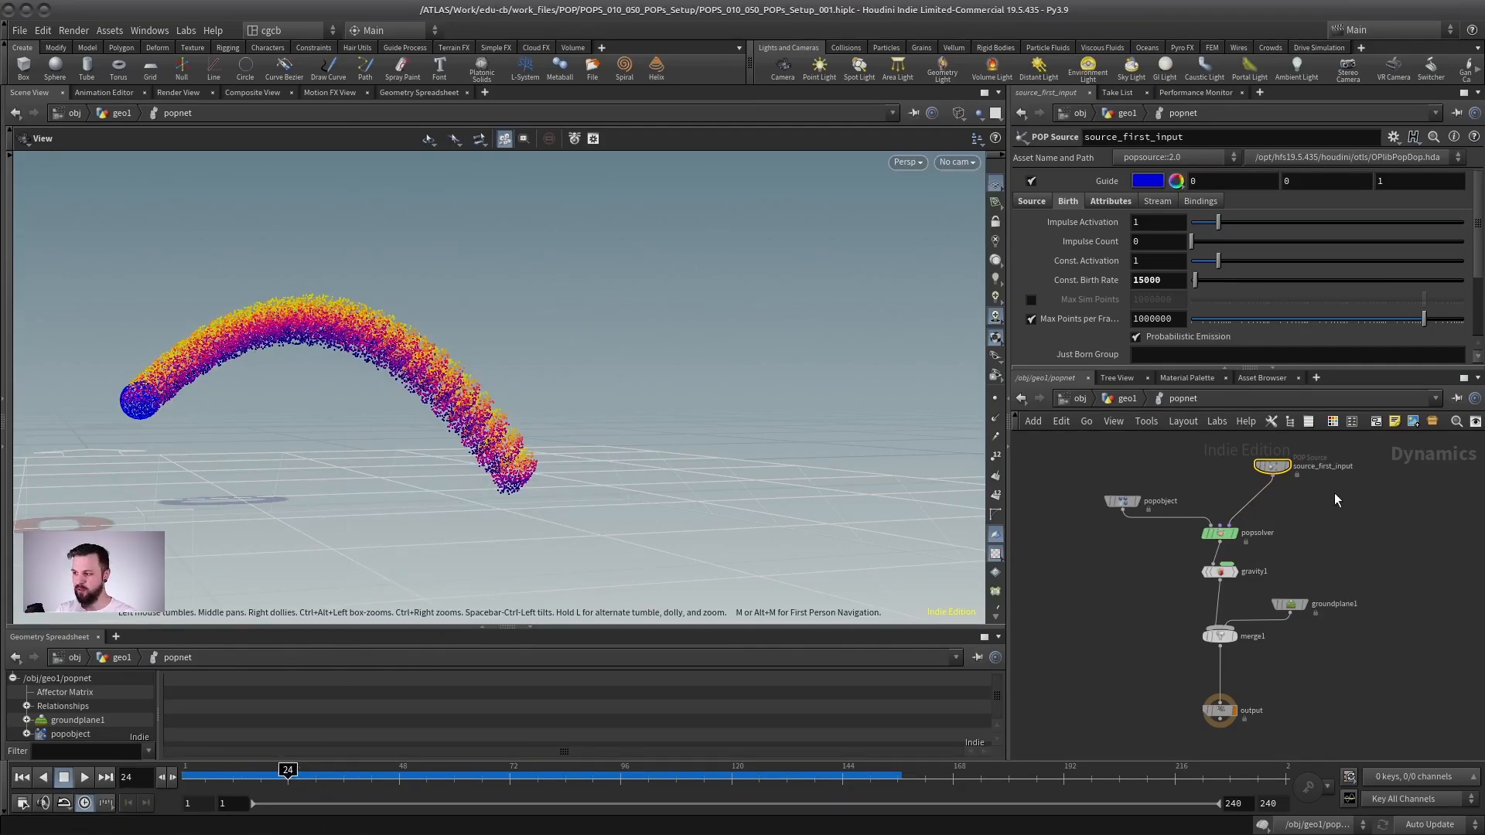
left_click(1192, 534)
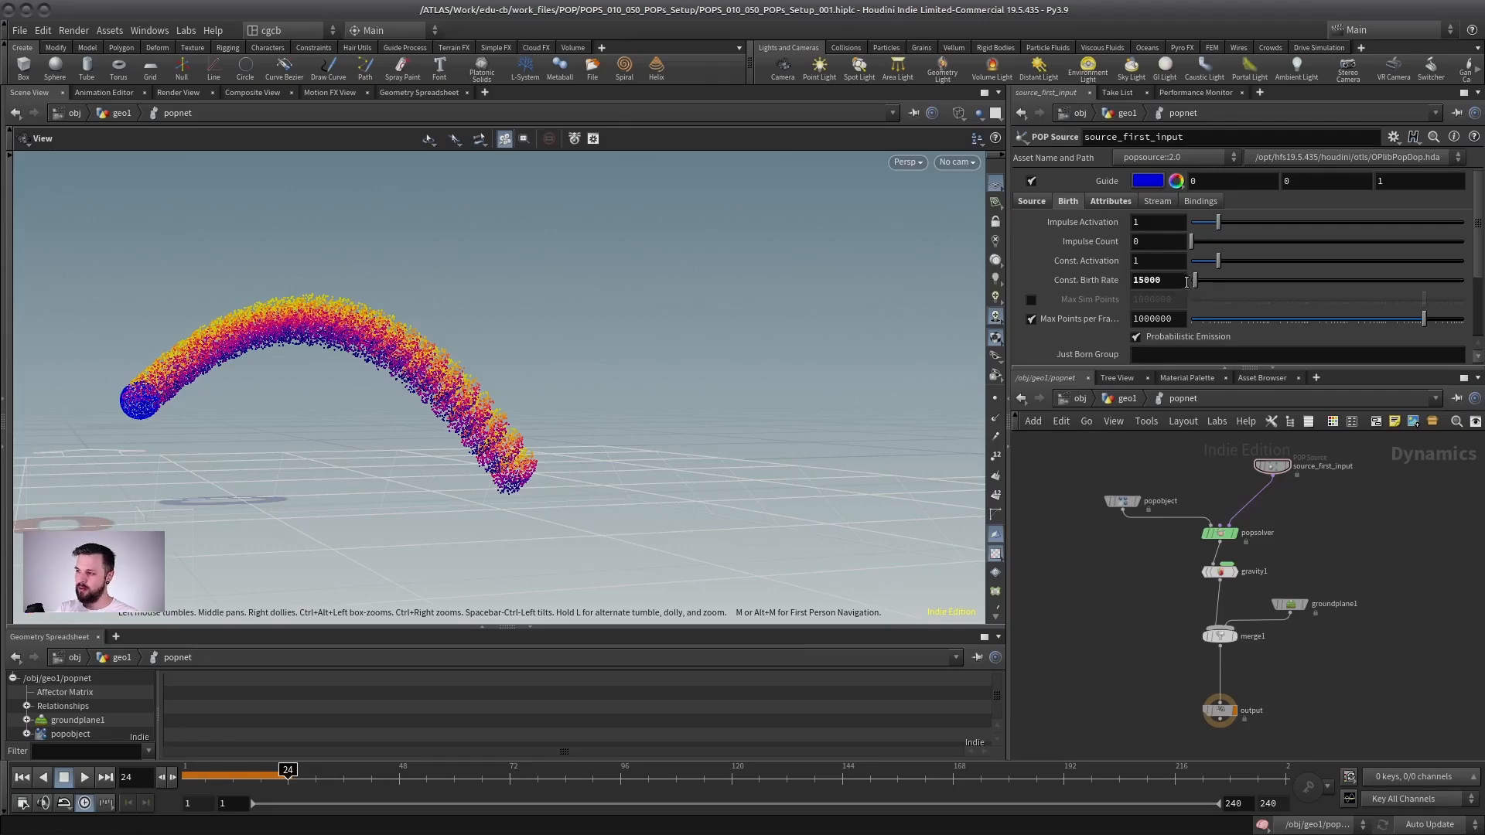
- Set source_first_input's Const. Birth Rate to 0 and its Impulse Count to 300
left_click_drag(1195, 280, 1088, 346)
left_click_drag(1144, 241, 1079, 334)
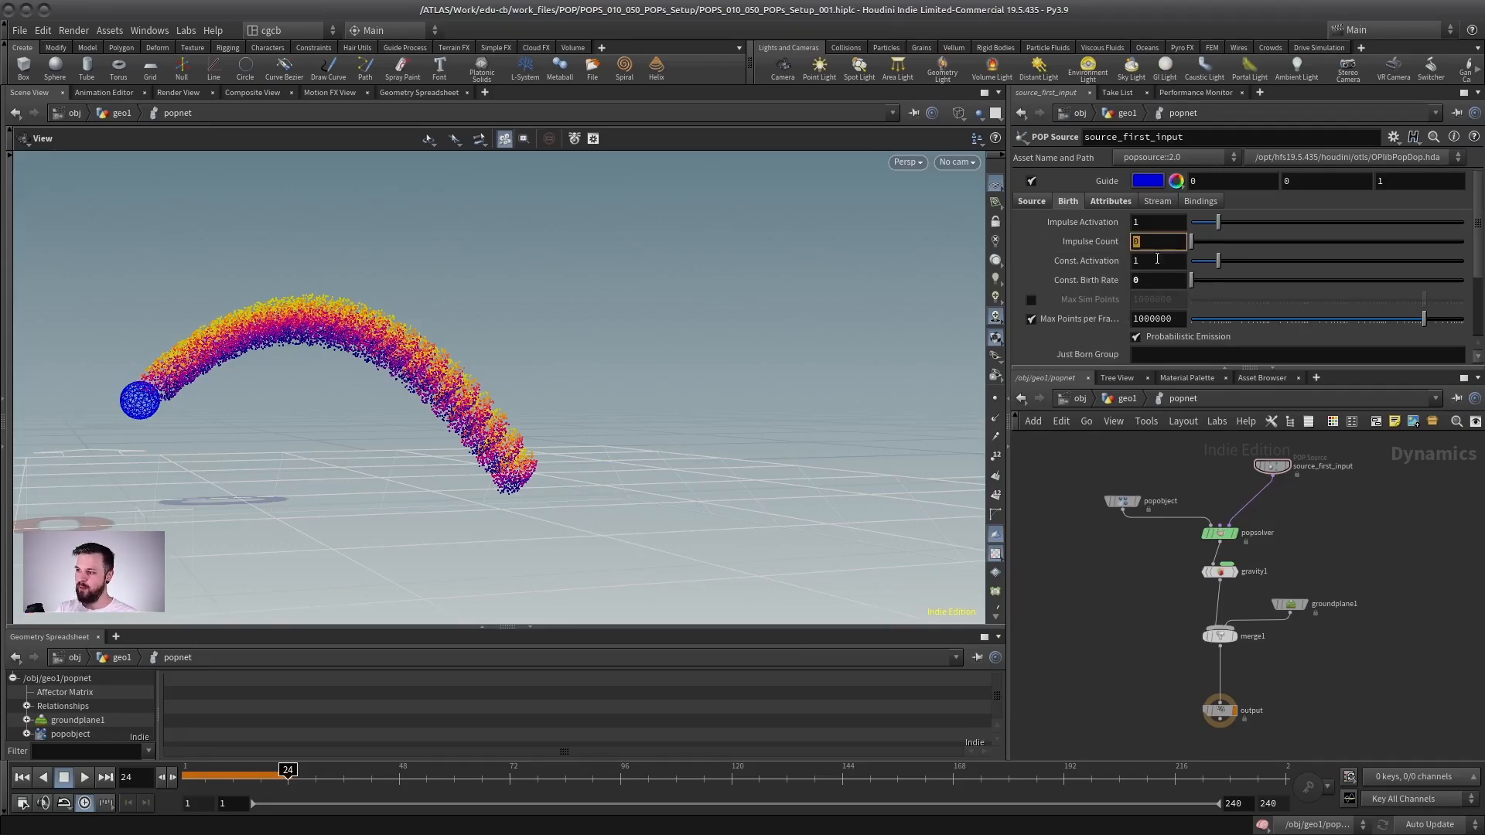
type("300")
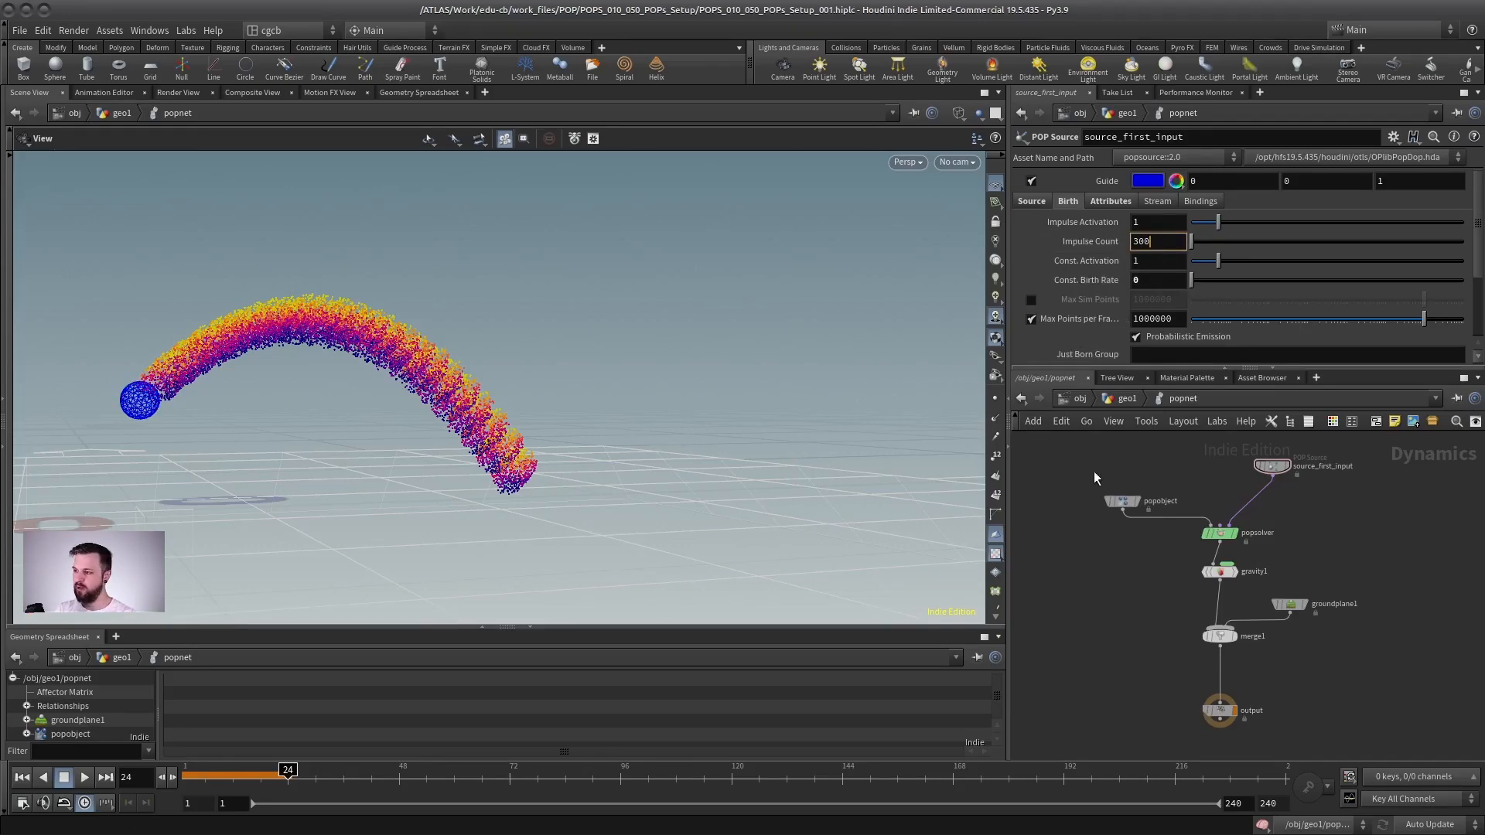
key("Return")
- Return to the first frame, inspect popsolver's point count and advance to frame 2
left_click(22, 777)
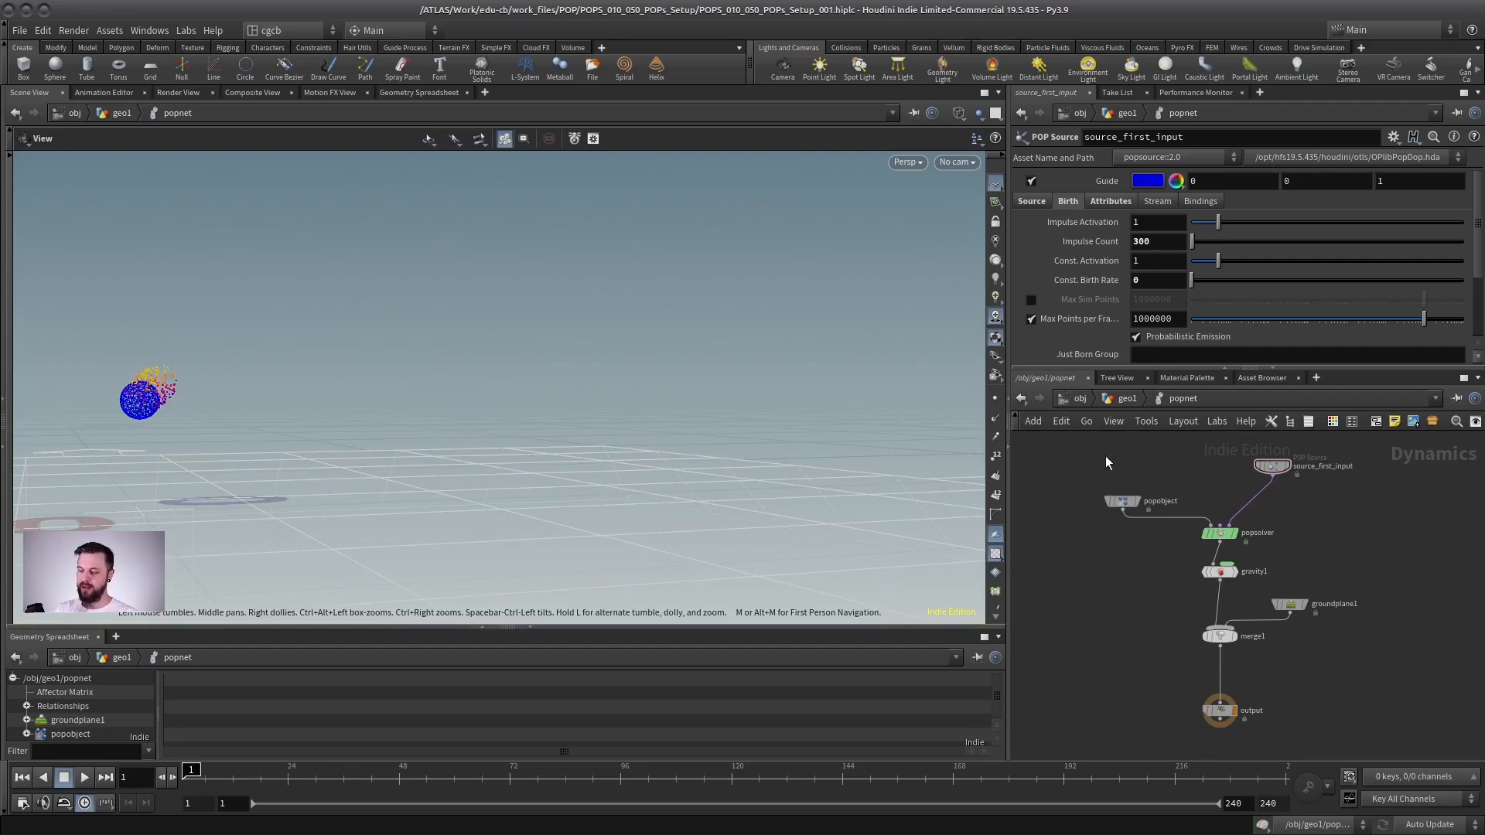
middle_click(1228, 533)
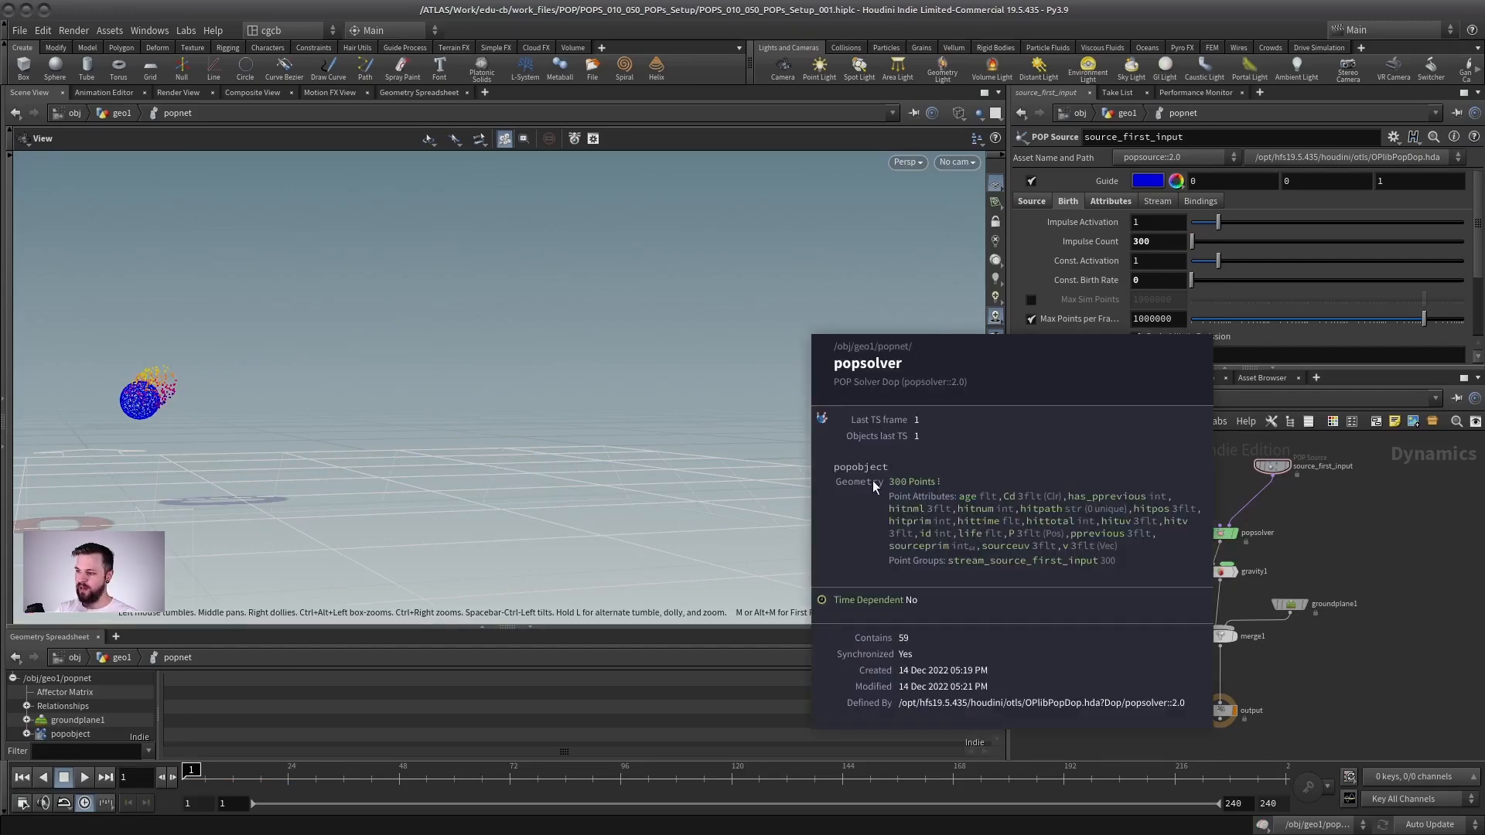
key("Right")
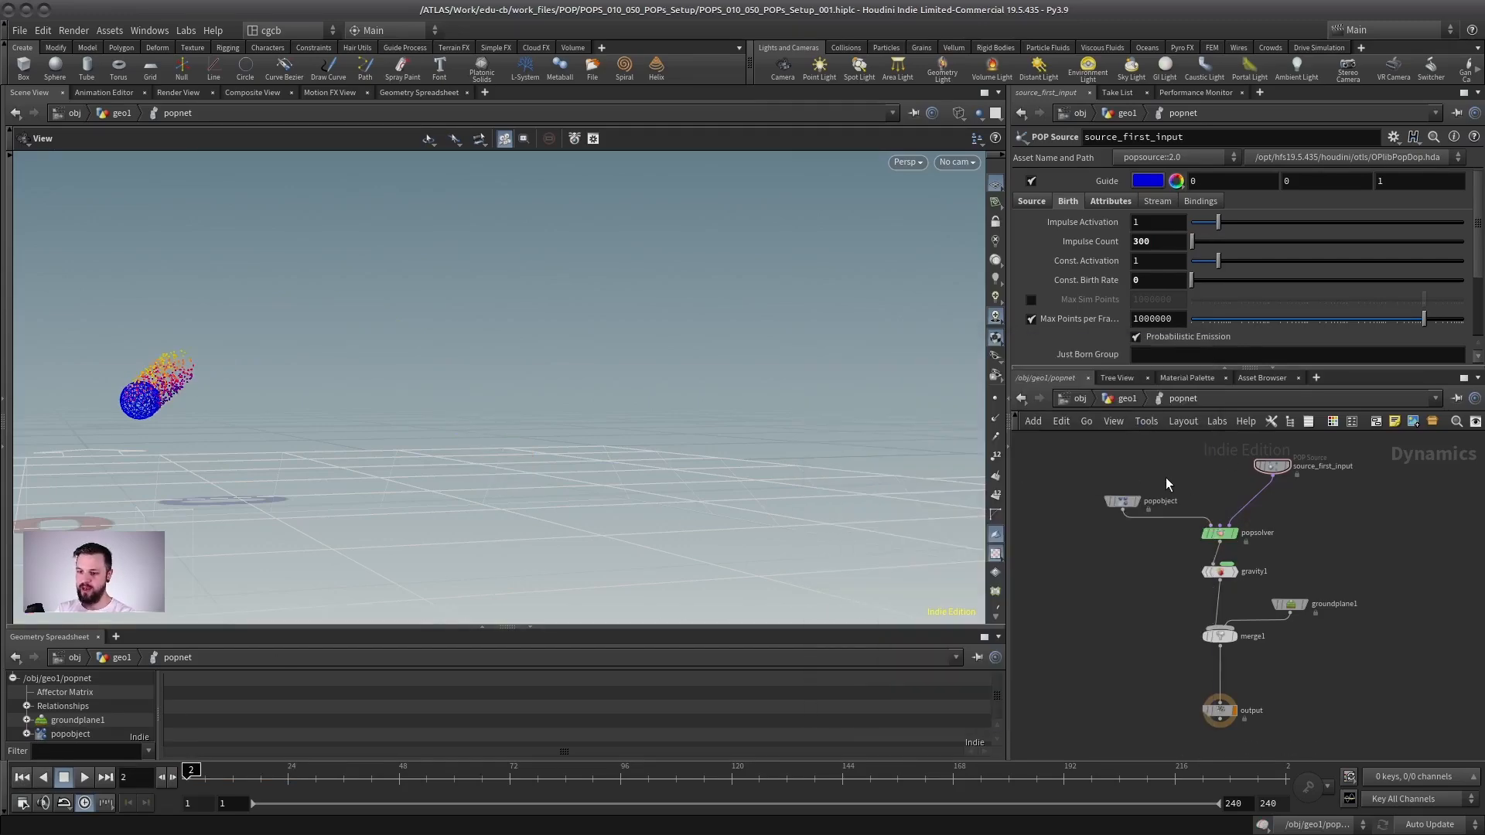
- Set source_first_input's Impulse Count to 0 and its Const. Birth Rate to 300
middle_click(1220, 533)
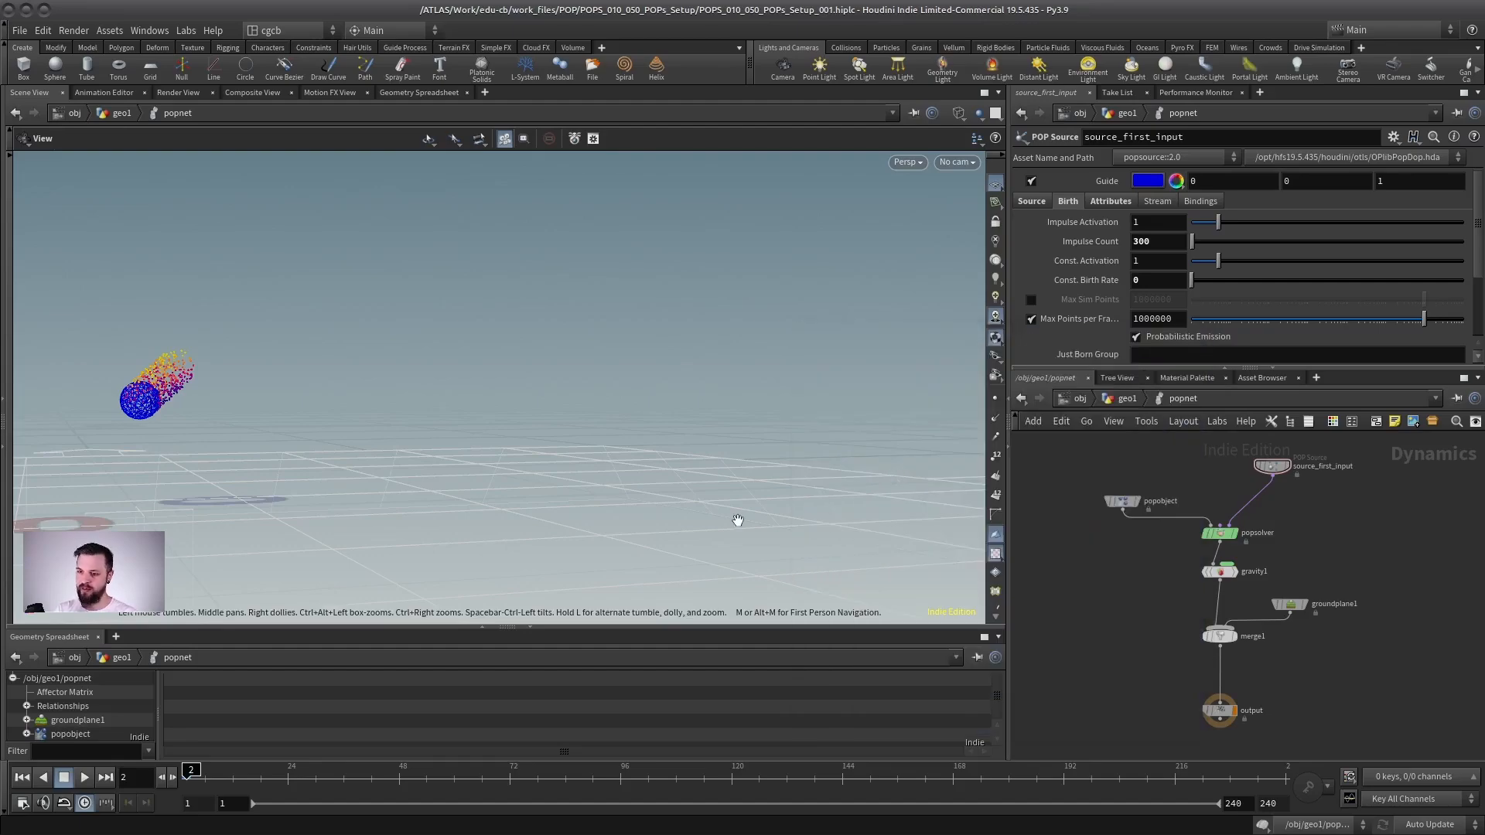
left_click(1157, 241)
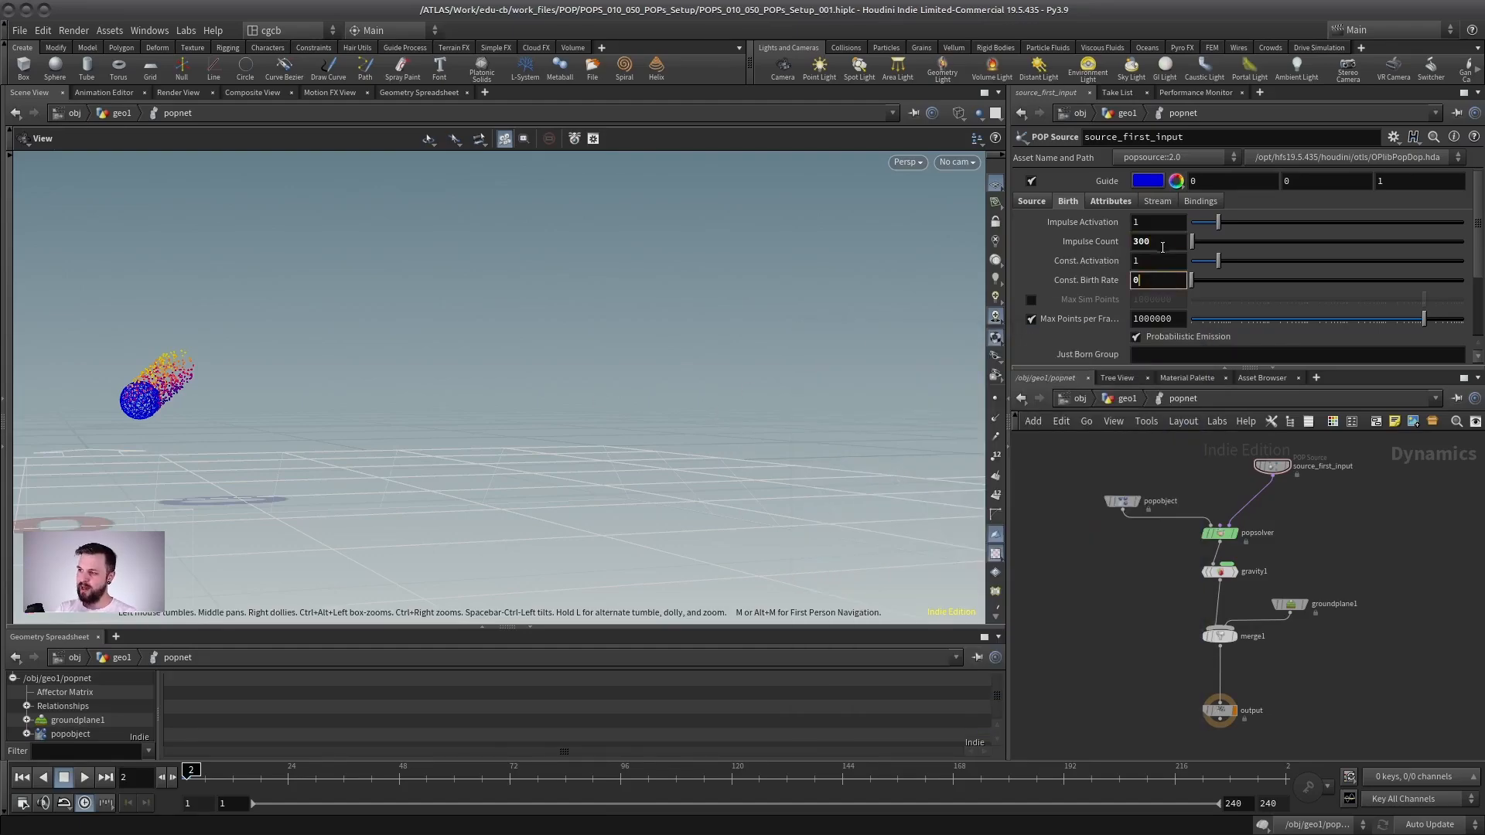
left_click(1162, 281)
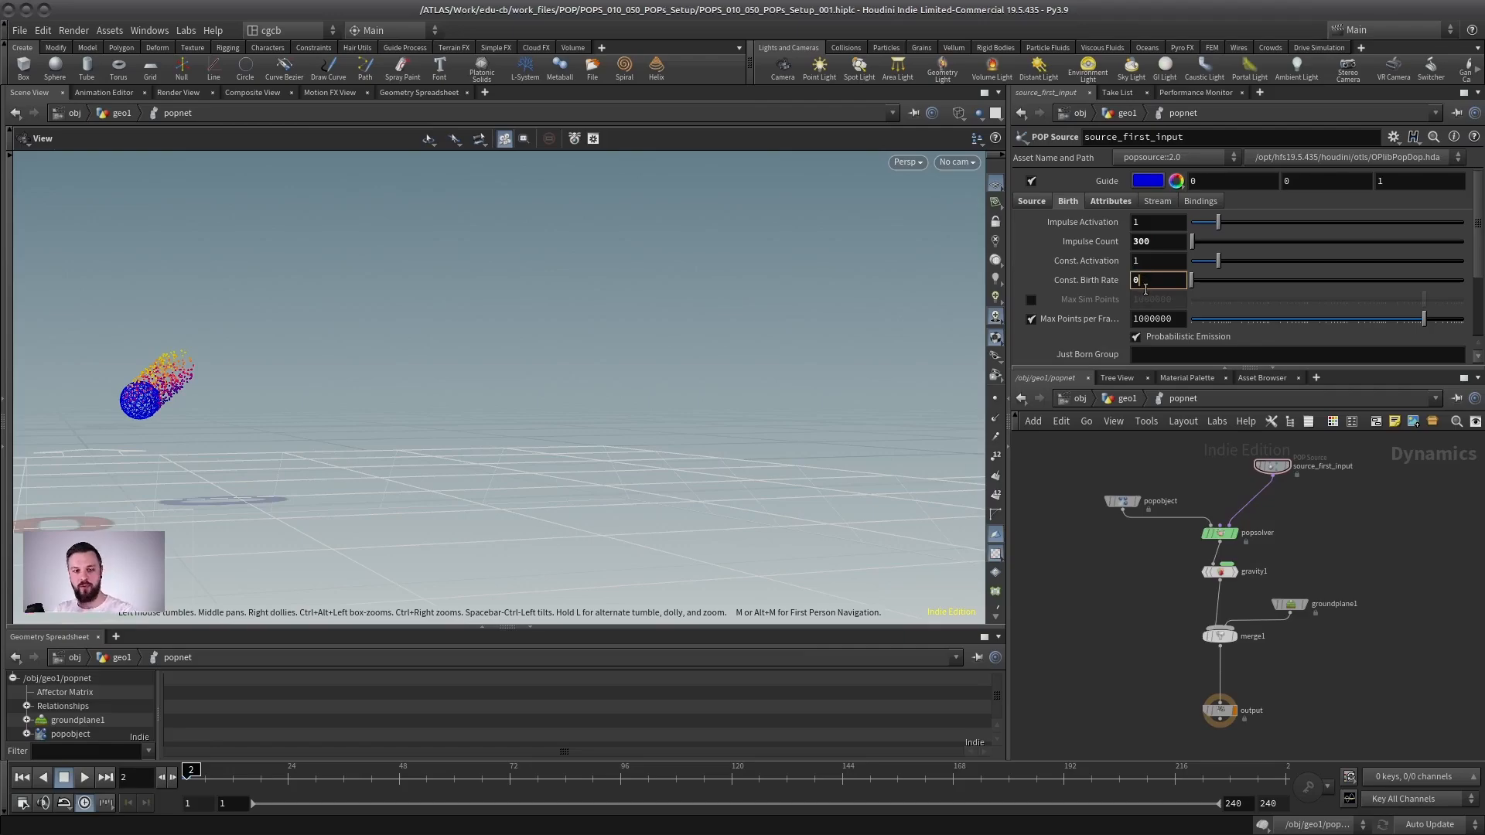
left_click(1155, 240)
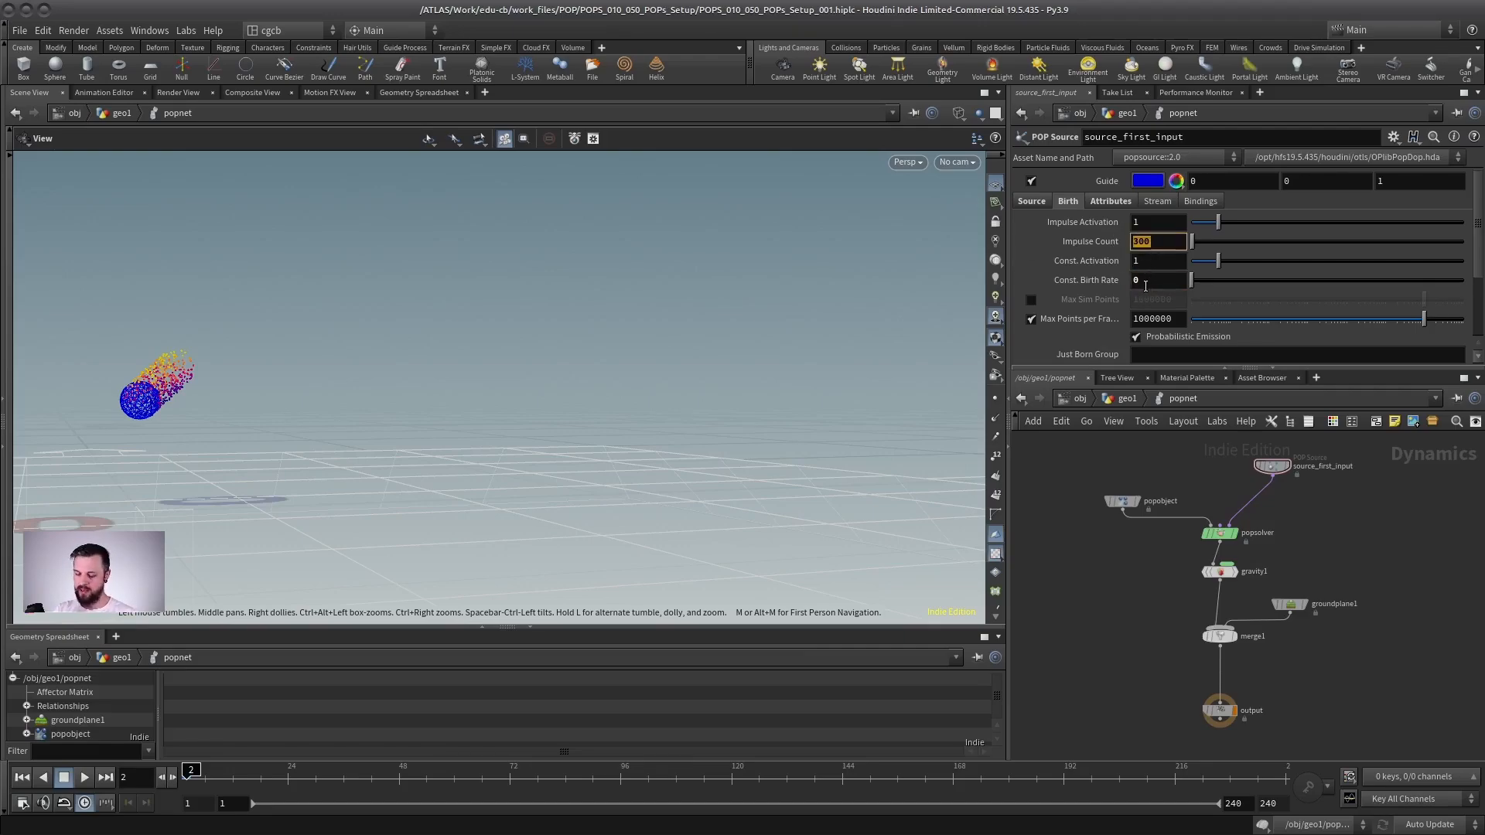
type("0")
left_click(1153, 282)
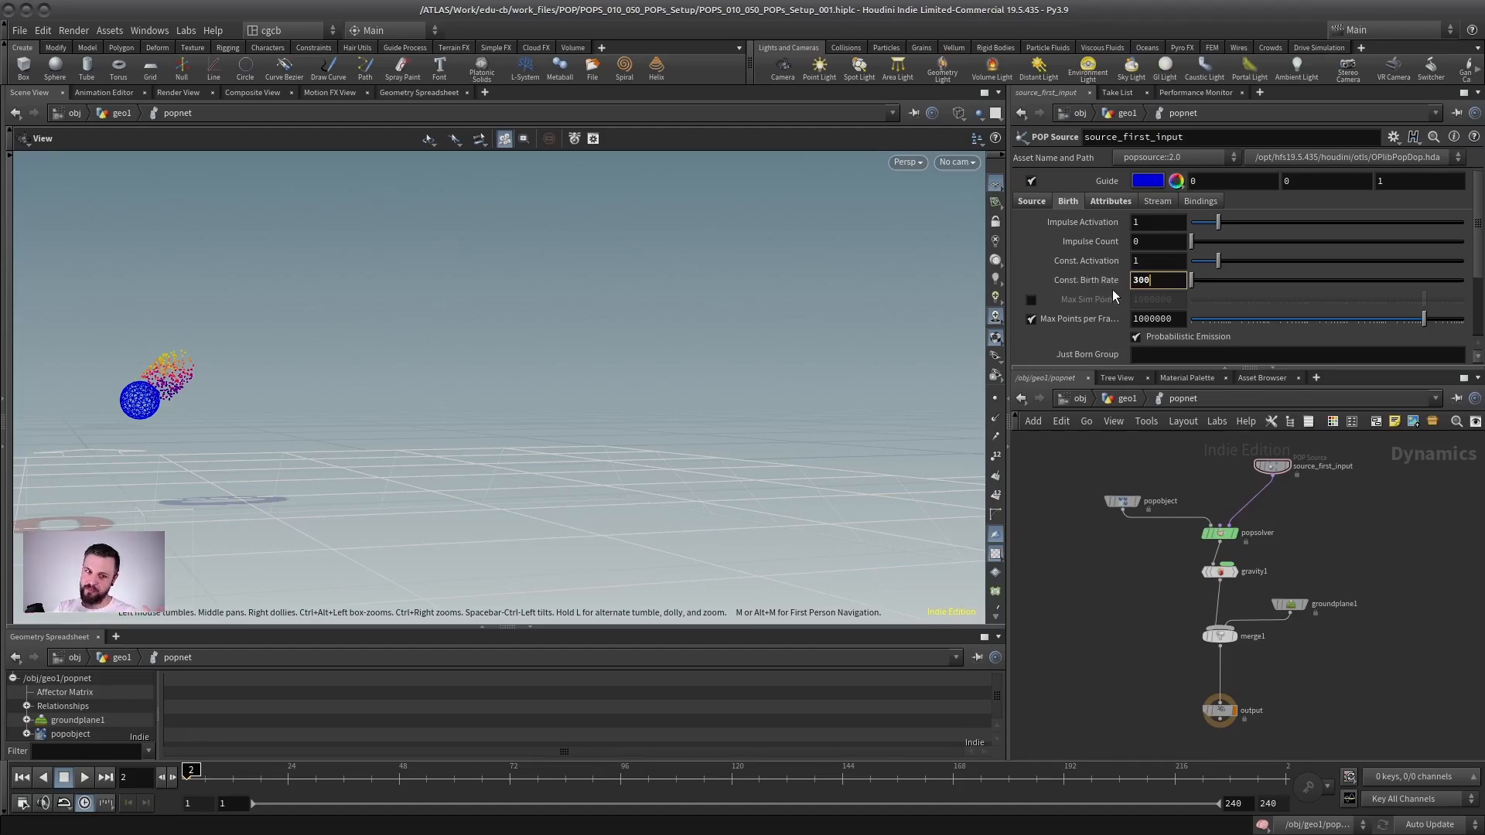
left_click(1157, 261)
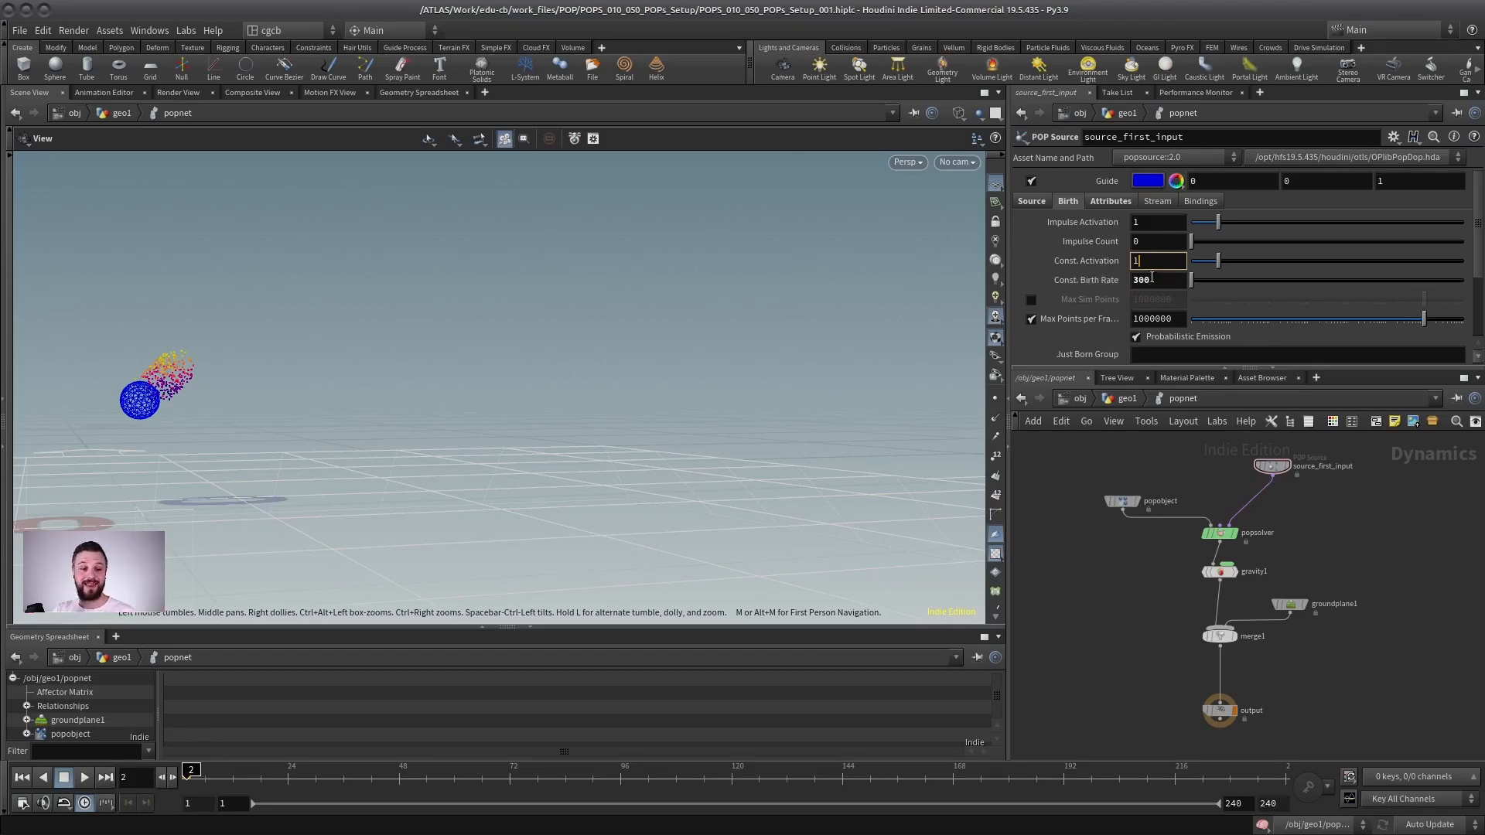
- Raise source_first_input's Impulse Count to 2849 and Const. Birth Rate to 28490, and play the simulation
mouse_move(1086, 263)
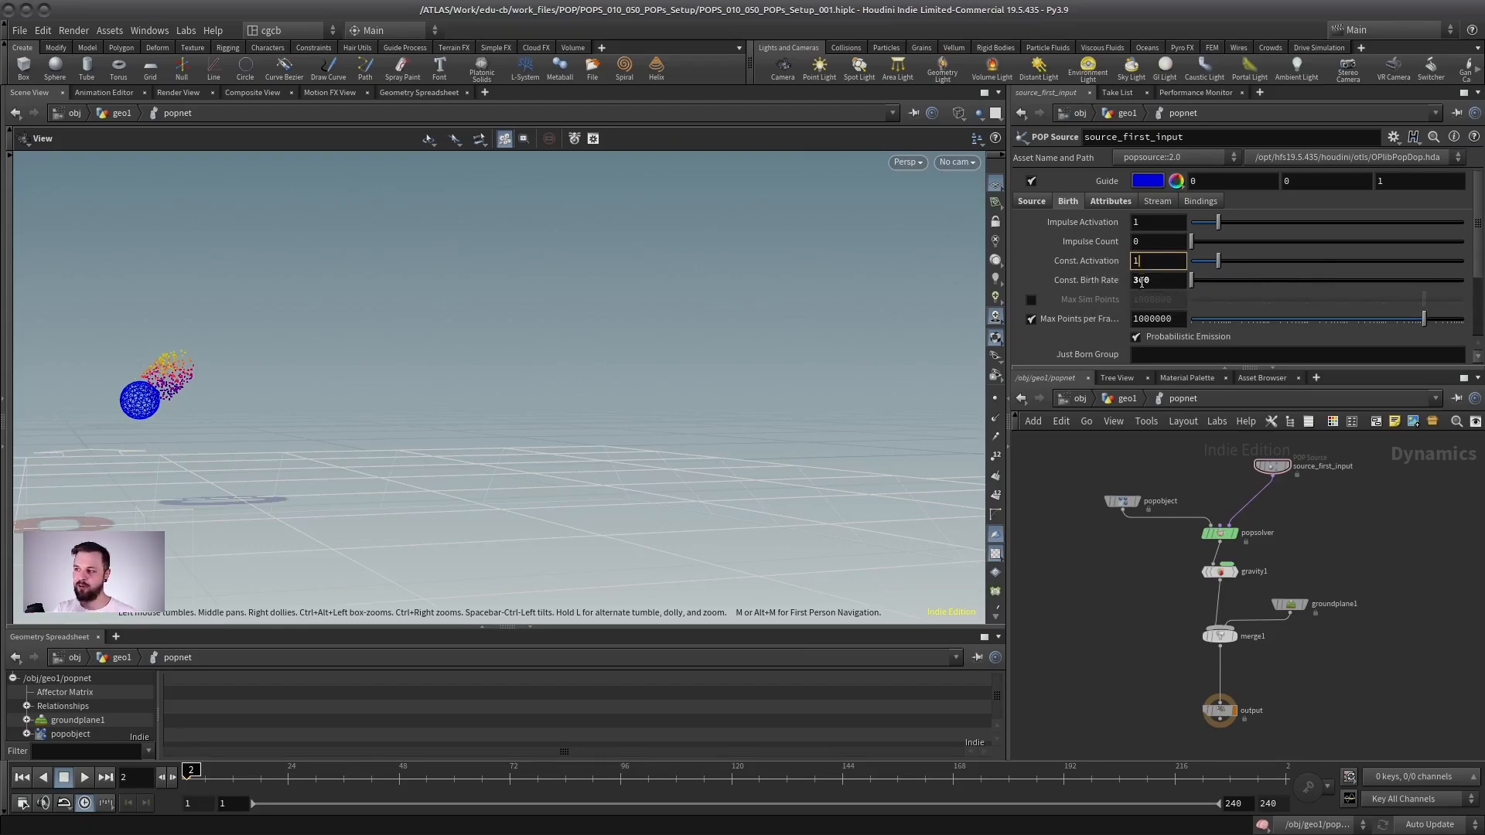
left_click_drag(1195, 281, 1199, 243)
left_click(1196, 240)
left_click(1199, 282)
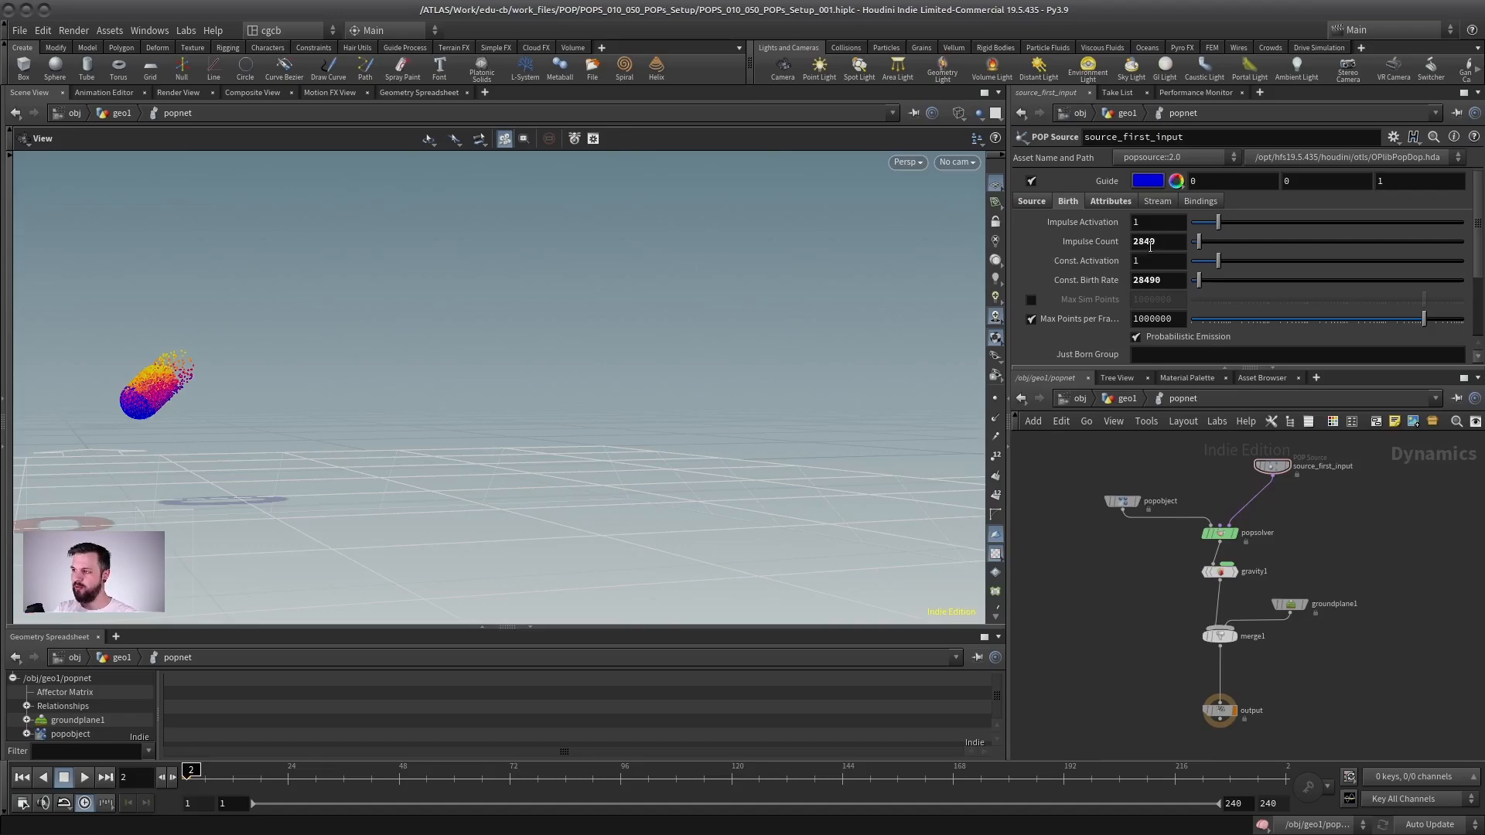
left_click(84, 777)
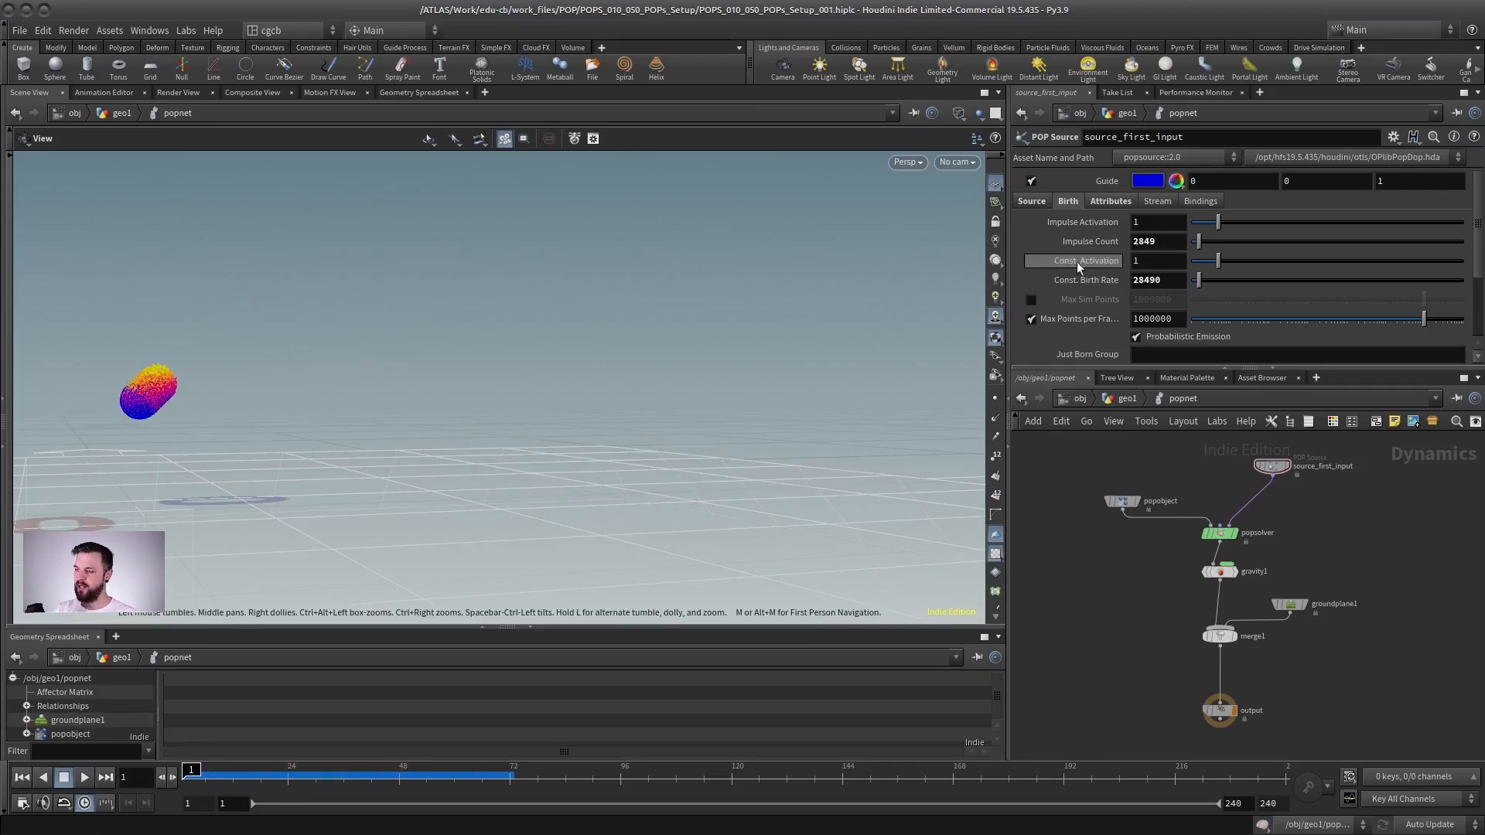
- Bring source_first_input's Impulse Count down to 0 and set its Const. Birth Rate to 15000
left_click(1192, 242)
left_click_drag(1163, 280, 1117, 280)
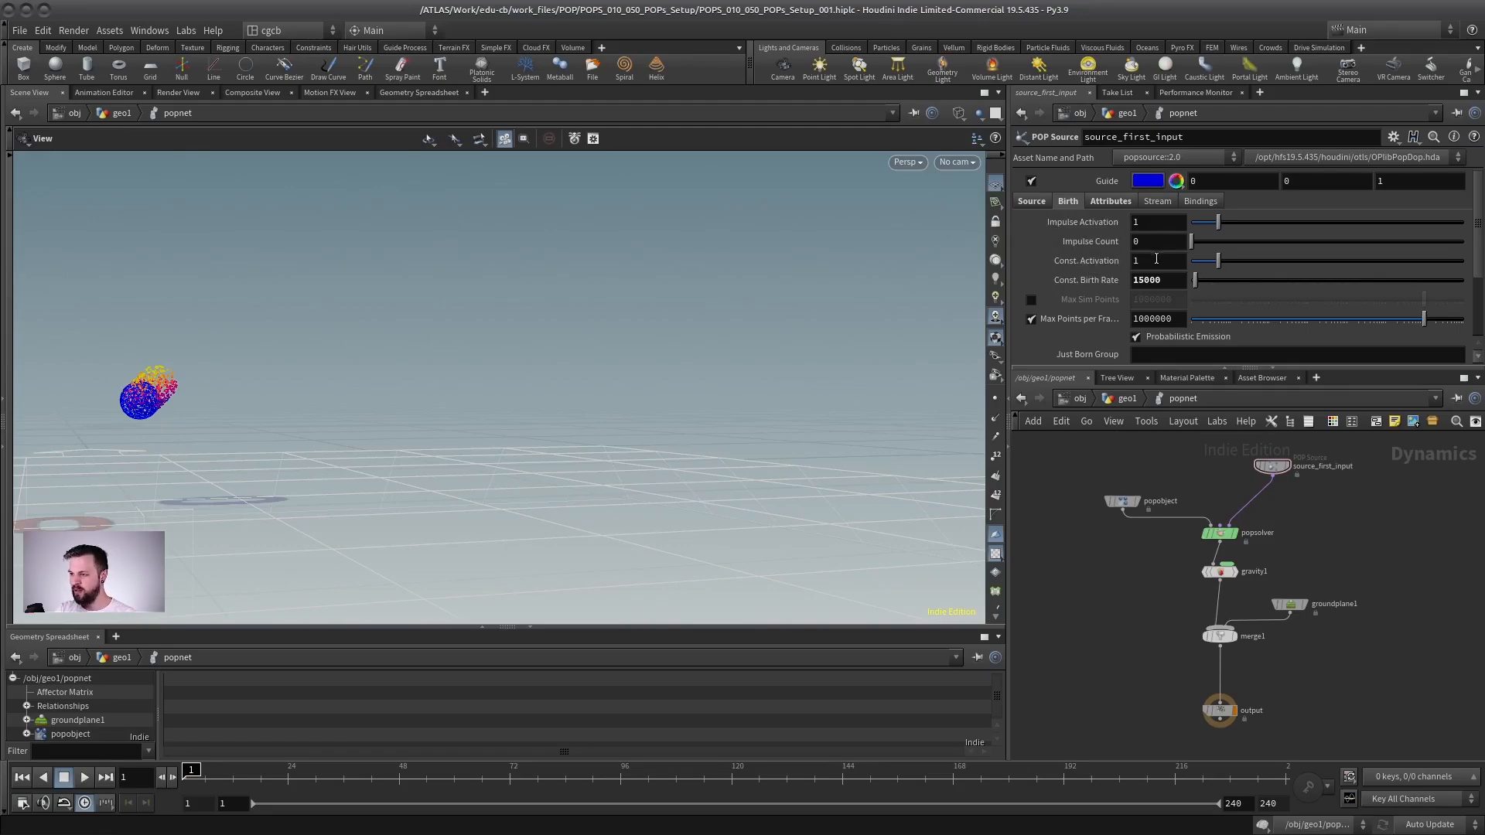
left_click(1161, 260)
left_click(1160, 280)
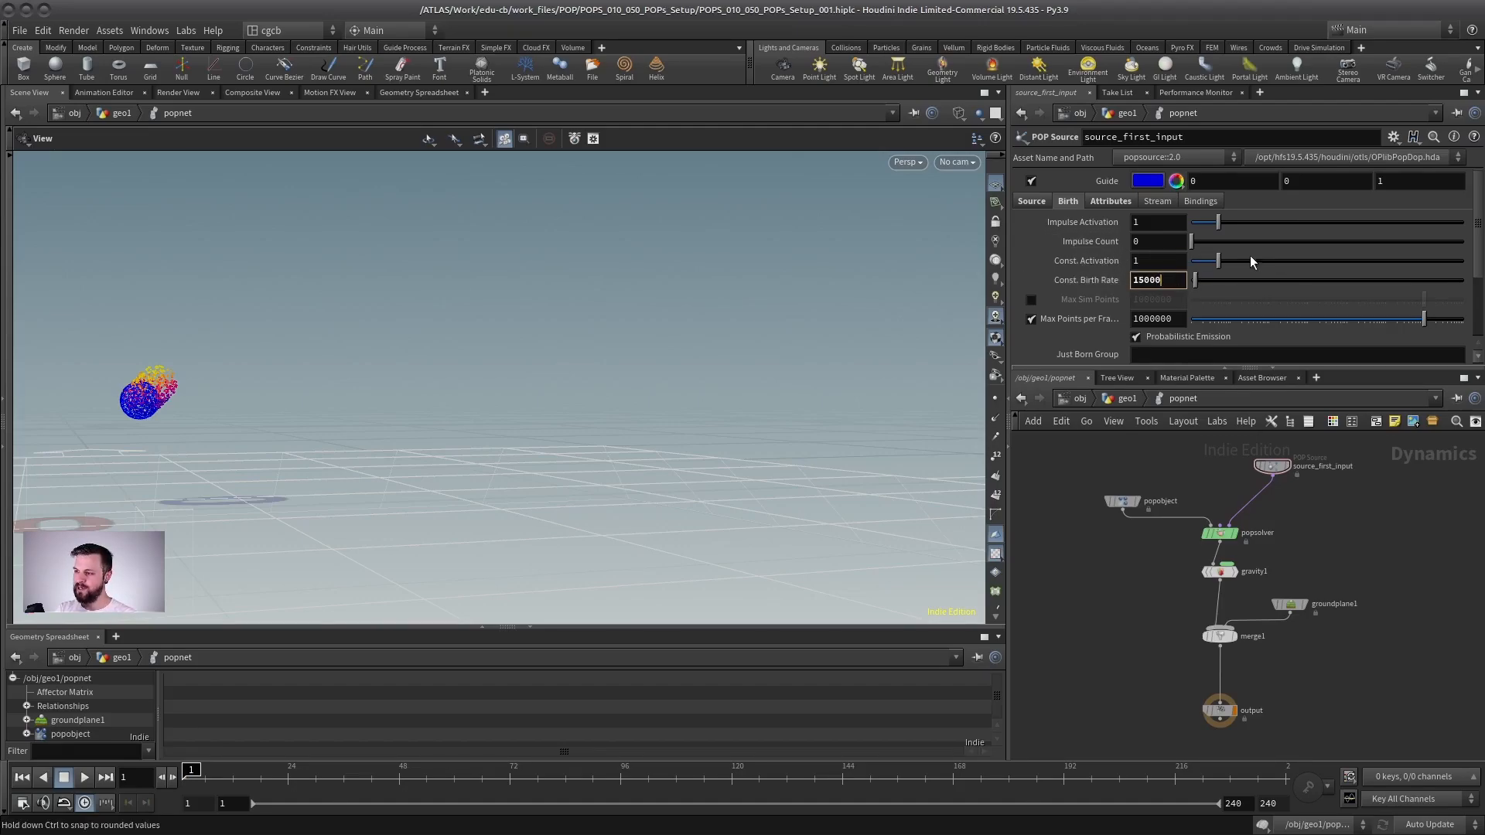
- Switch off constant emission by setting Const. Activation to 0, and play the simulation from the first frame
key("shift+Tab")
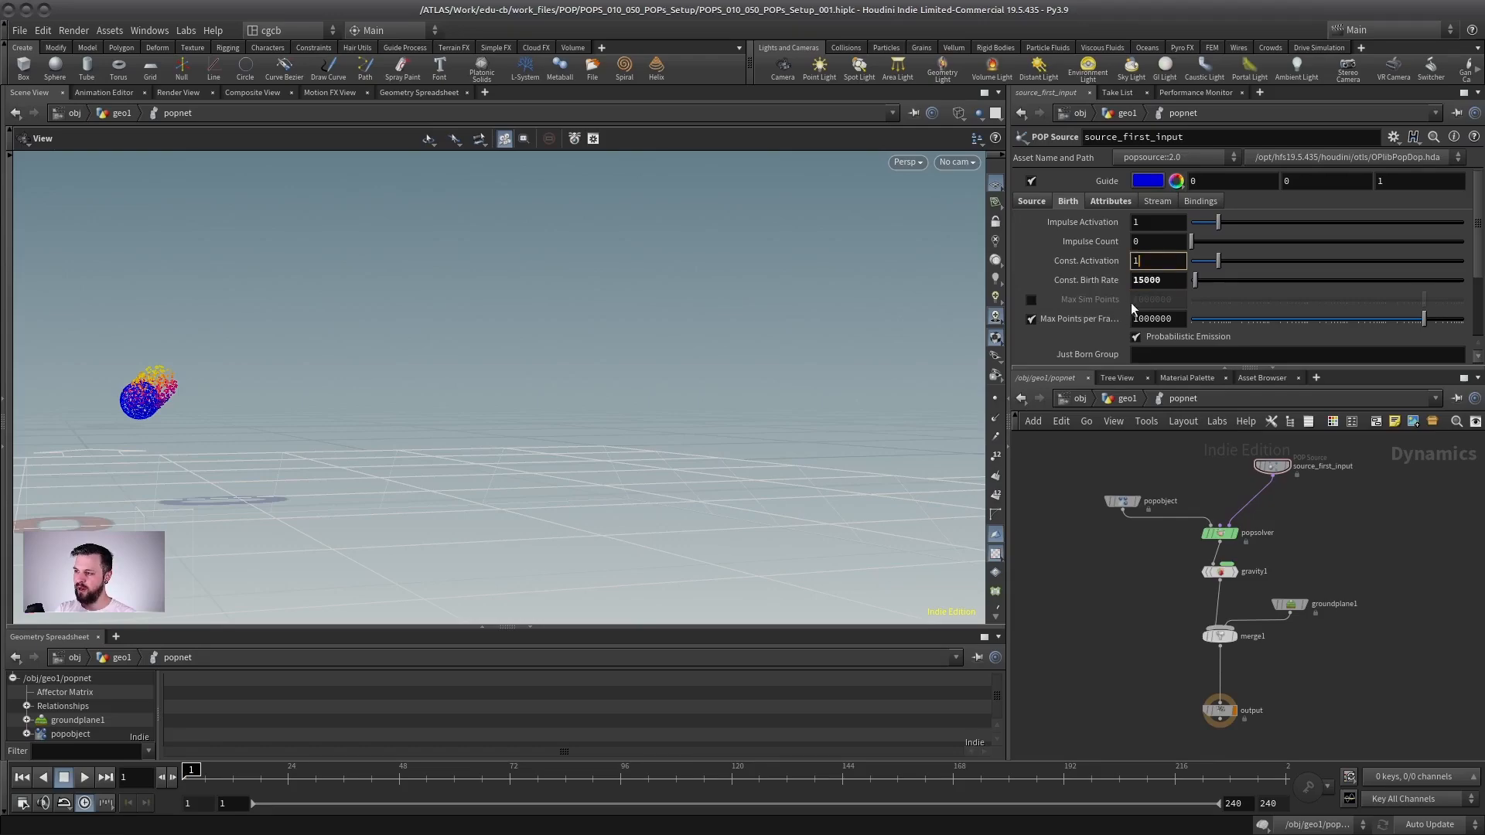
type("0")
key("Return")
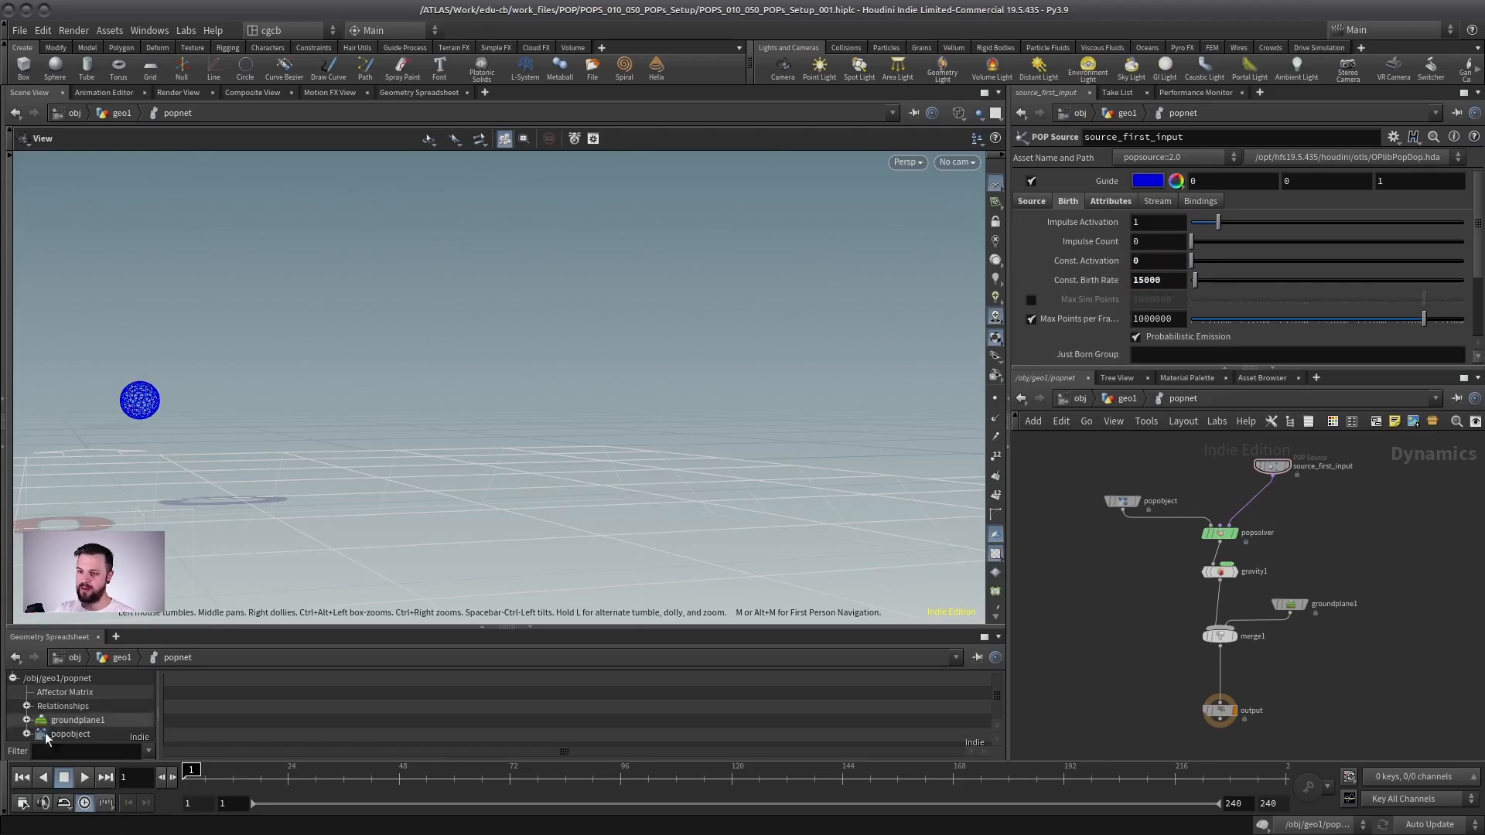
key("Up")
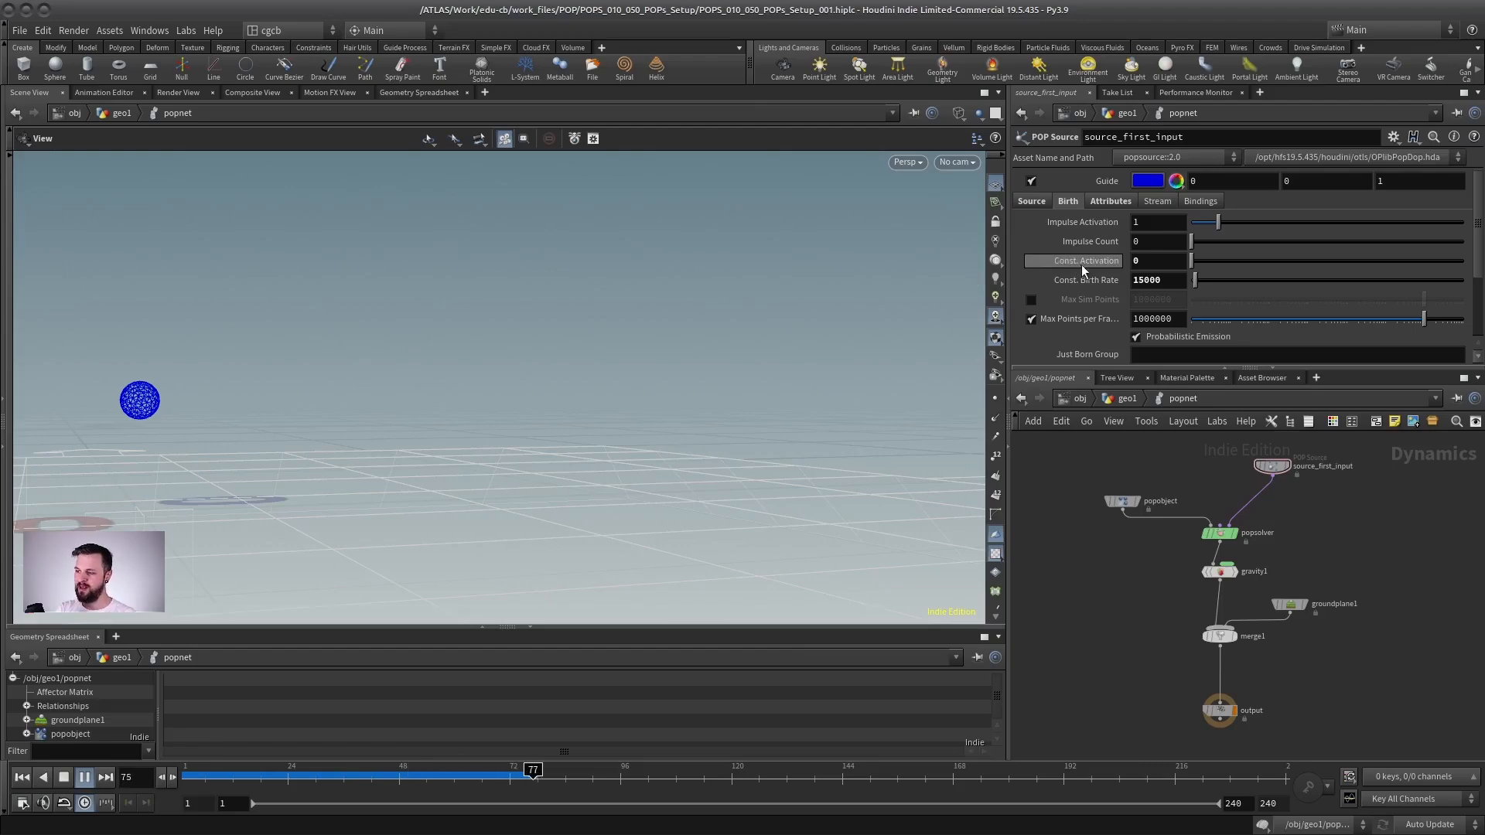
key("ctrl+Up")
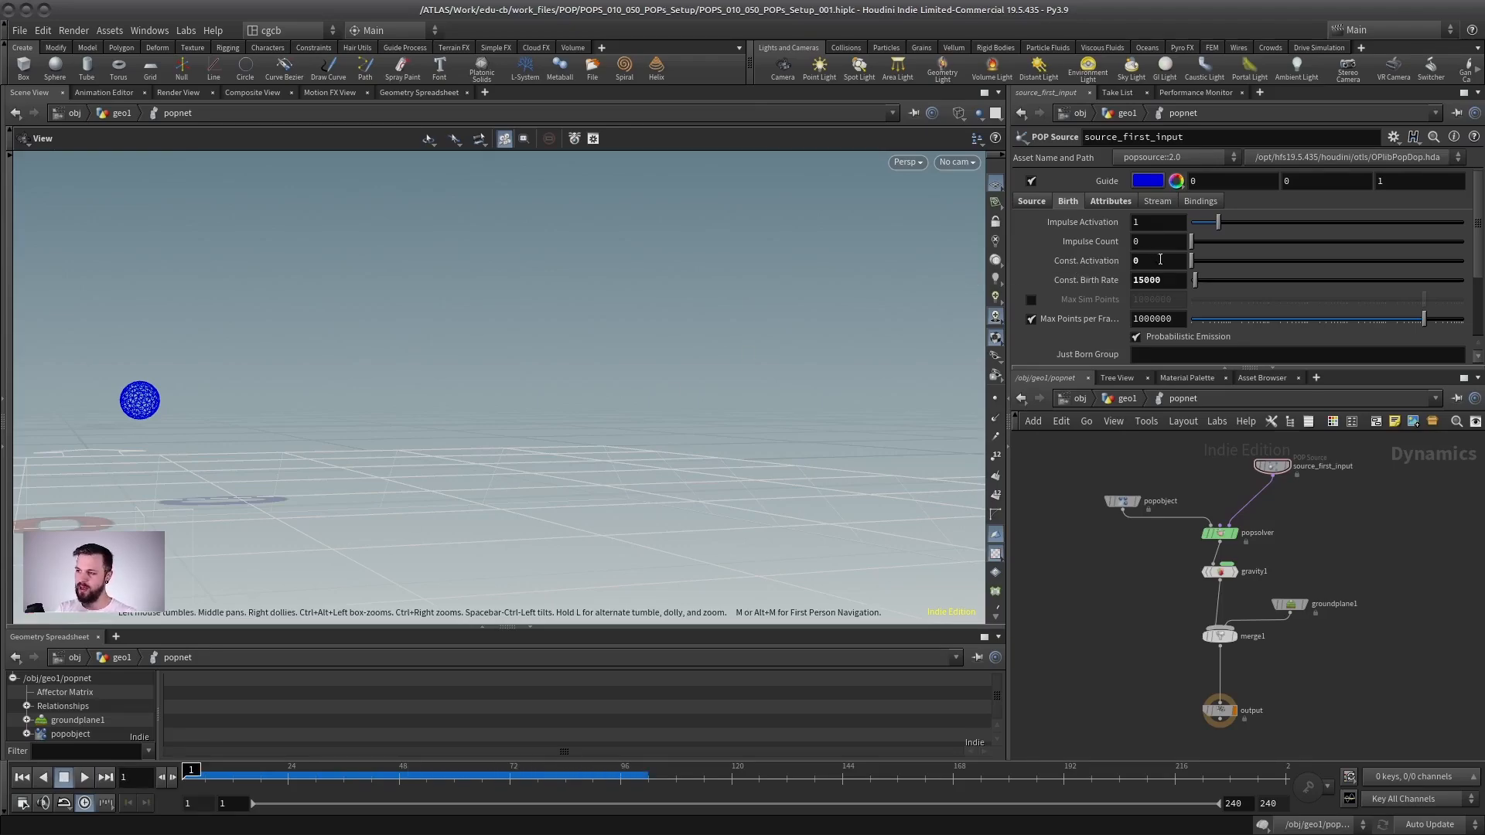
- Set source_first_input's Const. Activation to 0.5 and play the simulation
left_click(1147, 258)
type(".5")
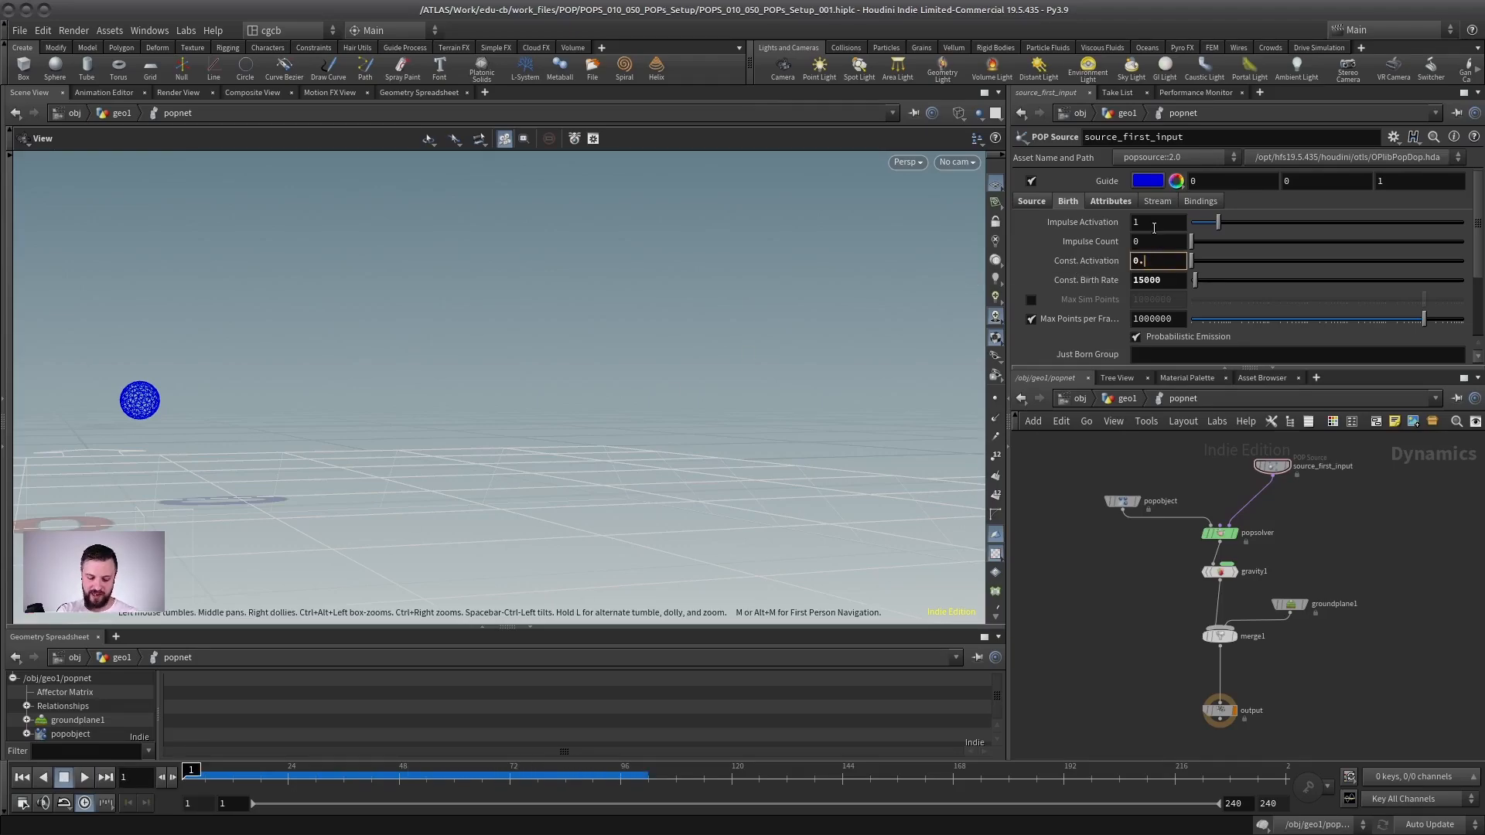
key("Return")
key("Up")
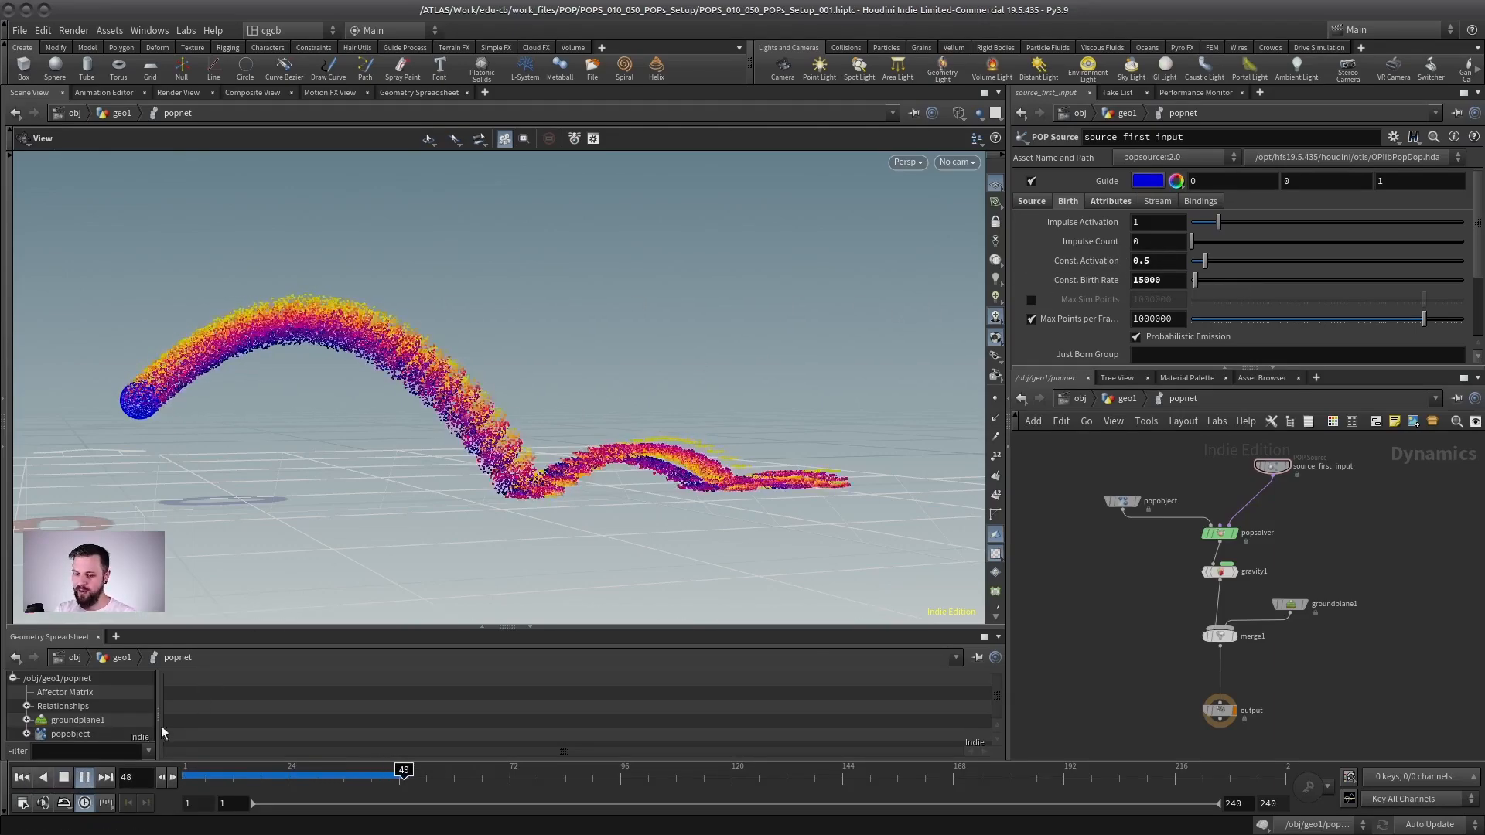
left_click(65, 778)
- Set source_first_input's Const. Activation to 1 and return to the first frame
left_click(1158, 261)
type("1")
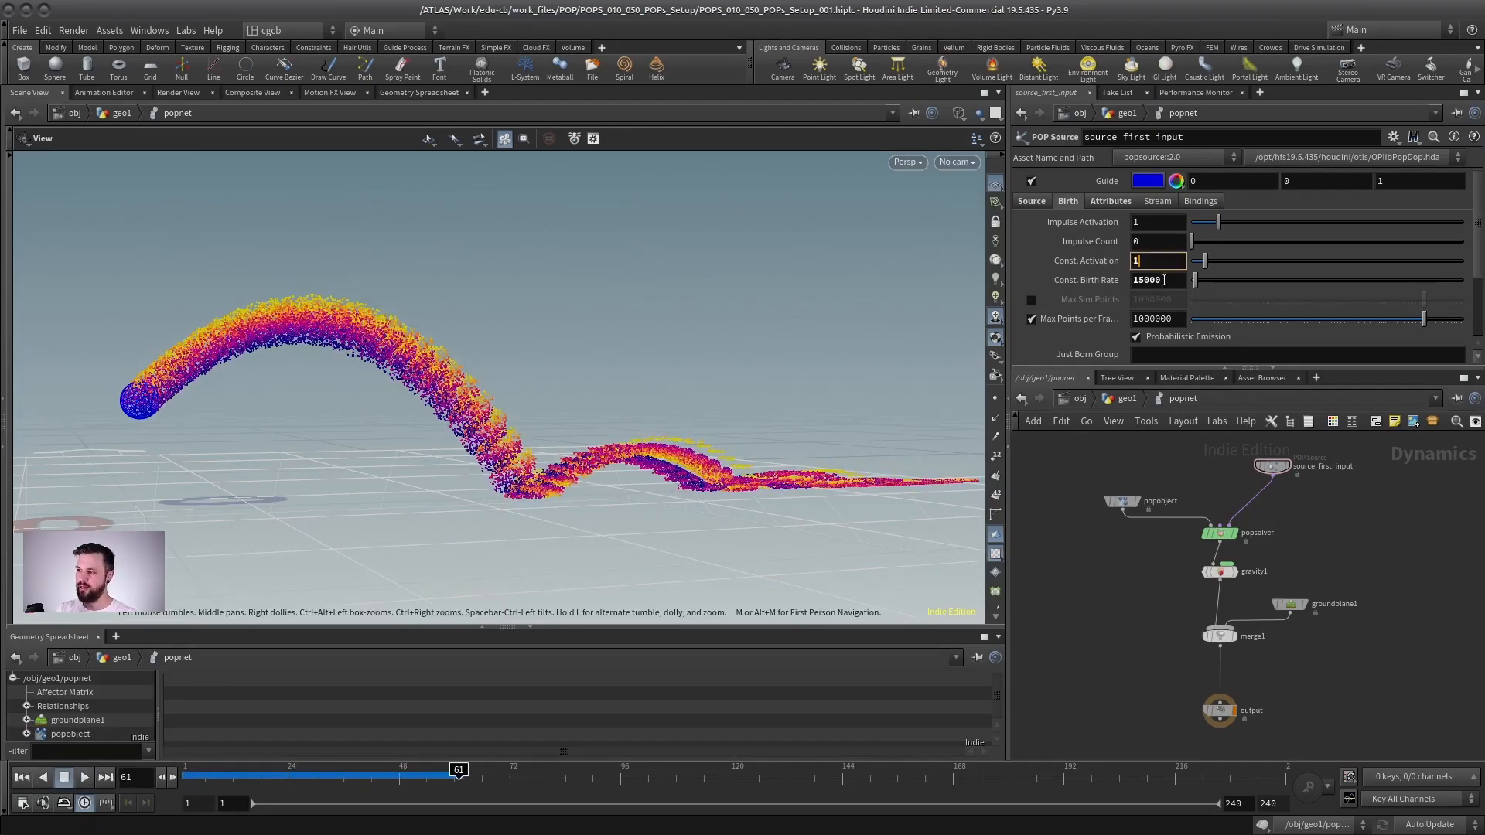
key("Tab")
left_click(22, 777)
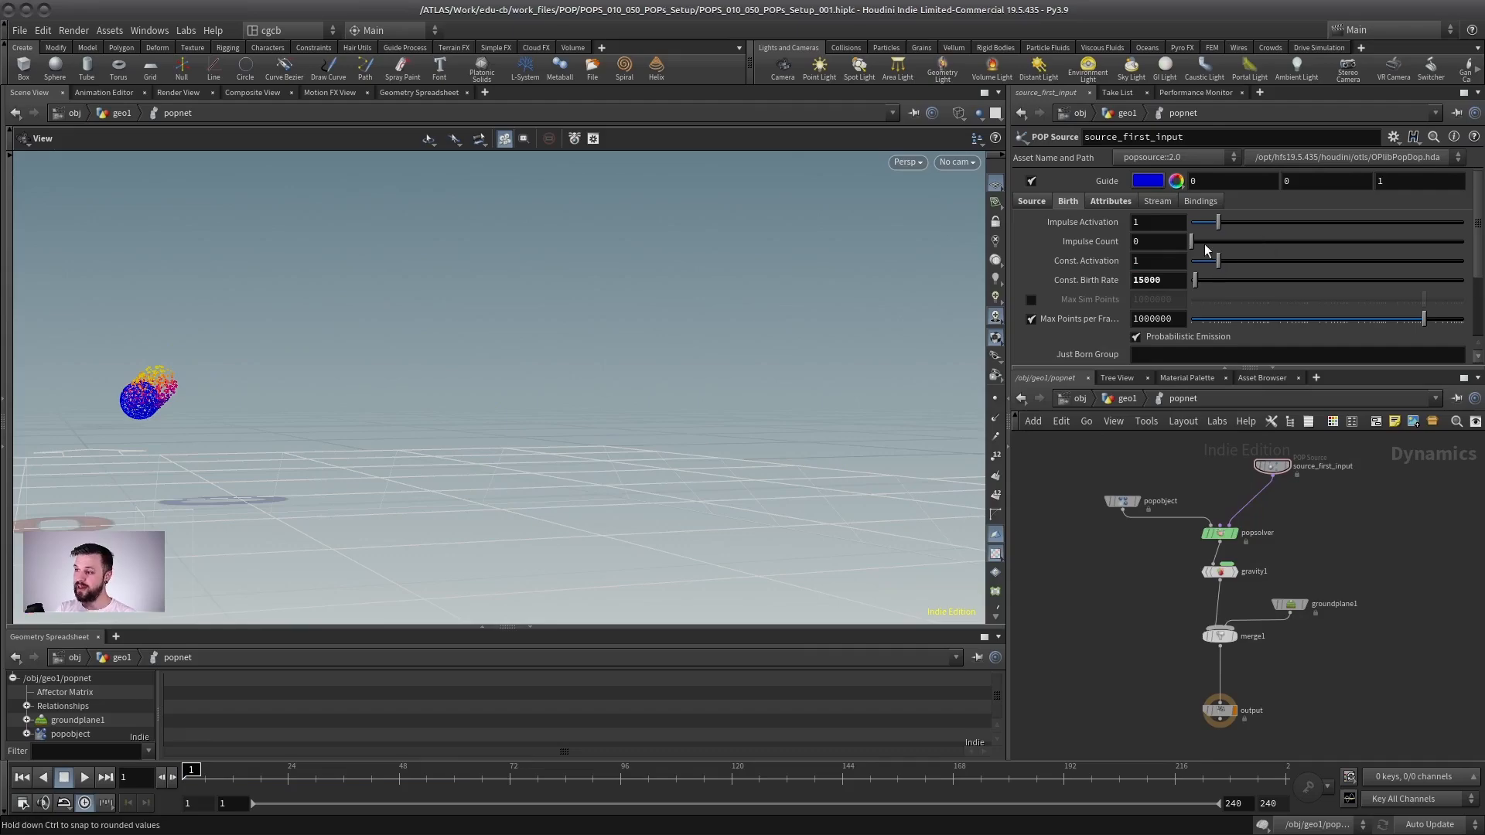
- Try raising source_first_input's Impulse Activation to 2.76 and undo the change
mouse_move(1211, 225)
left_mouse_down()
mouse_move(1231, 224)
mouse_move(1216, 230)
left_mouse_up()
key("ctrl+z")
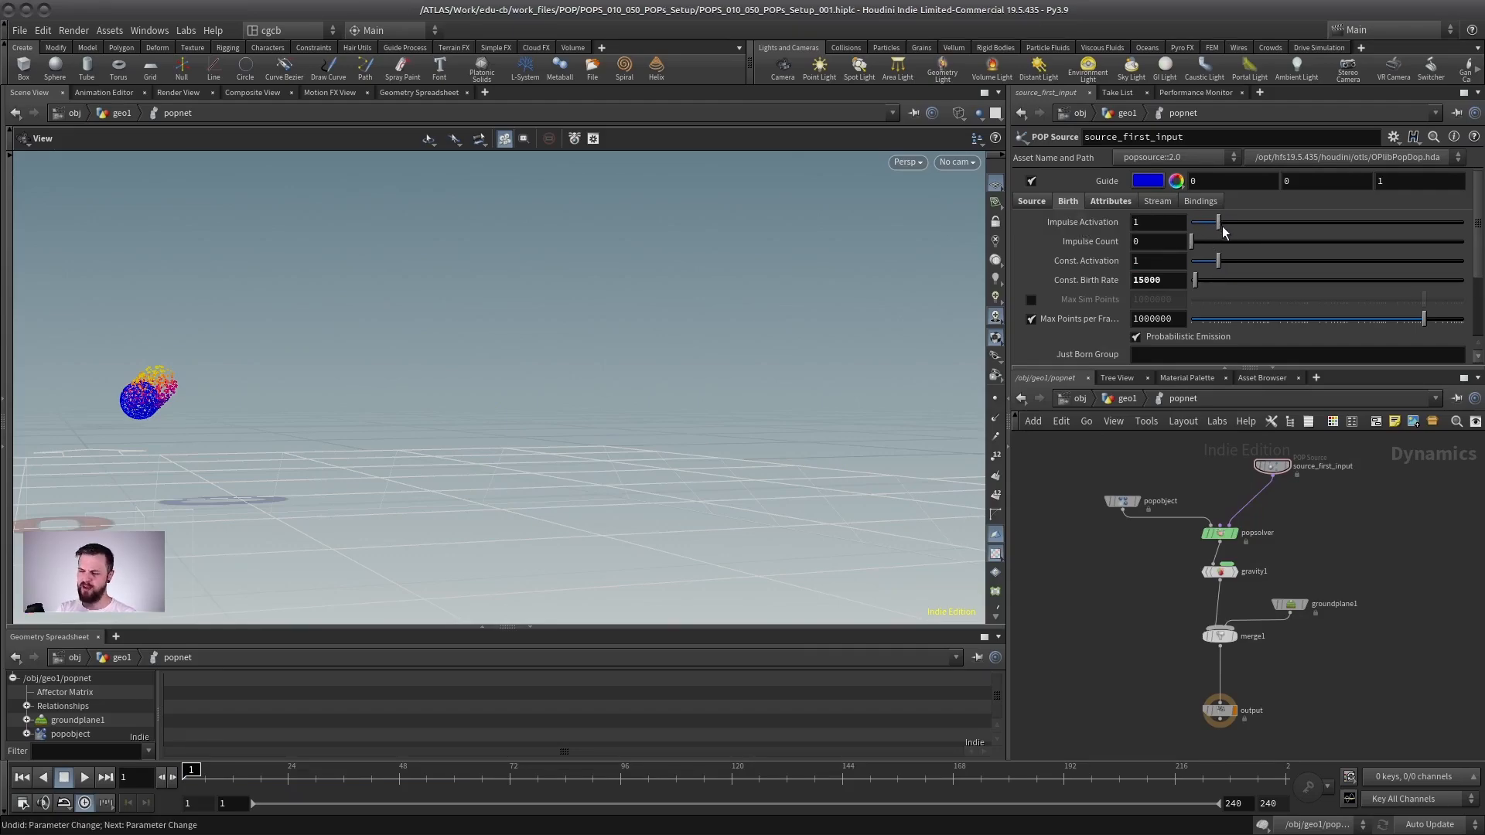
mouse_move(1212, 226)
left_mouse_down()
mouse_move(1292, 226)
mouse_move(1210, 226)
left_mouse_up()
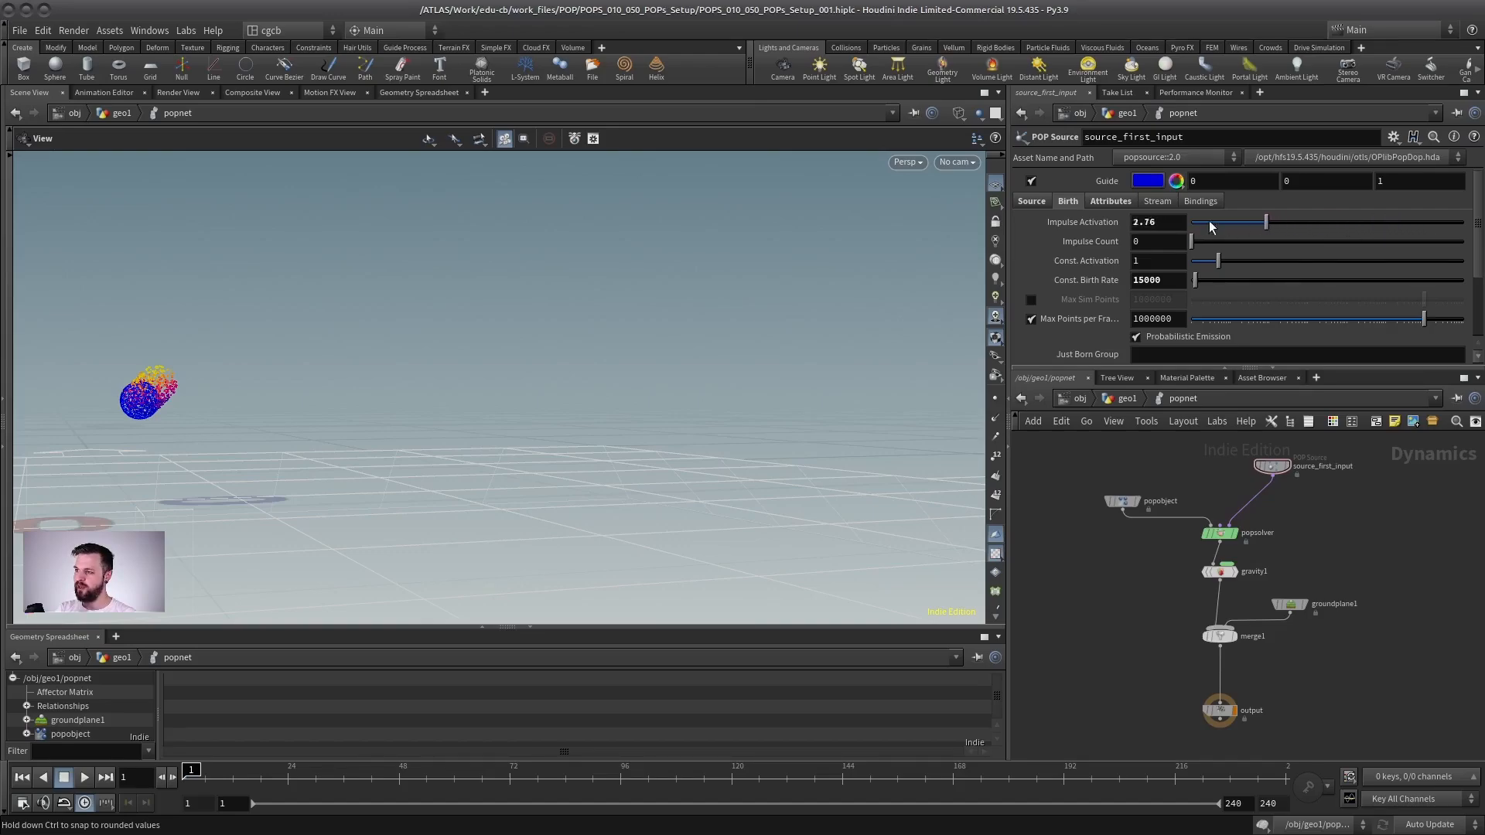
key("ctrl+z")
left_click(1160, 224)
key("Return")
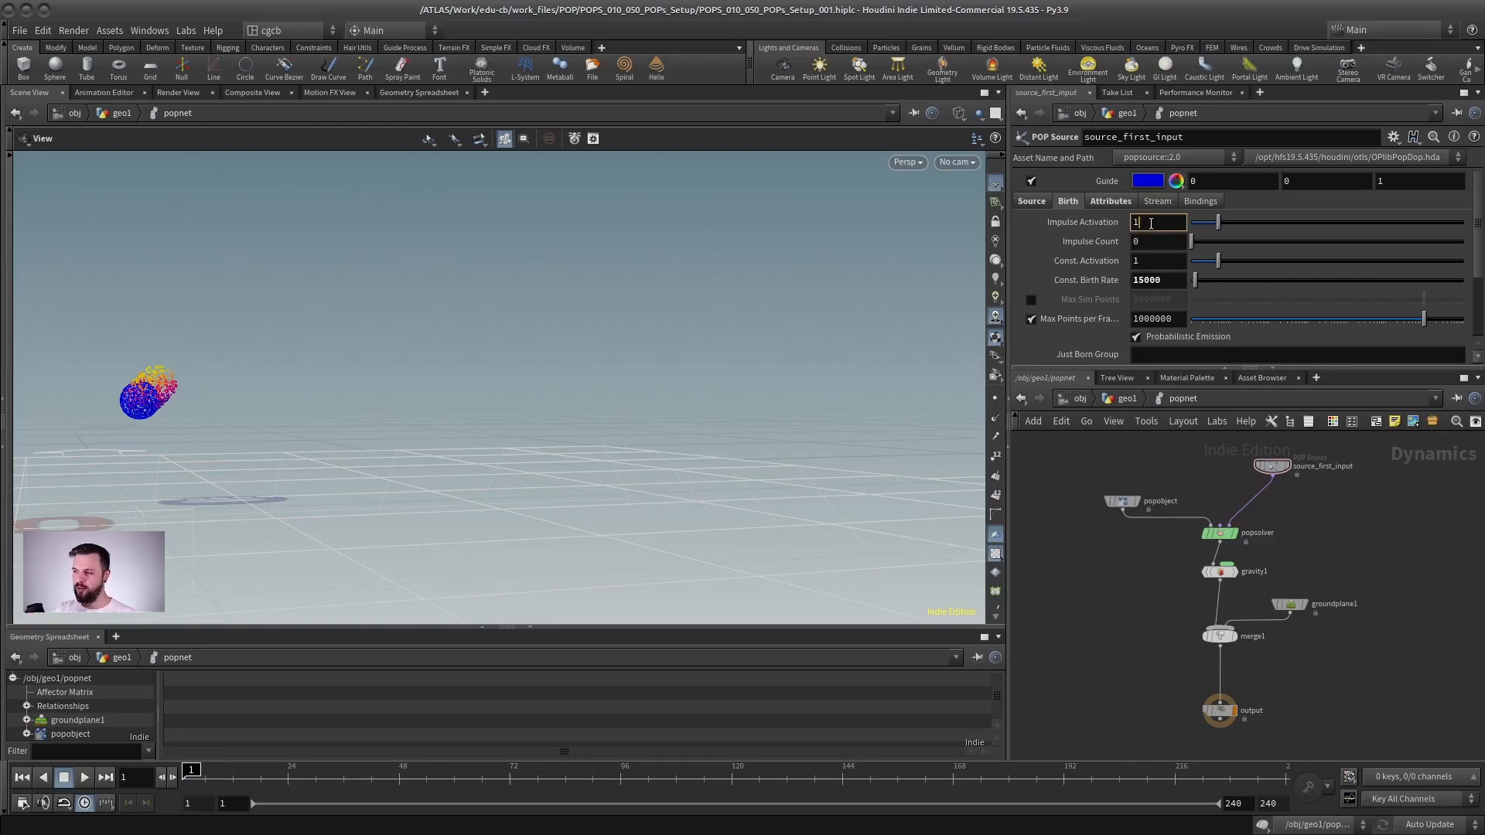
- Drive source_first_input's Const. Activation with the expression $F>20 and play the simulation
left_click(1152, 263)
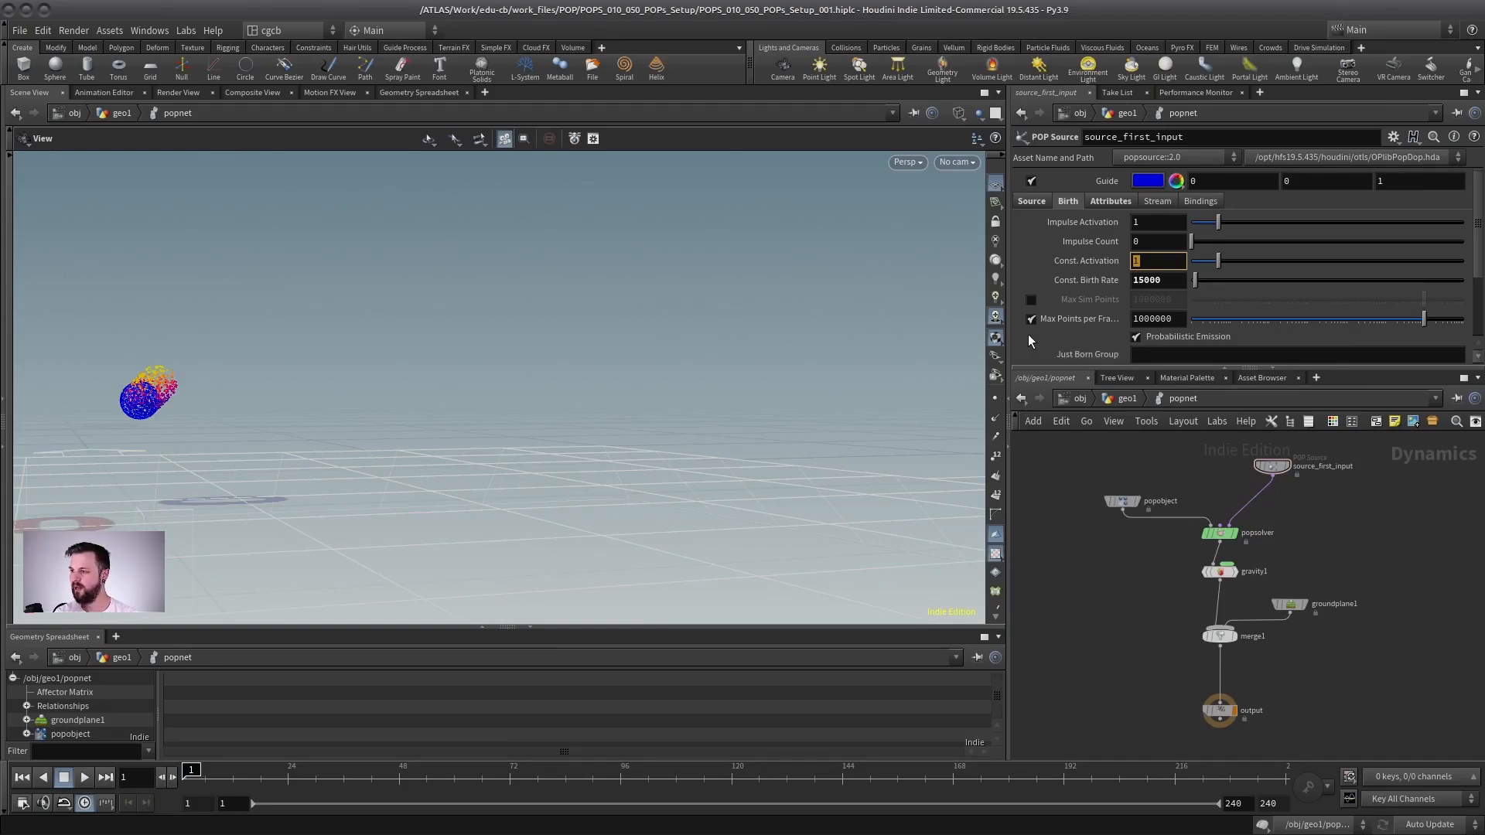
type("$F>20")
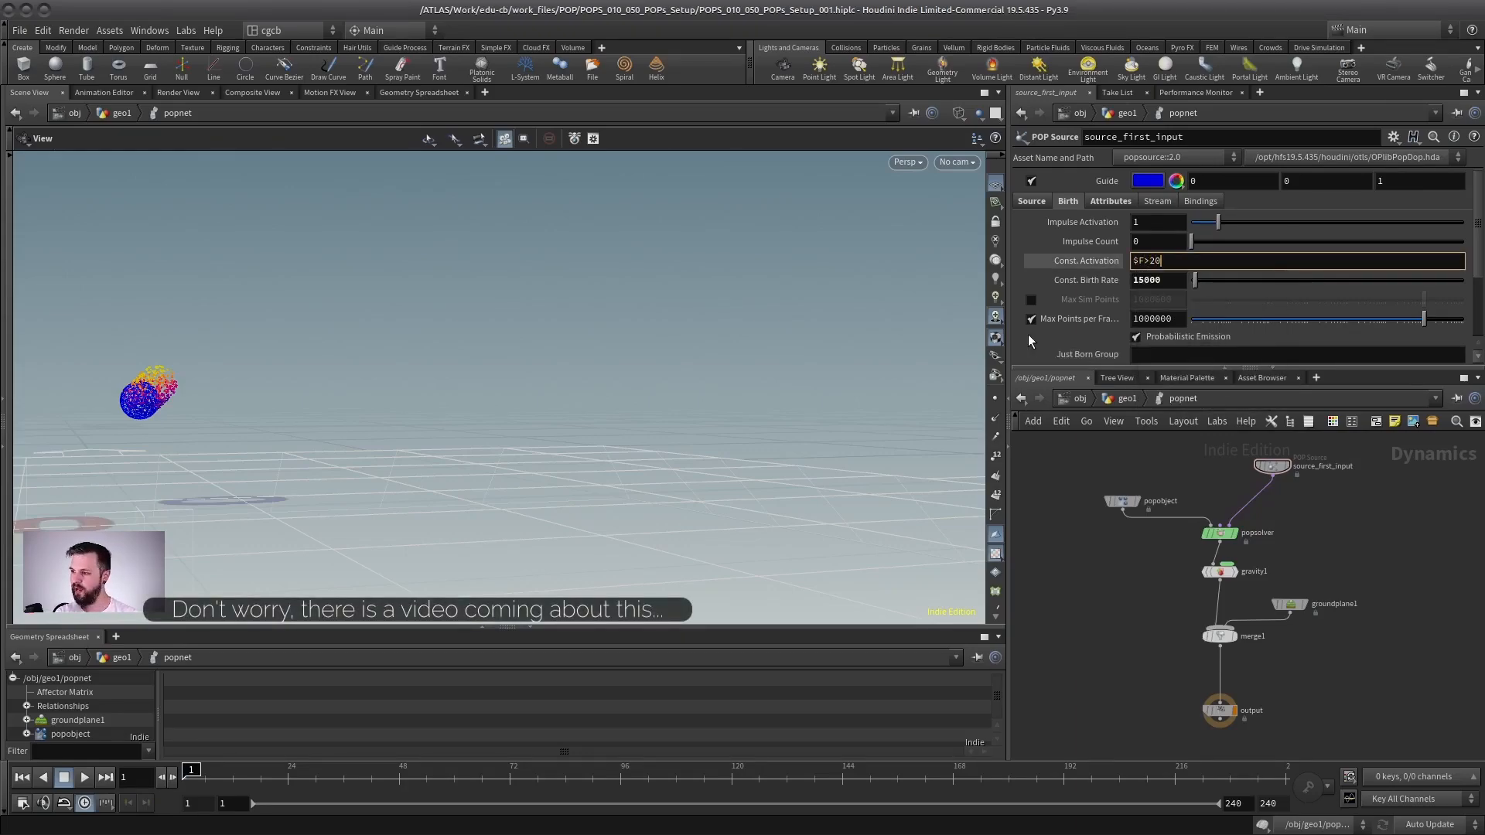
key("Return")
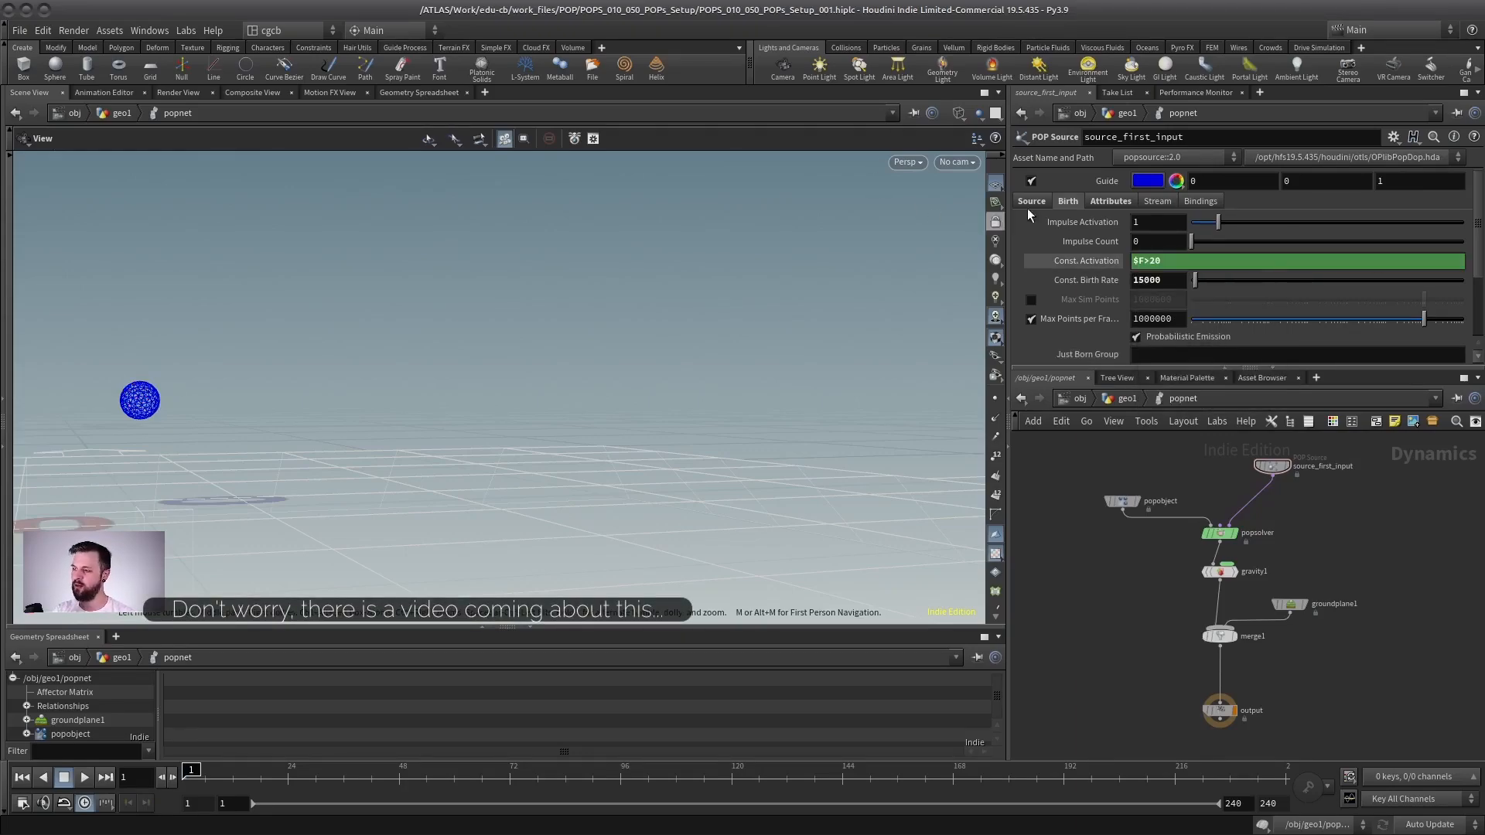
left_click(1103, 261)
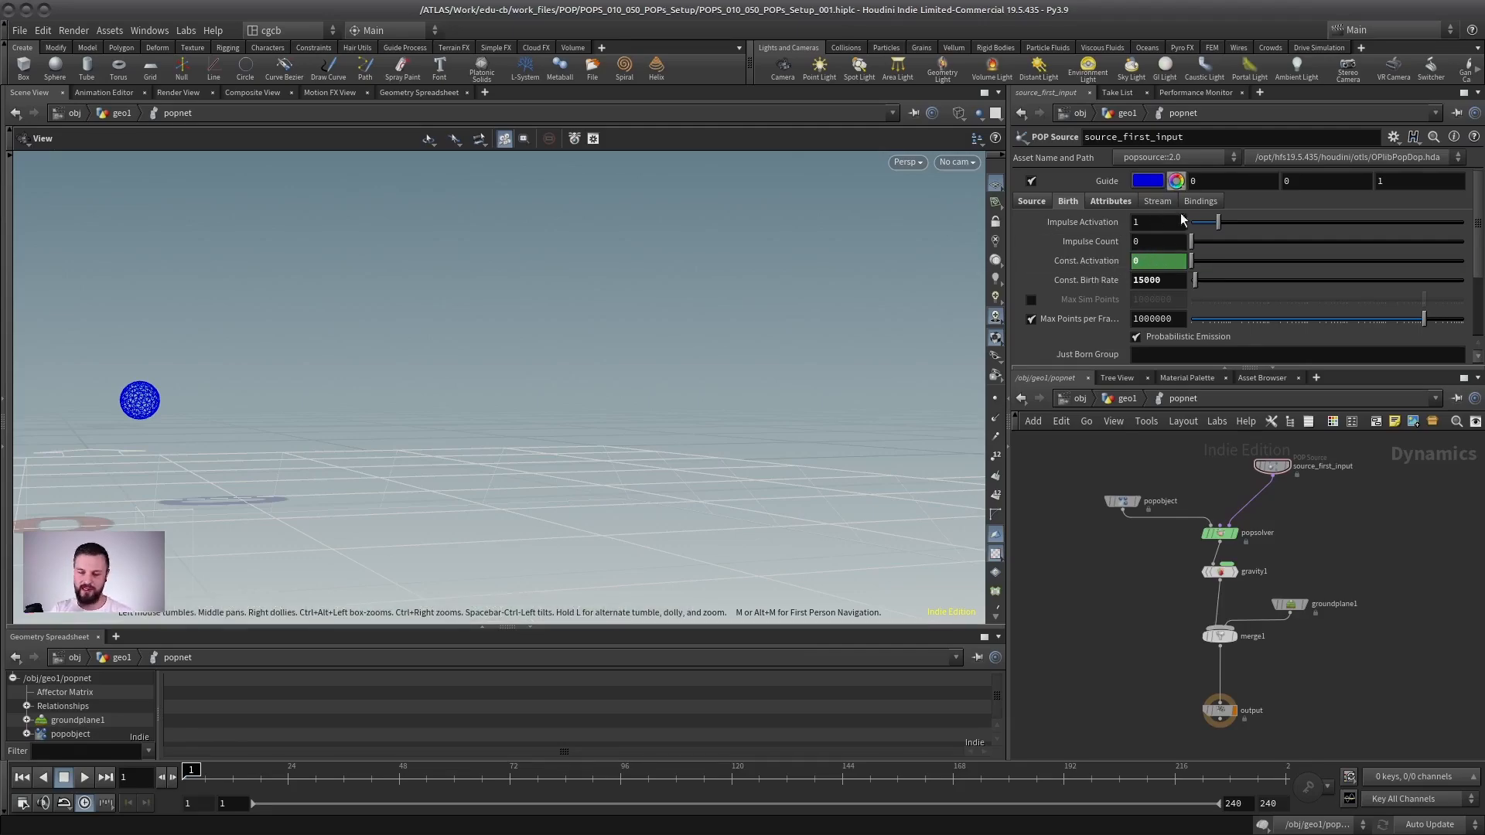
left_click(1167, 260)
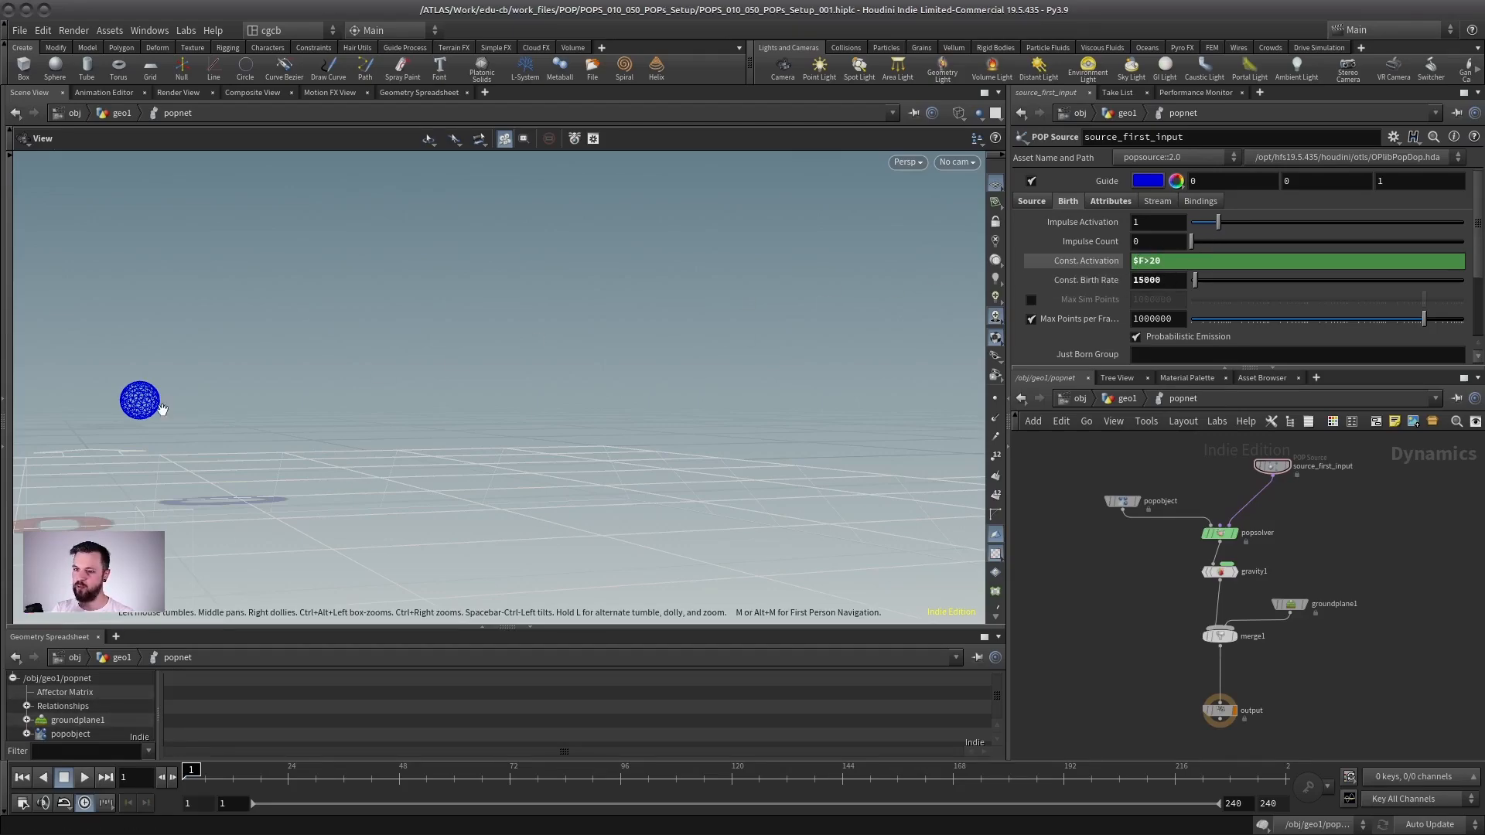
left_click(84, 778)
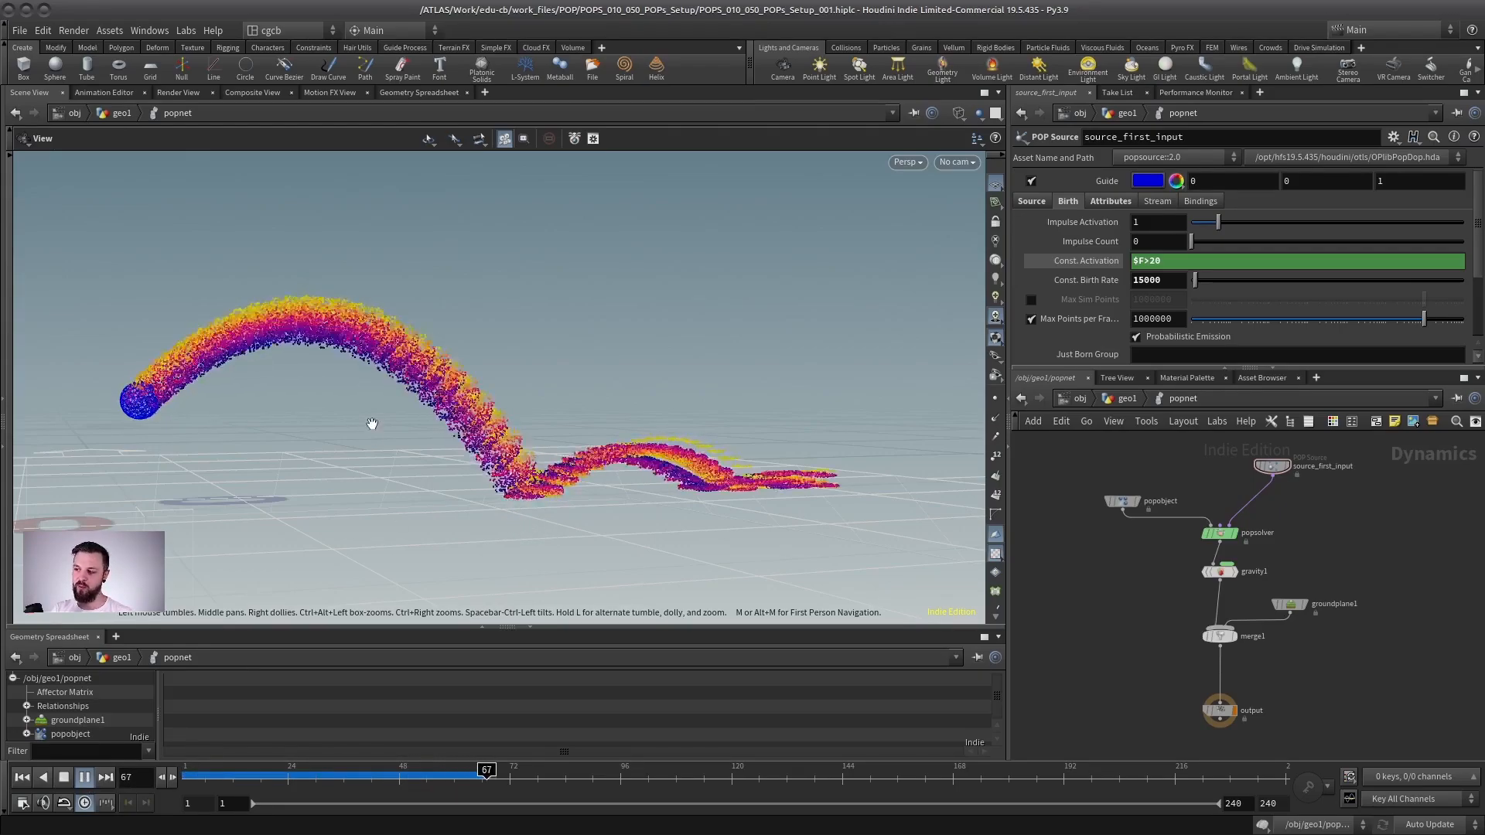
left_click(83, 777)
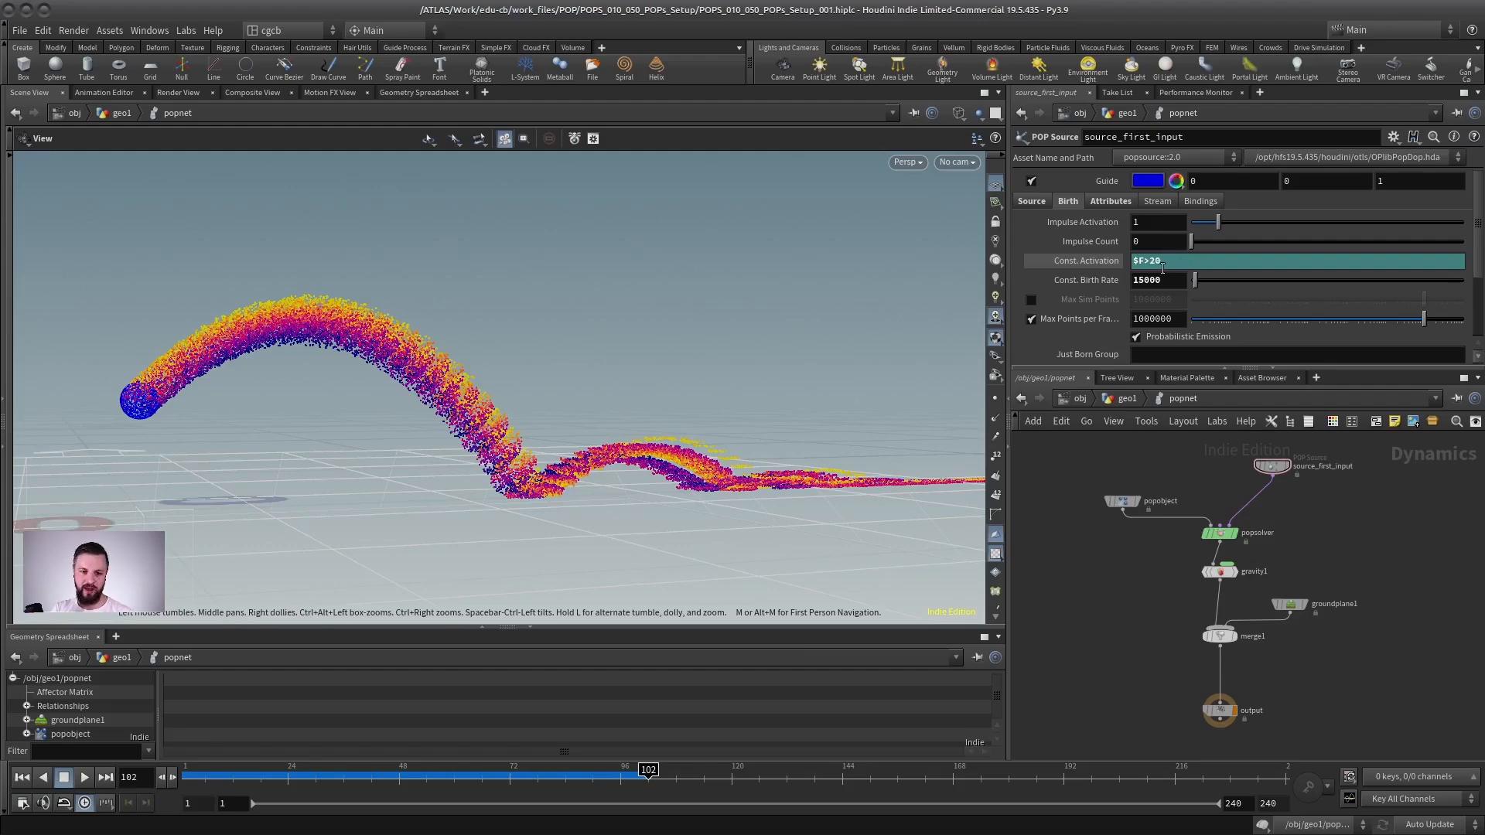
- Delete the Const. Activation channel on source_first_input and replay the simulation from the first frame
left_click(1091, 262)
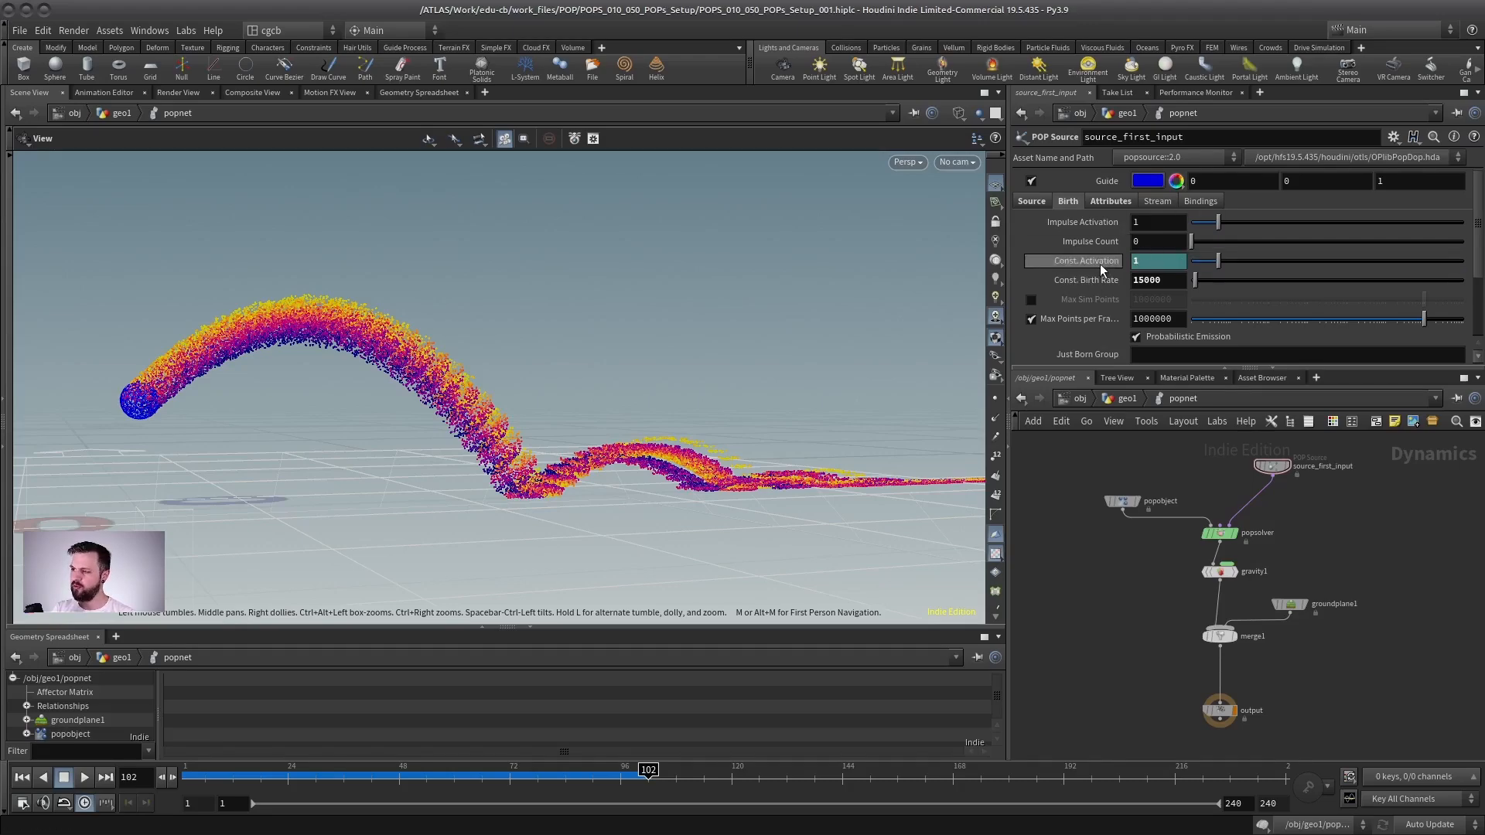
right_click(1098, 261)
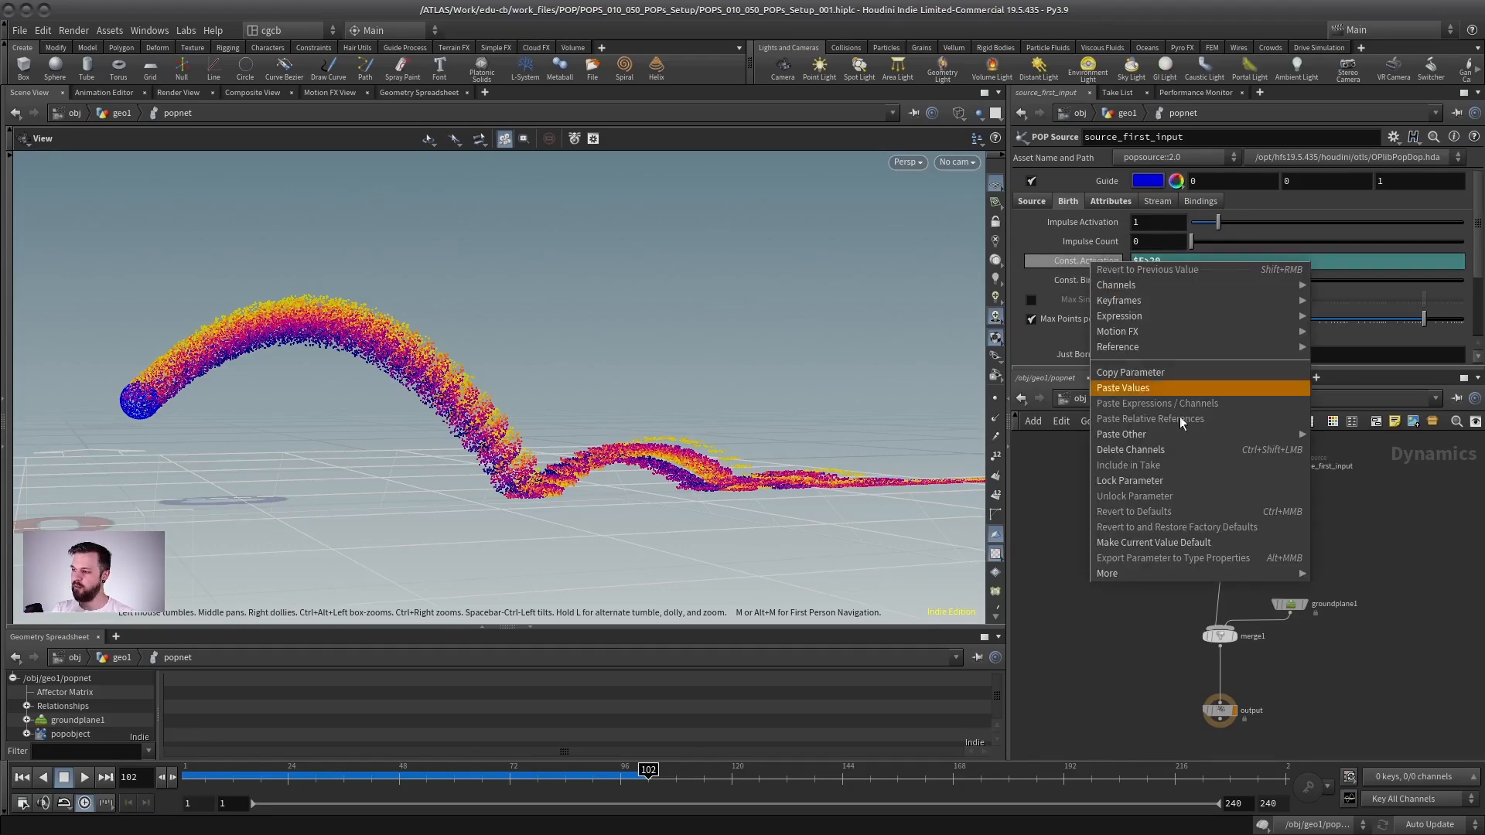
left_click(1261, 449)
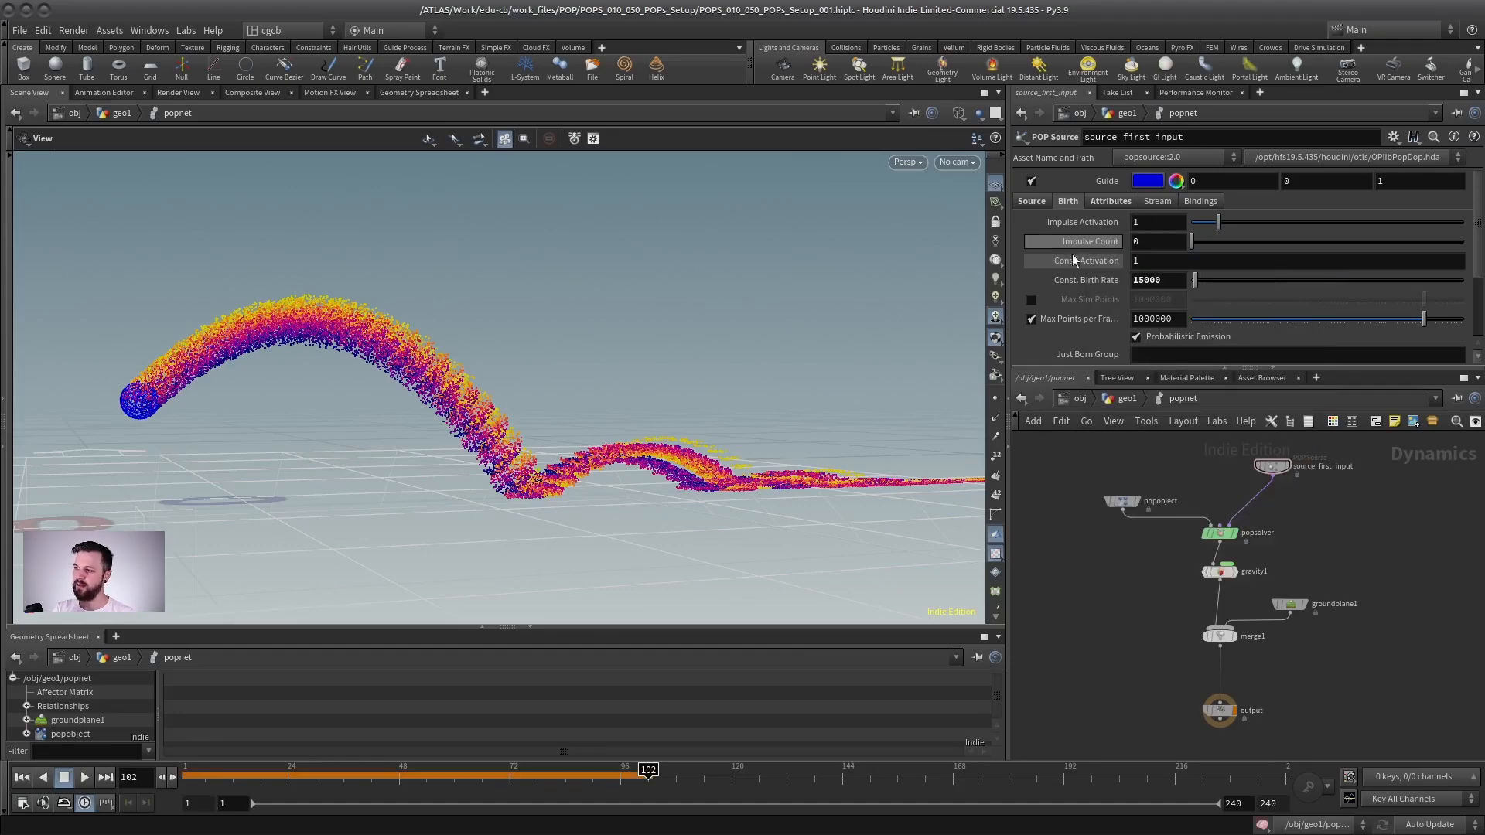
left_click(21, 777)
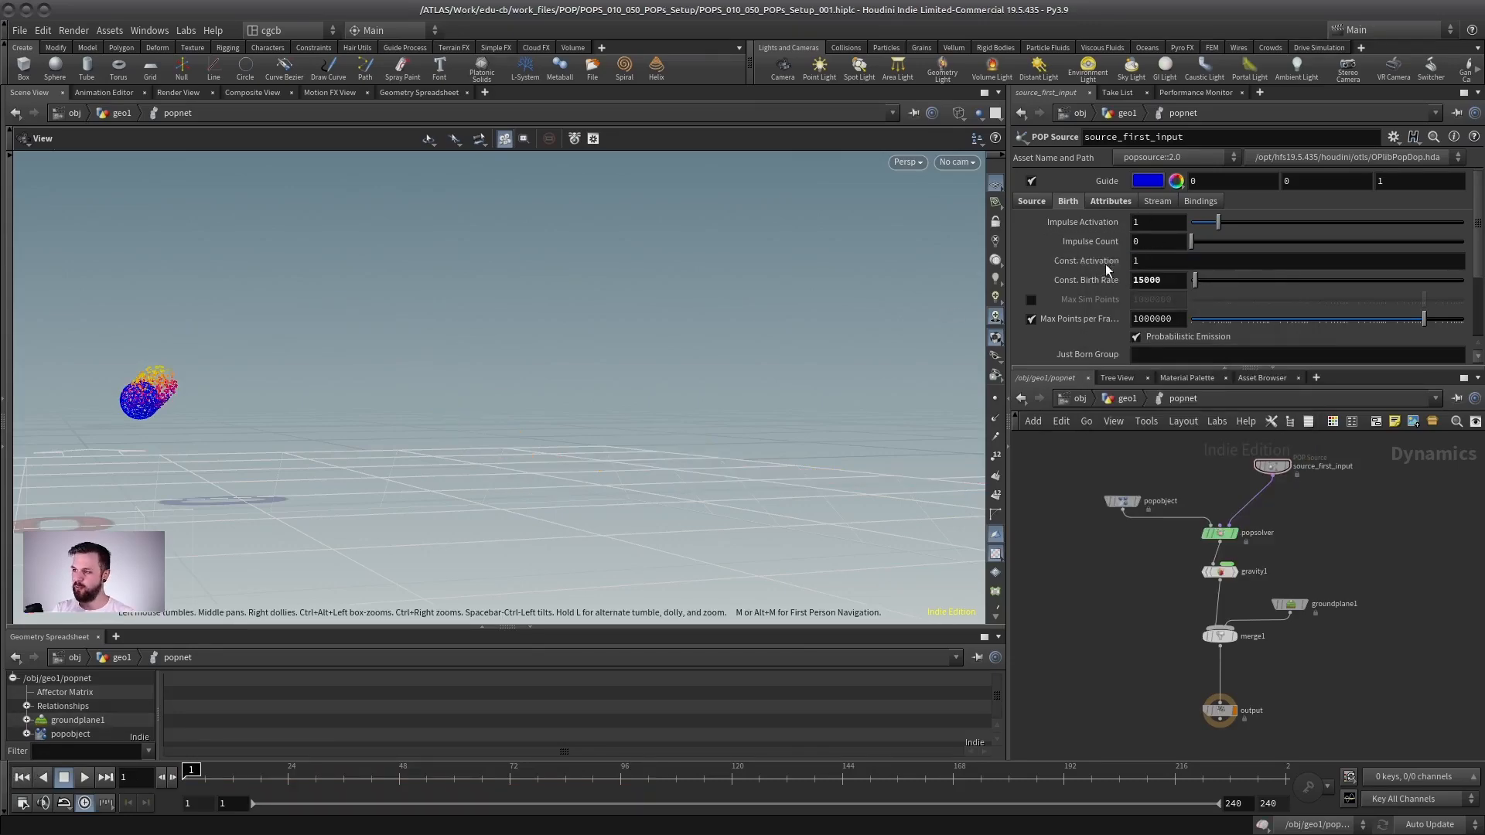
left_click(1160, 262)
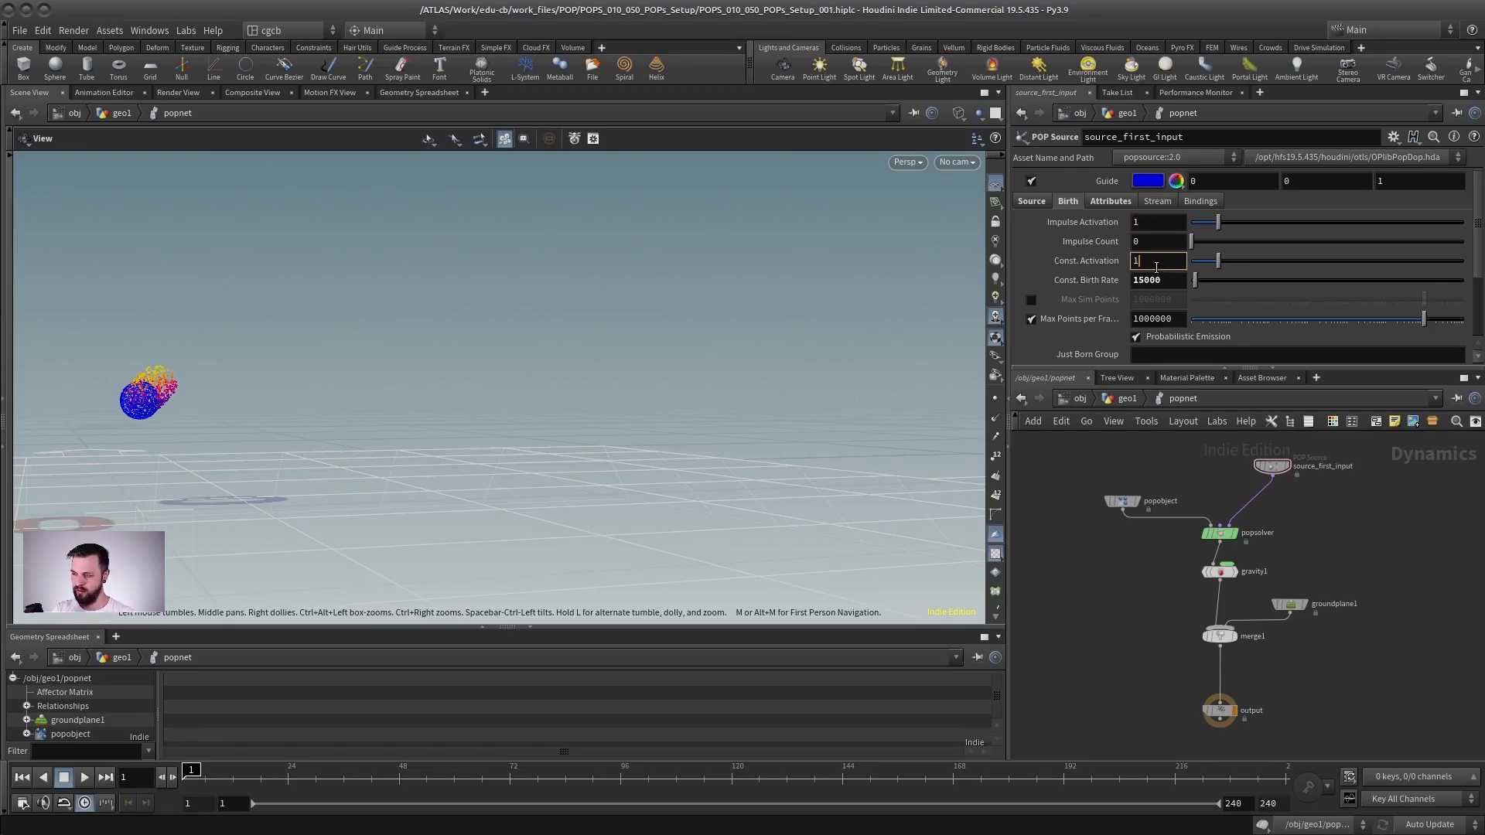
left_click(84, 778)
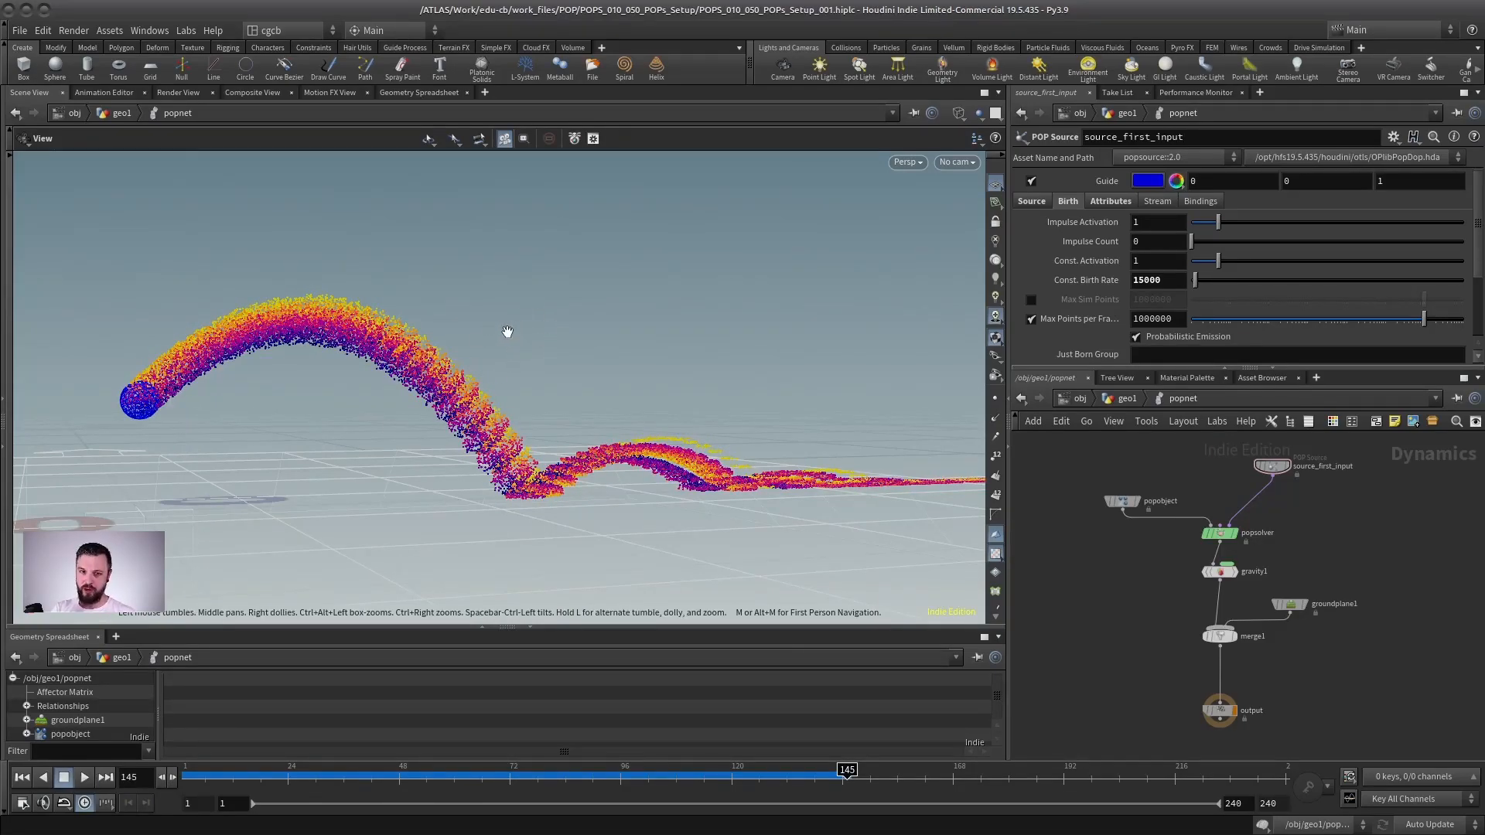
- Set source_first_input's Initial Velocity attribute option to Use inherited velocity
left_click_drag(536, 332, 392, 358)
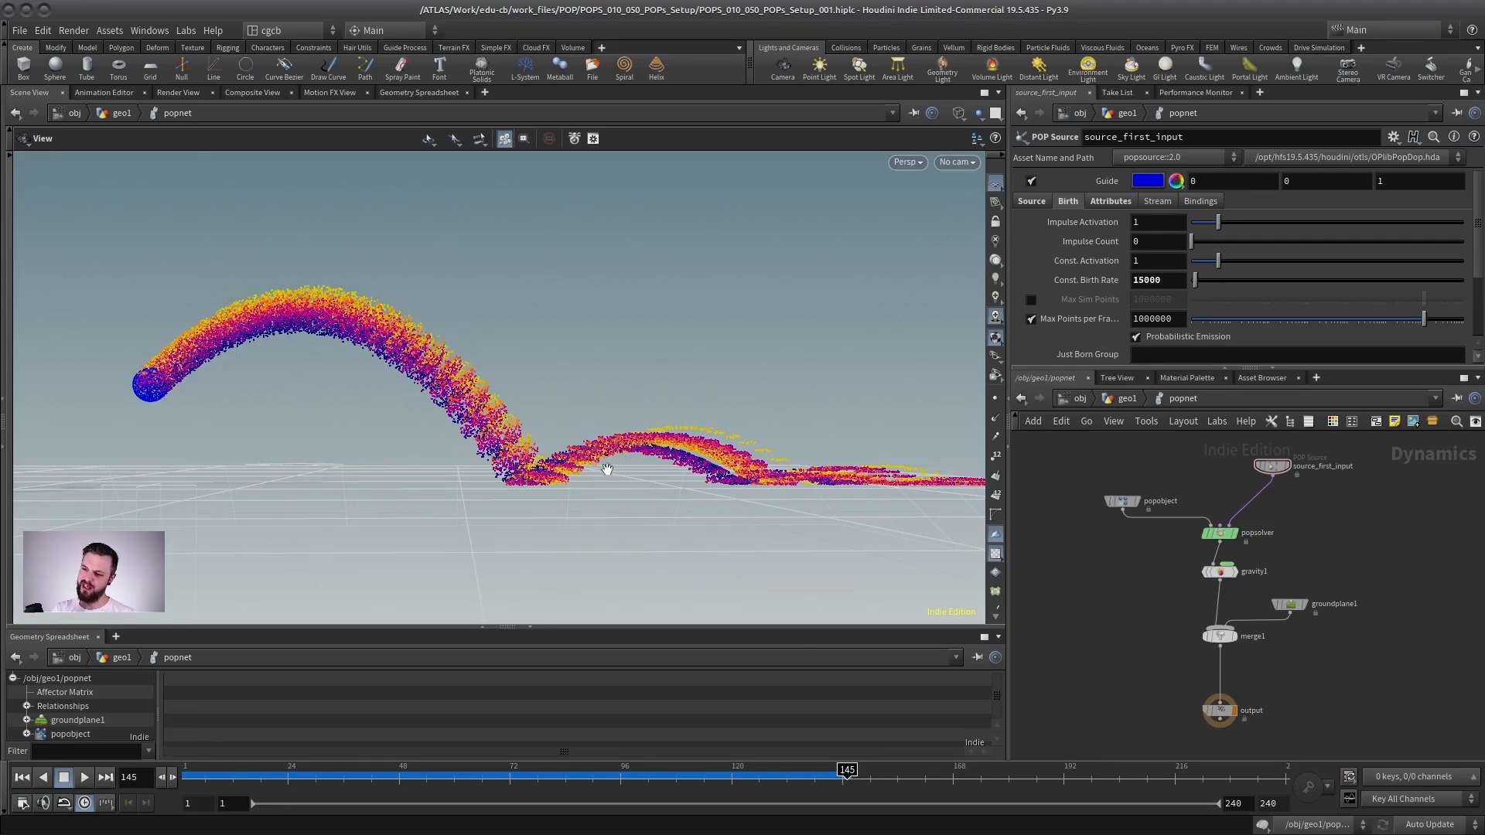
left_click_drag(889, 451, 564, 385)
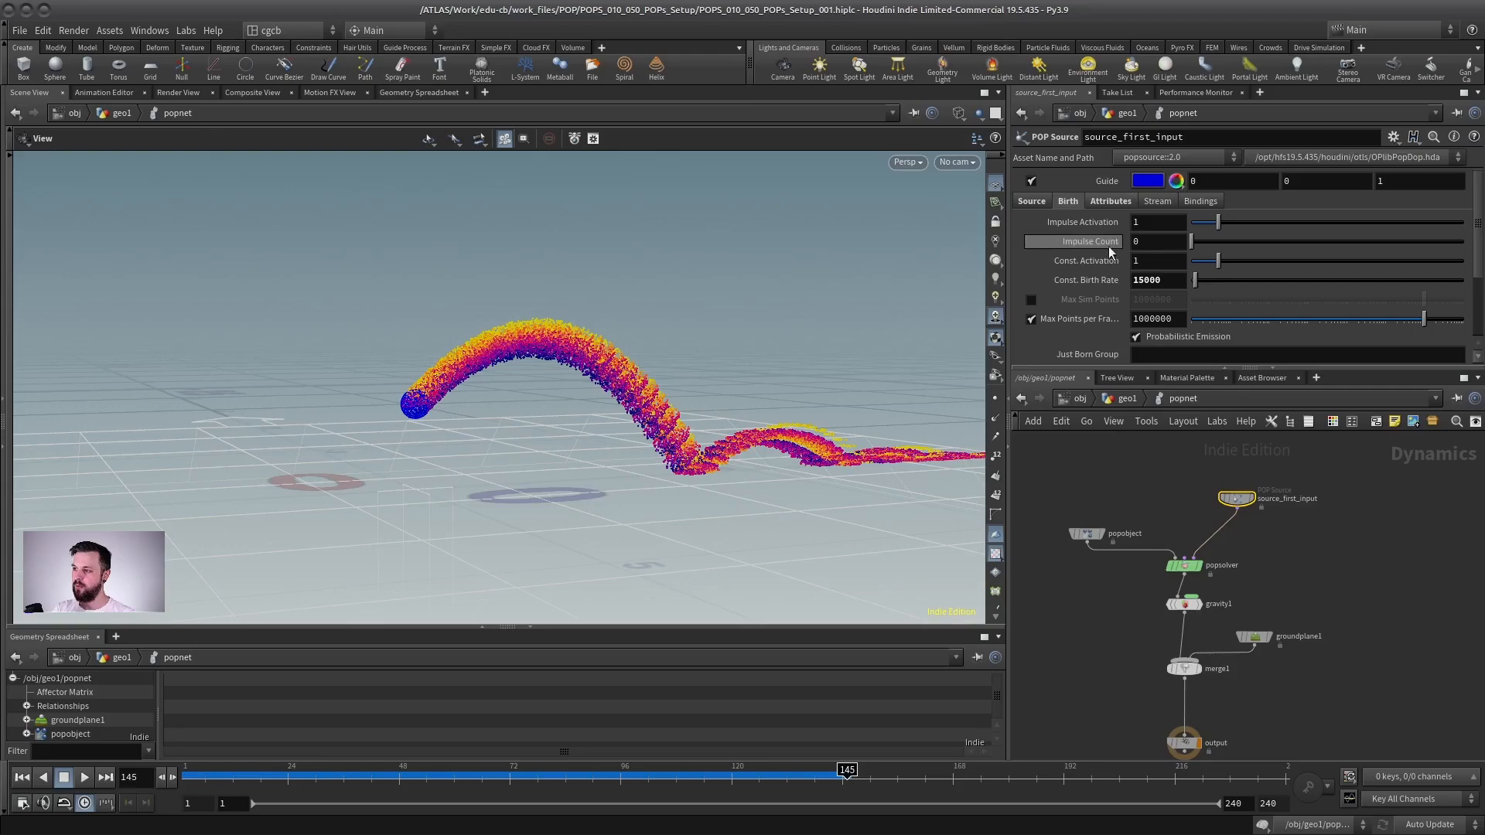
left_click(1108, 201)
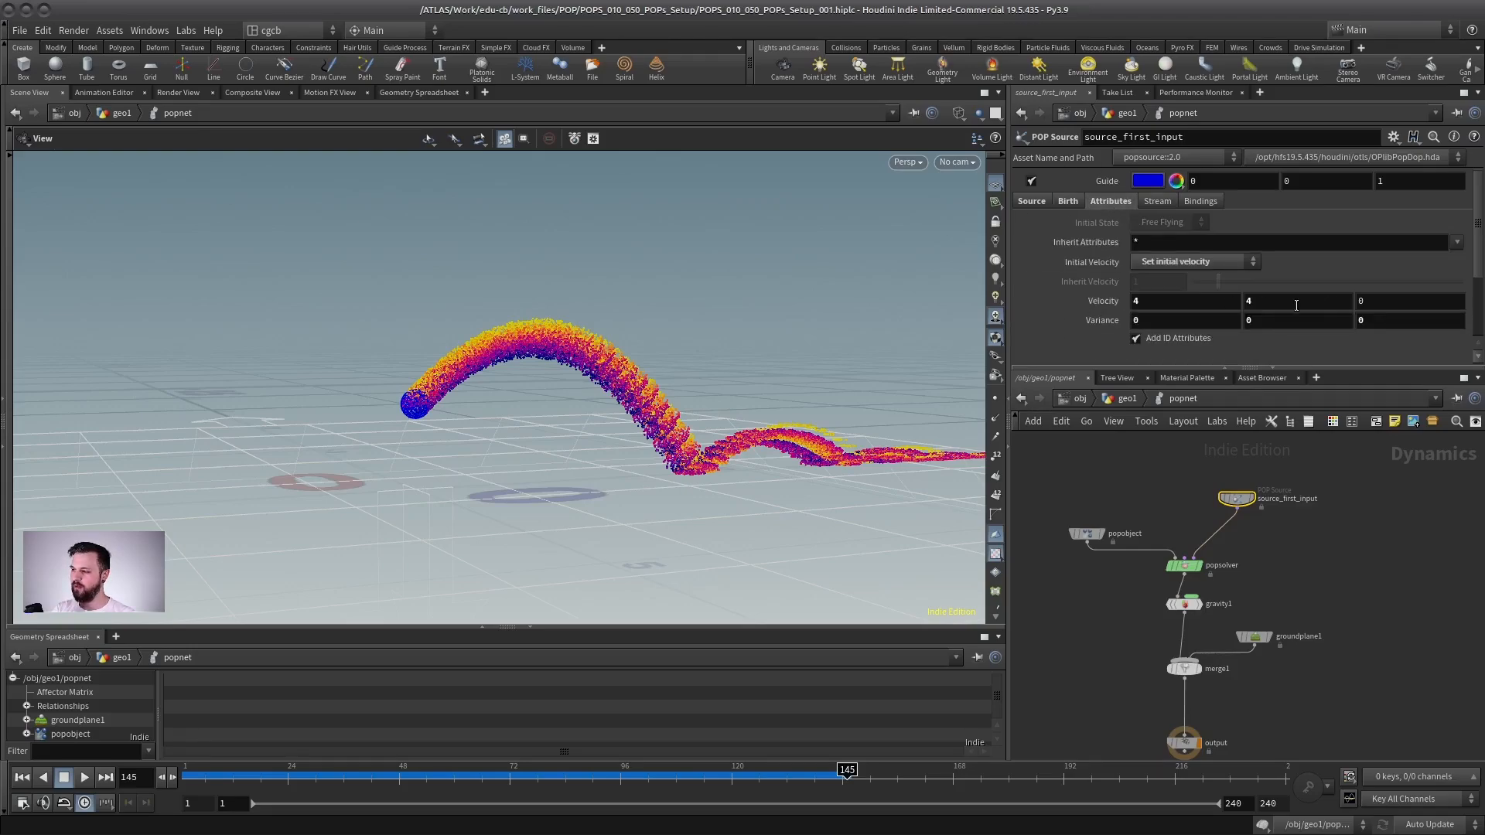
left_click(1195, 262)
left_click(1183, 311)
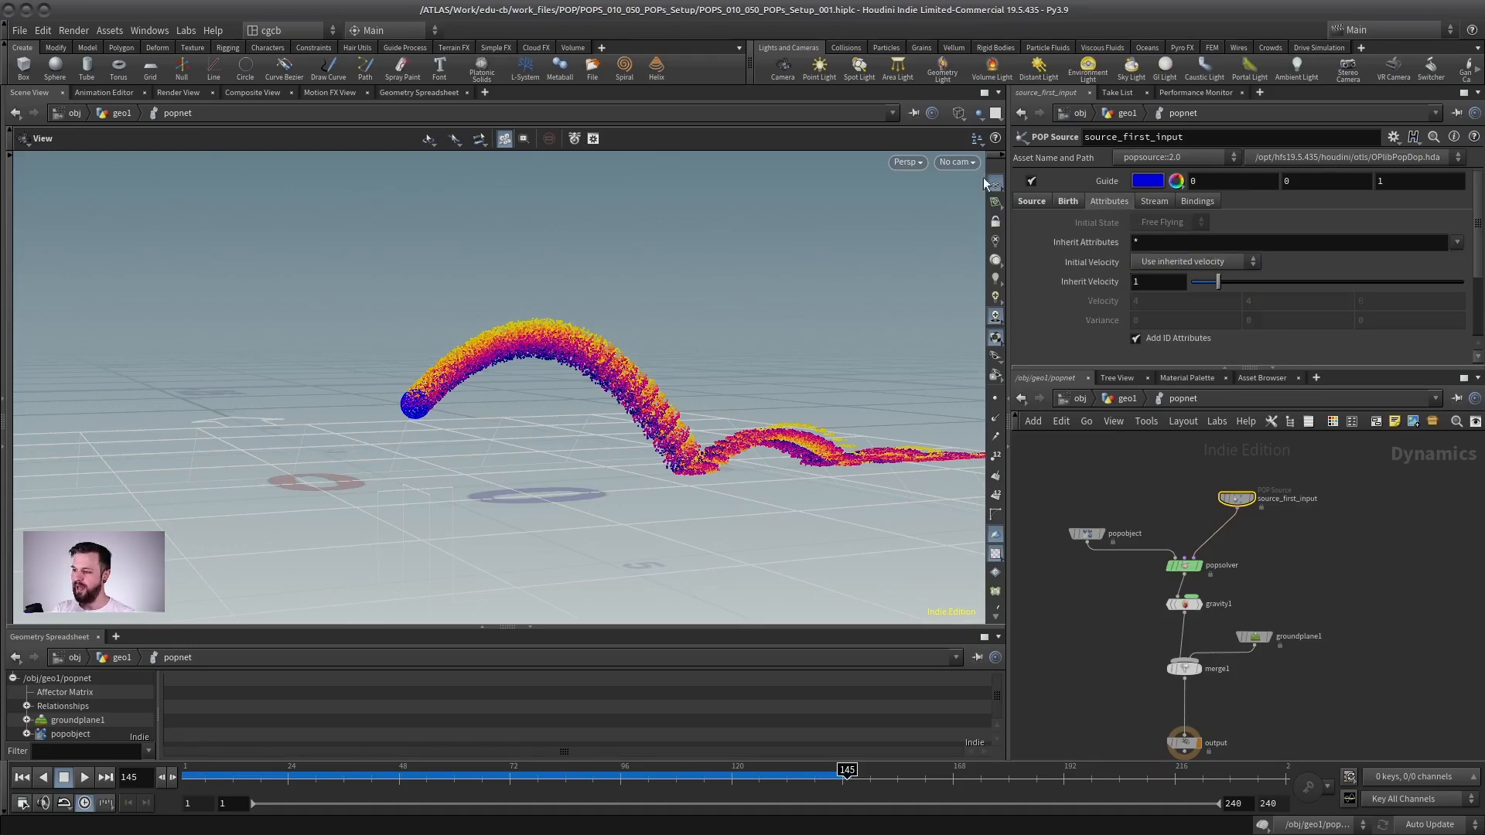
- Bypass the groundplane1 node and play the simulation to examine how the particles fall without ground collision
scroll(1306, 600, "down", 1)
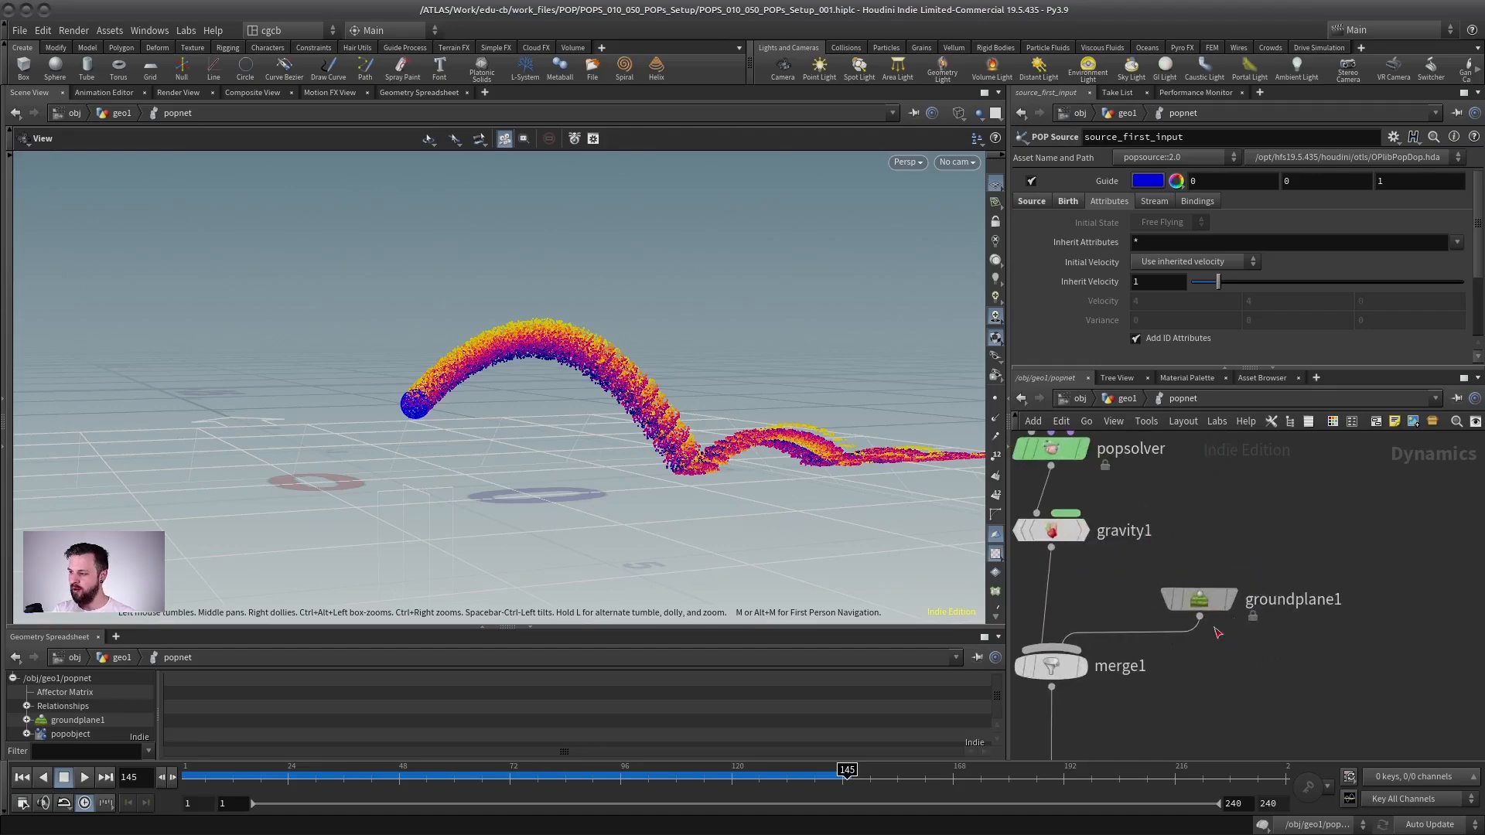
scroll(1230, 549, "up", 5)
left_click(1230, 557)
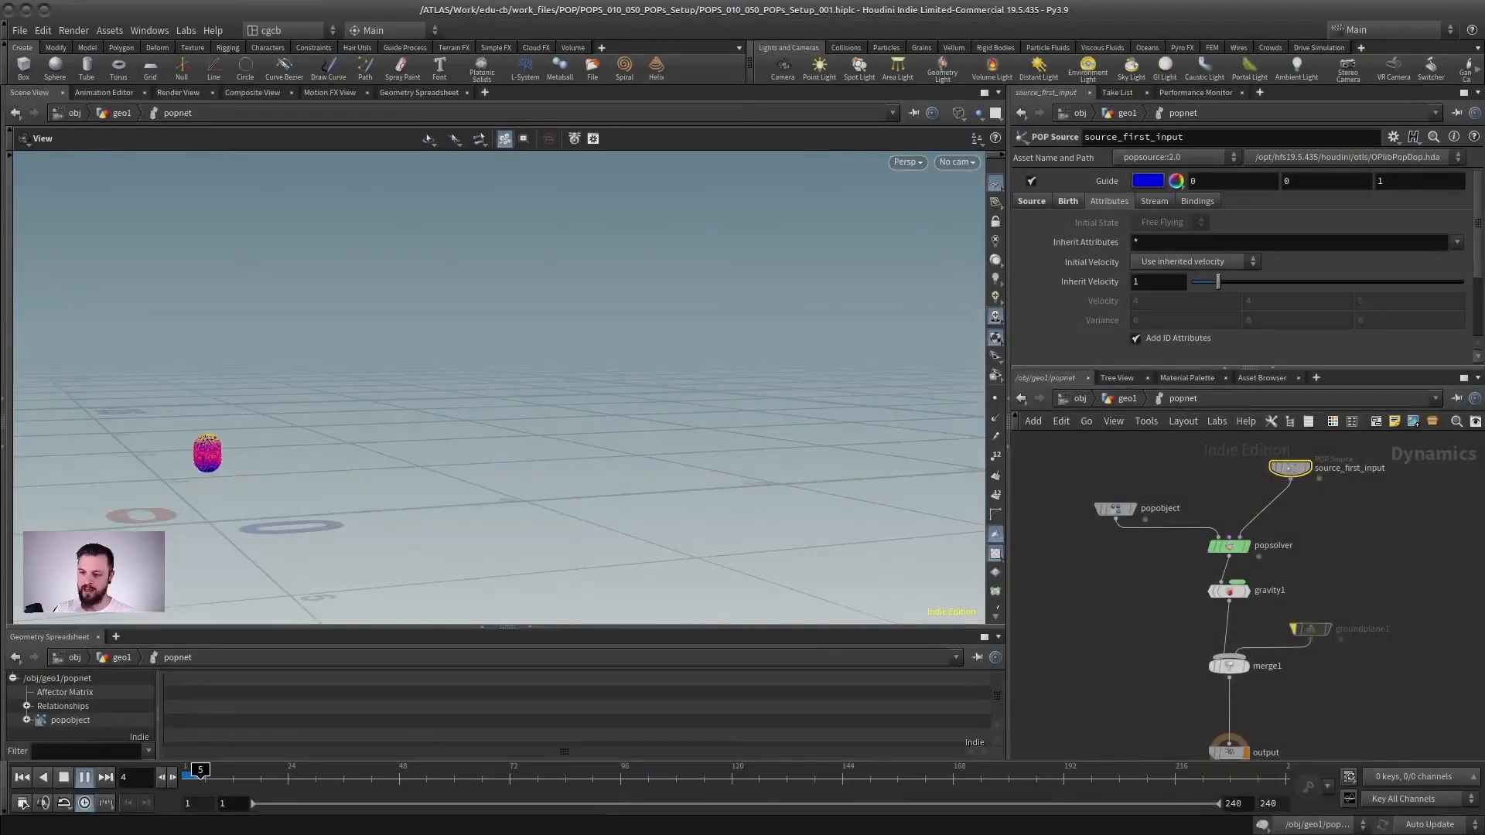
middle_click_drag(378, 428, 550, 295)
right_click_drag(550, 294, 510, 351)
right_click_drag(463, 429, 407, 438)
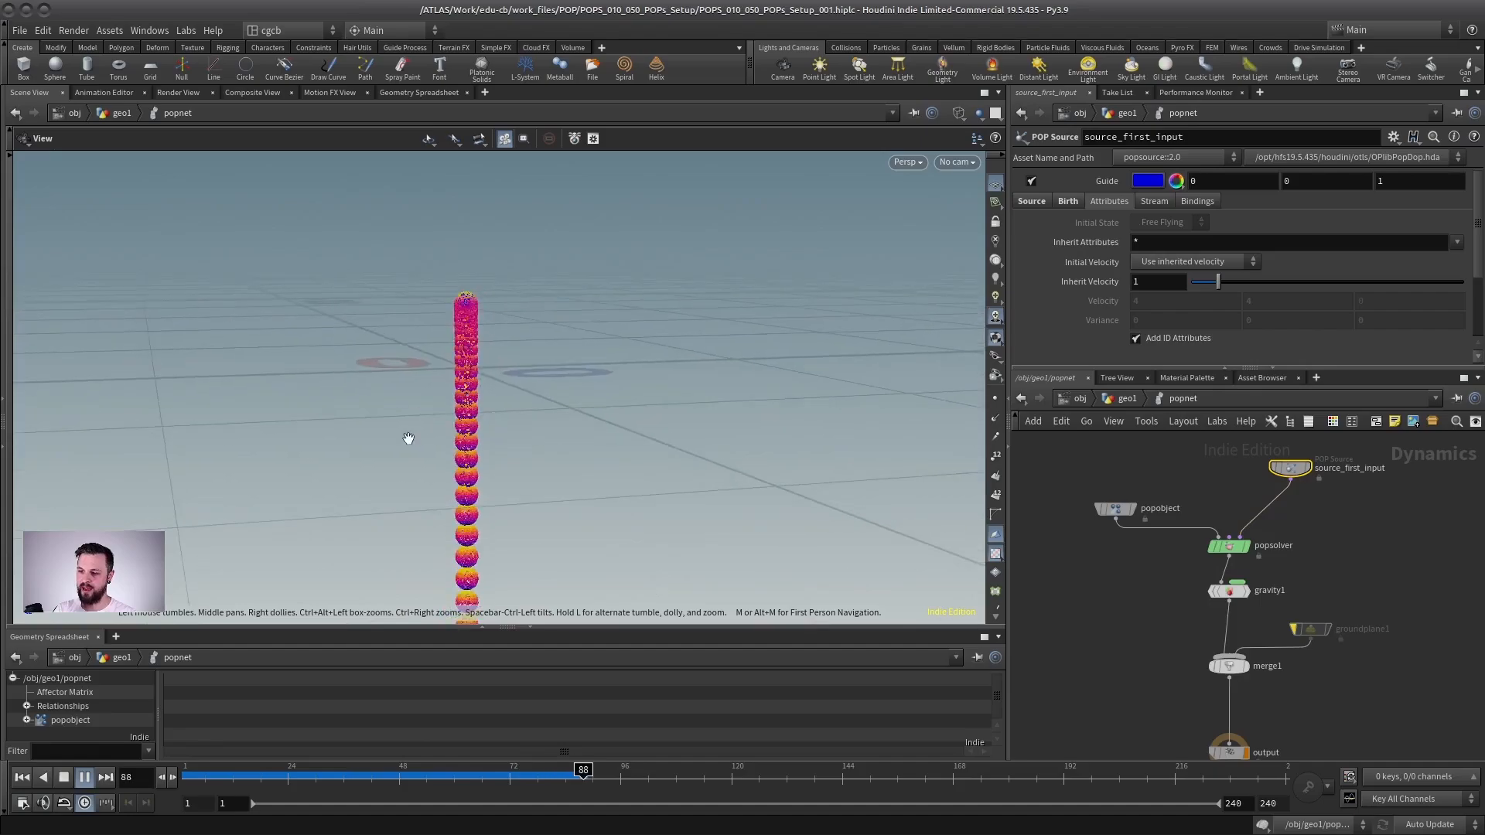
- Replay the simulation from the first frame, stop it at frame 30 and inspect the falling particle column
left_click(22, 778)
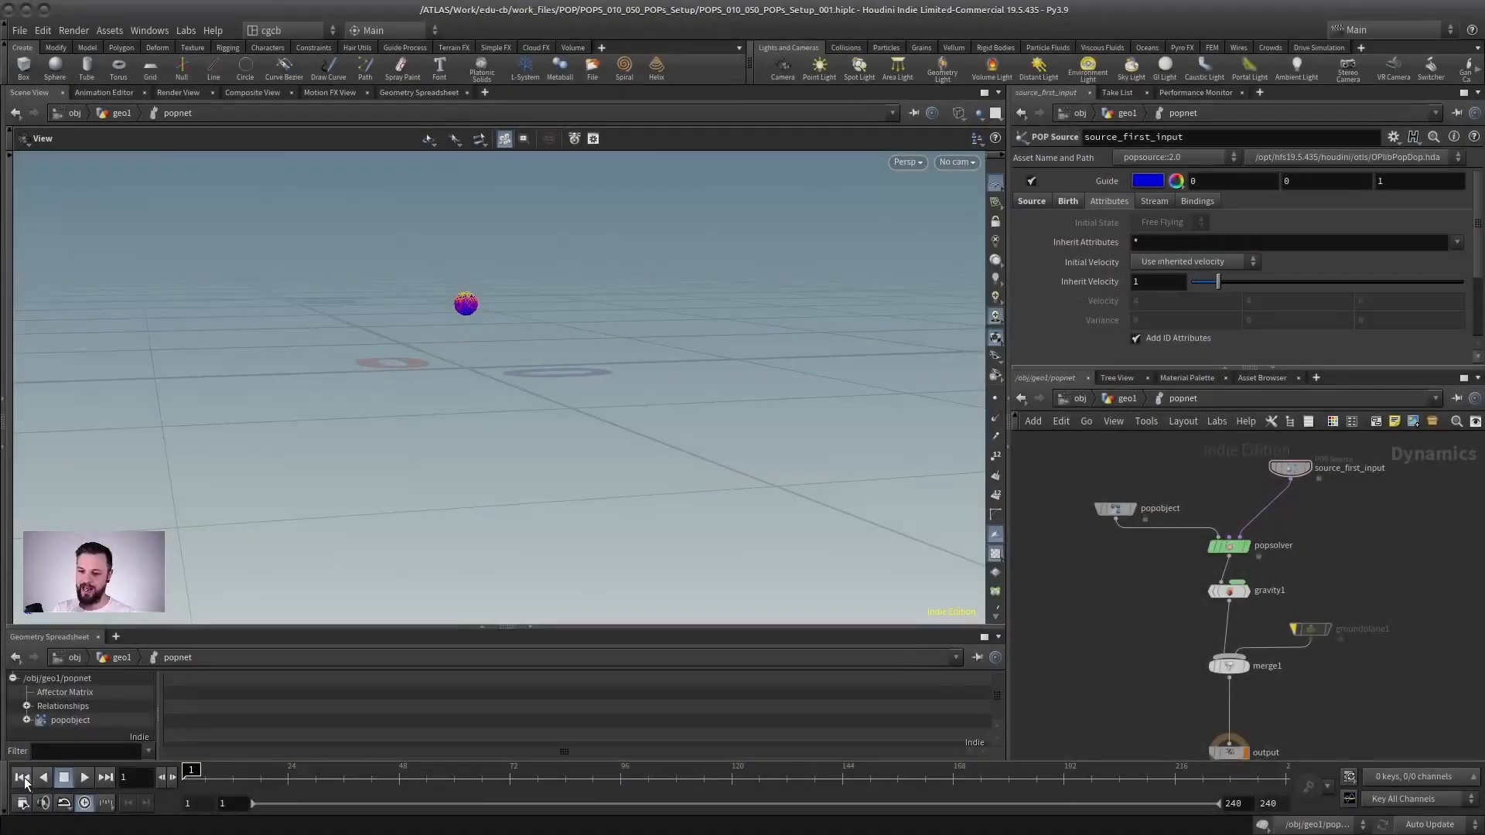
left_click(85, 778)
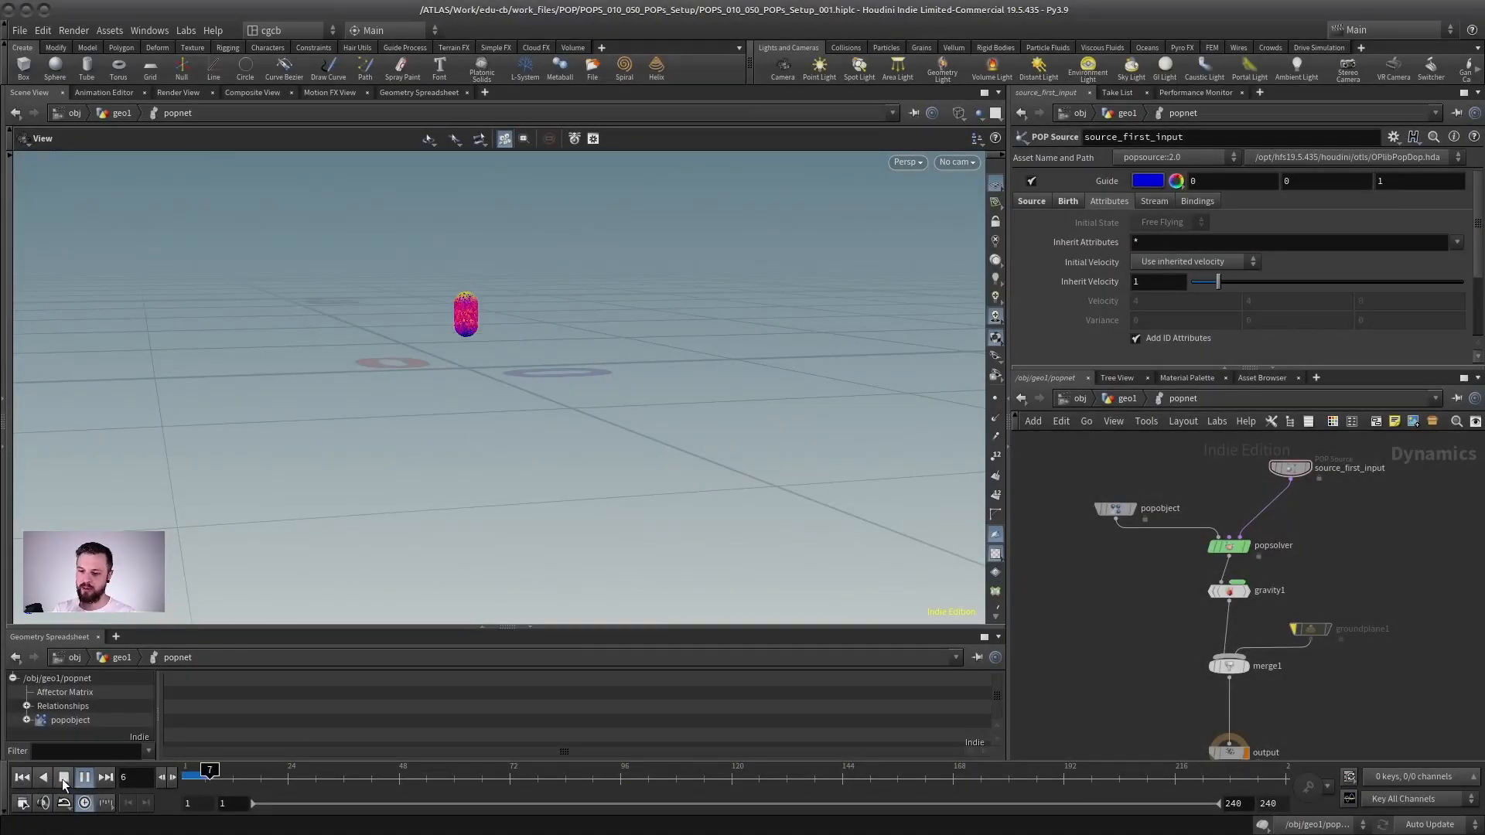
middle_click_drag(457, 534, 512, 480)
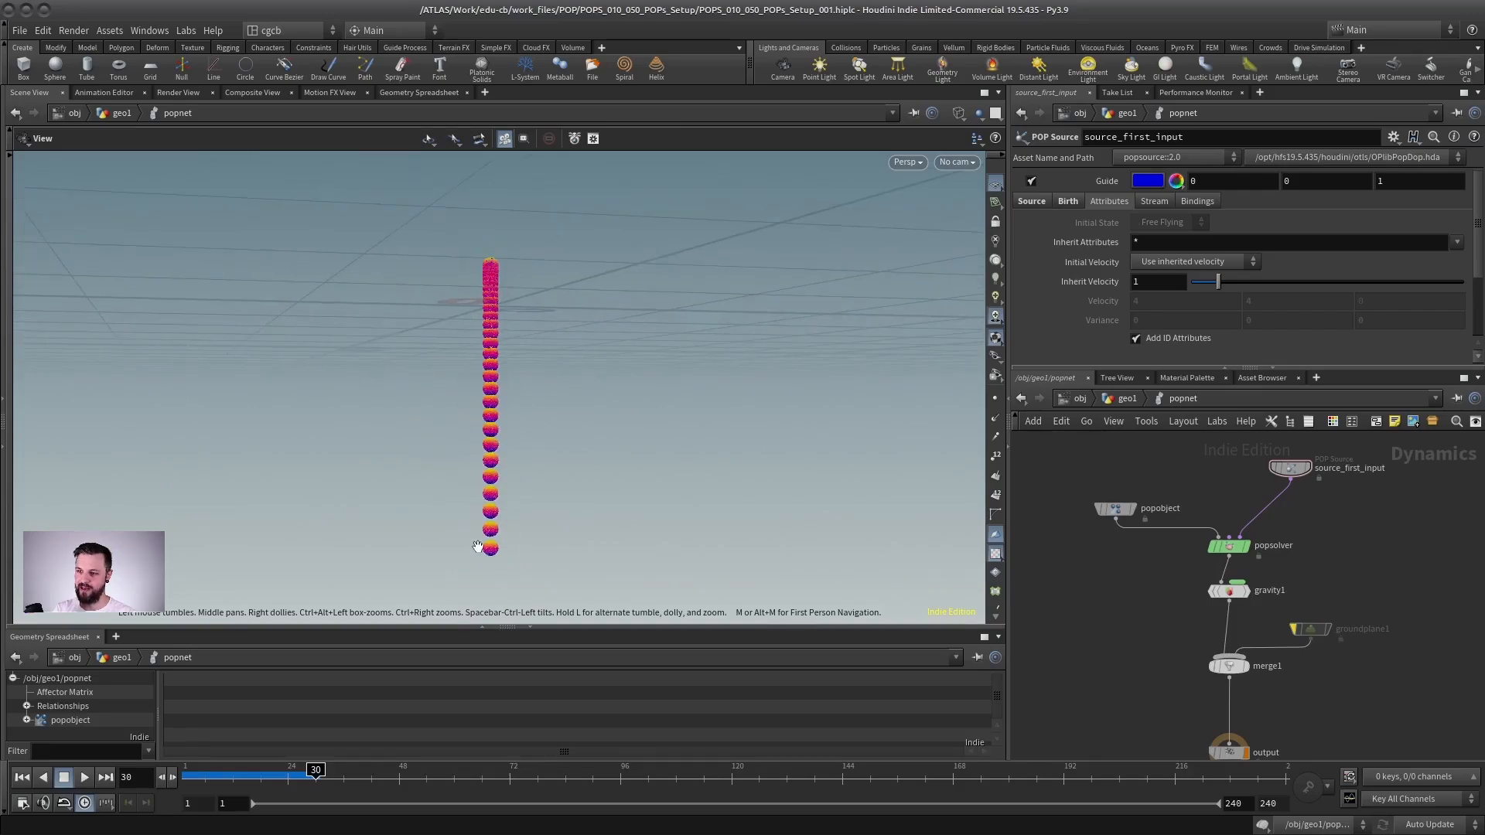